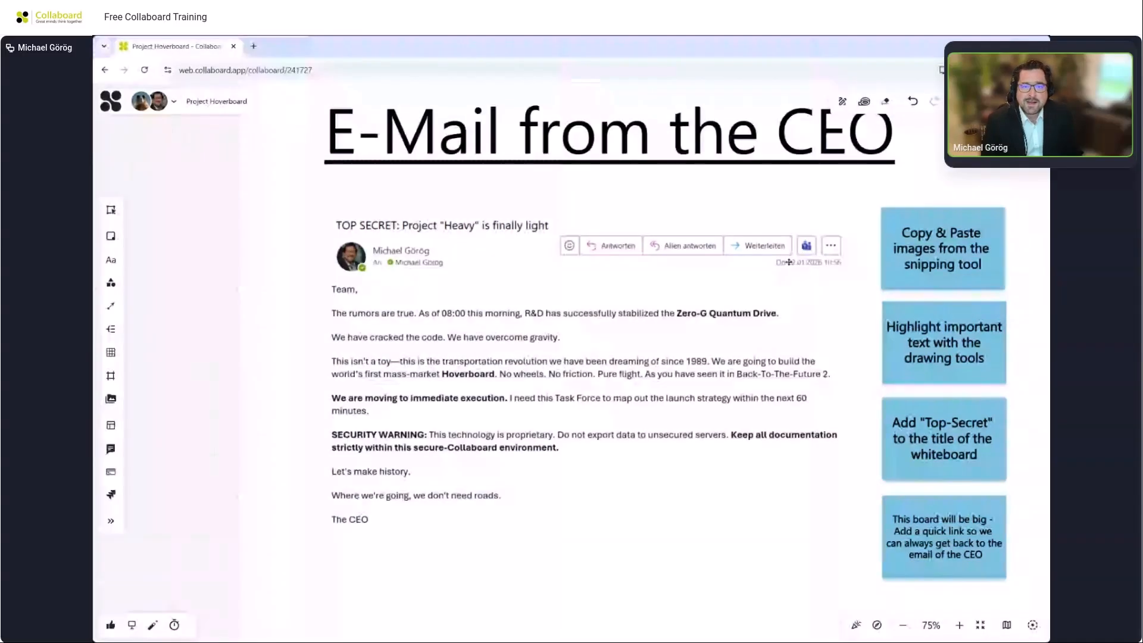
Highlight the two SECURITY WARNING lines of the email in red with the highlighter.
{"action": "left_click", "coordinate": [842, 102]}
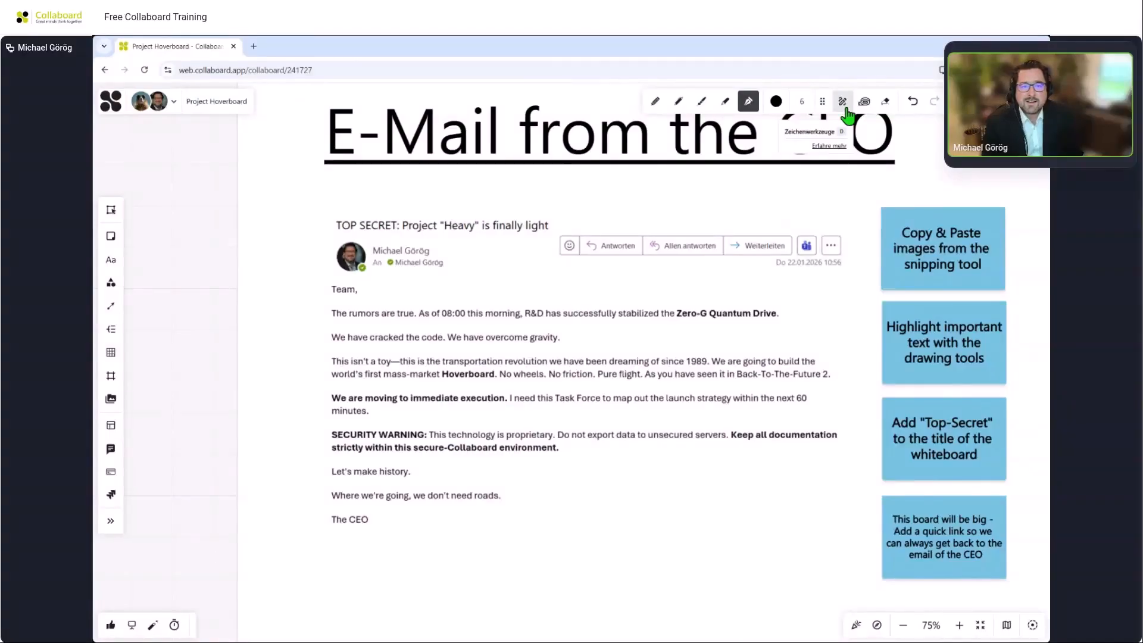
{"action": "left_click", "coordinate": [732, 104]}
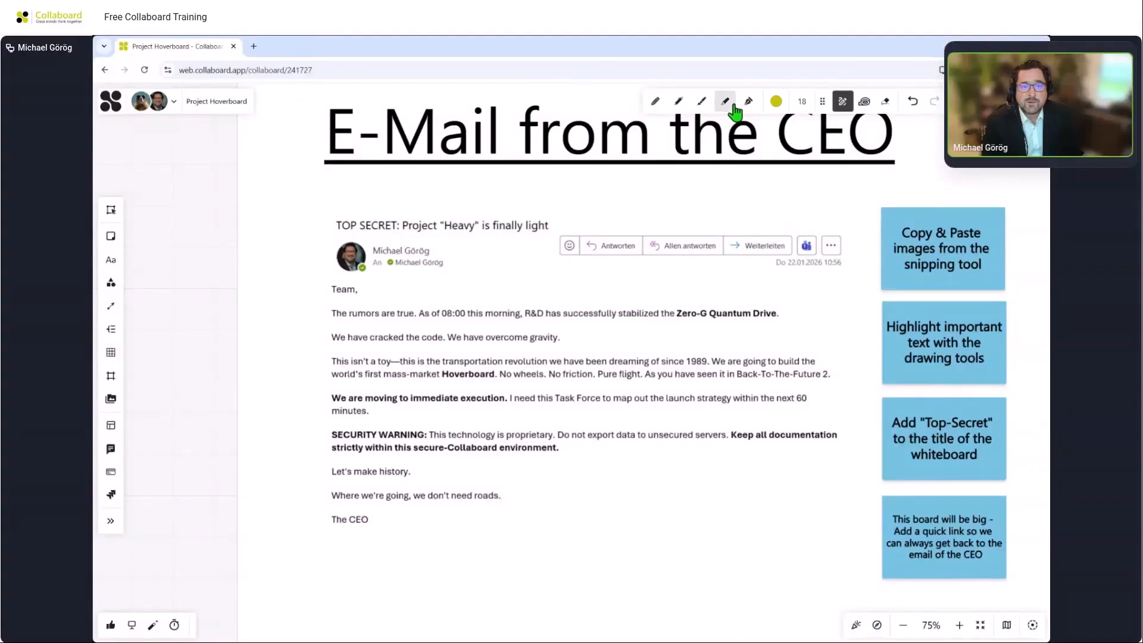
{"action": "left_click", "coordinate": [775, 102]}
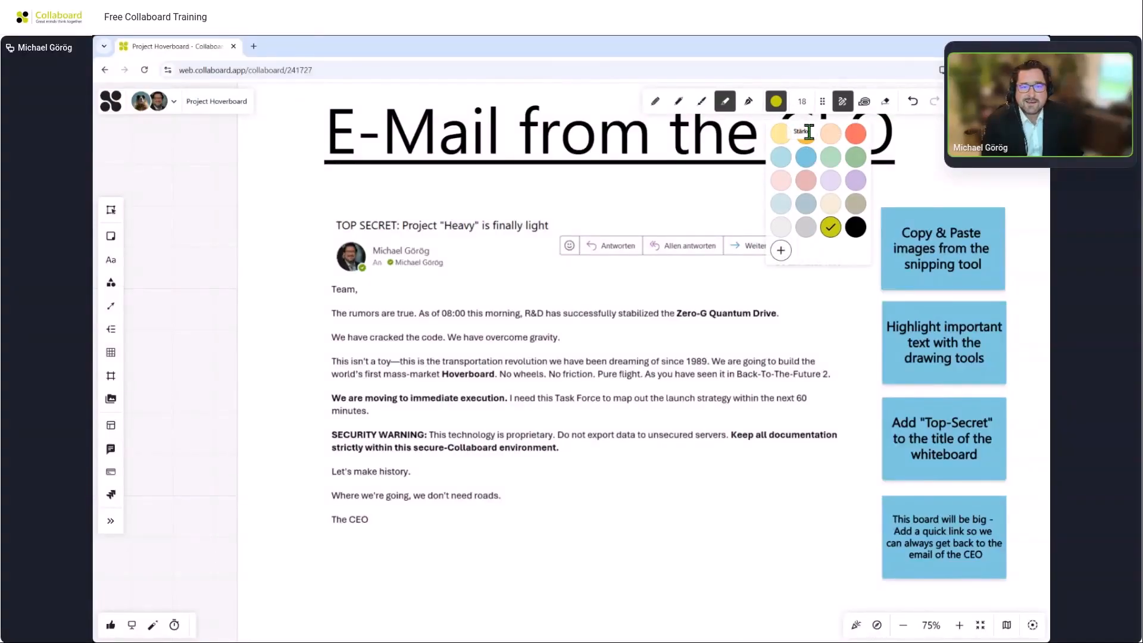
{"action": "left_click", "coordinate": [855, 134]}
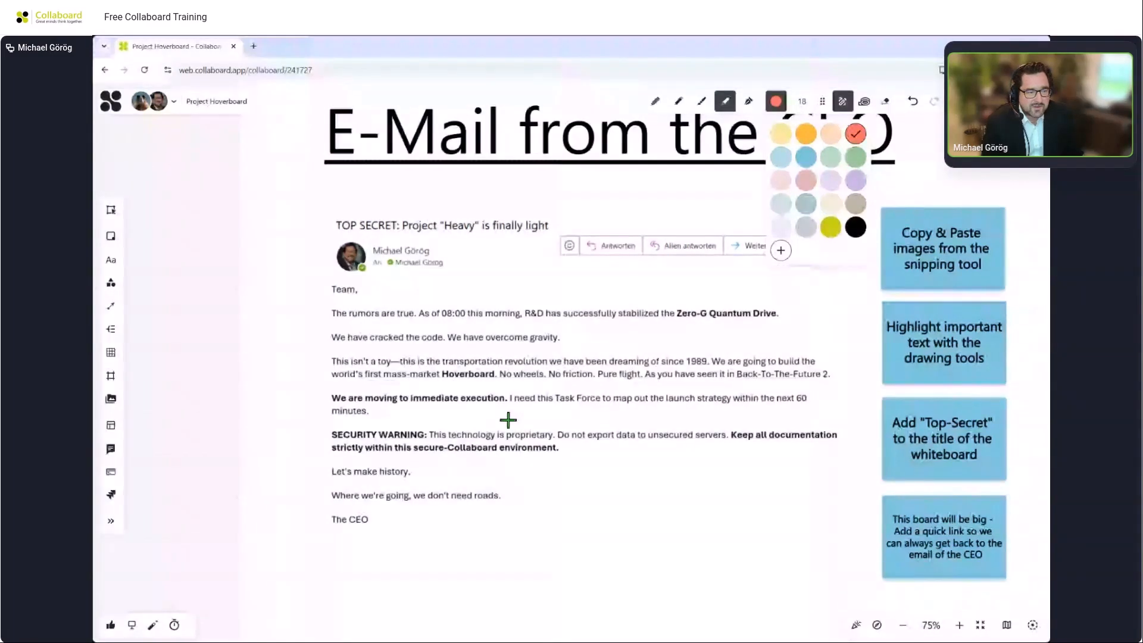
{"action": "left_click_drag", "start_coordinate": [331, 435], "coordinate": [836, 435]}
{"action": "left_click_drag", "start_coordinate": [333, 448], "coordinate": [557, 449]}
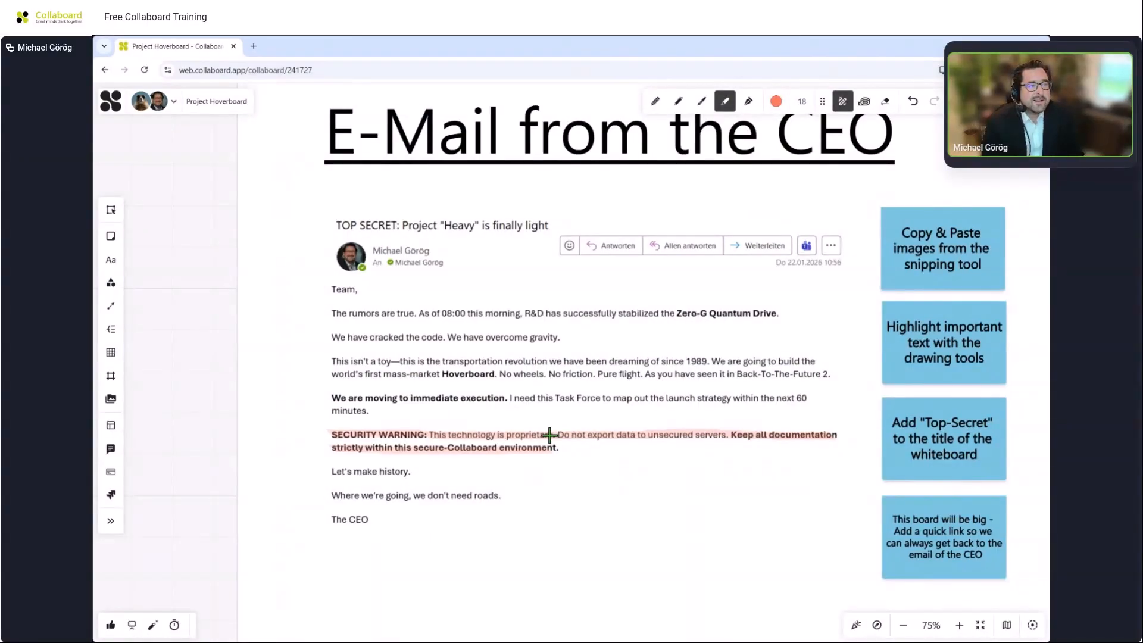
Rename the board to "Project Hoverboard - SECURITY WARNING" and leave the drawing tools.
{"action": "left_click", "coordinate": [244, 107]}
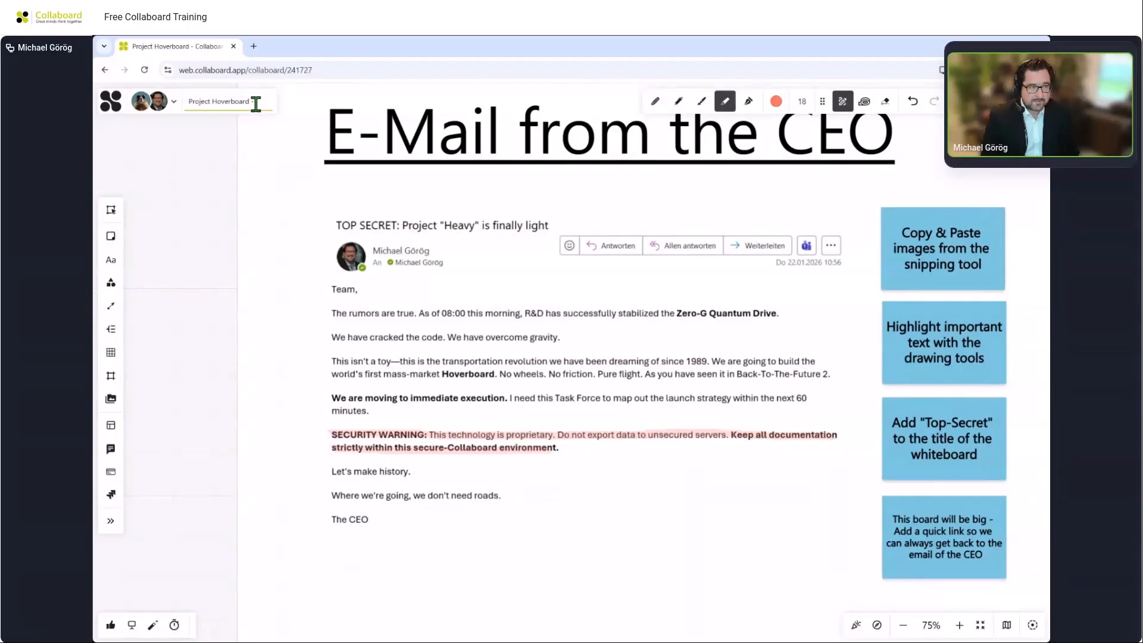
{"action": "type", "text": "UR"}
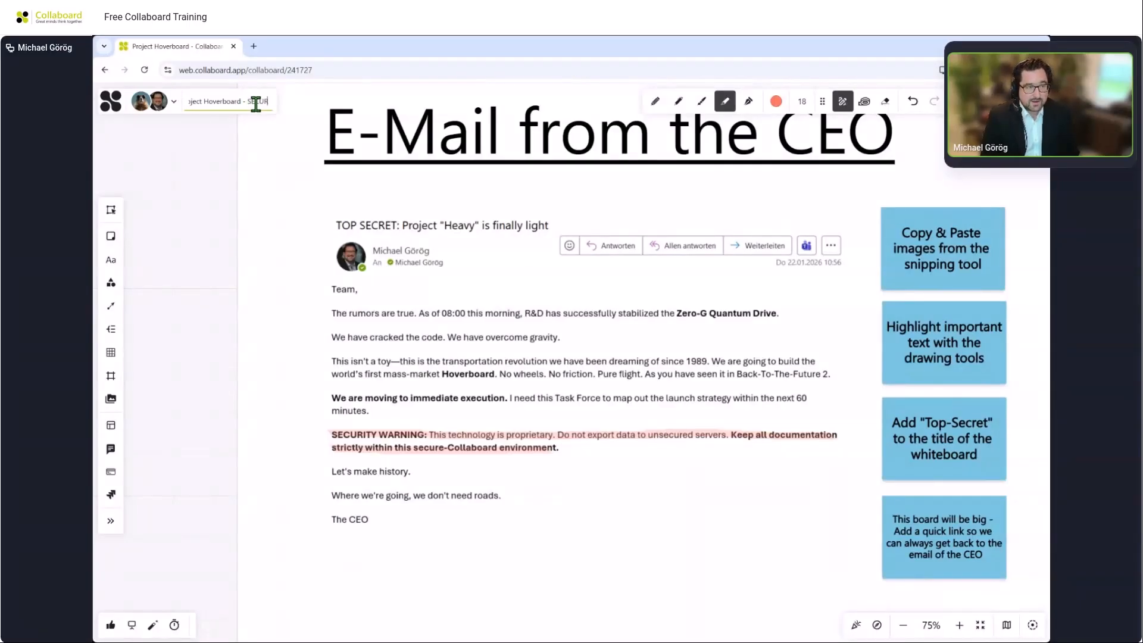
{"action": "type", "text": "ITY WARNING"}
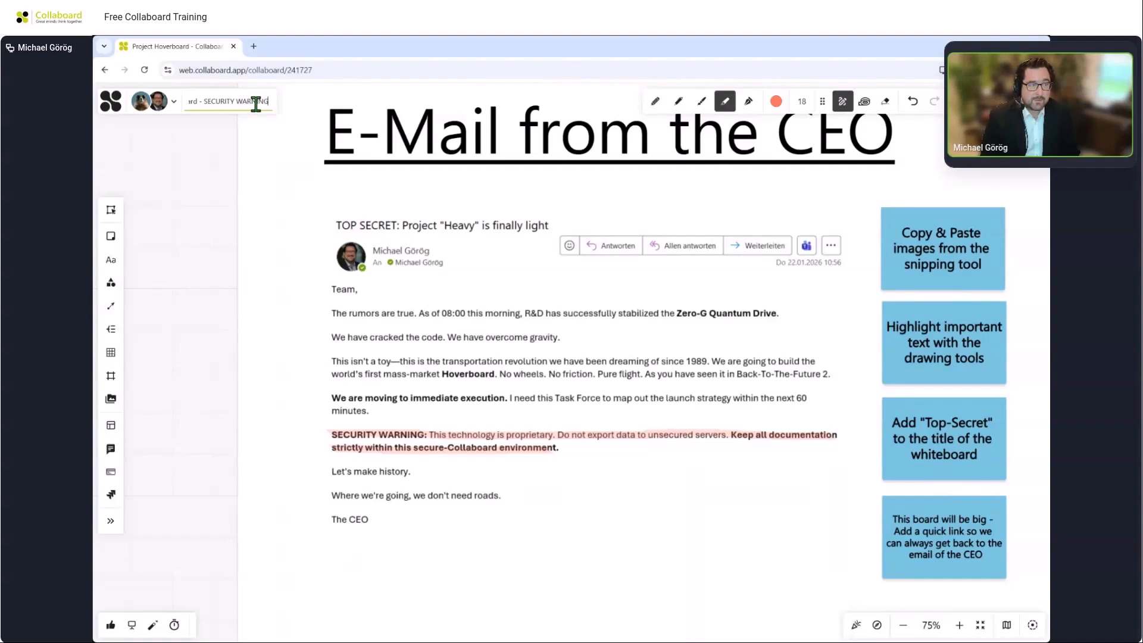
{"action": "key", "text": "Return"}
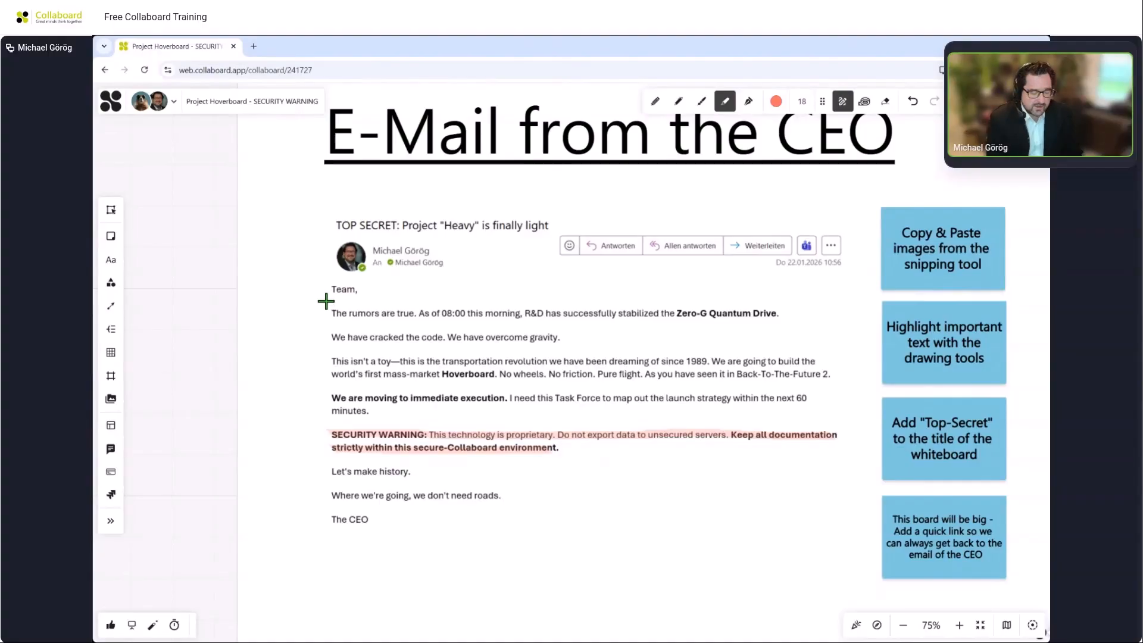
{"action": "key", "text": "Escape"}
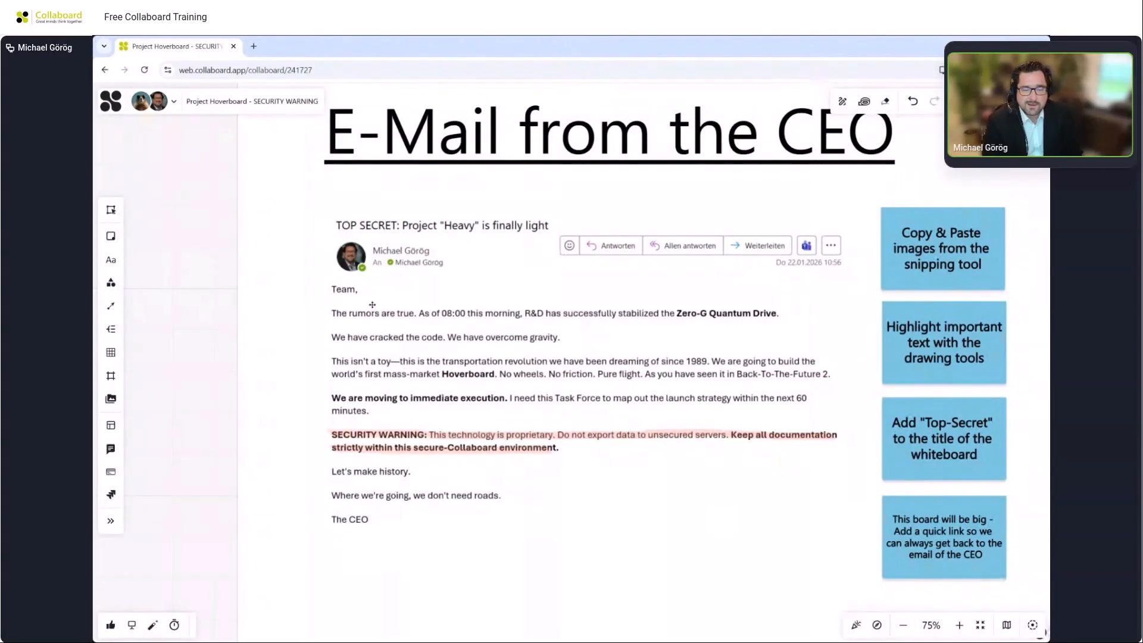
{"action": "scroll", "coordinate": [372, 305], "scroll_direction": "down", "scroll_amount": 2}
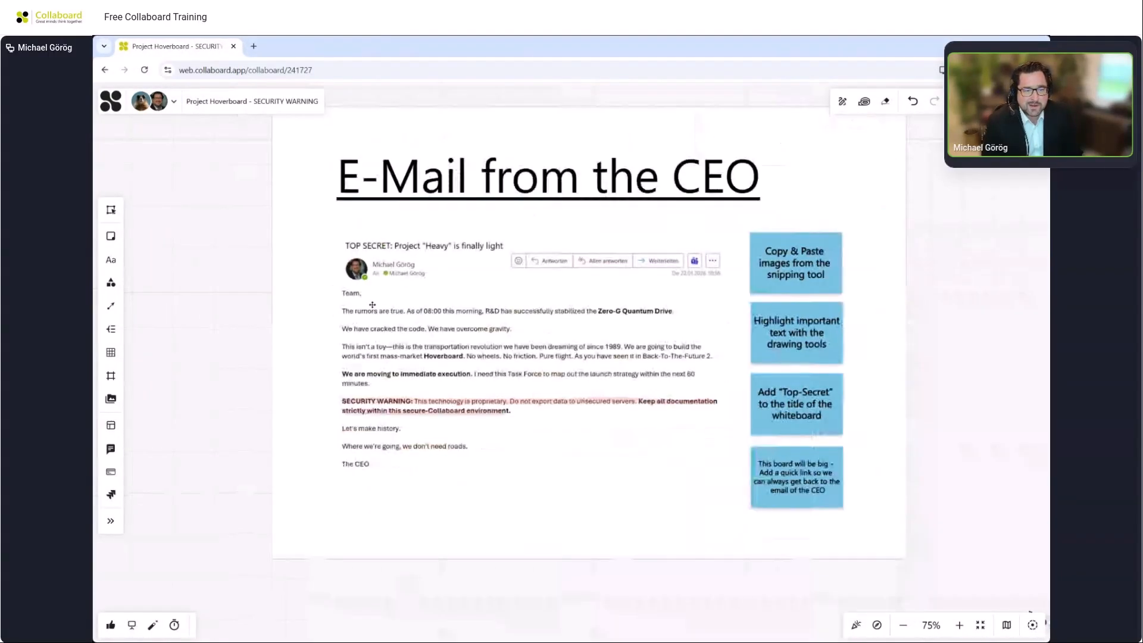
{"action": "left_click", "coordinate": [455, 344]}
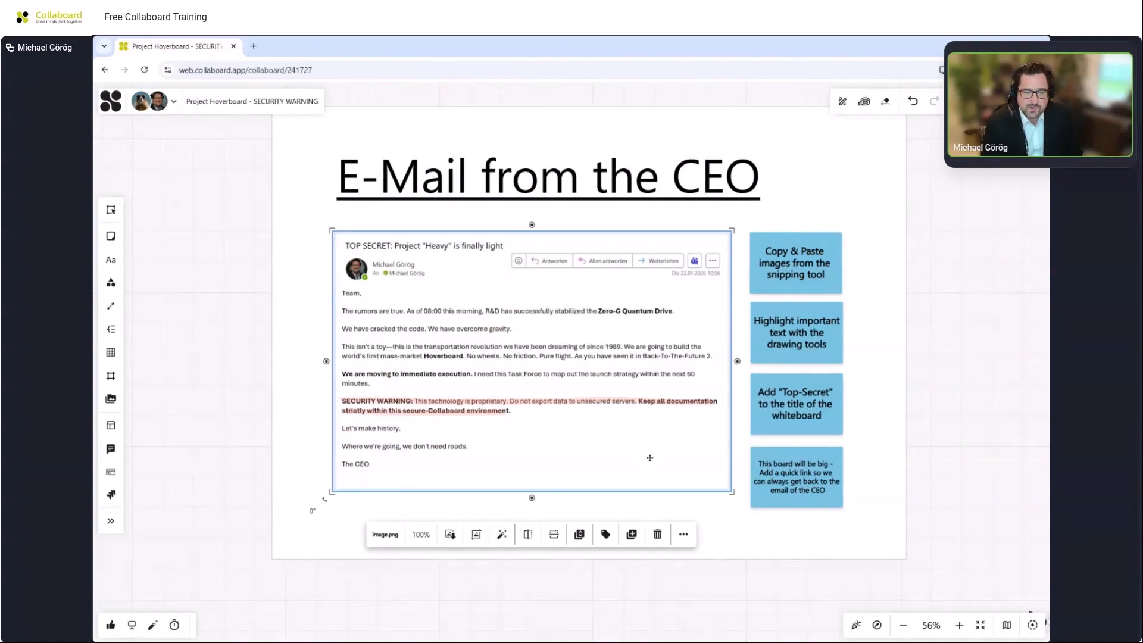
{"action": "left_click", "coordinate": [681, 534]}
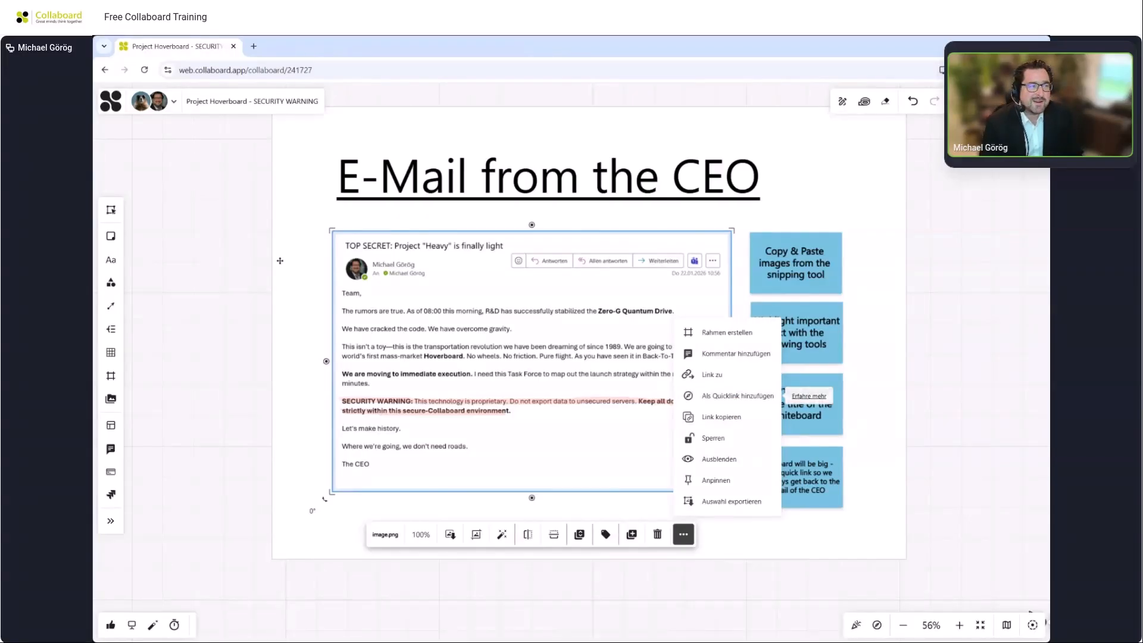
Go to the profile settings, switch the language to English and save.
{"action": "left_click", "coordinate": [119, 102]}
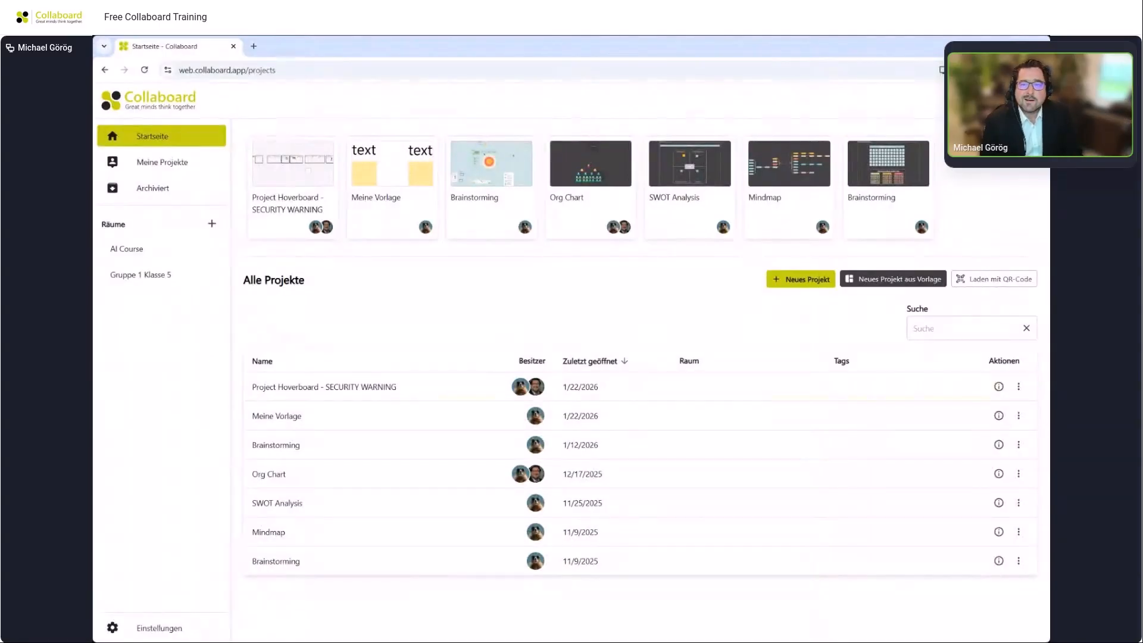
{"action": "left_click", "coordinate": [1035, 100]}
{"action": "left_click", "coordinate": [942, 237]}
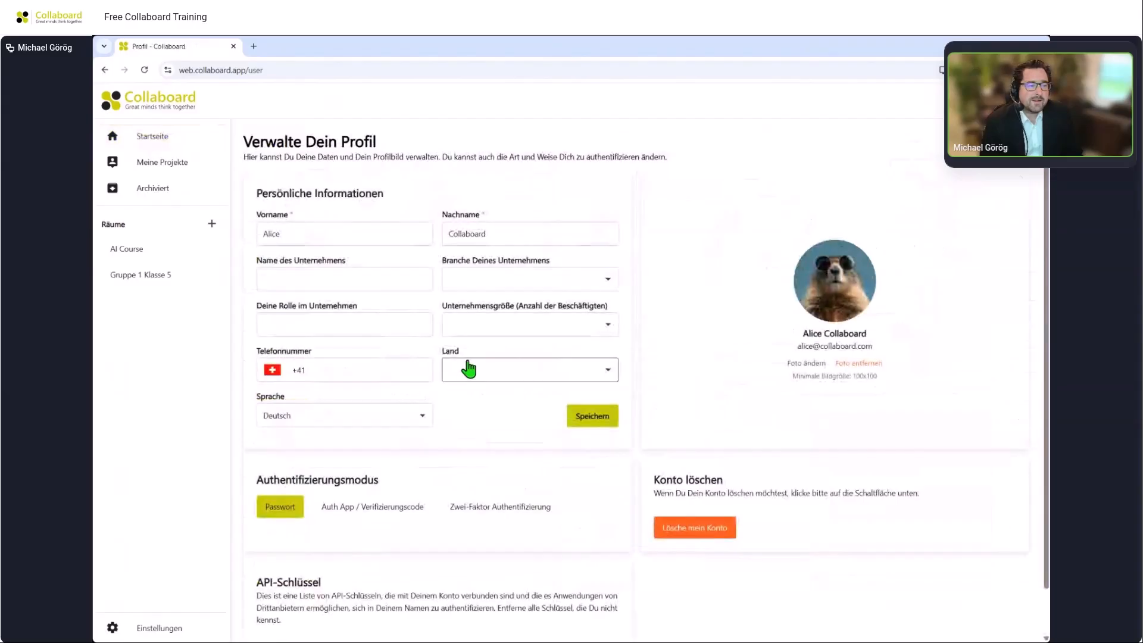
{"action": "left_click", "coordinate": [377, 415]}
{"action": "left_click", "coordinate": [342, 457]}
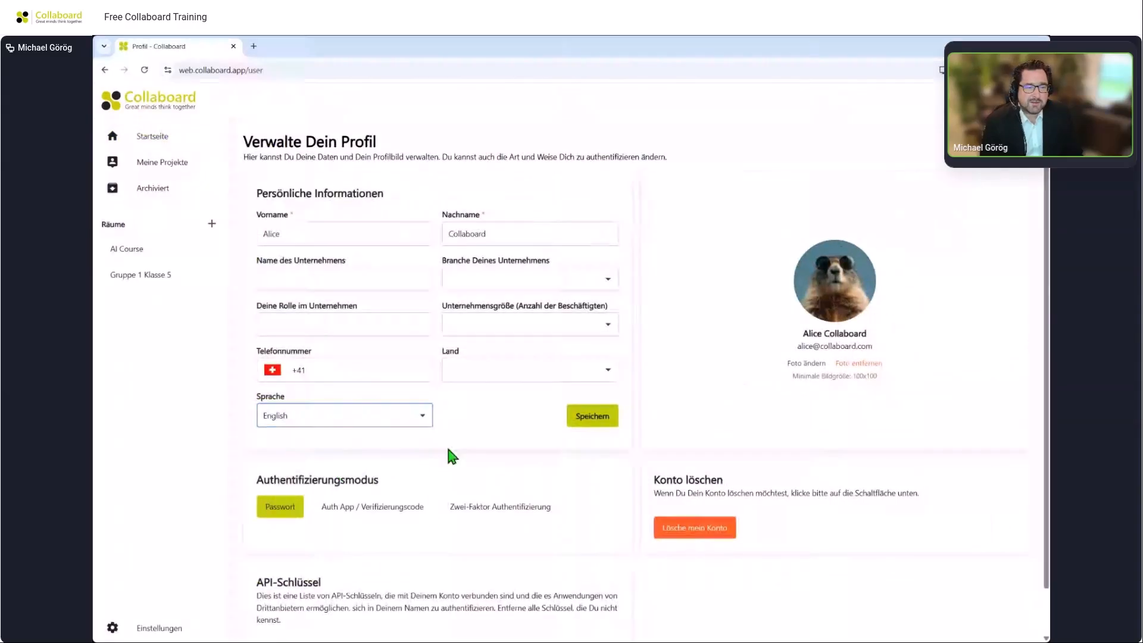
{"action": "left_click", "coordinate": [581, 416]}
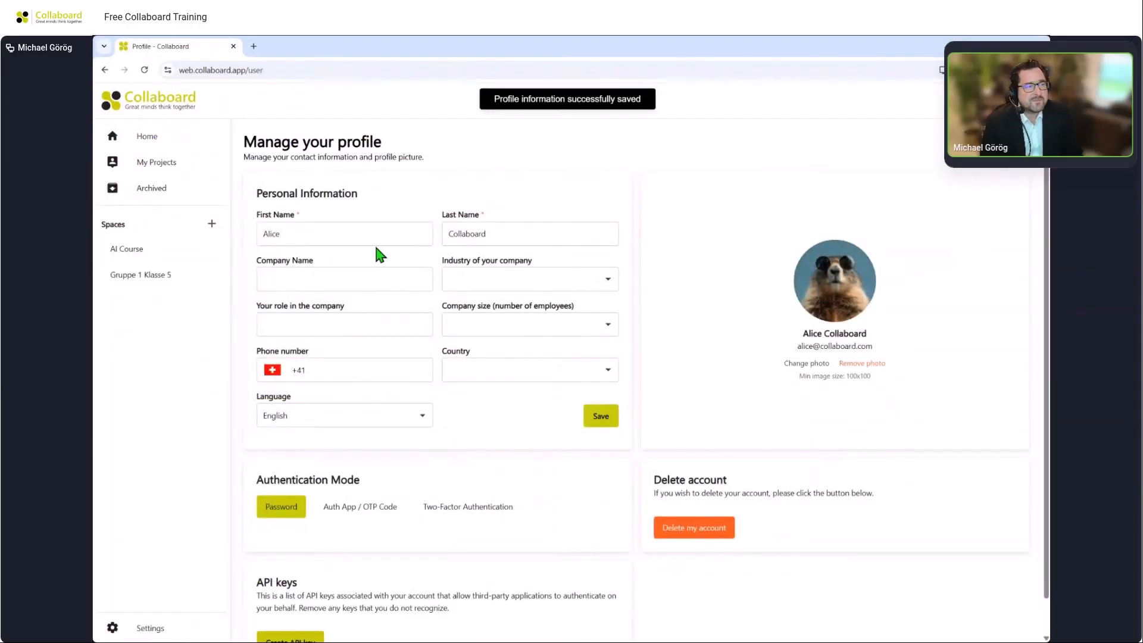
Return to the home page and reopen the Project Hoverboard - SECURITY WARNING board.
{"action": "left_click", "coordinate": [163, 142]}
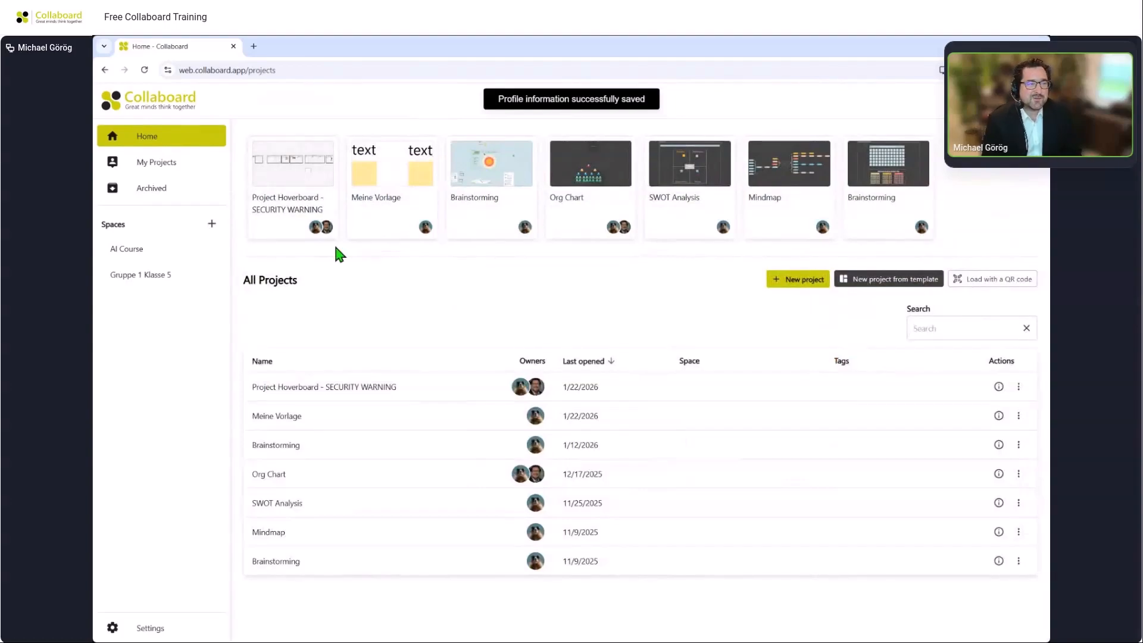
{"action": "left_click", "coordinate": [299, 214]}
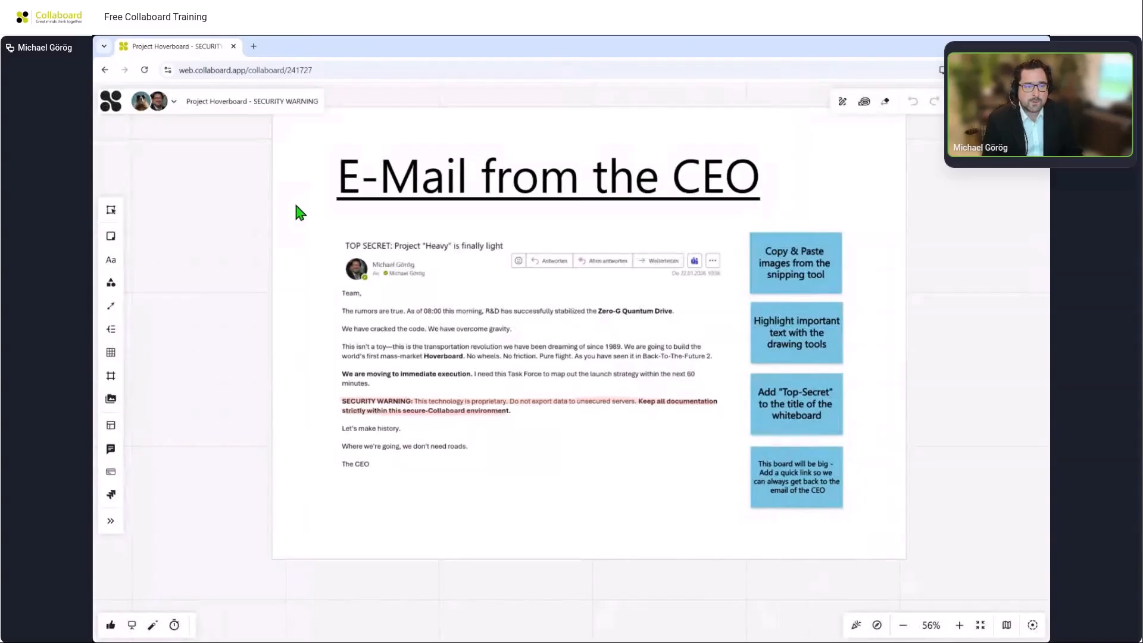
Add the CEO email image as a quick link named "Email from CEO".
{"action": "left_click", "coordinate": [412, 326]}
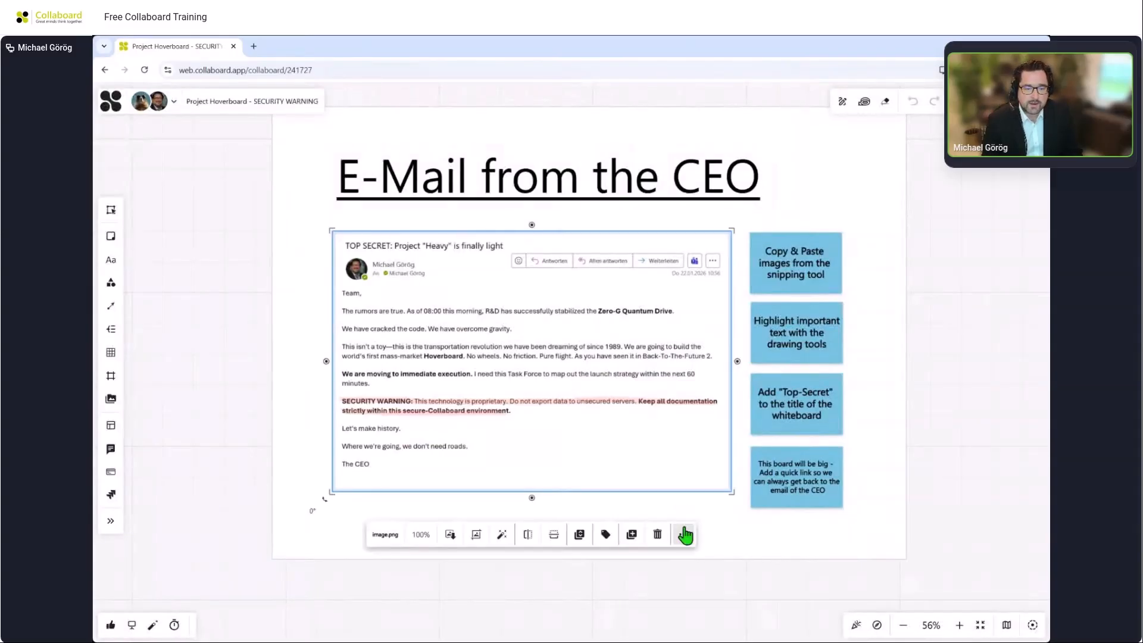
{"action": "left_click", "coordinate": [685, 536]}
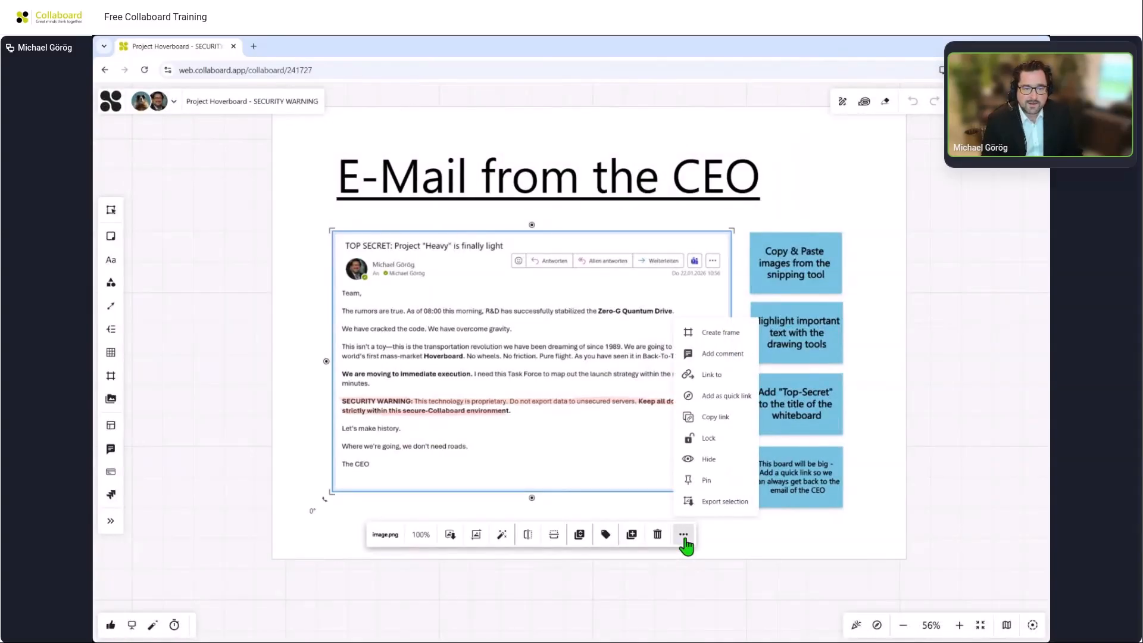
{"action": "left_click", "coordinate": [713, 396]}
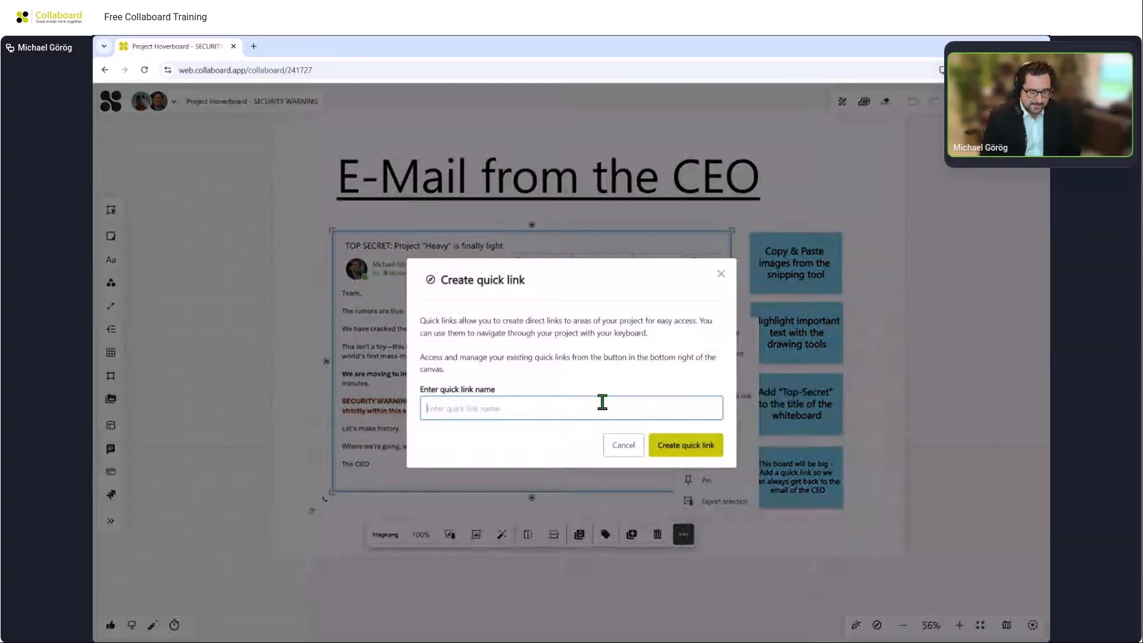
{"action": "type", "text": "Email from CE"}
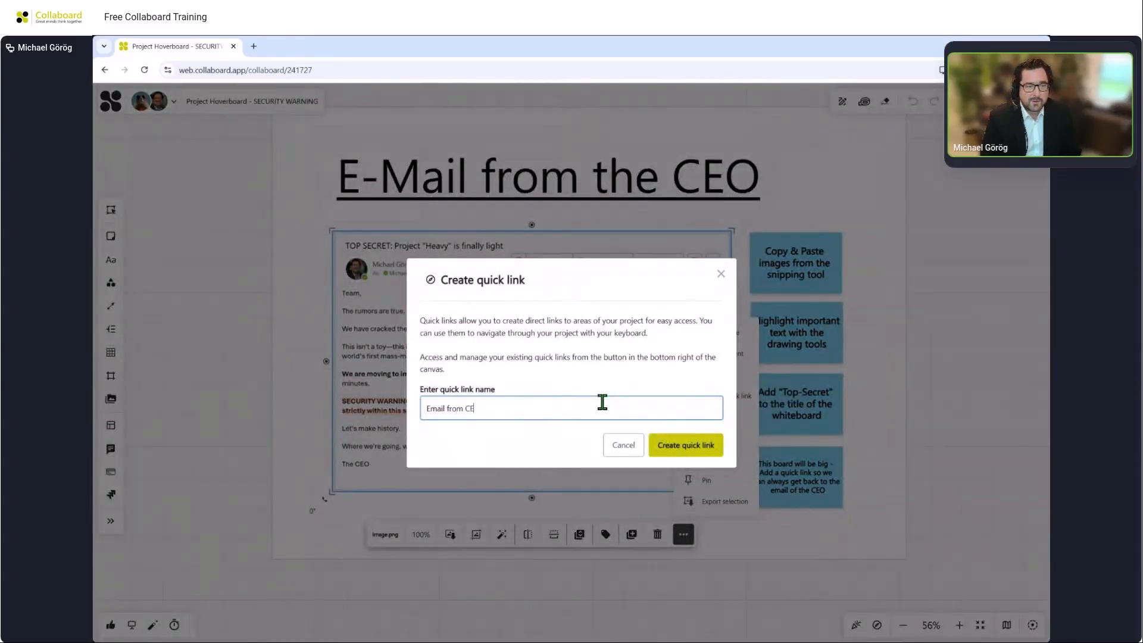
{"action": "type", "text": "O"}
{"action": "left_click", "coordinate": [659, 448]}
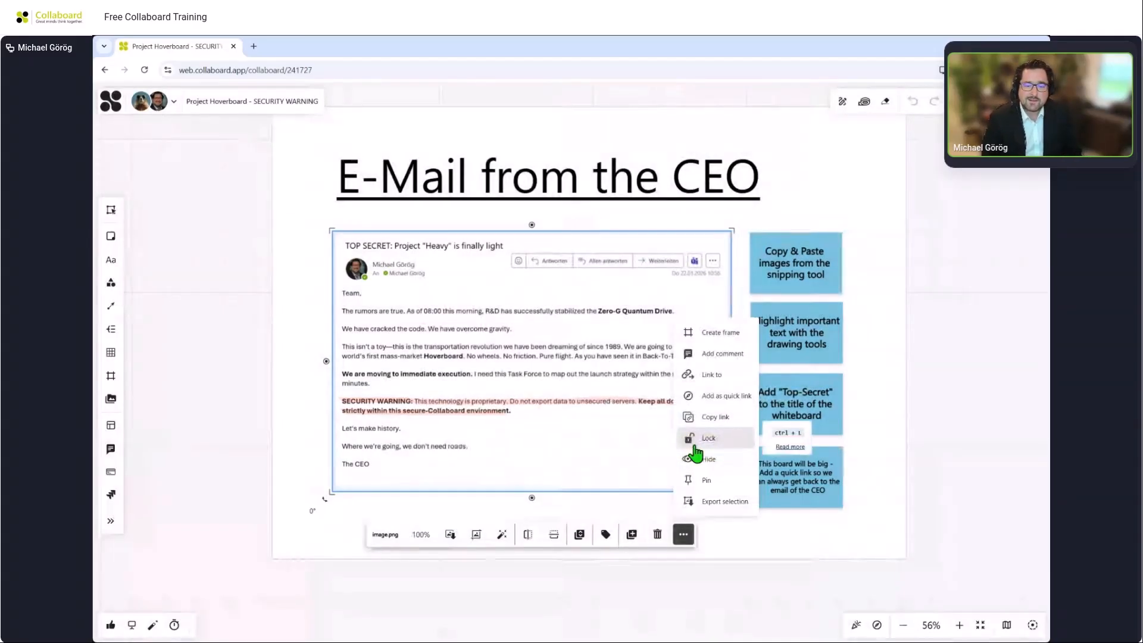
Open the quick links panel and review the Email from CEO quick link.
{"action": "left_click", "coordinate": [940, 424]}
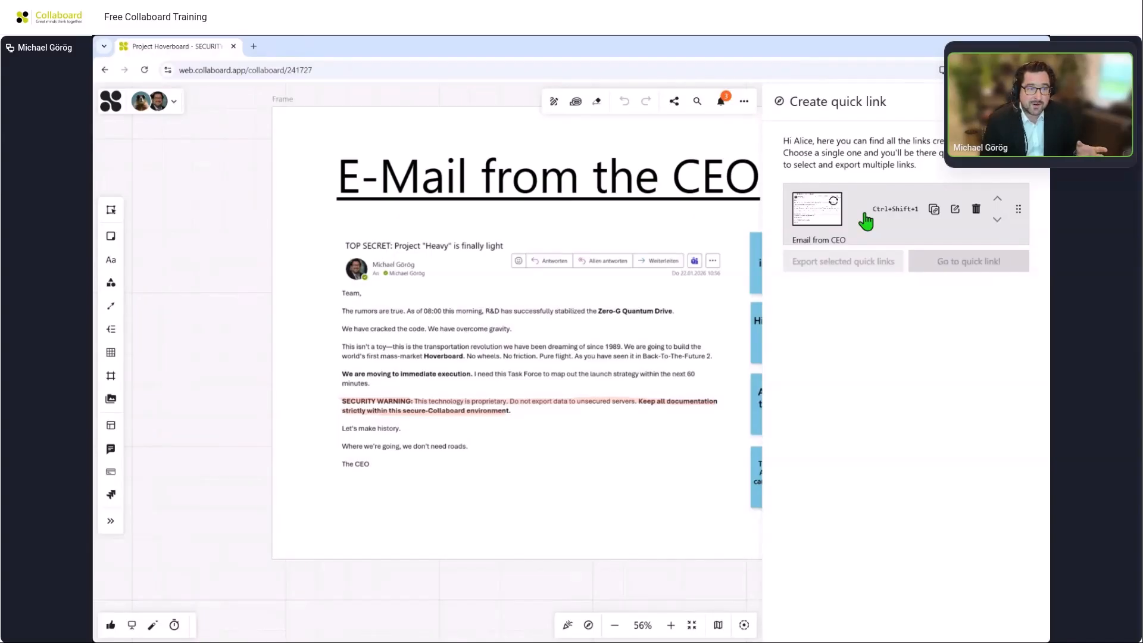
{"action": "left_click", "coordinate": [905, 216]}
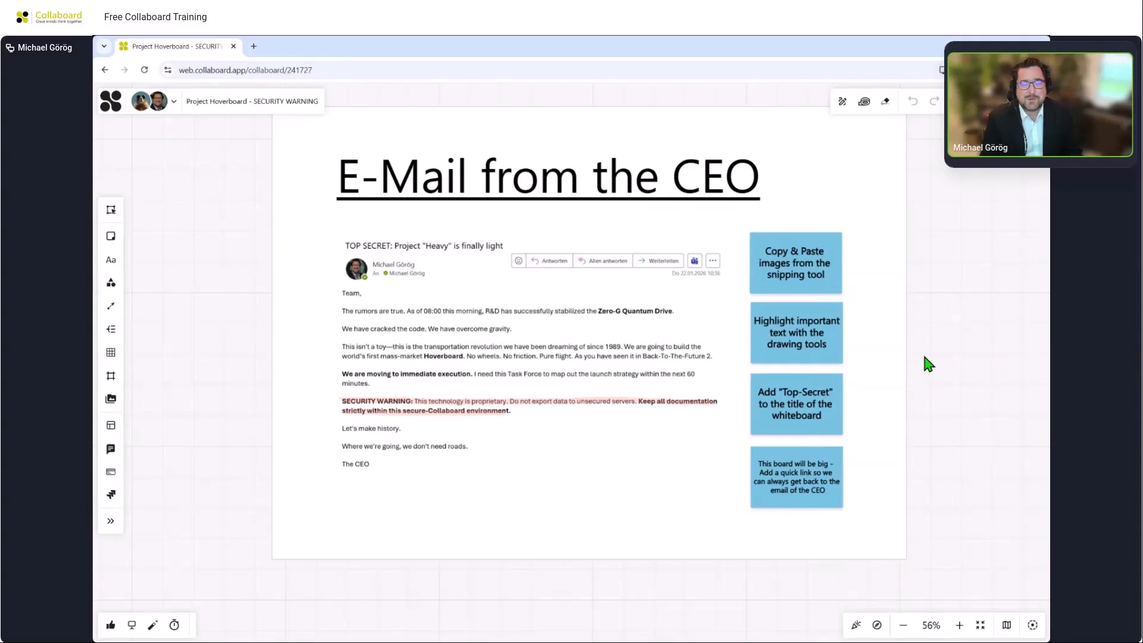
Pan the board over to the "How to move on the board" frame.
{"action": "left_click_drag", "start_coordinate": [972, 373], "coordinate": [589, 380]}
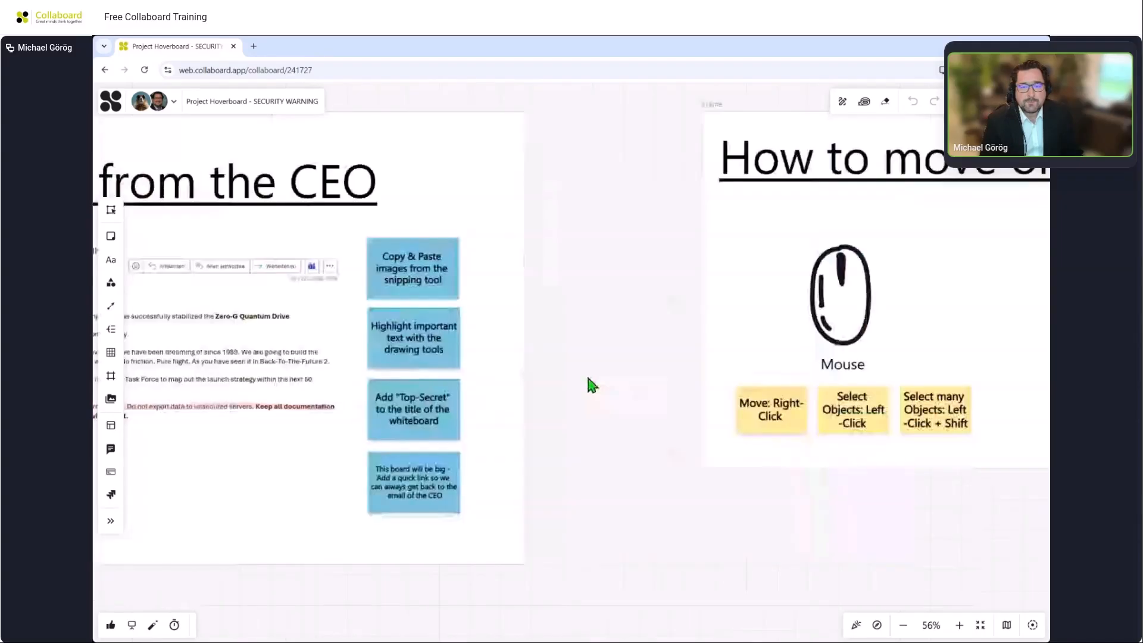
{"action": "left_click_drag", "start_coordinate": [869, 494], "coordinate": [541, 494]}
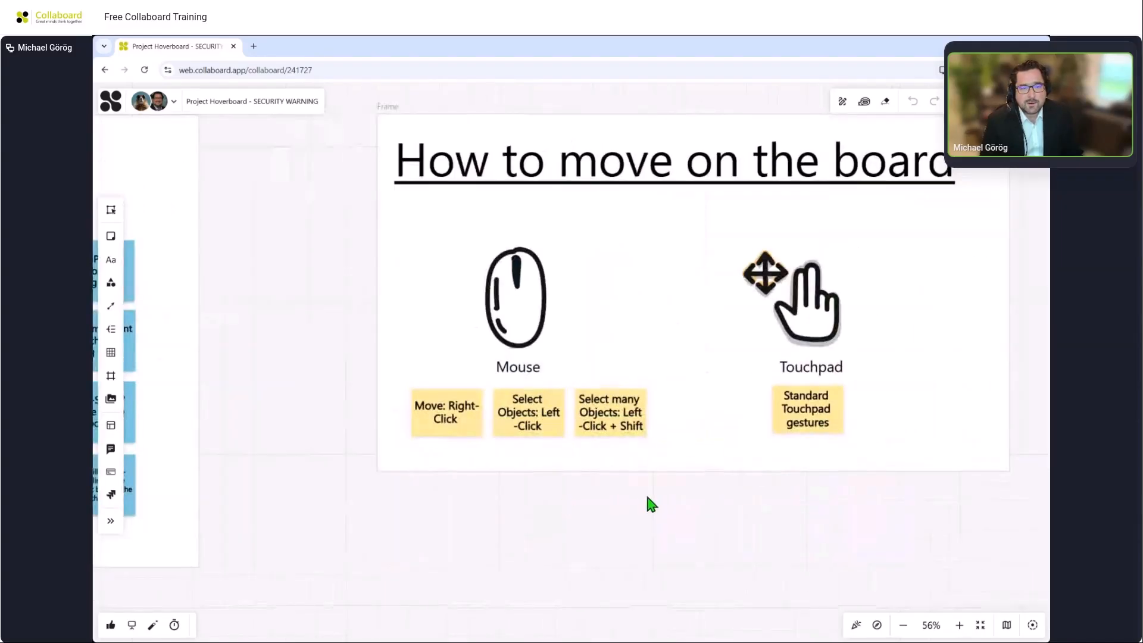
{"action": "left_click_drag", "start_coordinate": [648, 502], "coordinate": [606, 512]}
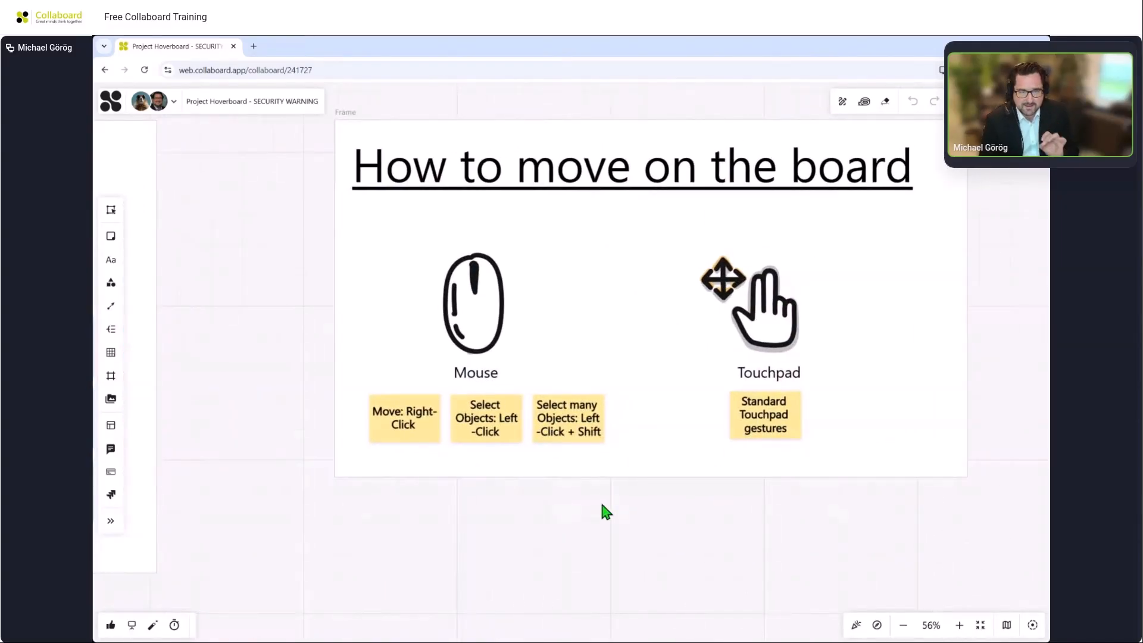
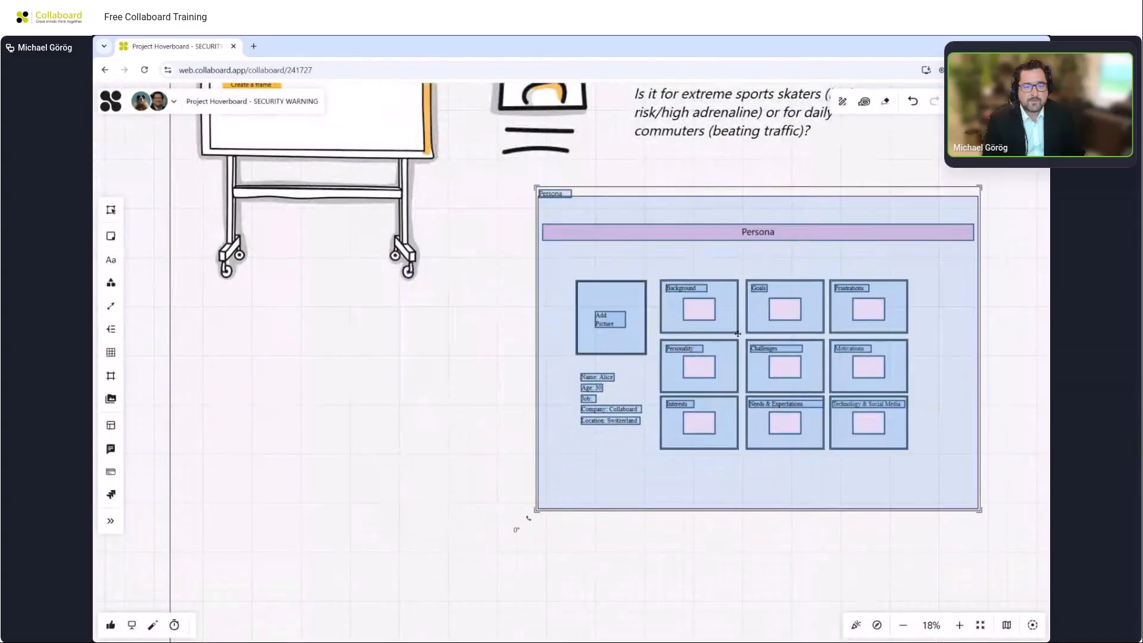
Select the whole Persona template and shift it slightly to the left.
{"action": "left_click", "coordinate": [503, 340]}
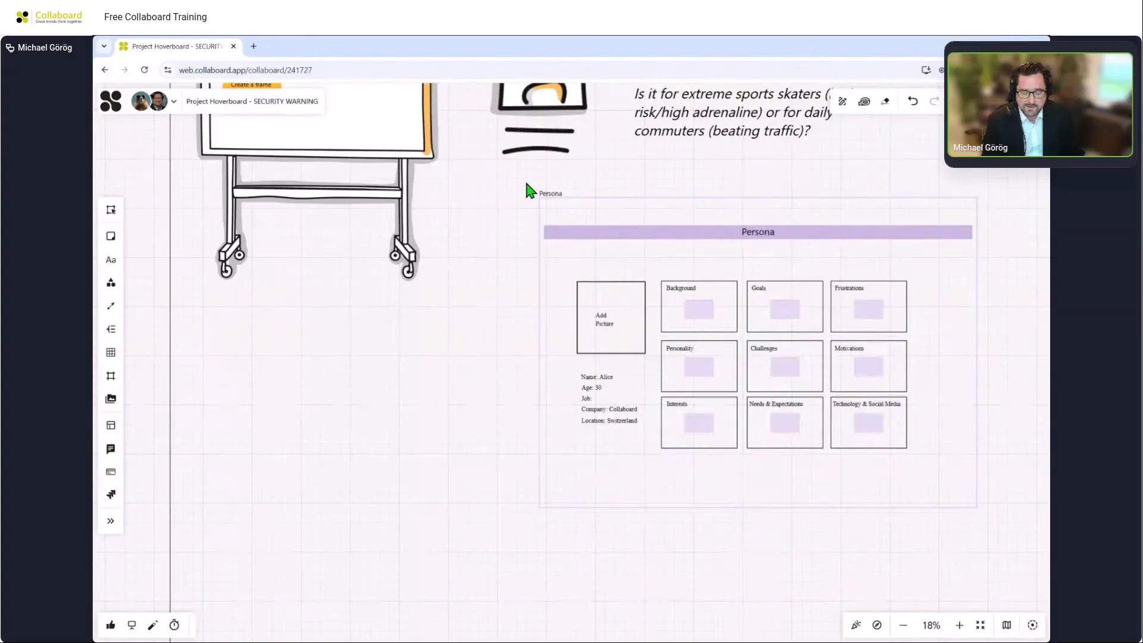
{"action": "left_click_drag", "start_coordinate": [527, 184], "coordinate": [1005, 548]}
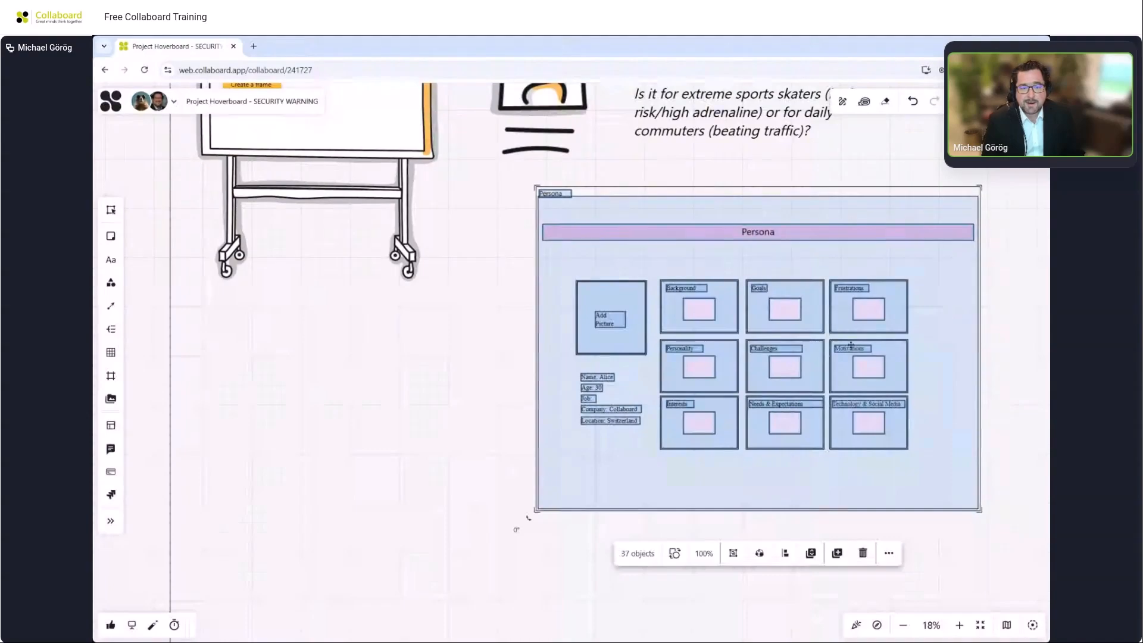
{"action": "left_click_drag", "start_coordinate": [847, 321], "coordinate": [781, 322]}
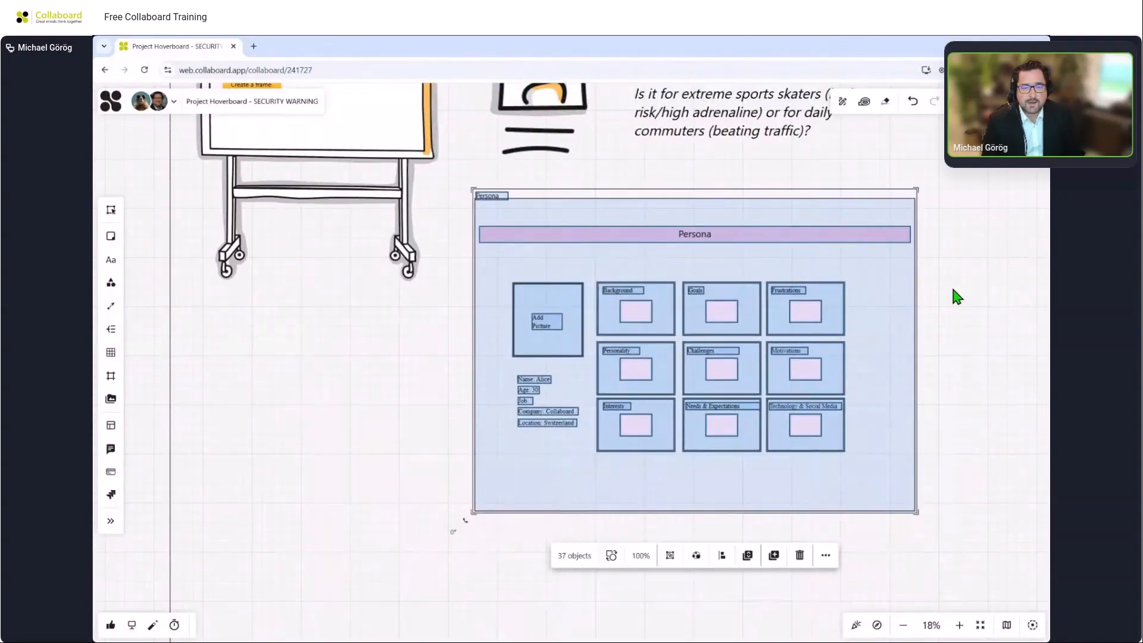
{"action": "left_click", "coordinate": [953, 296]}
Write "Travel faster" on the sticky note inside the Persona template's Goals box.
{"action": "scroll", "coordinate": [702, 344], "scroll_direction": "up", "scroll_amount": 3}
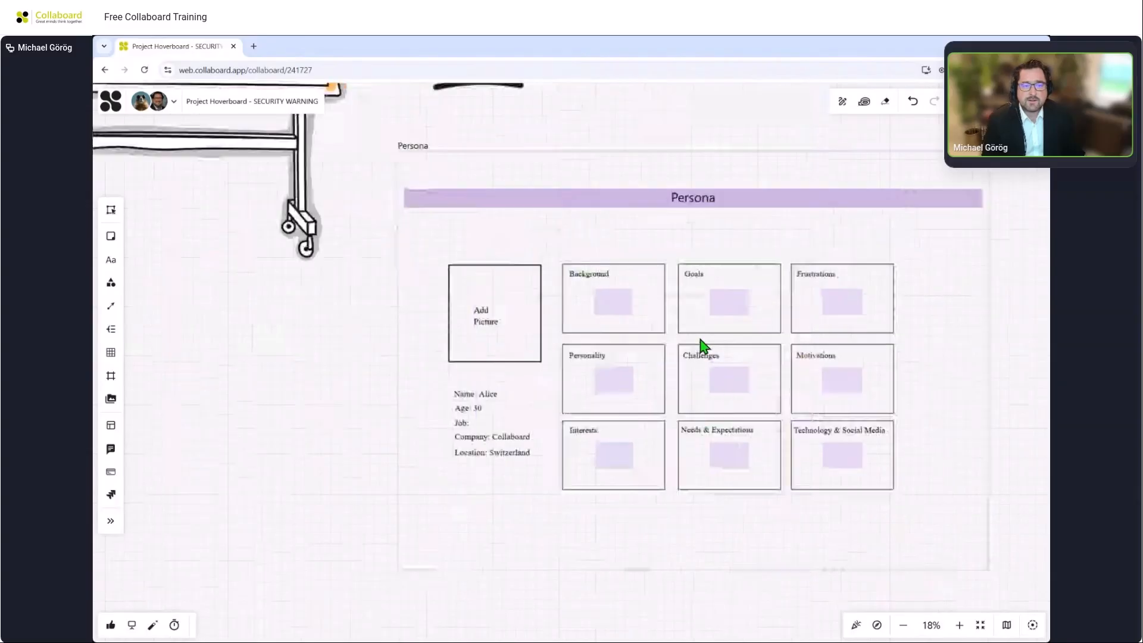
{"action": "scroll", "coordinate": [703, 344], "scroll_direction": "up", "scroll_amount": 1}
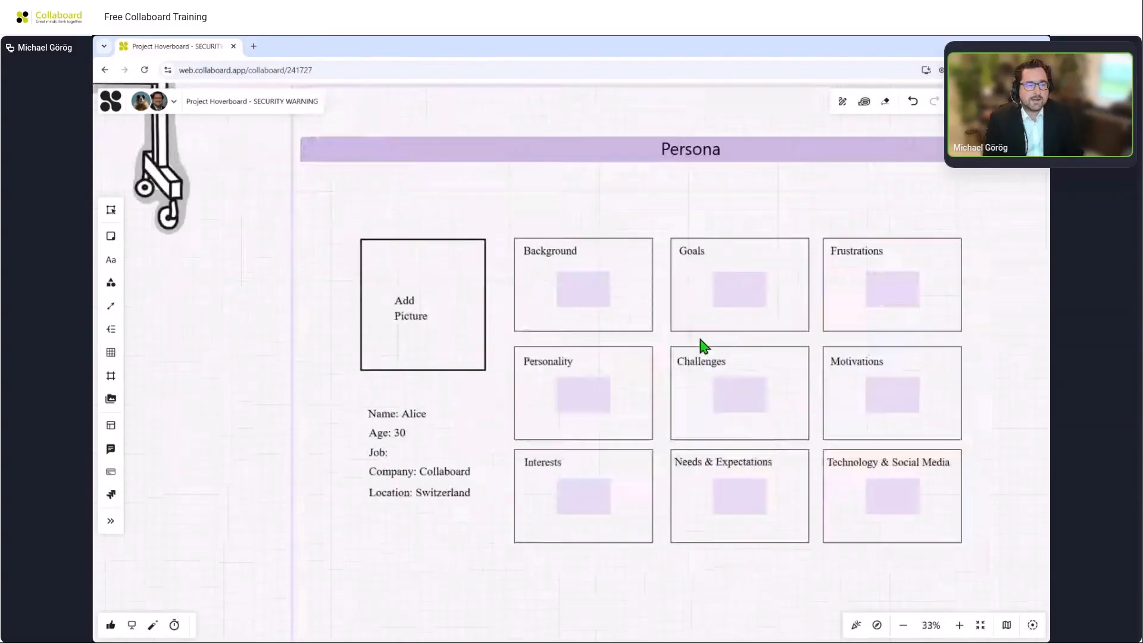
{"action": "scroll", "coordinate": [703, 344], "scroll_direction": "up", "scroll_amount": 1}
{"action": "scroll", "coordinate": [323, 314], "scroll_direction": "up", "scroll_amount": 1}
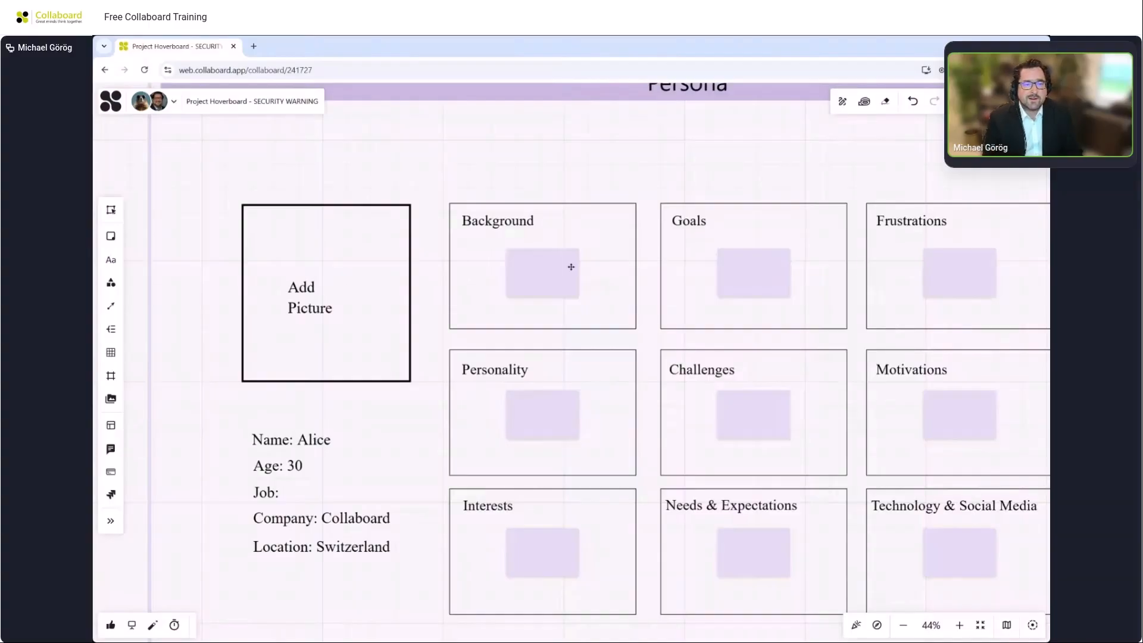
{"action": "left_click", "coordinate": [735, 266]}
{"action": "left_click", "coordinate": [736, 268]}
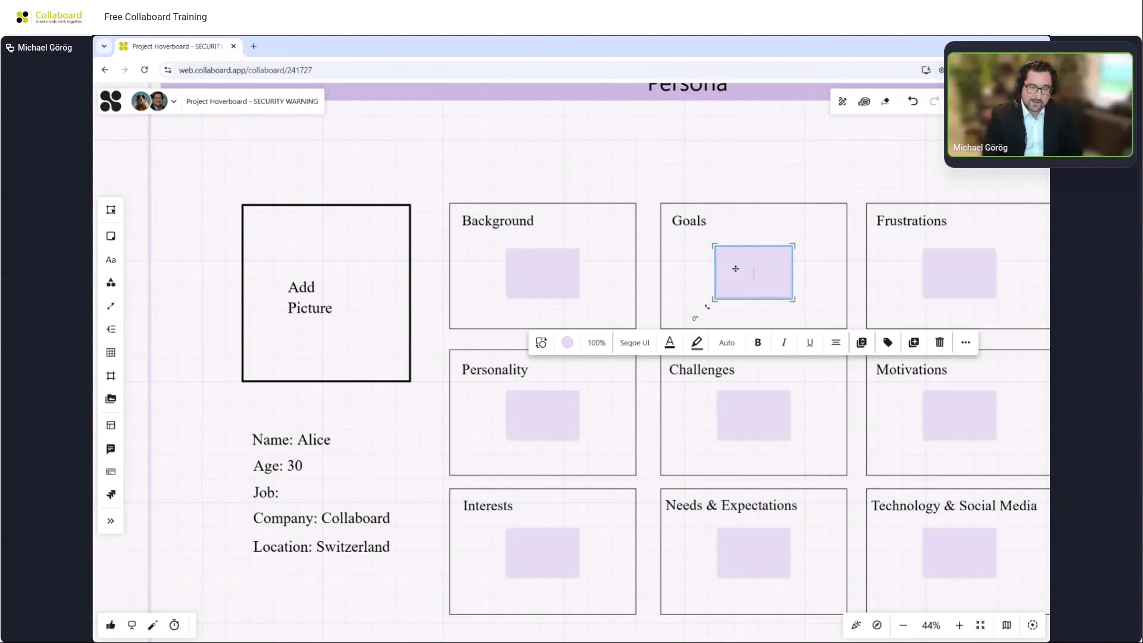
{"action": "type", "text": "Travel fast"}
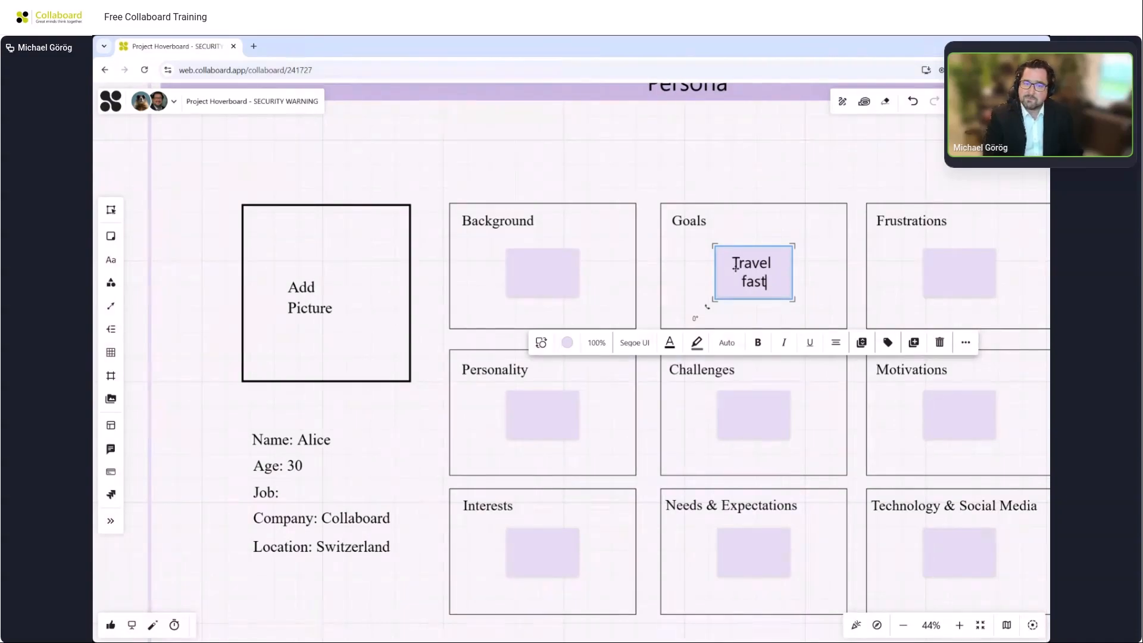
{"action": "type", "text": "er"}
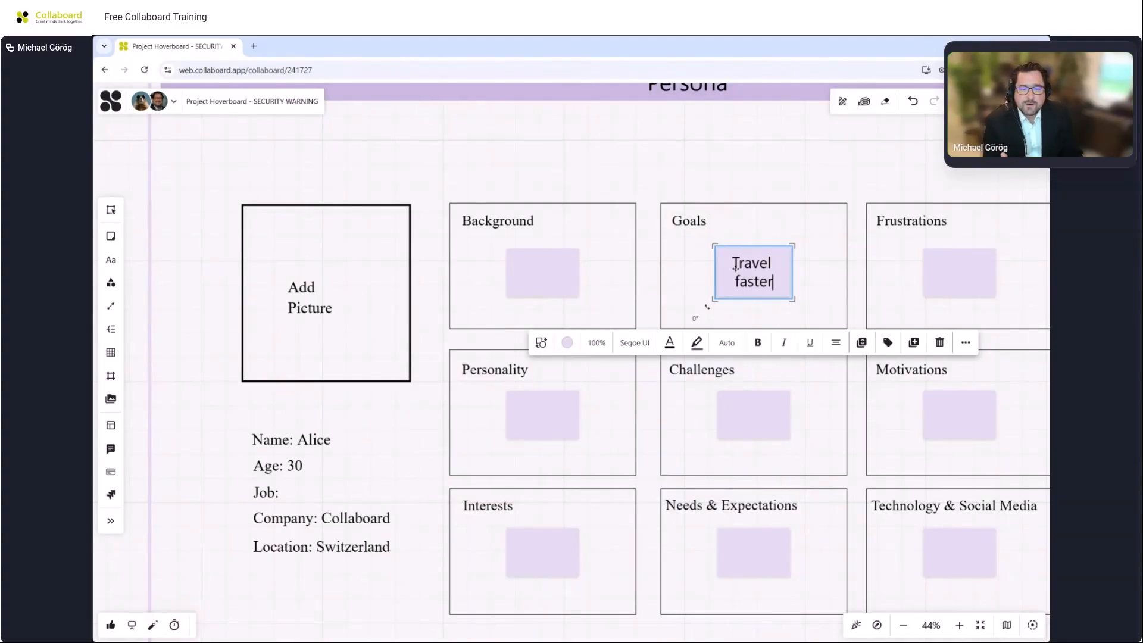
Change the Travel faster note's background colour to green.
{"action": "left_click", "coordinate": [567, 344]}
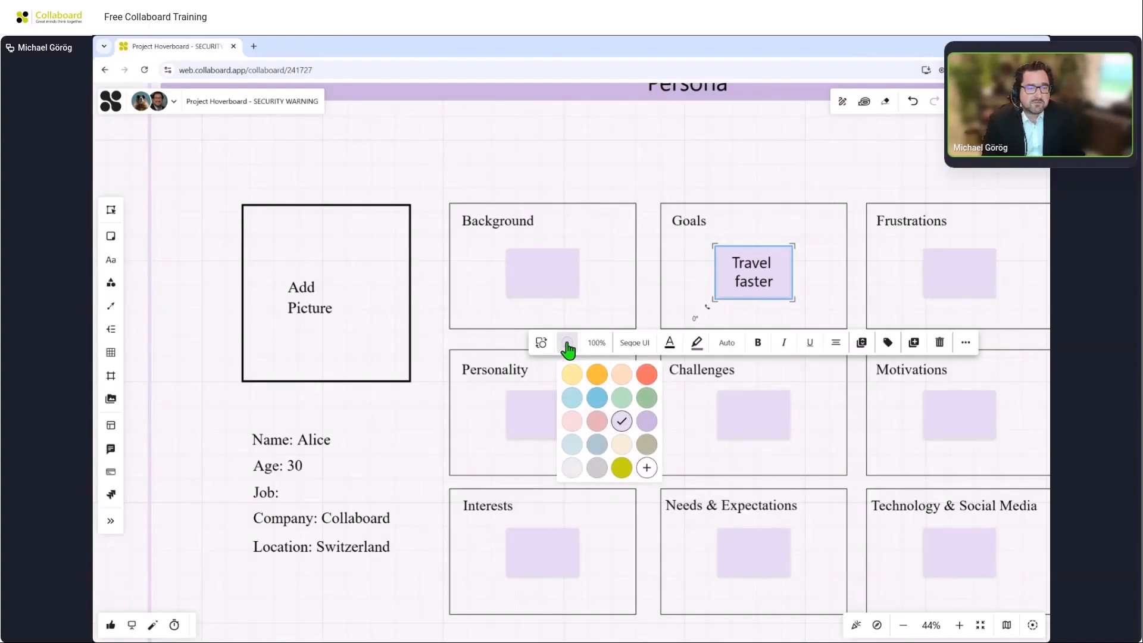
{"action": "left_click", "coordinate": [597, 374]}
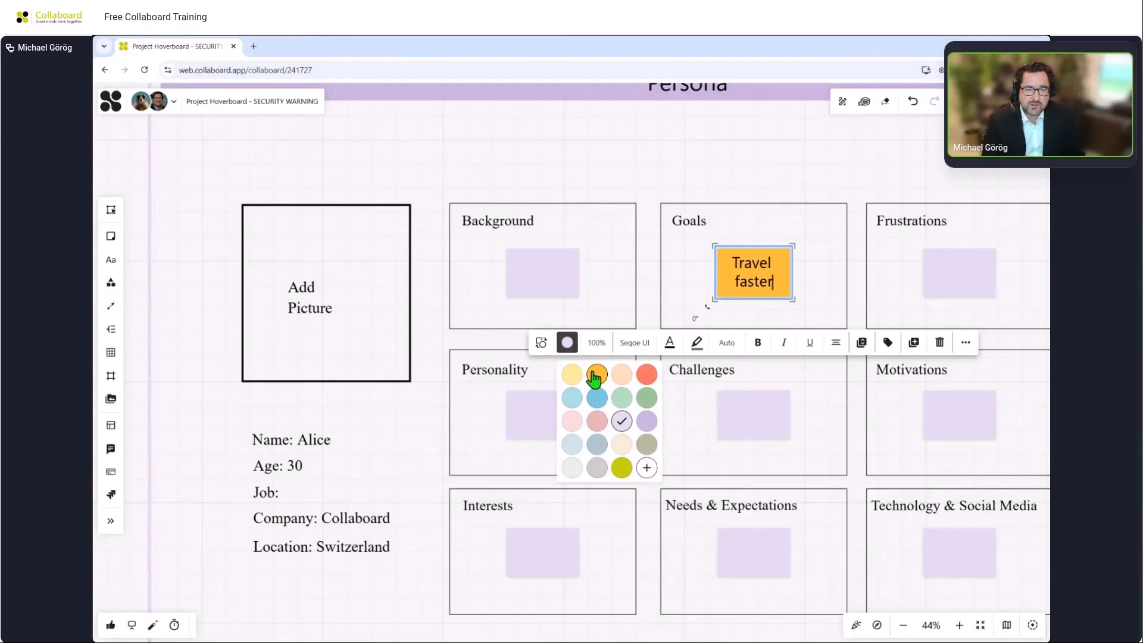
{"action": "left_click", "coordinate": [647, 405]}
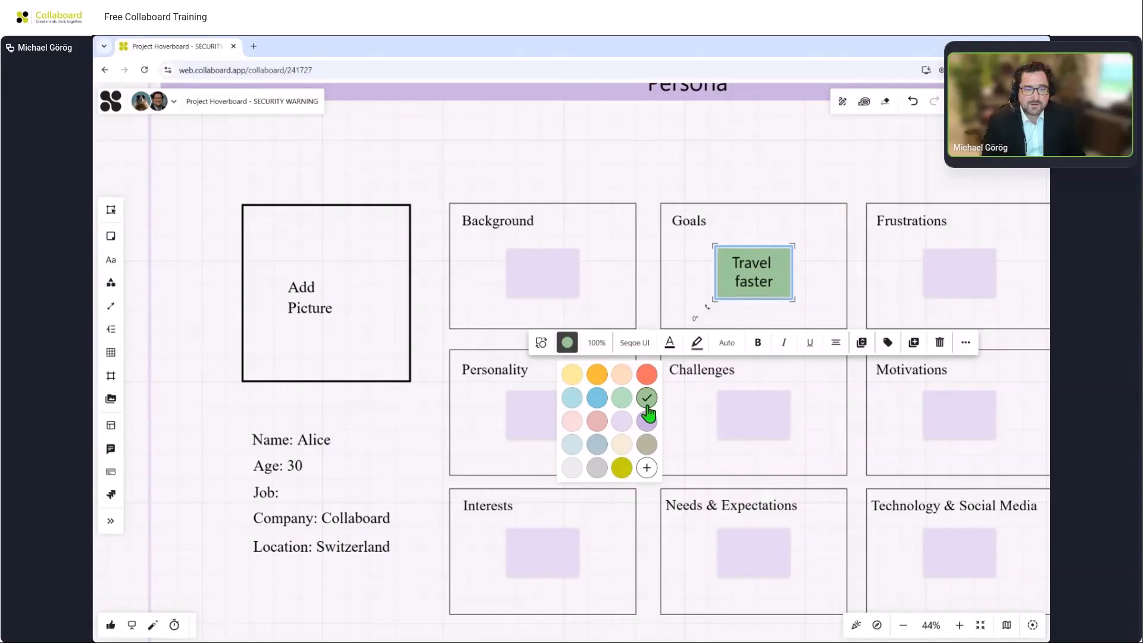
Set the Travel faster note's font to Open Comic and its text colour to orange.
{"action": "left_click", "coordinate": [642, 350]}
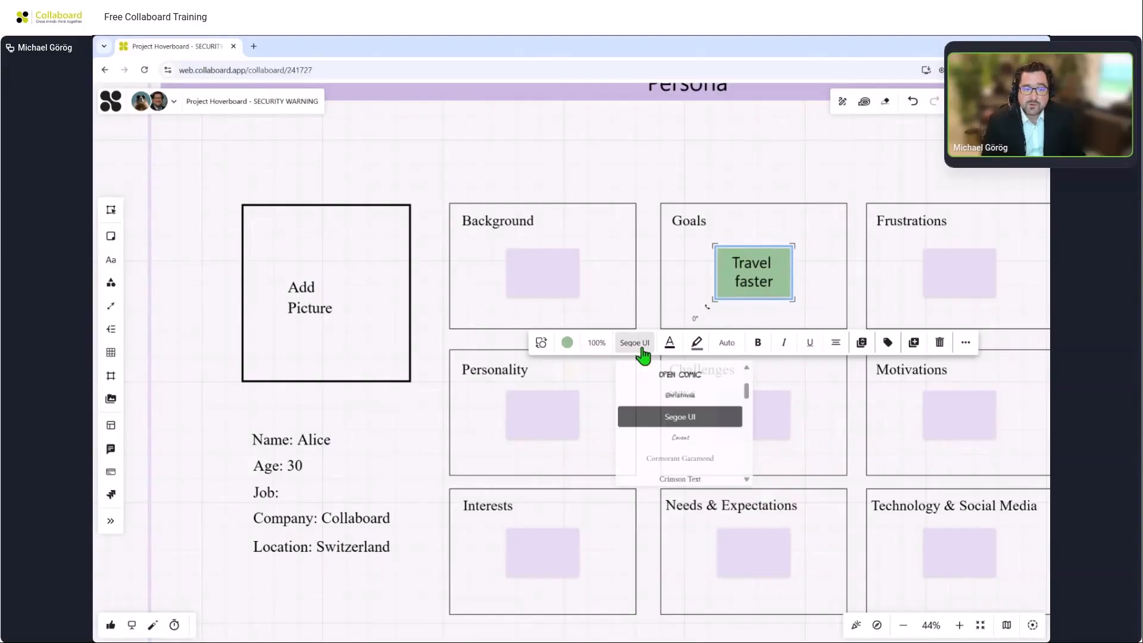
{"action": "left_click", "coordinate": [671, 377]}
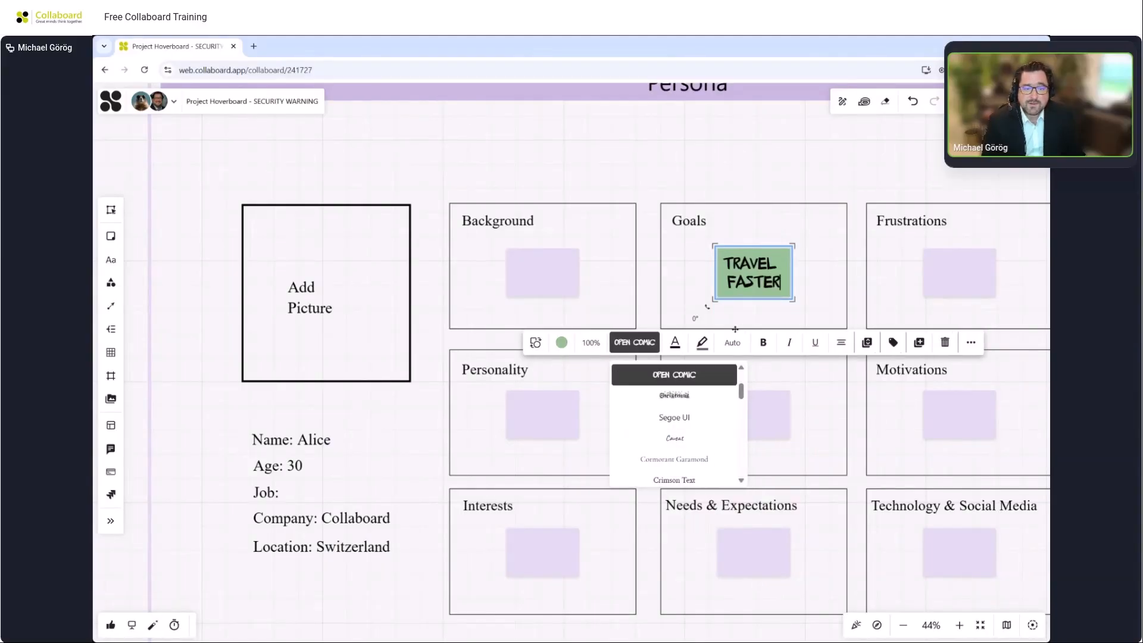
{"action": "left_click", "coordinate": [674, 345]}
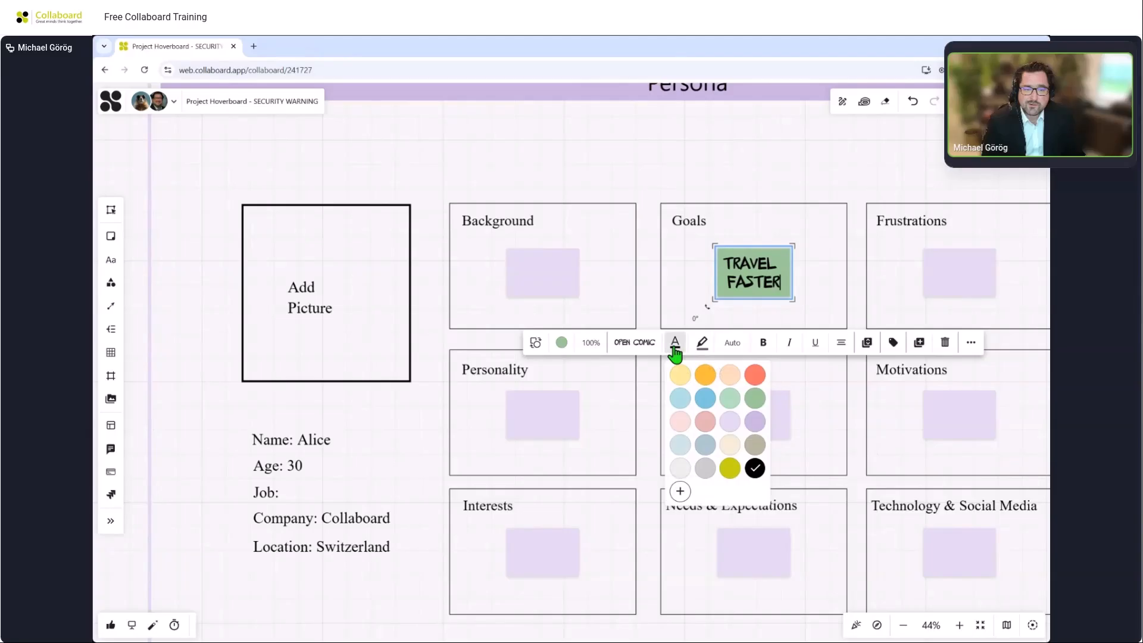
{"action": "left_click", "coordinate": [705, 374]}
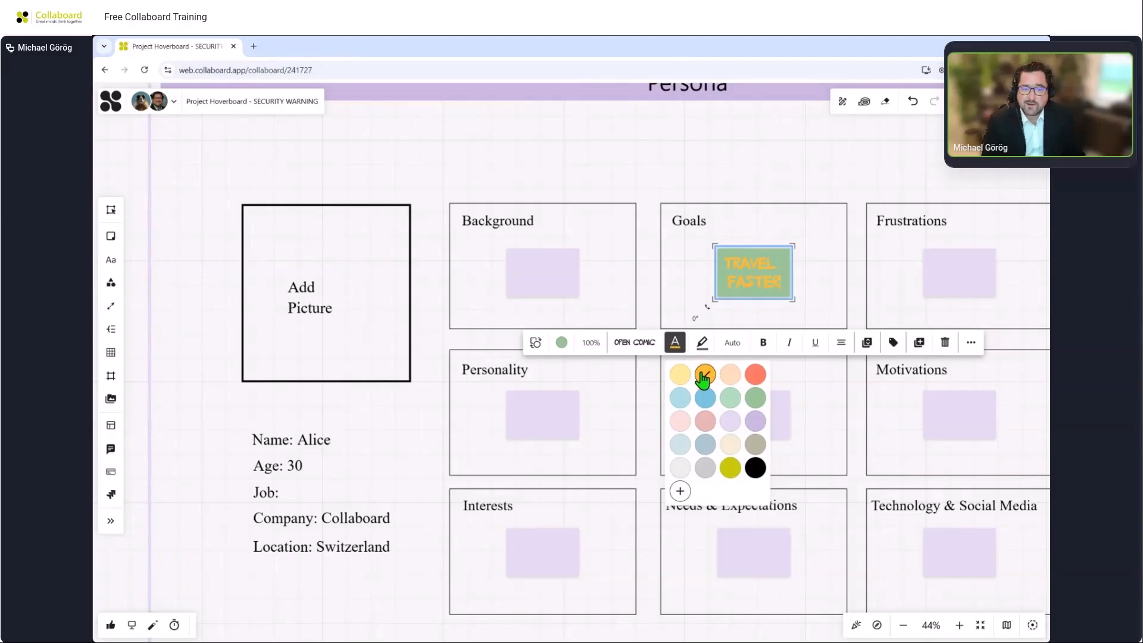
Make the Travel faster note's text bold, italic and underlined.
{"action": "left_click", "coordinate": [776, 345]}
{"action": "left_click", "coordinate": [769, 344]}
{"action": "left_click", "coordinate": [790, 345]}
{"action": "left_click", "coordinate": [816, 345]}
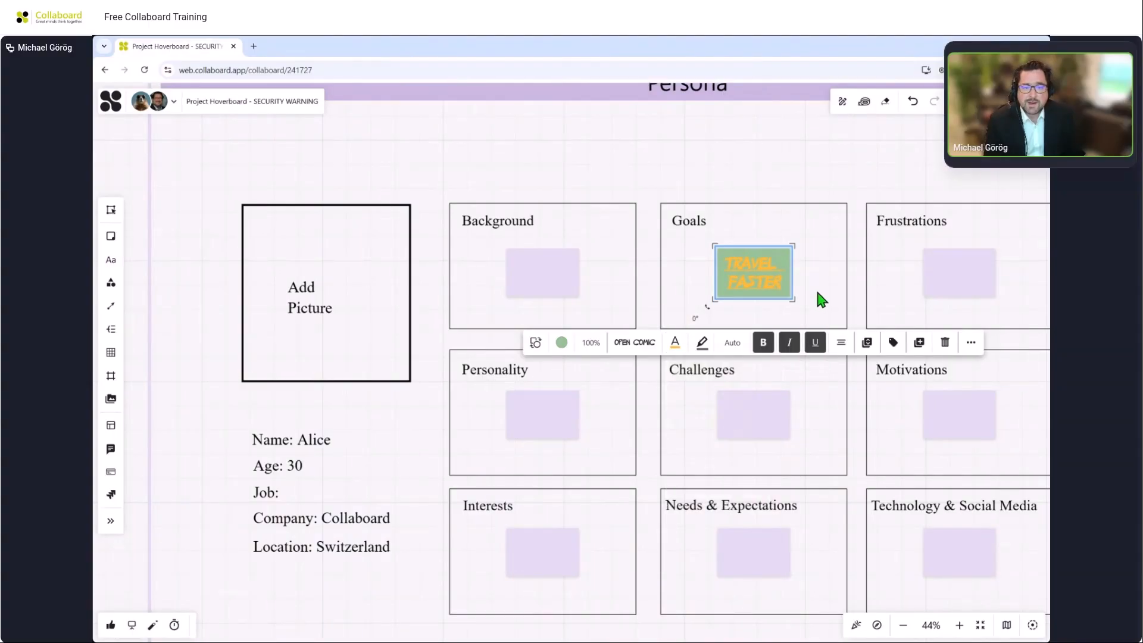
{"action": "scroll", "coordinate": [819, 291], "scroll_direction": "up", "scroll_amount": 3}
{"action": "scroll", "coordinate": [816, 298], "scroll_direction": "up", "scroll_amount": 4}
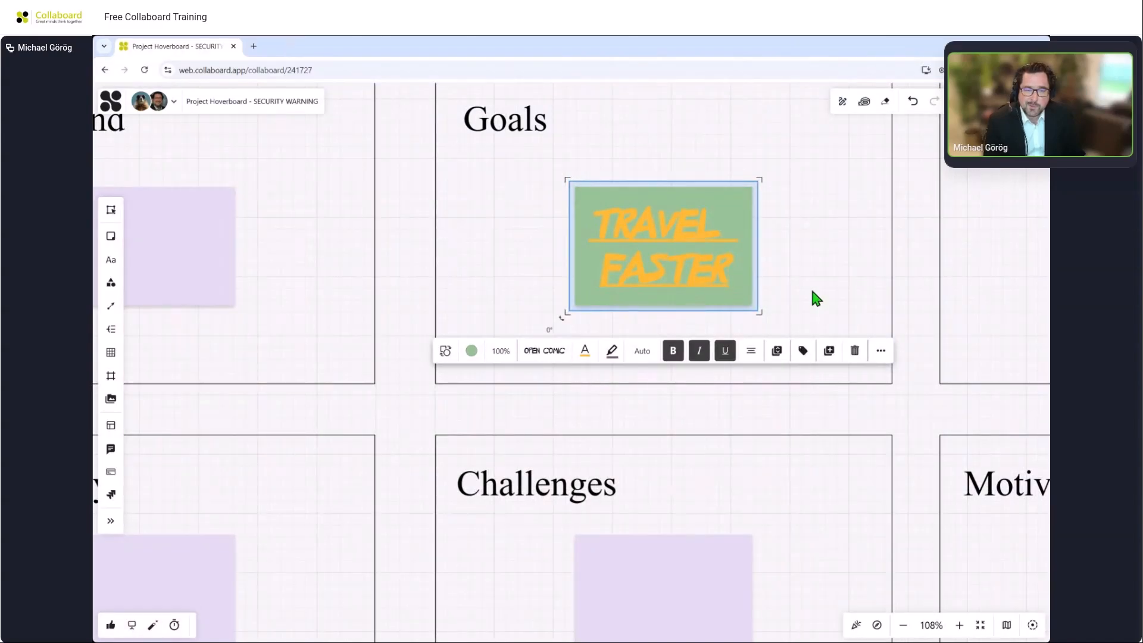
{"action": "scroll", "coordinate": [812, 292], "scroll_direction": "down", "scroll_amount": 5}
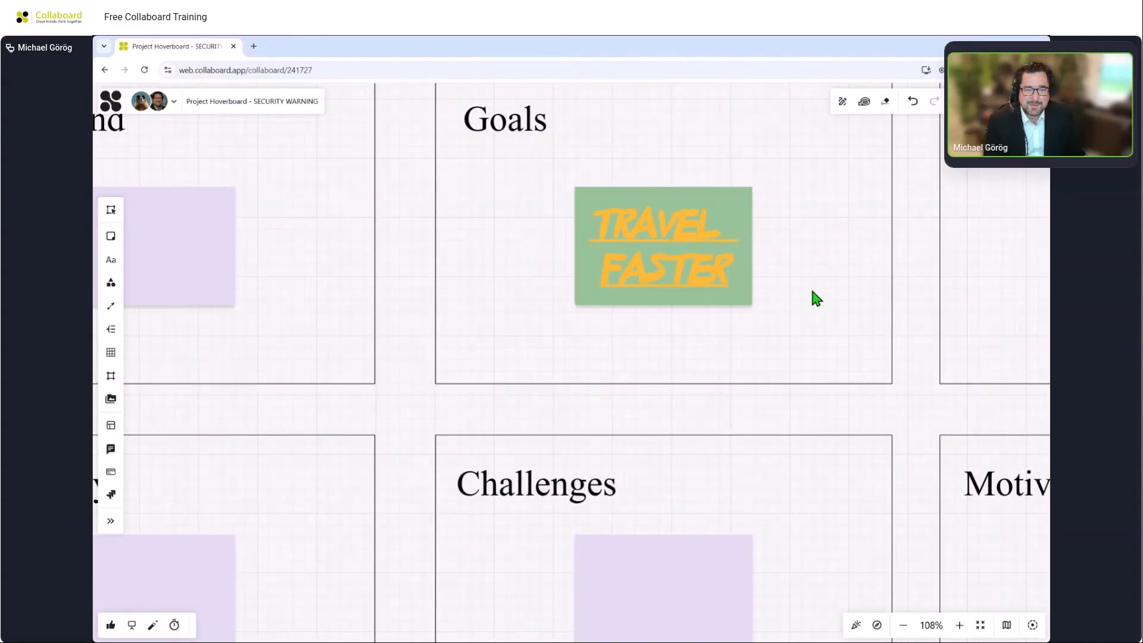
Place an orange rectangle sticky note below the Persona template, then delete it.
{"action": "left_click_drag", "start_coordinate": [662, 591], "coordinate": [609, 354]}
{"action": "scroll", "coordinate": [377, 467], "scroll_direction": "down", "scroll_amount": 3}
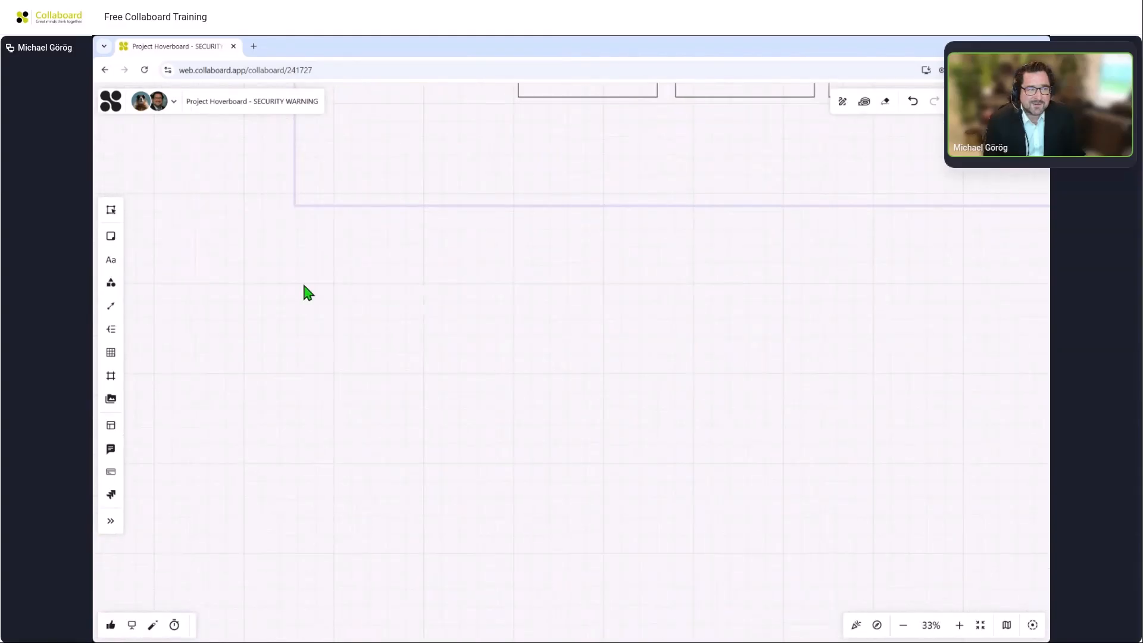
{"action": "left_click", "coordinate": [107, 238]}
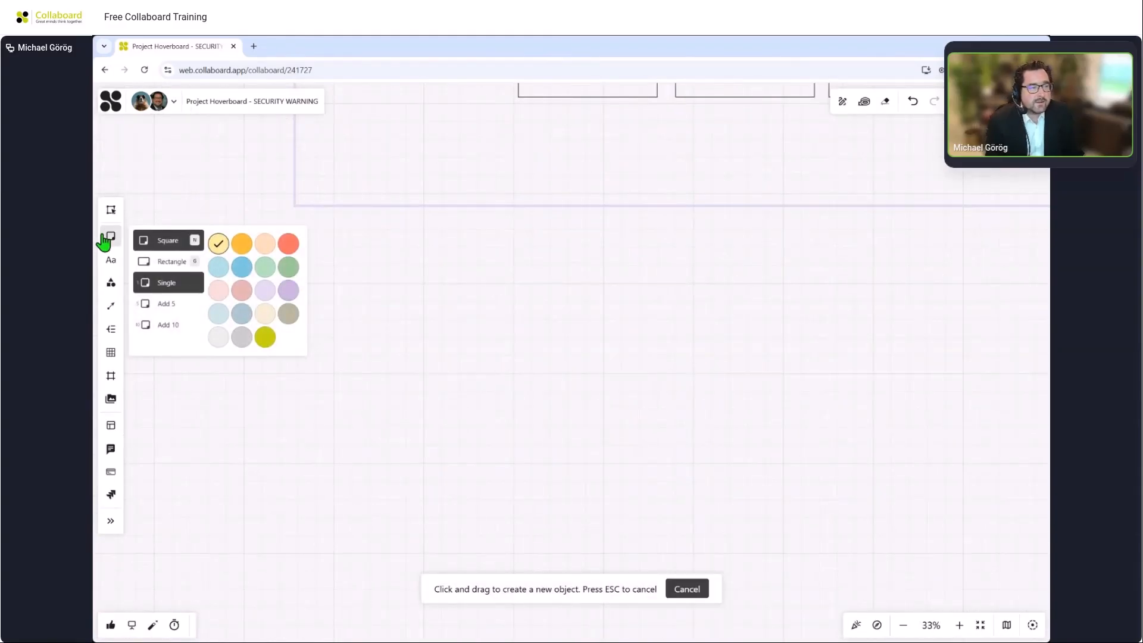
{"action": "left_click", "coordinate": [157, 268]}
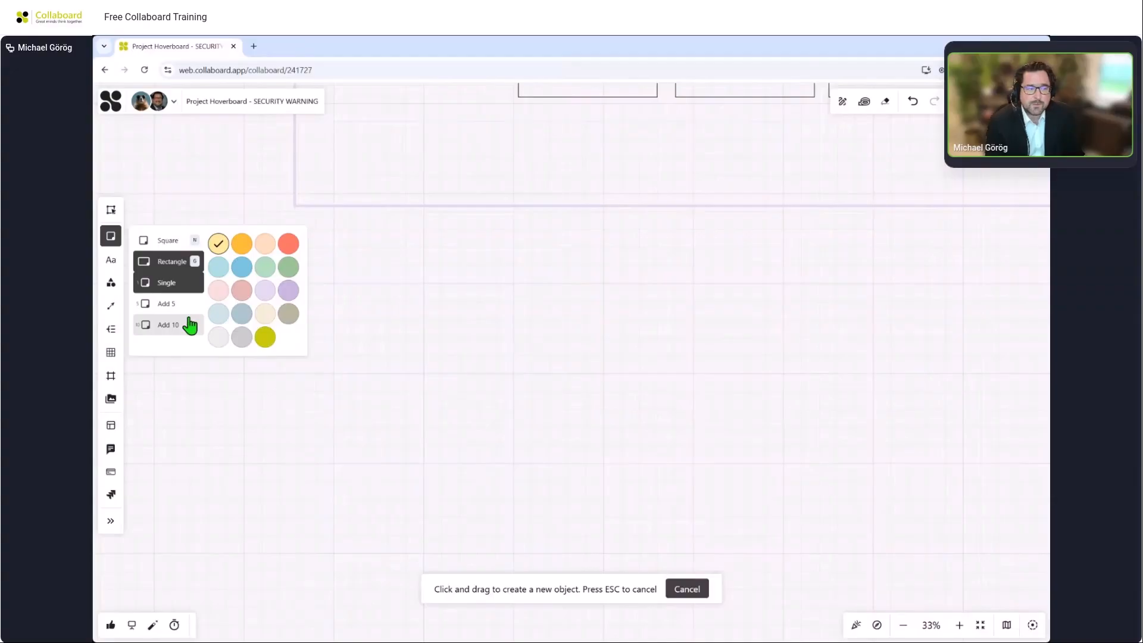
{"action": "left_click", "coordinate": [241, 244]}
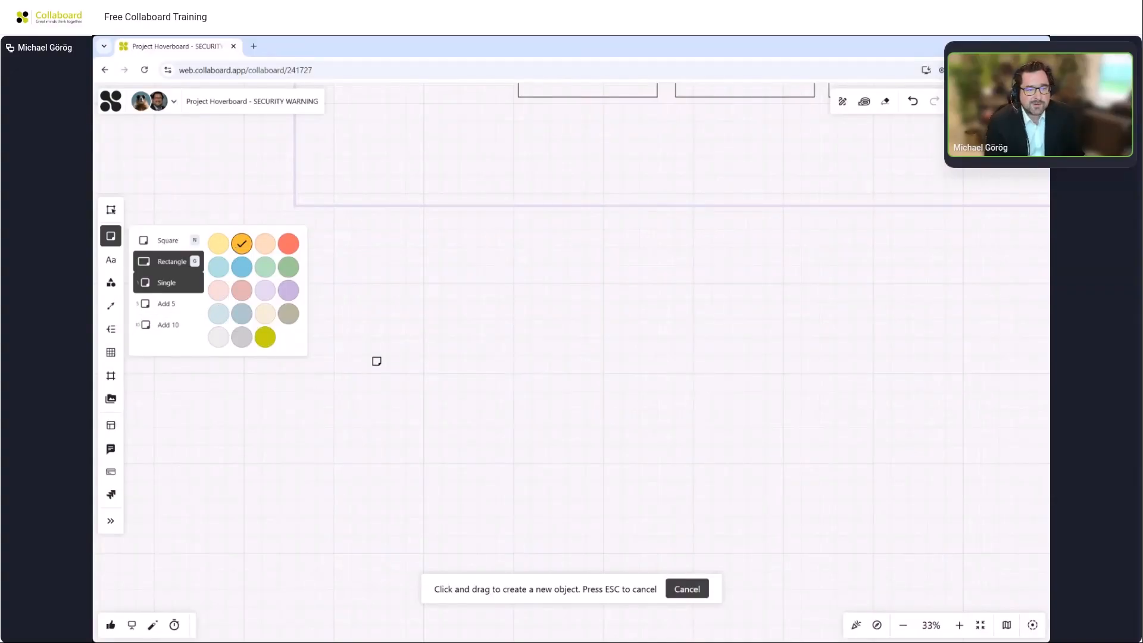
{"action": "left_click", "coordinate": [381, 348]}
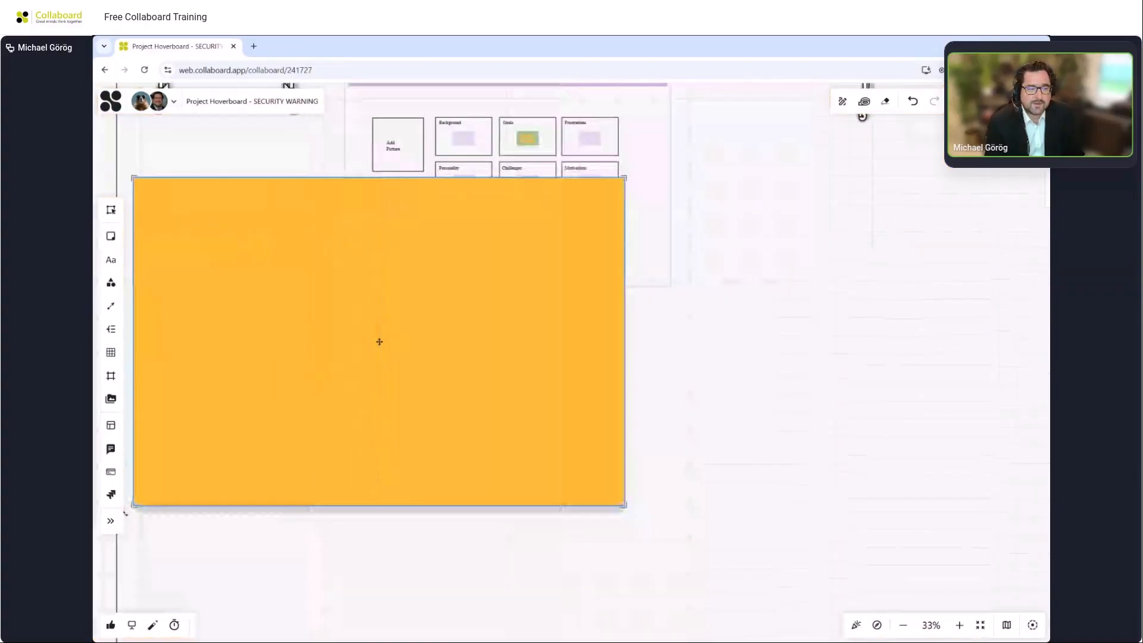
{"action": "left_click", "coordinate": [649, 337]}
{"action": "left_click", "coordinate": [500, 337]}
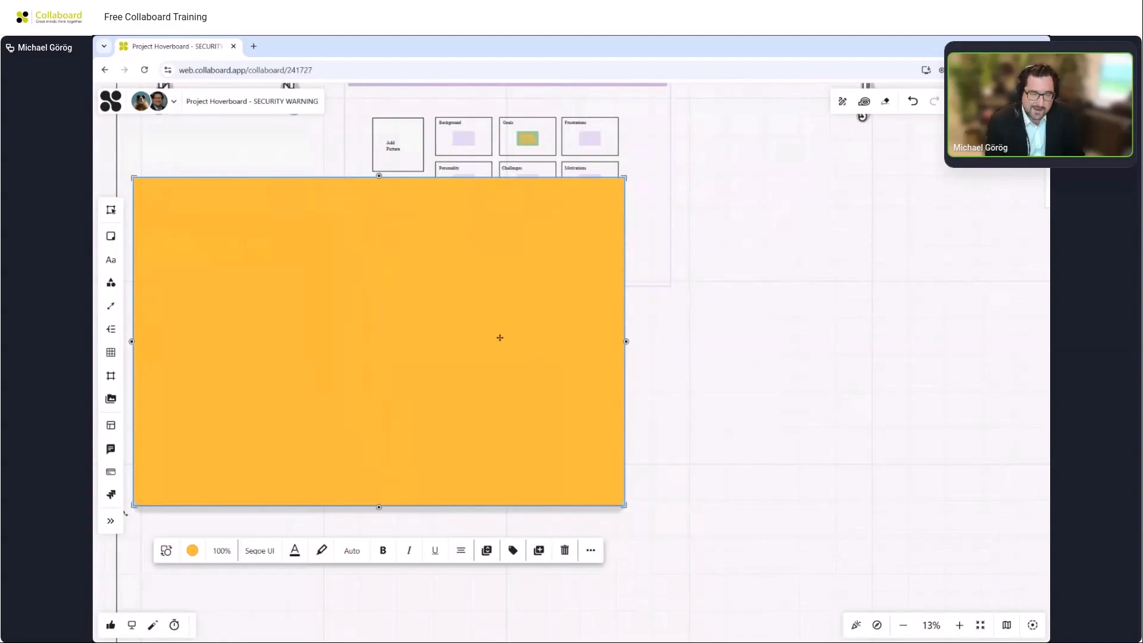
{"action": "key", "text": "Delete"}
Draw a small orange rectangle sticky note below the Persona template.
{"action": "scroll", "coordinate": [499, 337], "scroll_direction": "up", "scroll_amount": 3}
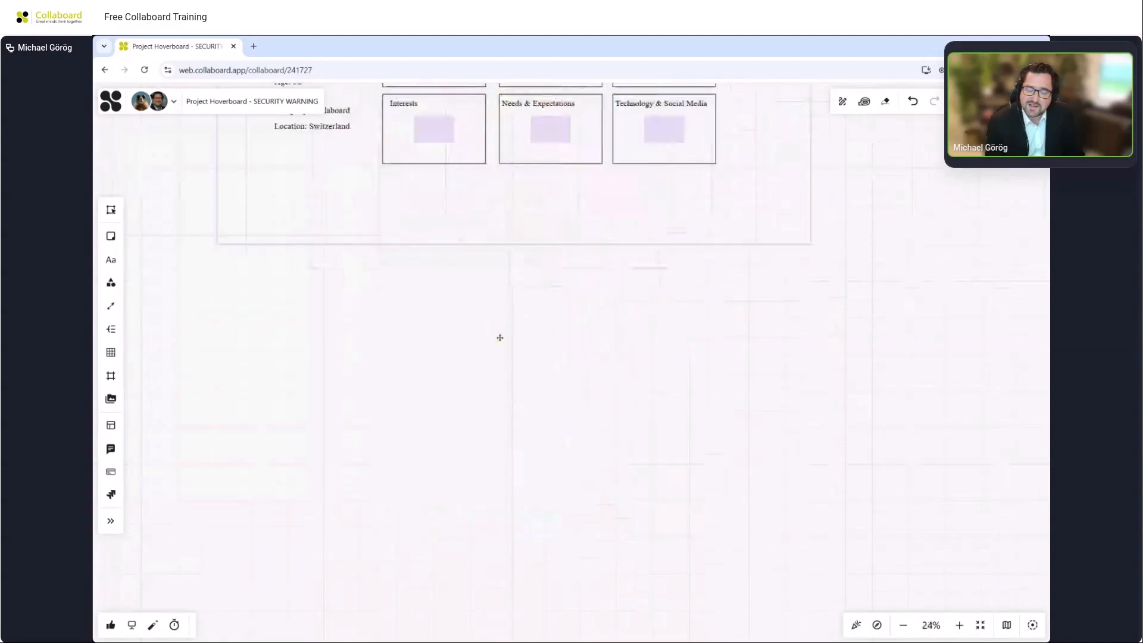
{"action": "left_click", "coordinate": [111, 237]}
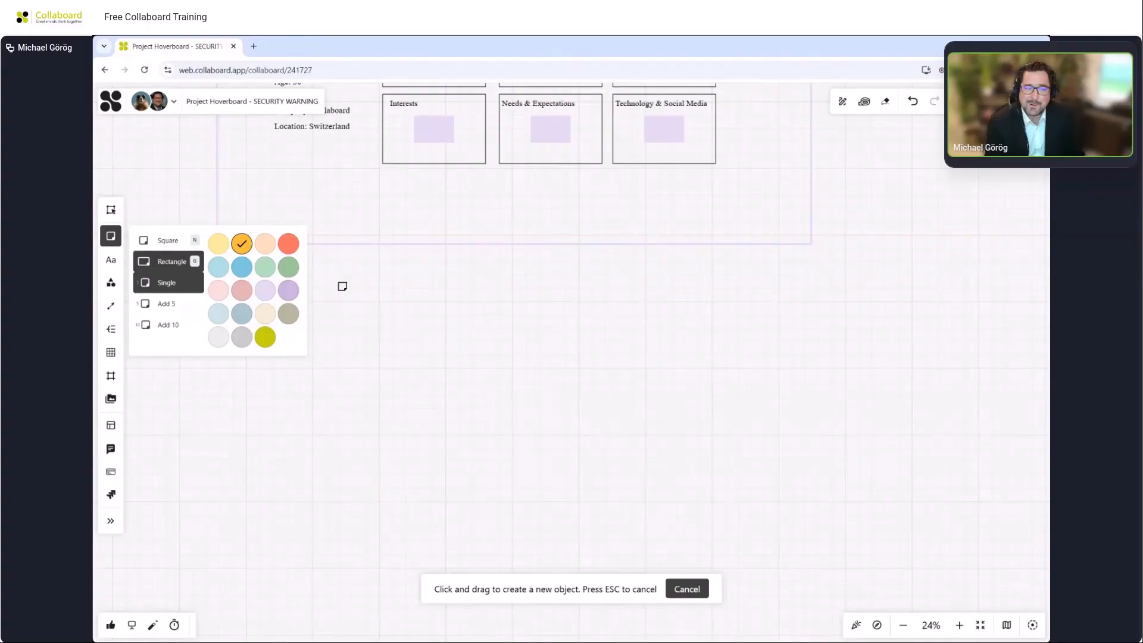
{"action": "left_click_drag", "start_coordinate": [344, 284], "coordinate": [425, 335]}
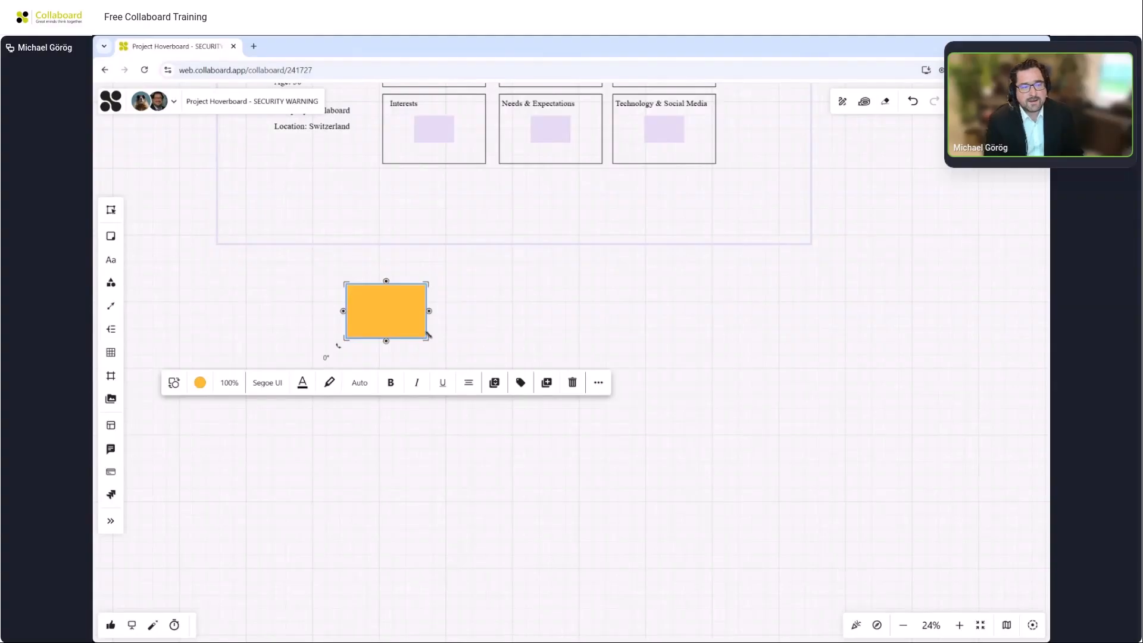
{"action": "left_click", "coordinate": [445, 334]}
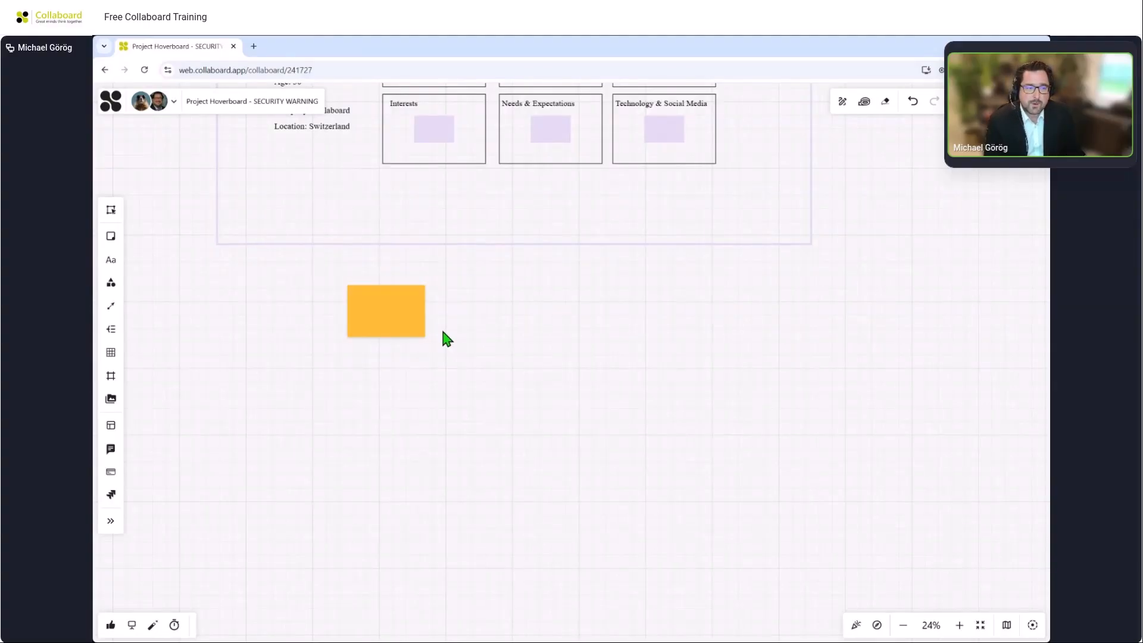
Duplicate the orange sticky note and write "TAB" in the copy.
{"action": "left_click", "coordinate": [408, 311]}
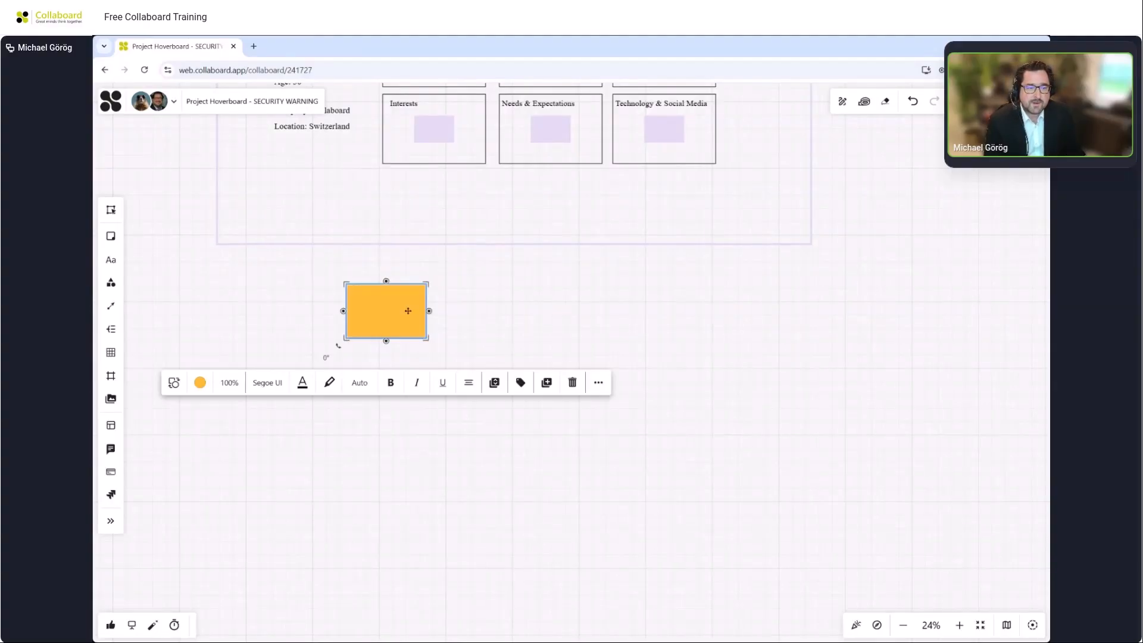
{"action": "left_click", "coordinate": [553, 388]}
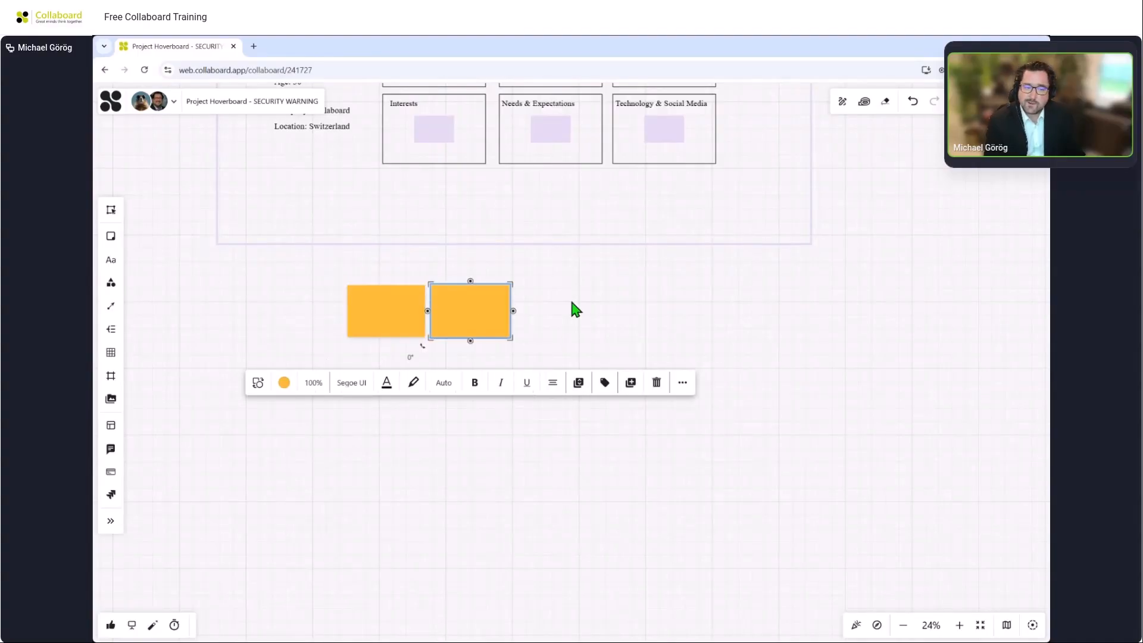
{"action": "left_click", "coordinate": [569, 296]}
{"action": "double_click", "coordinate": [475, 307]}
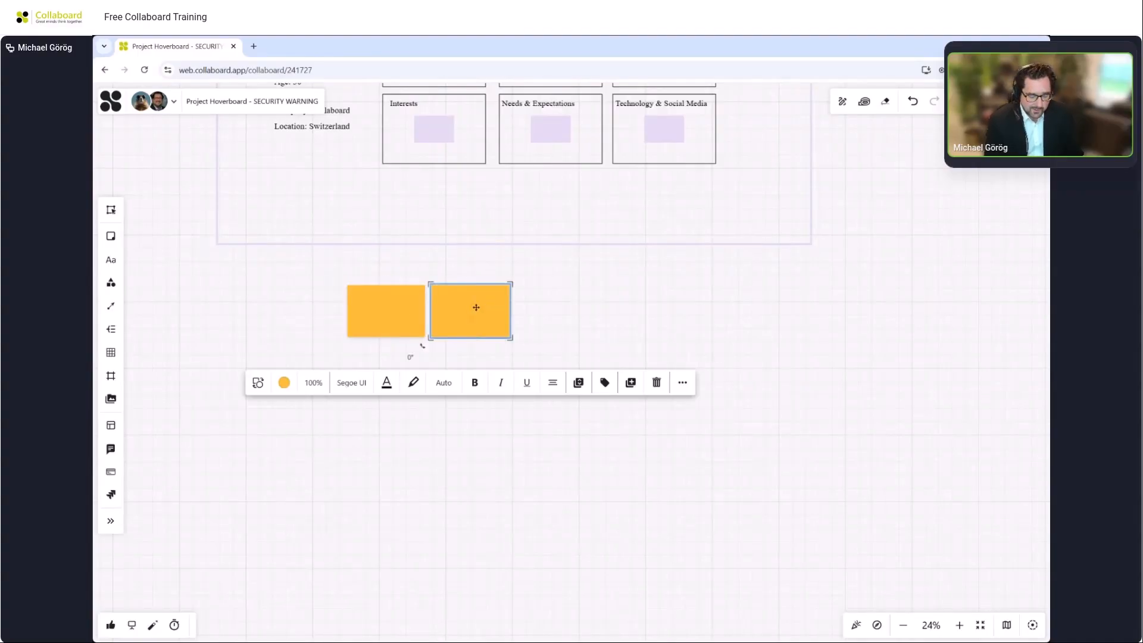
{"action": "type", "text": "TAB"}
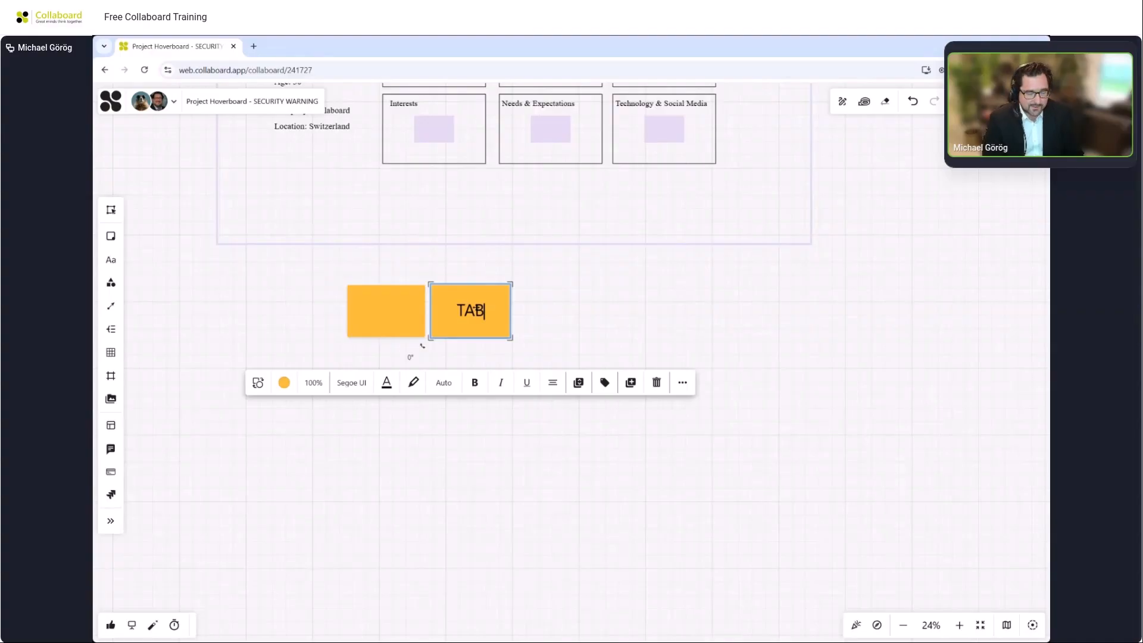
Create further sticky notes in a row next to the TAB note using the next-note shortcut.
{"action": "key", "text": "Tab"}
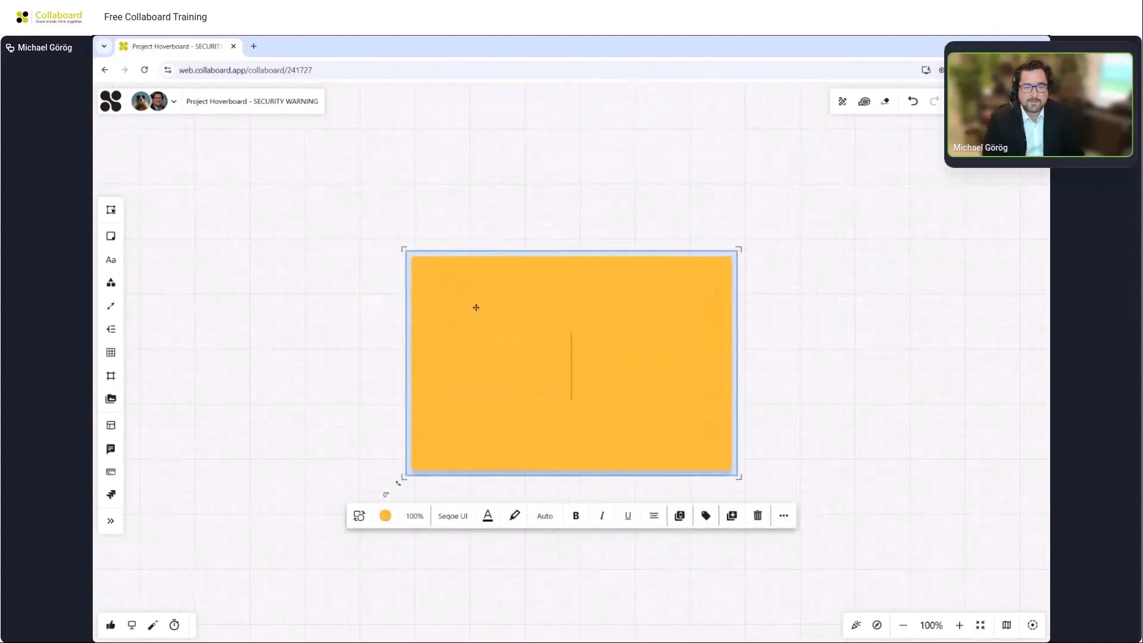
{"action": "key", "text": "Tab"}
{"action": "key", "text": "Tab"}
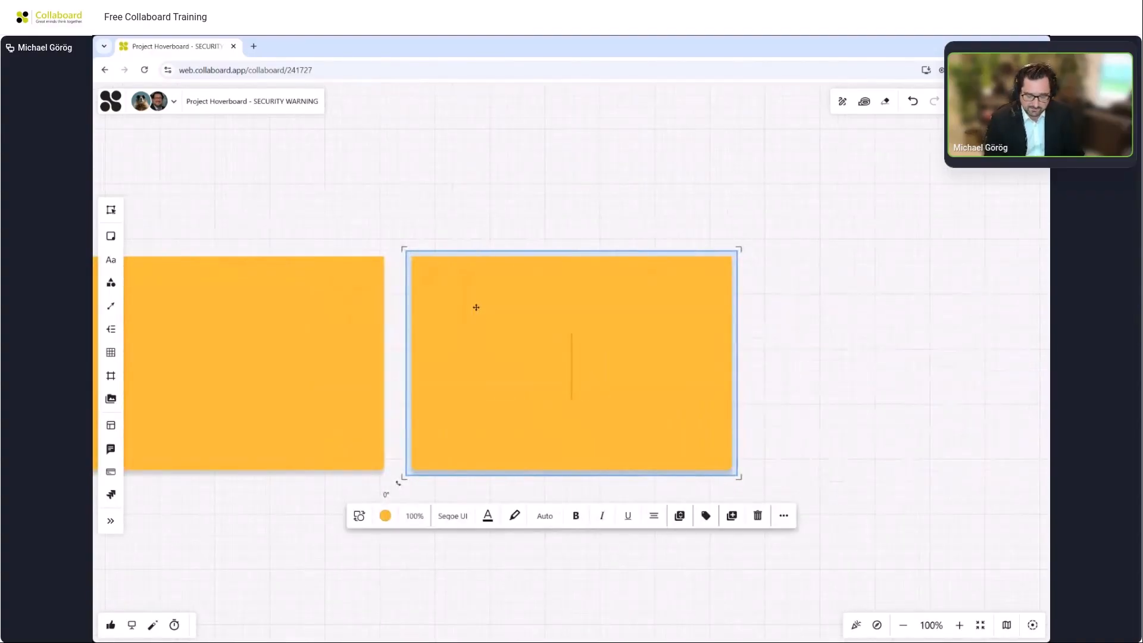
Create additional sticky notes above and below the current note with the next-note shortcuts, forming a grid of notes.
{"action": "key", "text": "shift+Tab"}
{"action": "key", "text": "shift+Tab"}
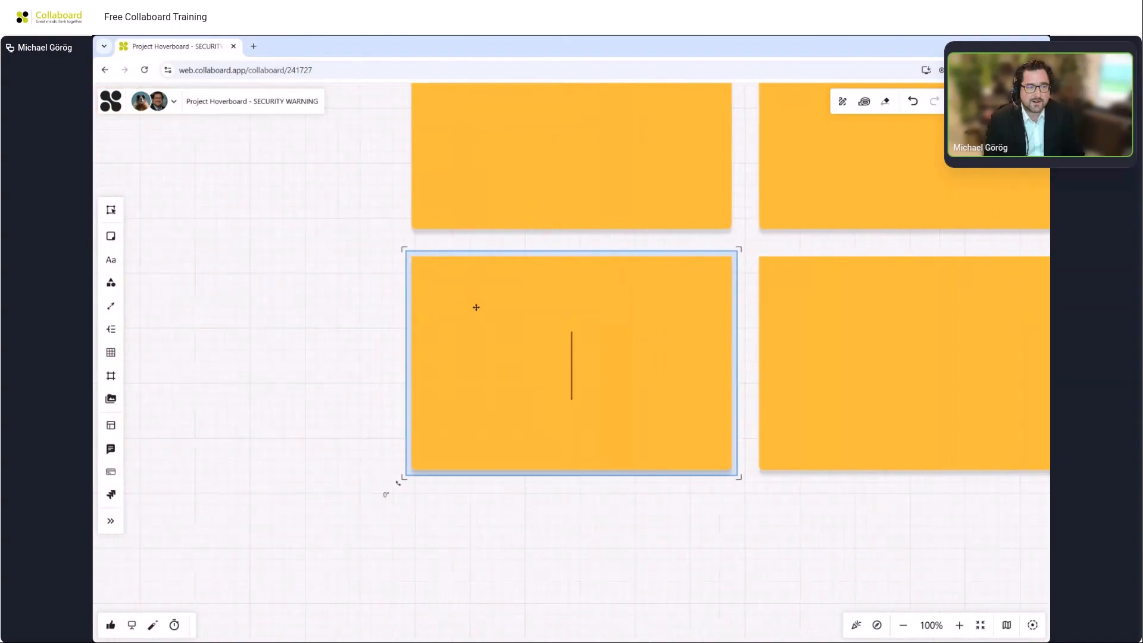
{"action": "key", "text": "ctrl+Return"}
{"action": "scroll", "coordinate": [476, 307], "scroll_direction": "down", "scroll_amount": 7}
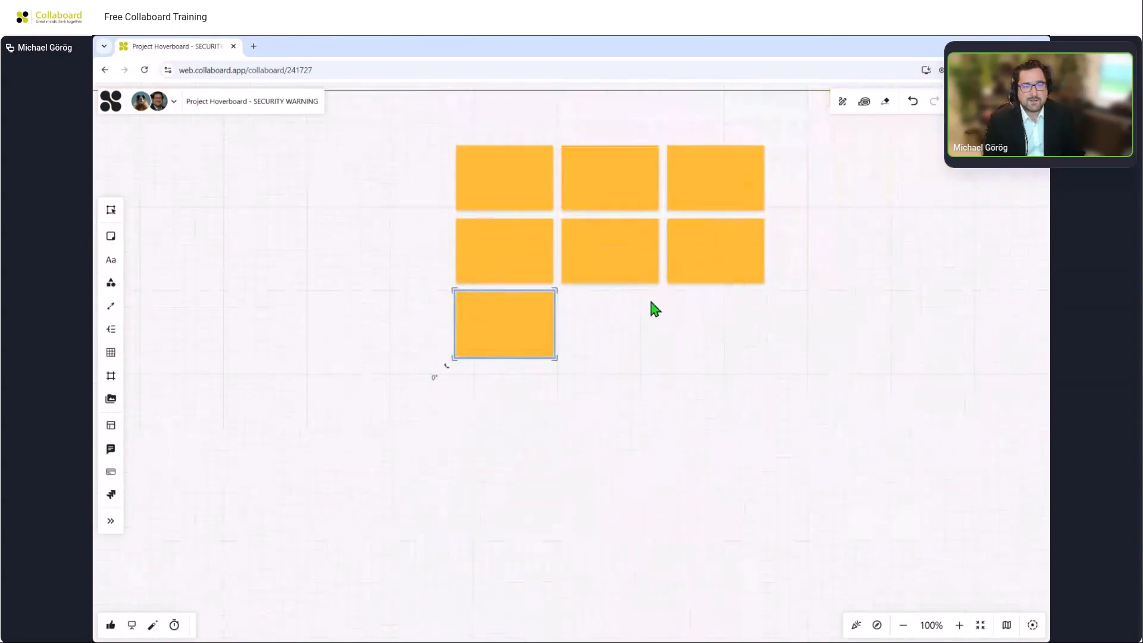
Select the top-left sticky note of the grid and write "Hallo" in it.
{"action": "left_click", "coordinate": [657, 367]}
{"action": "left_click_drag", "start_coordinate": [657, 367], "coordinate": [657, 388]}
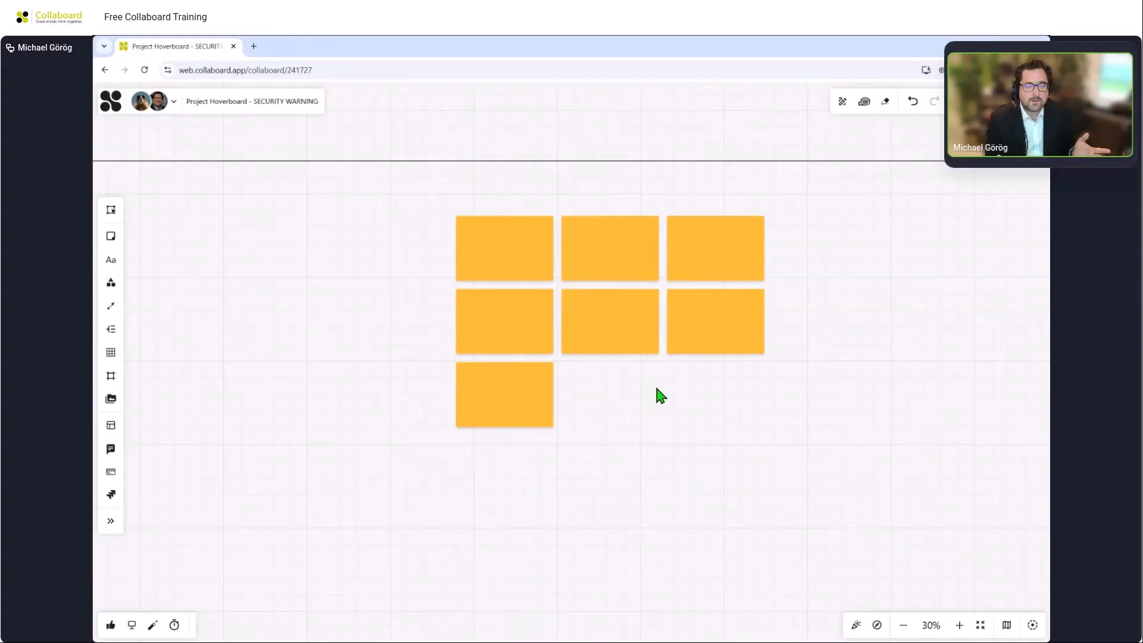
{"action": "left_click", "coordinate": [513, 261]}
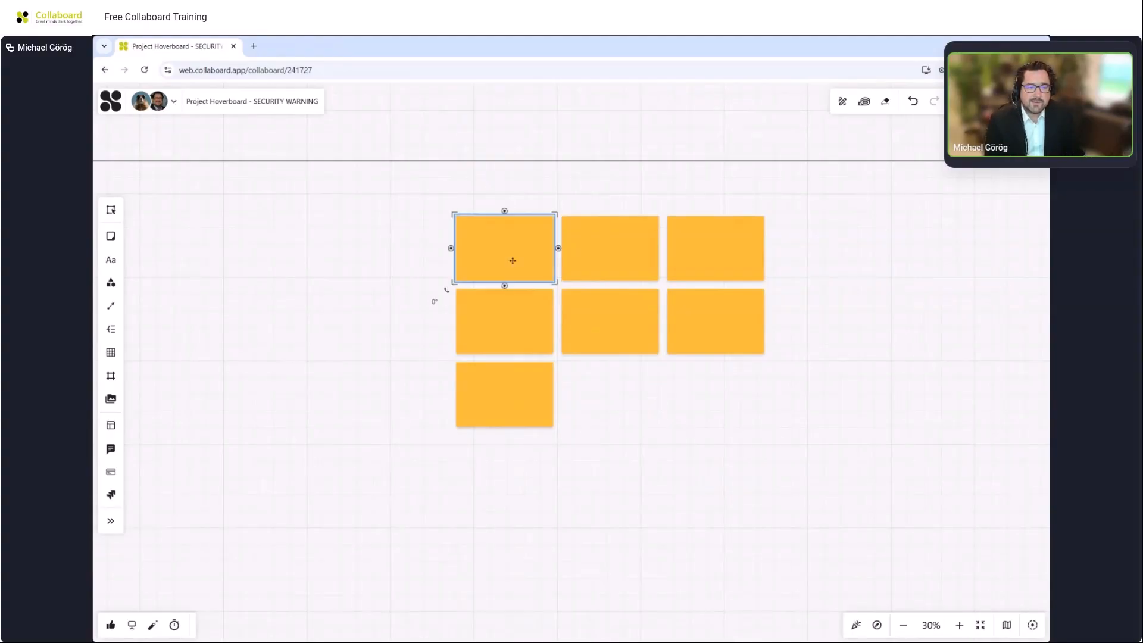
{"action": "type", "text": "Hallo"}
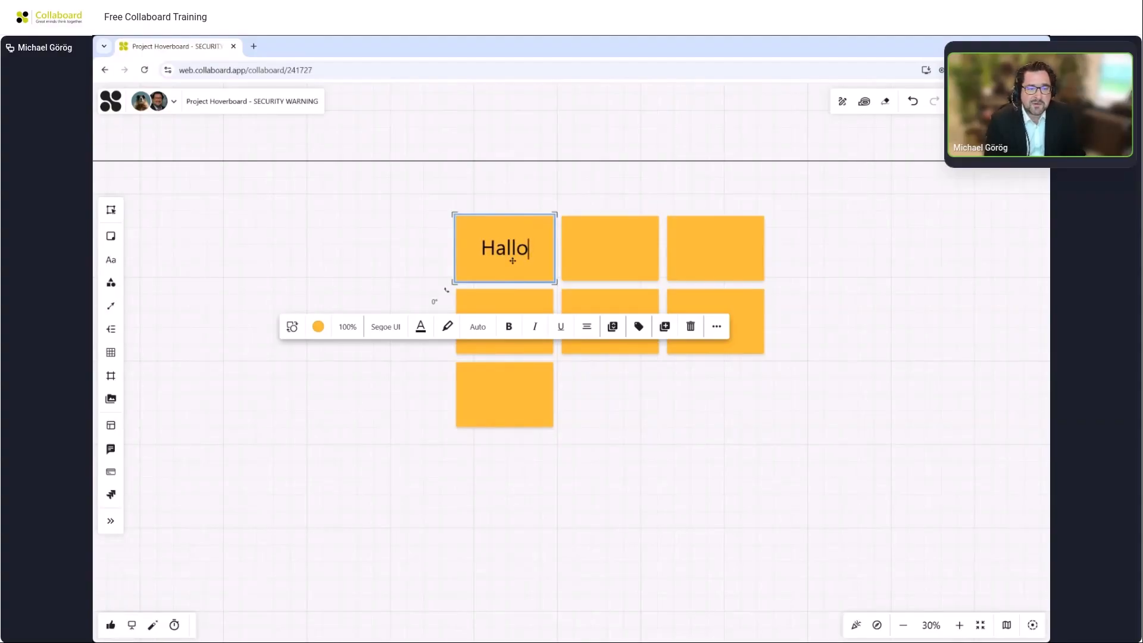
Select all objects of the Persona template and move the whole group slightly to the right.
{"action": "left_click_drag", "start_coordinate": [415, 128], "coordinate": [441, 453]}
{"action": "scroll", "coordinate": [443, 361], "scroll_direction": "down", "scroll_amount": 3}
{"action": "scroll", "coordinate": [451, 298], "scroll_direction": "down", "scroll_amount": 2}
{"action": "left_click_drag", "start_coordinate": [454, 240], "coordinate": [495, 591]}
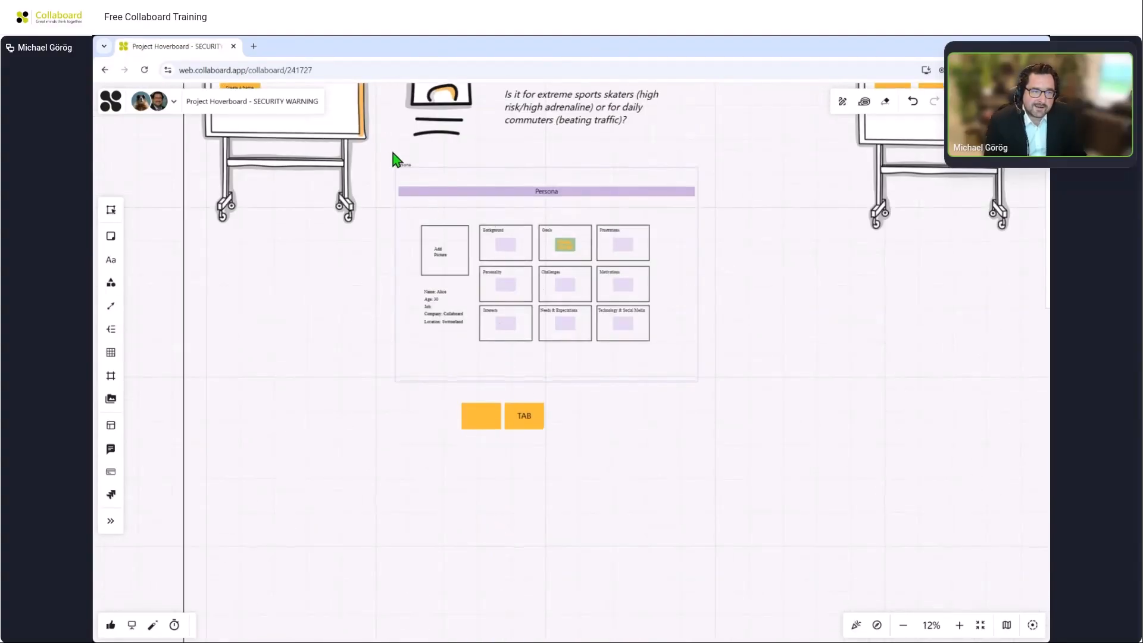
{"action": "left_click_drag", "start_coordinate": [384, 154], "coordinate": [719, 393]}
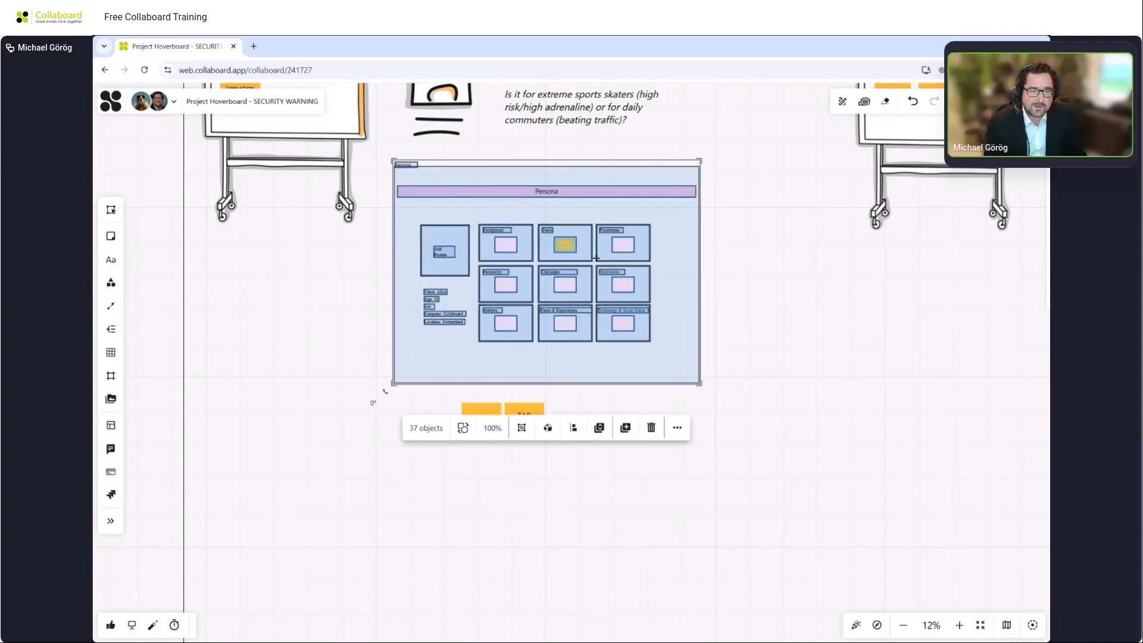
{"action": "mouse_move", "coordinate": [601, 248]}
{"action": "left_mouse_down"}
{"action": "mouse_move", "coordinate": [586, 375]}
{"action": "mouse_move", "coordinate": [586, 259]}
{"action": "mouse_move", "coordinate": [613, 262]}
{"action": "left_mouse_up"}
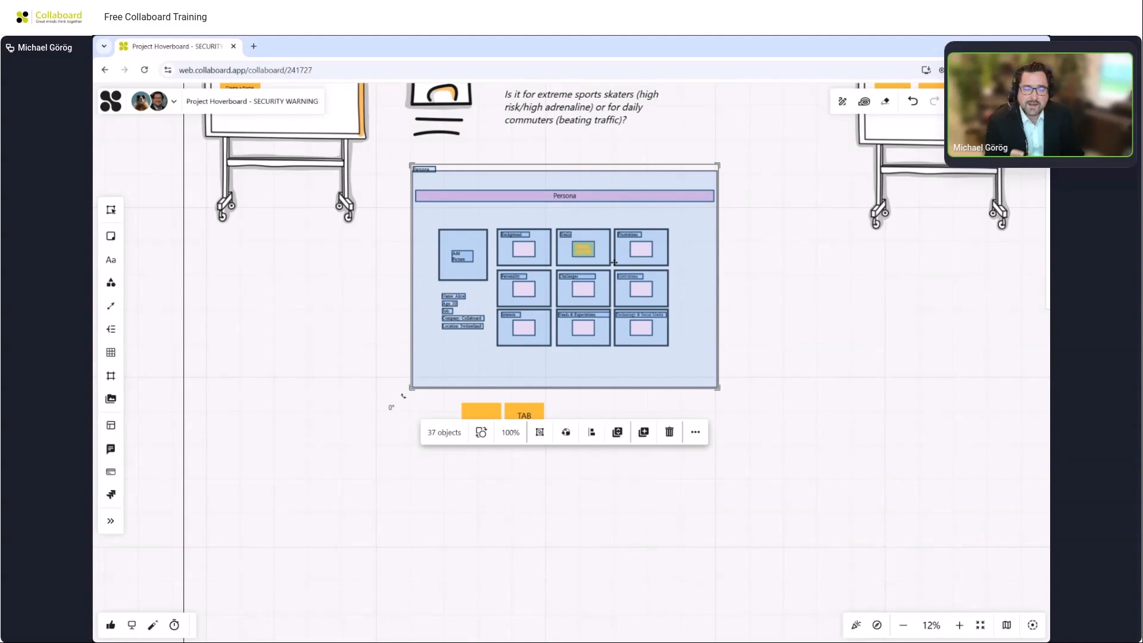
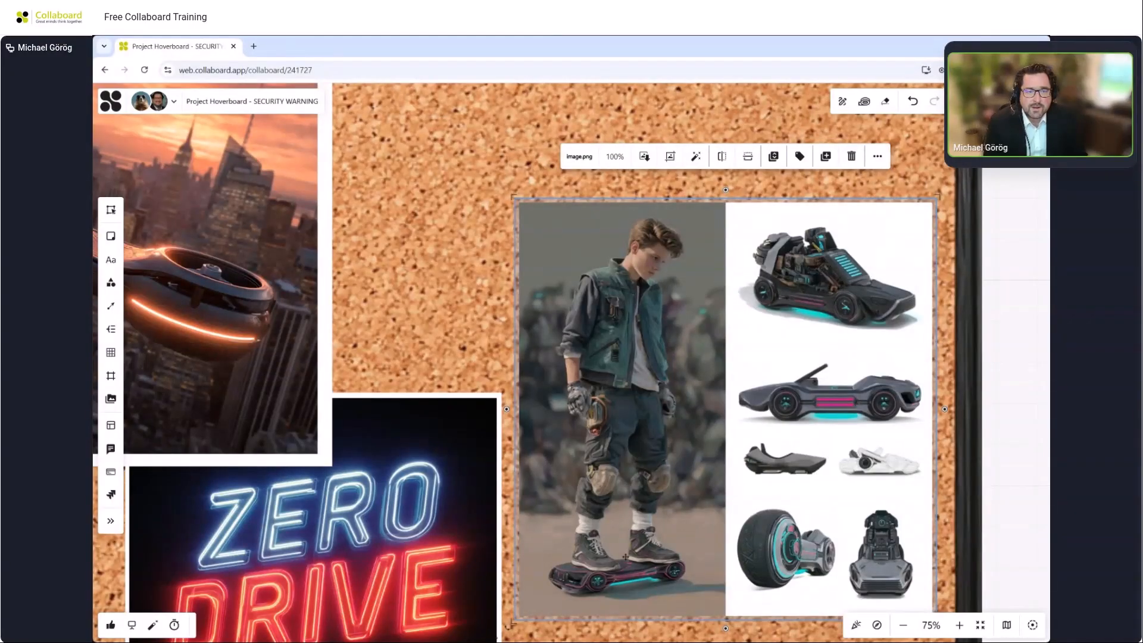
Crop the mood-board collage image so only the boy on the hoverboard remains.
{"action": "left_click", "coordinate": [669, 156]}
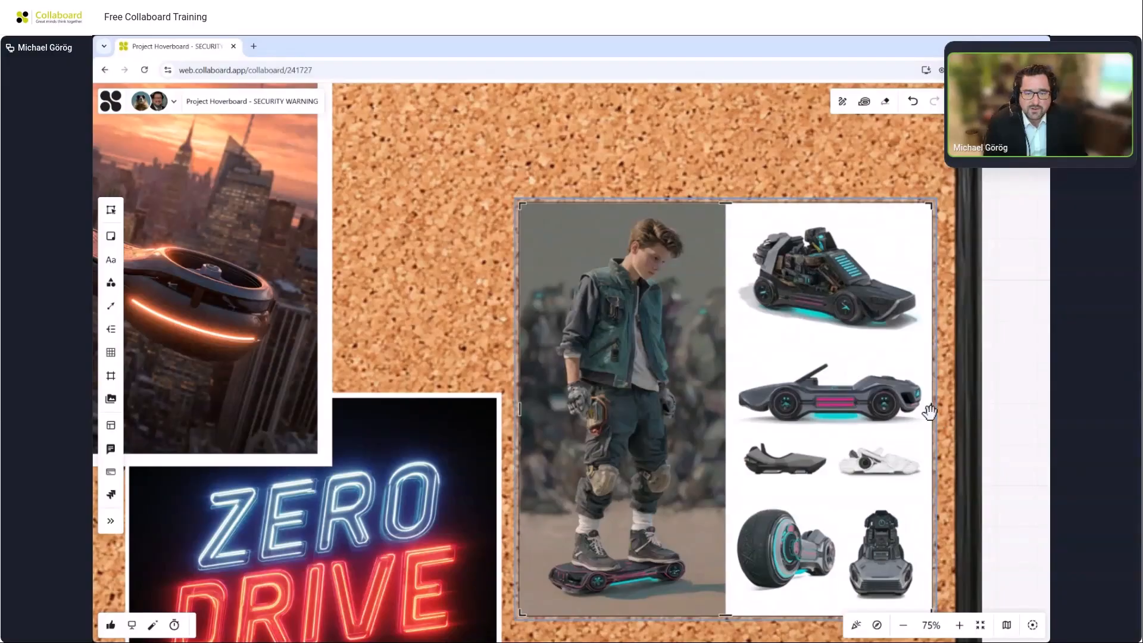
{"action": "left_click_drag", "start_coordinate": [931, 409], "coordinate": [725, 409]}
{"action": "left_click", "coordinate": [993, 298]}
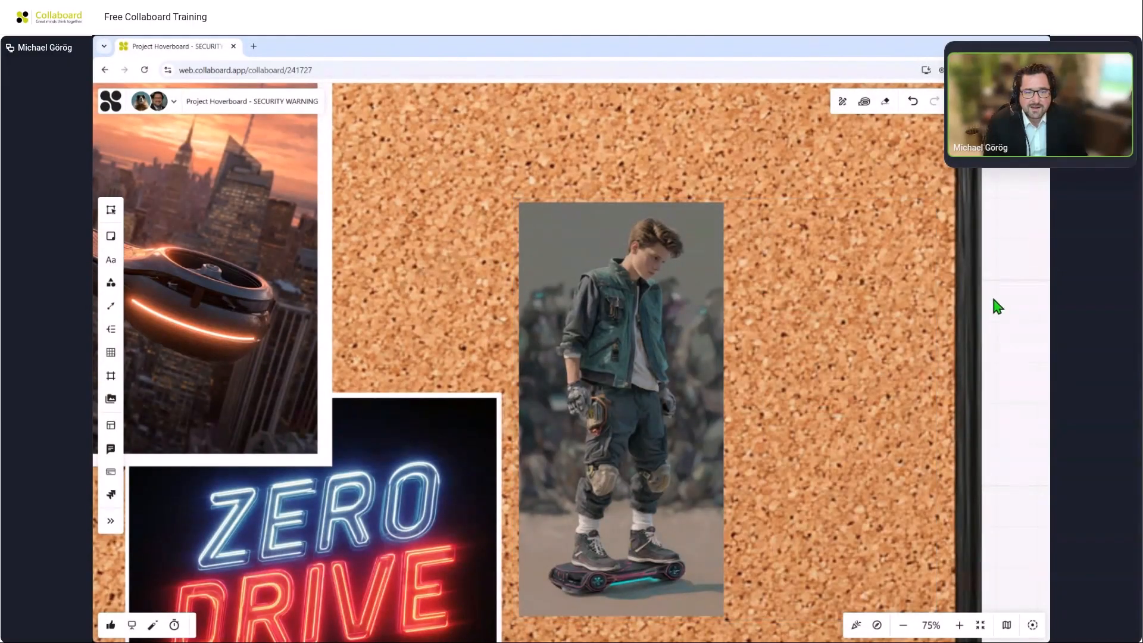
Move the cropped boy image off the corkboard to the empty canvas below it.
{"action": "scroll", "coordinate": [994, 299], "scroll_direction": "down", "scroll_amount": 3}
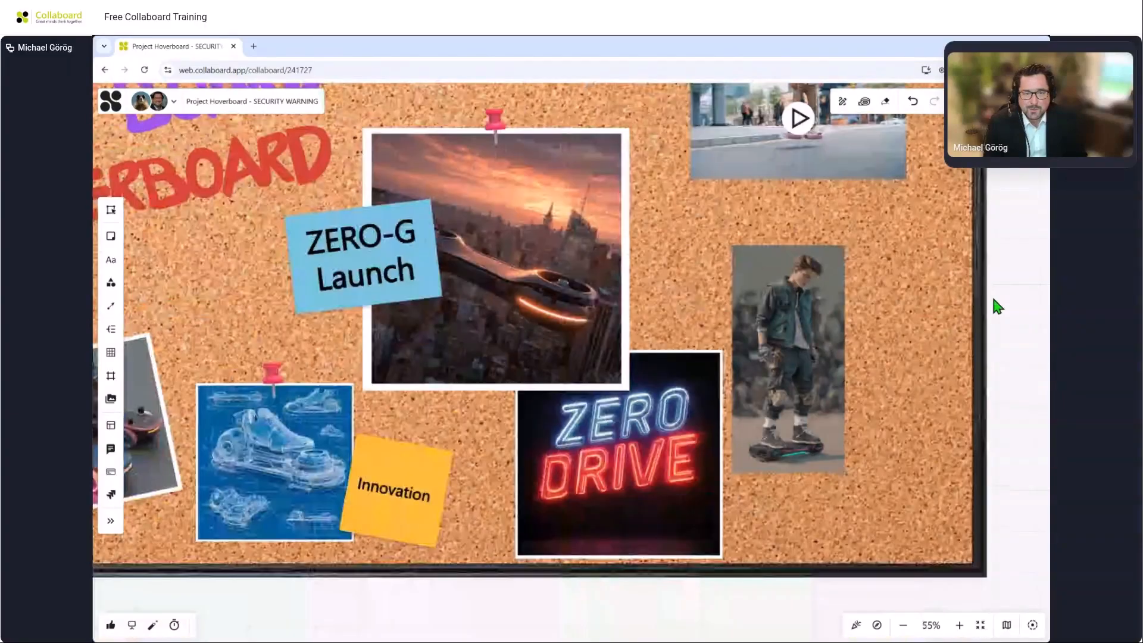
{"action": "scroll", "coordinate": [993, 299], "scroll_direction": "down", "scroll_amount": 4}
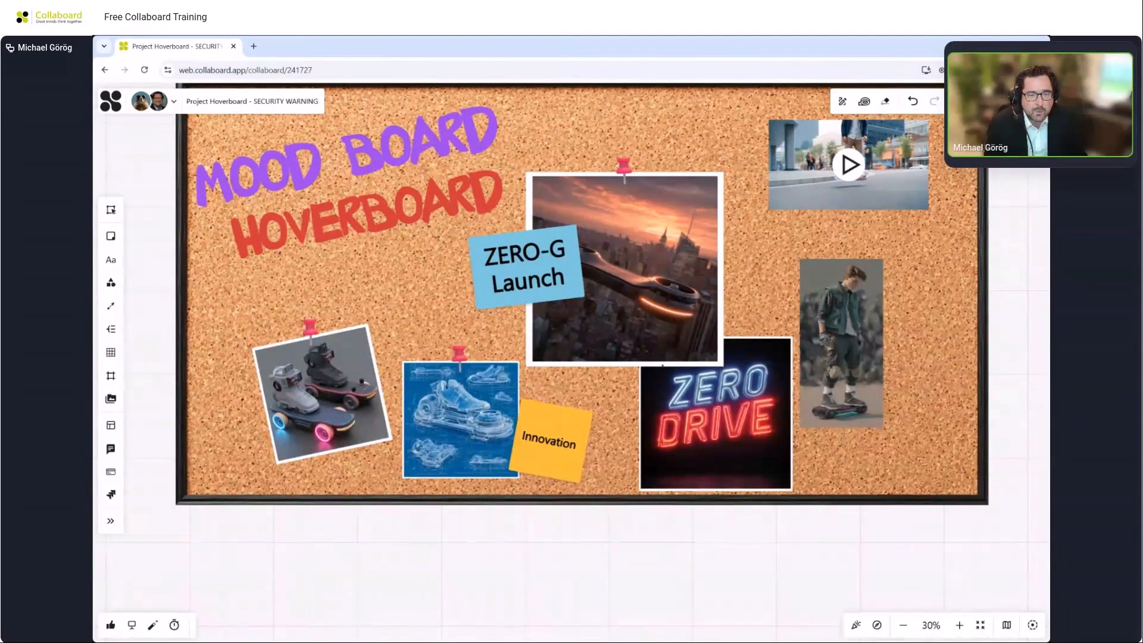
{"action": "left_click_drag", "start_coordinate": [850, 300], "coordinate": [731, 315]}
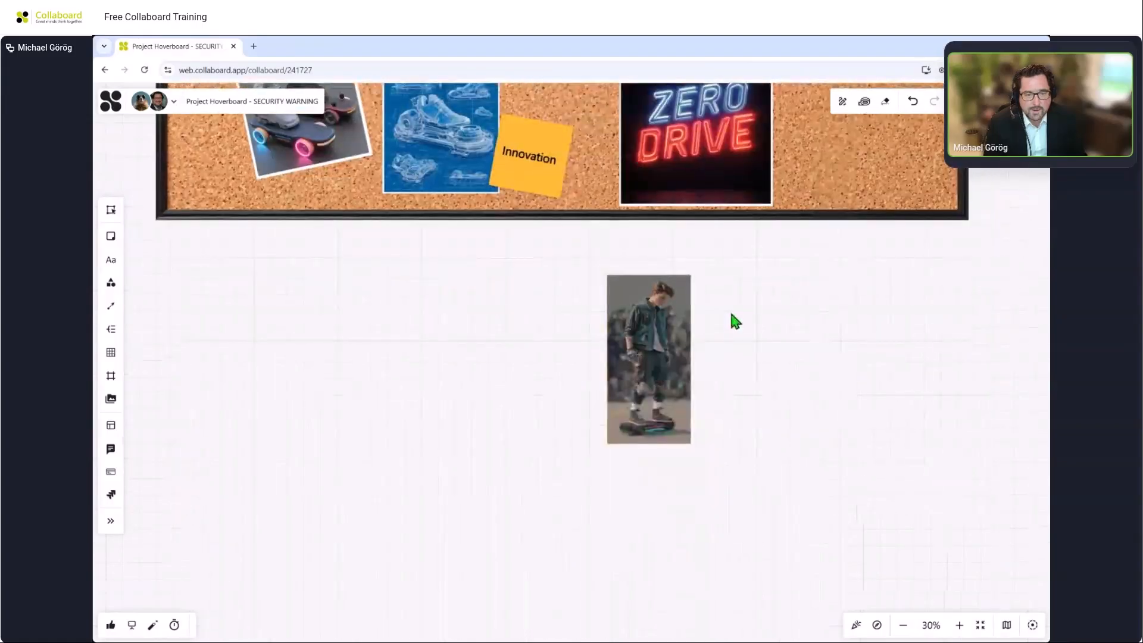
Draw a rectangle shape slightly larger than the boy image, covering it.
{"action": "scroll", "coordinate": [738, 342], "scroll_direction": "up", "scroll_amount": 3}
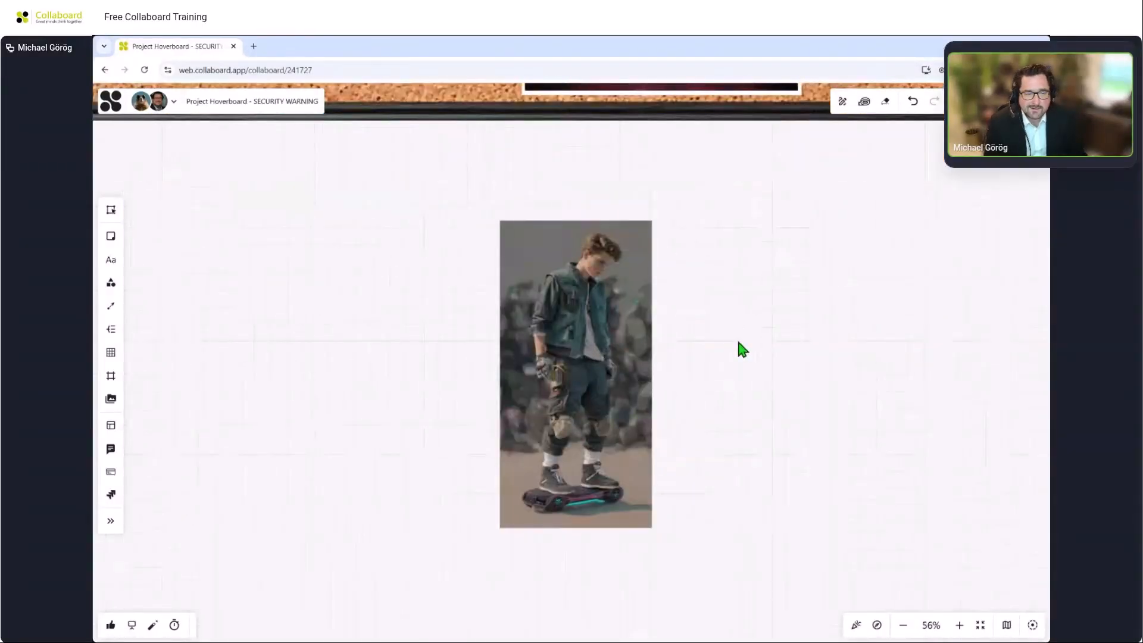
{"action": "left_click", "coordinate": [110, 282]}
{"action": "left_click_drag", "start_coordinate": [490, 214], "coordinate": [665, 537]}
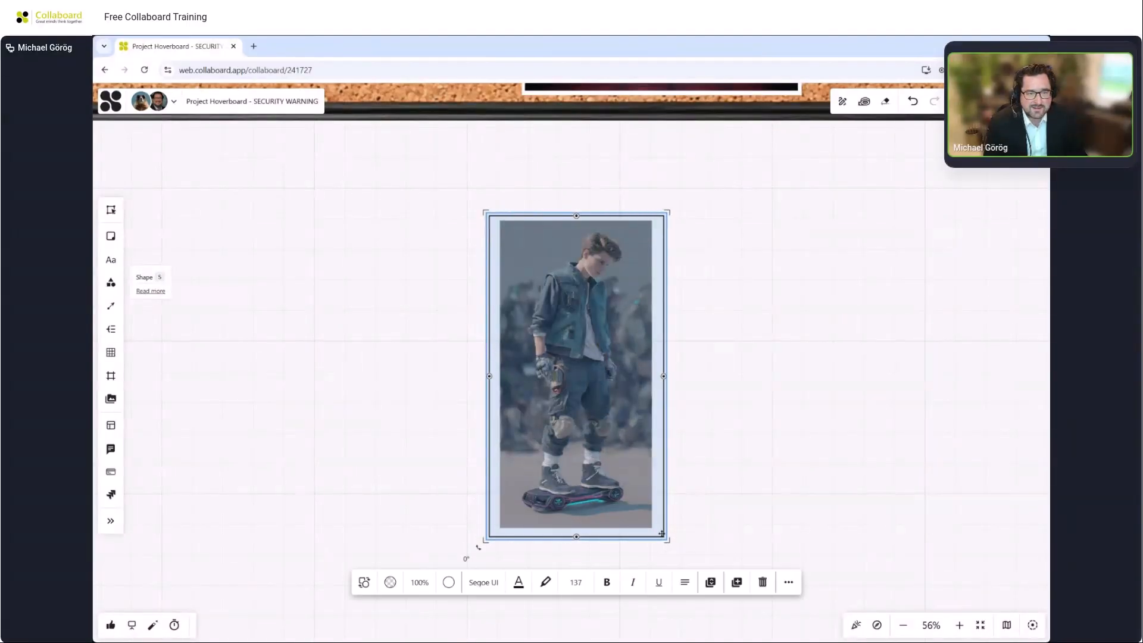
{"action": "left_click", "coordinate": [677, 451]}
{"action": "left_click", "coordinate": [606, 417]}
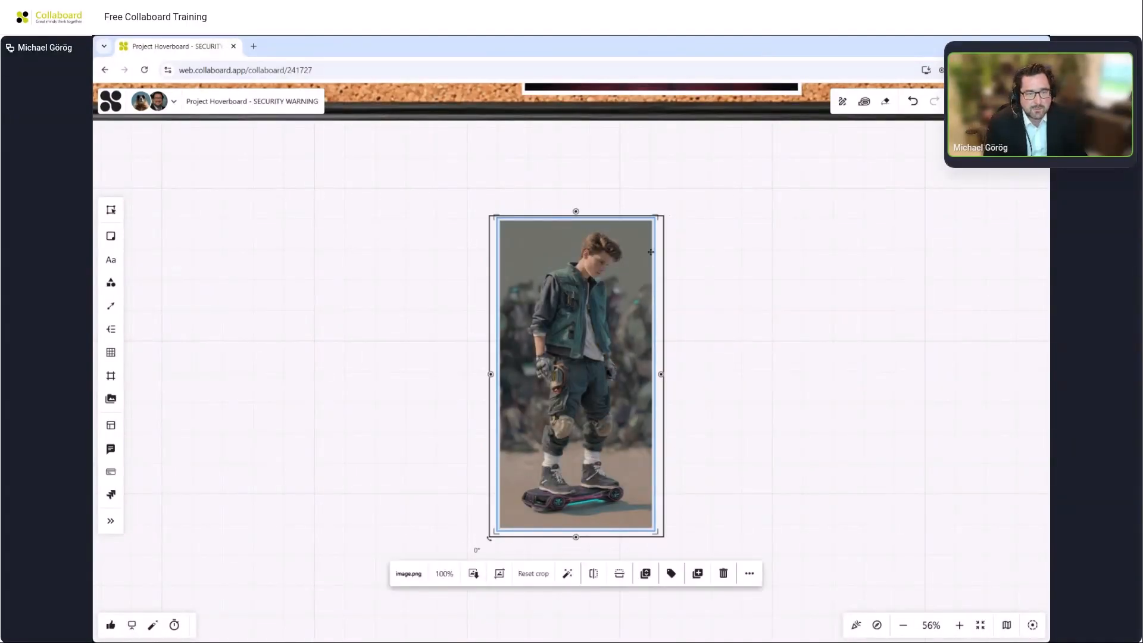
{"action": "left_click_drag", "start_coordinate": [659, 217], "coordinate": [663, 243]}
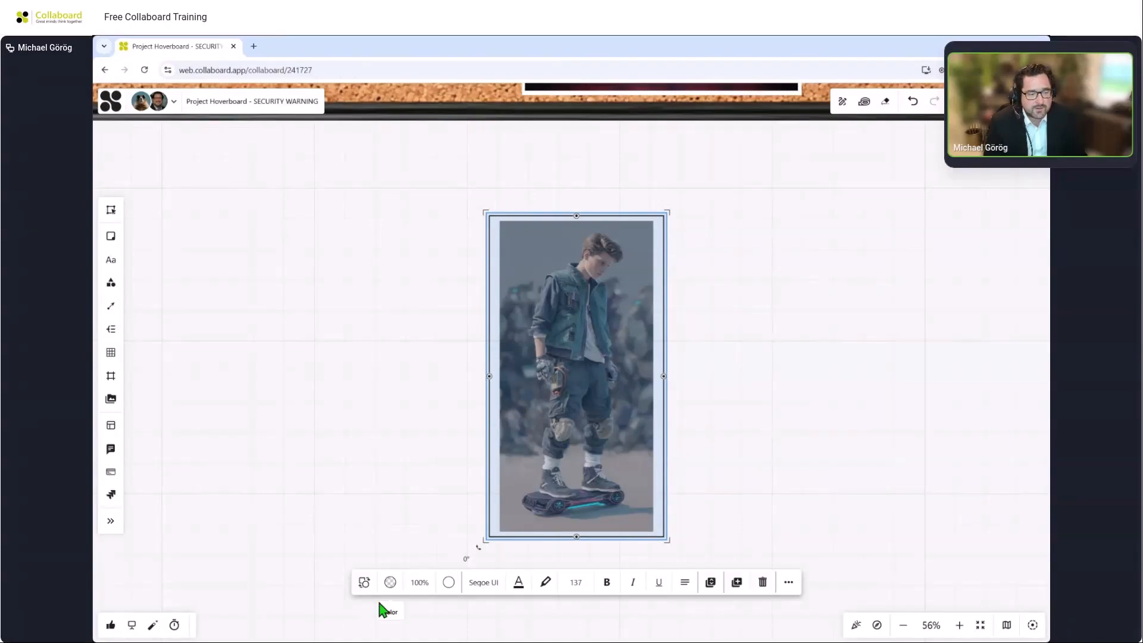
Fill the rectangle with white and make its border transparent.
{"action": "left_click", "coordinate": [390, 582]}
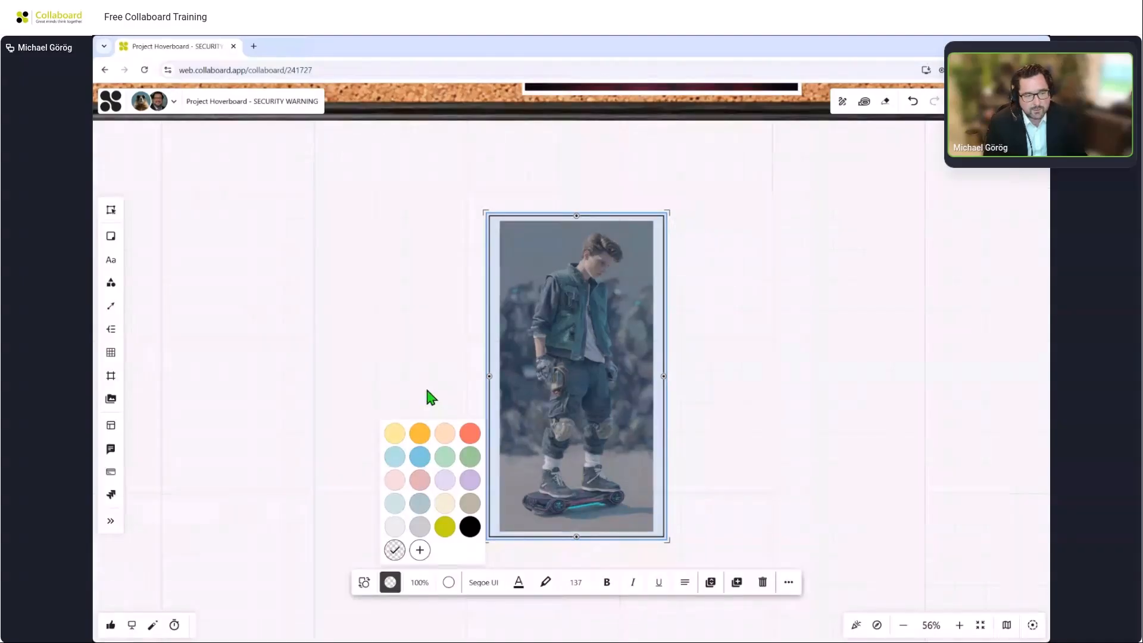
{"action": "left_click", "coordinate": [419, 551]}
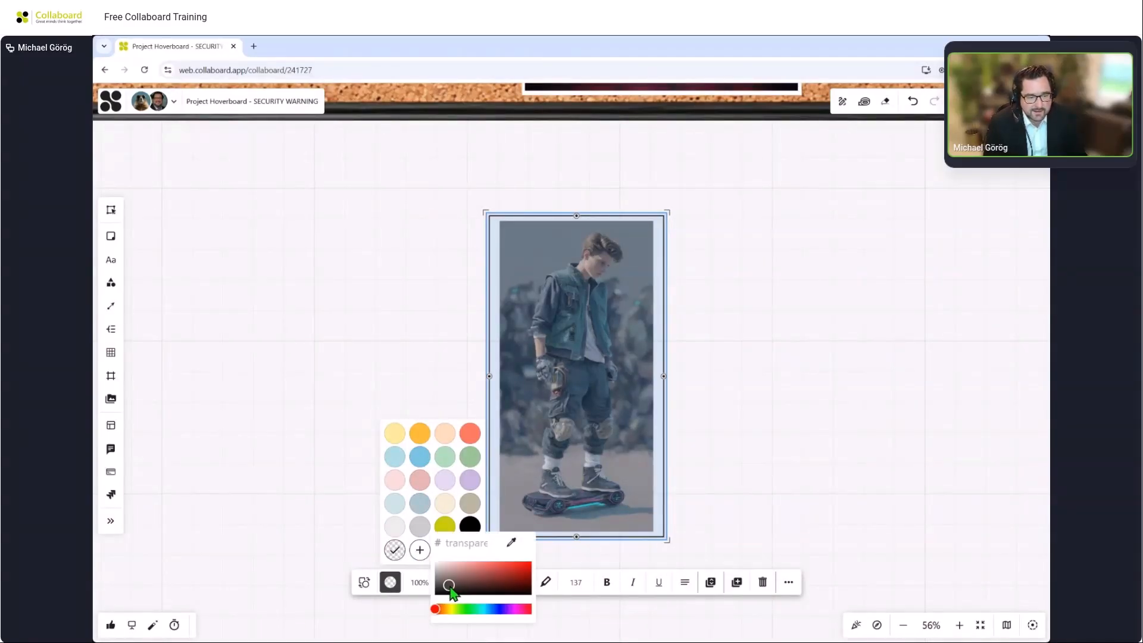
{"action": "left_click", "coordinate": [435, 560]}
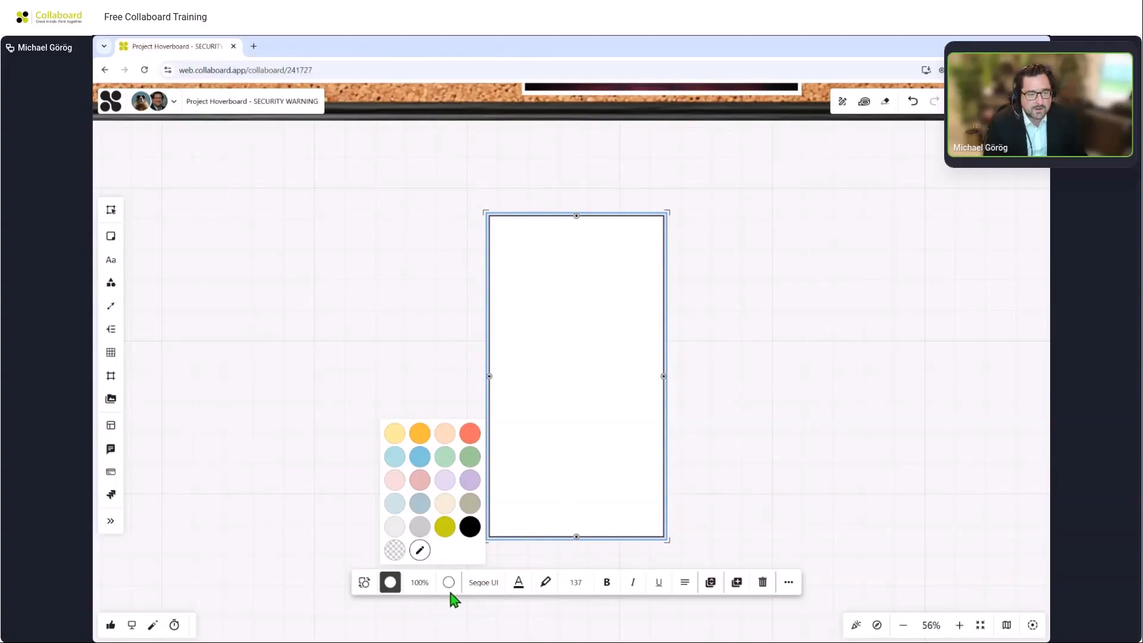
{"action": "left_click", "coordinate": [449, 582]}
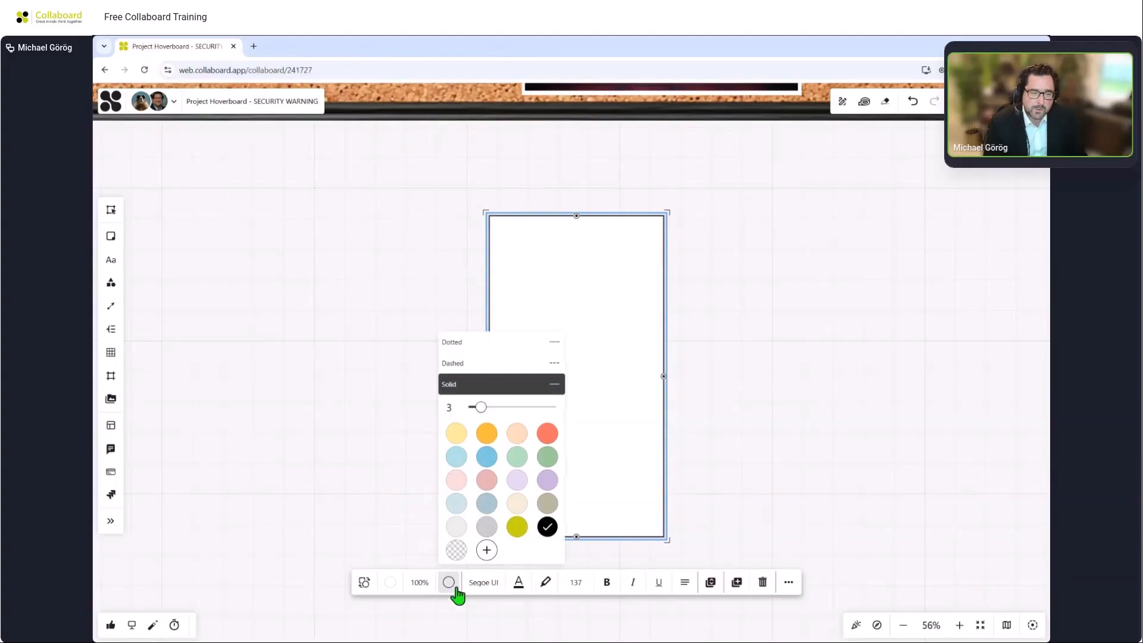
{"action": "left_click", "coordinate": [456, 549]}
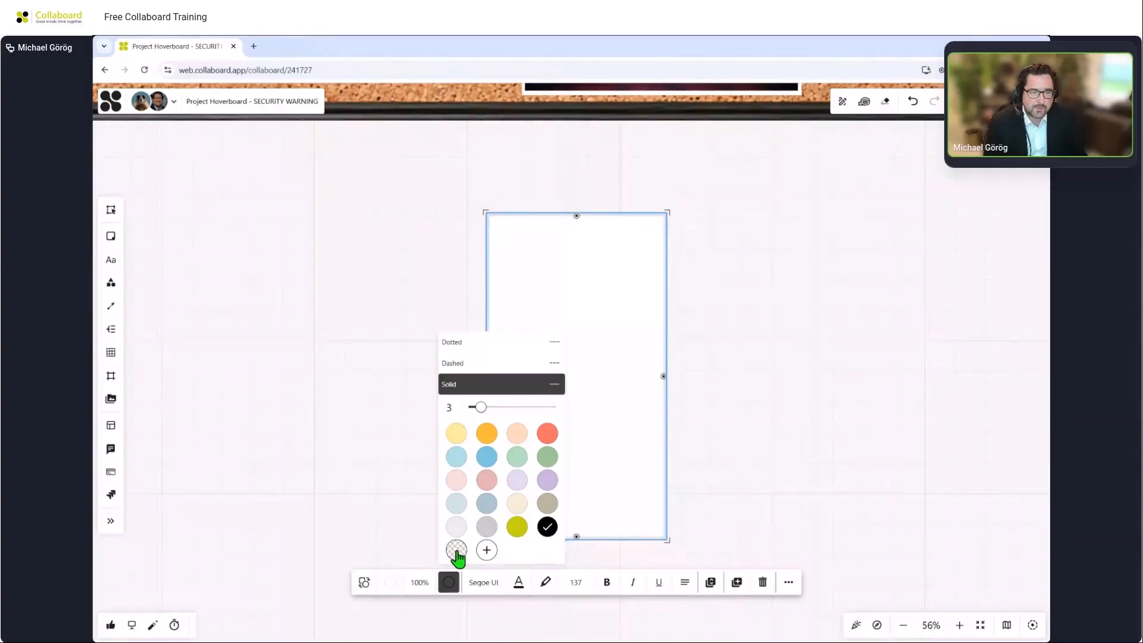
{"action": "left_click", "coordinate": [709, 404]}
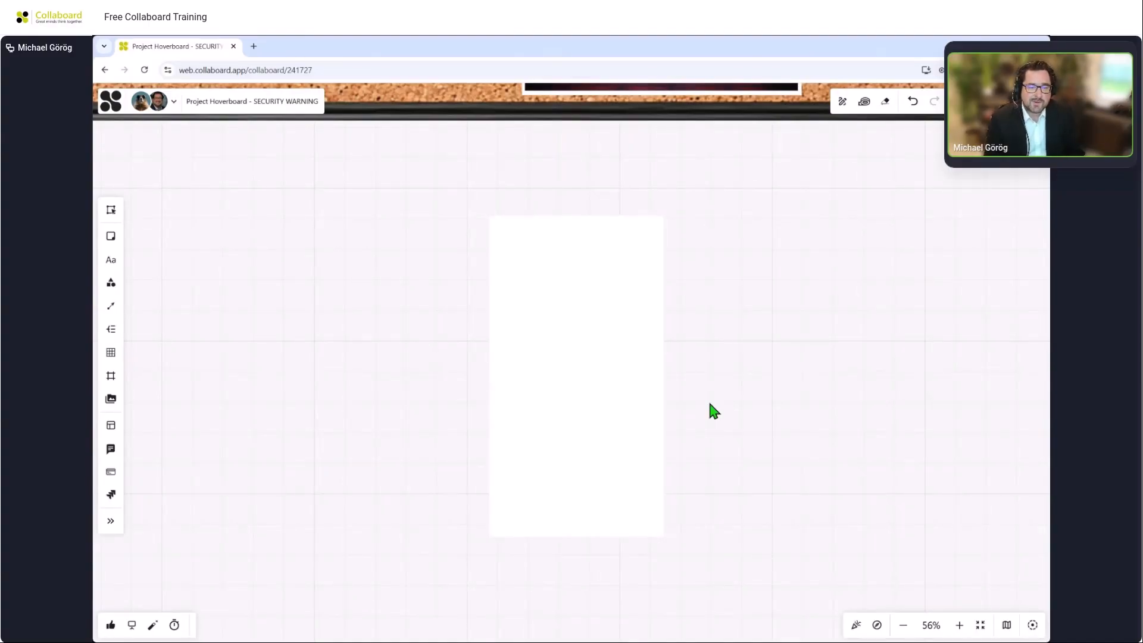
Send the white rectangle backward so it sits behind the boy image as a frame.
{"action": "left_click", "coordinate": [598, 392]}
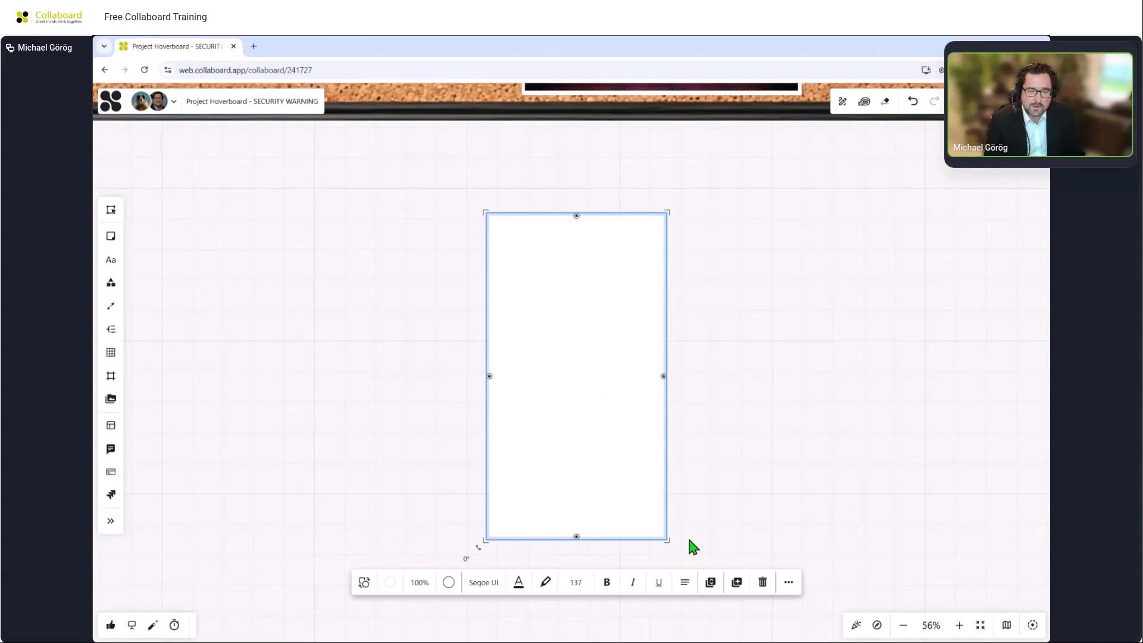
{"action": "left_click", "coordinate": [710, 581]}
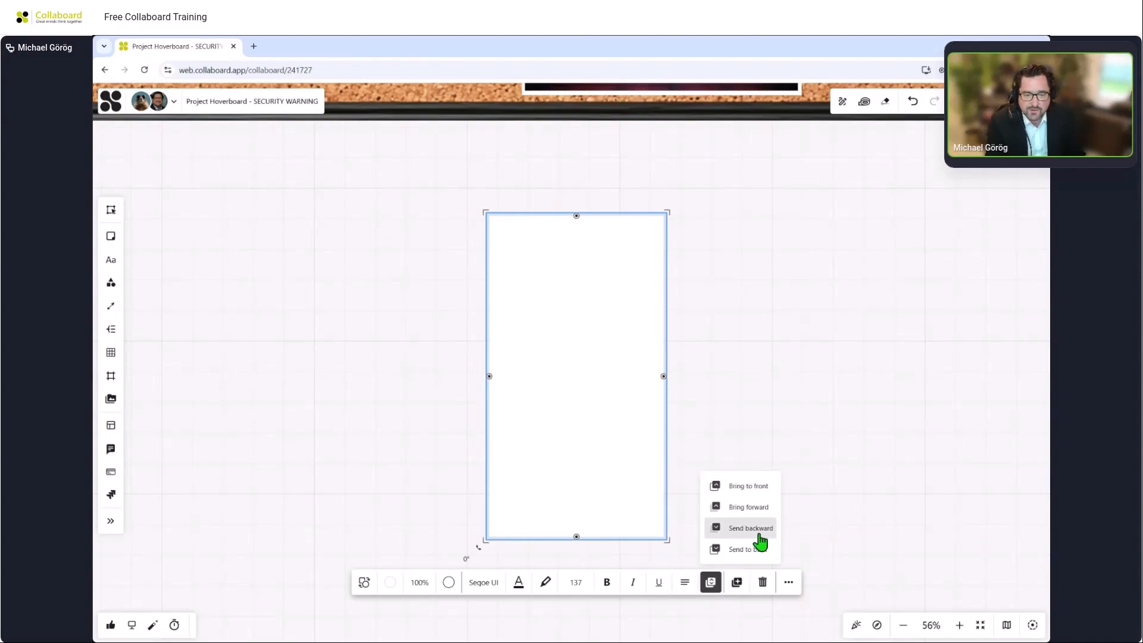
{"action": "left_click", "coordinate": [772, 526]}
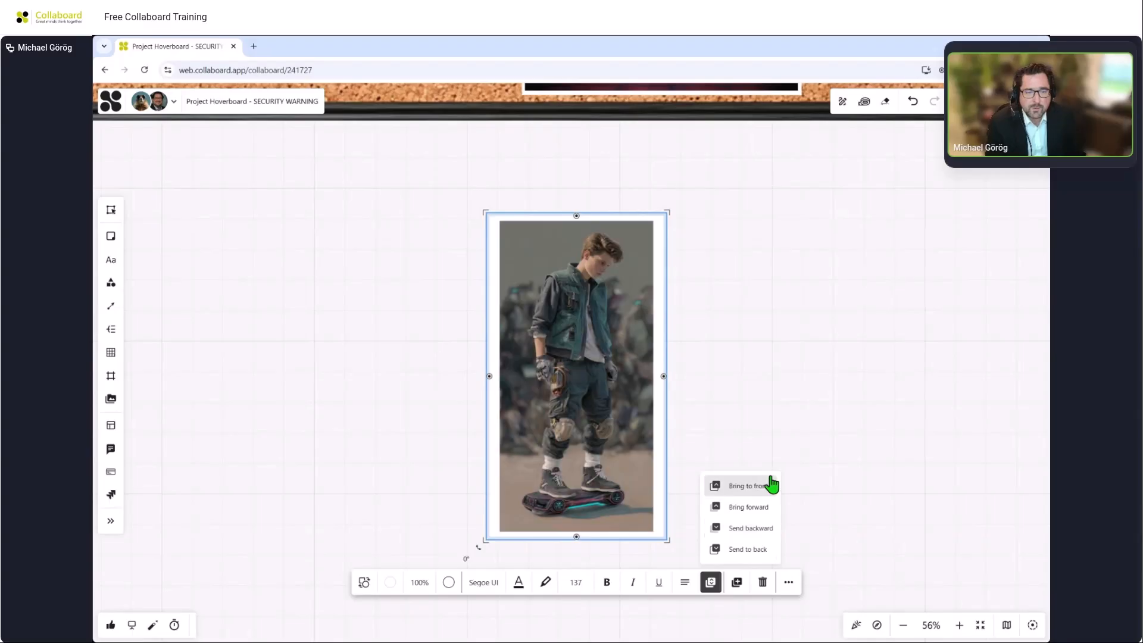
Select the boy image together with the white rectangle and group them.
{"action": "left_click", "coordinate": [776, 351]}
{"action": "left_click_drag", "start_coordinate": [417, 187], "coordinate": [755, 575]}
{"action": "left_click", "coordinate": [539, 584]}
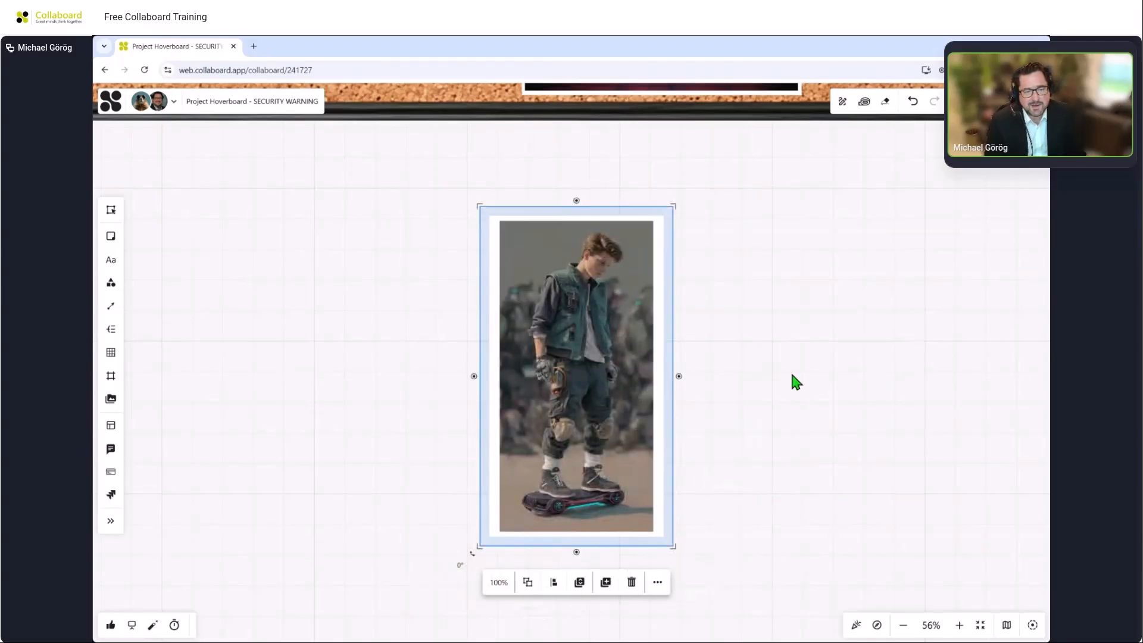
Move the framed boy image back onto the corkboard, right of the ZERO DRIVE picture.
{"action": "scroll", "coordinate": [792, 374], "scroll_direction": "down", "scroll_amount": 3}
{"action": "left_click_drag", "start_coordinate": [800, 331], "coordinate": [689, 484]}
{"action": "left_click_drag", "start_coordinate": [571, 524], "coordinate": [764, 235]}
{"action": "left_click_drag", "start_coordinate": [975, 185], "coordinate": [983, 382]}
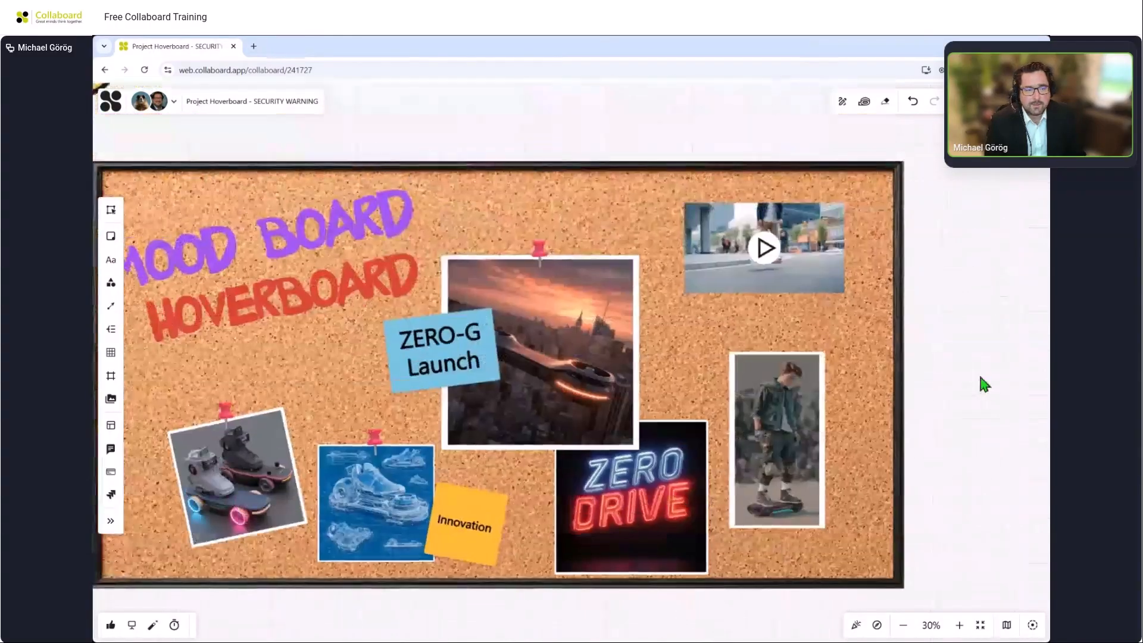
Set the opacity of the ZERO DRIVE image to 60%.
{"action": "left_click", "coordinate": [593, 186]}
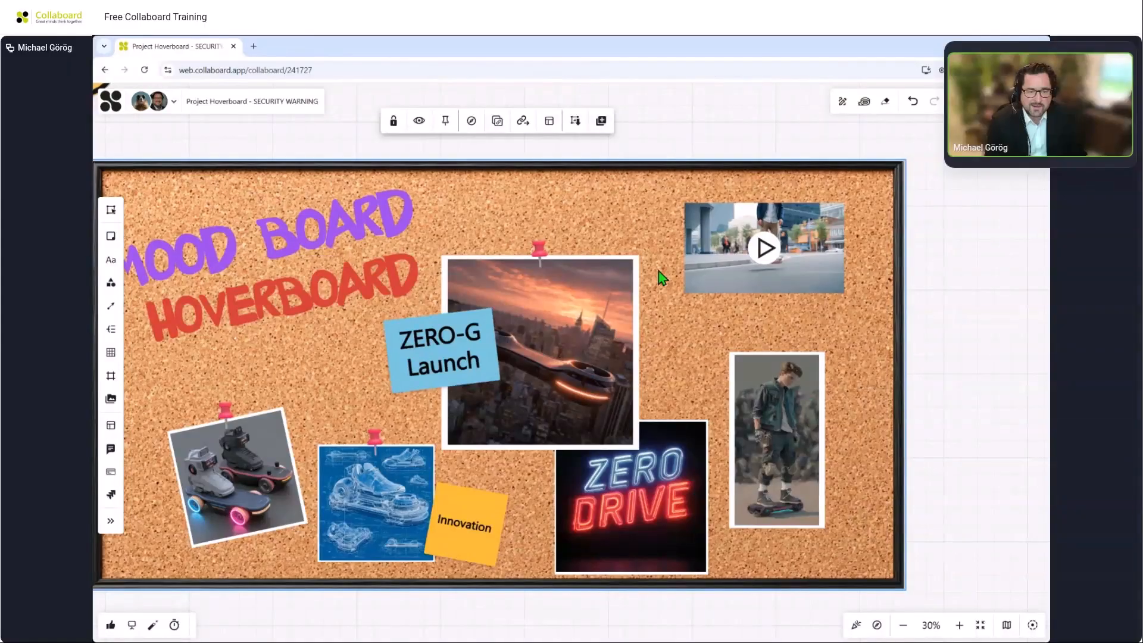
{"action": "left_click", "coordinate": [642, 457]}
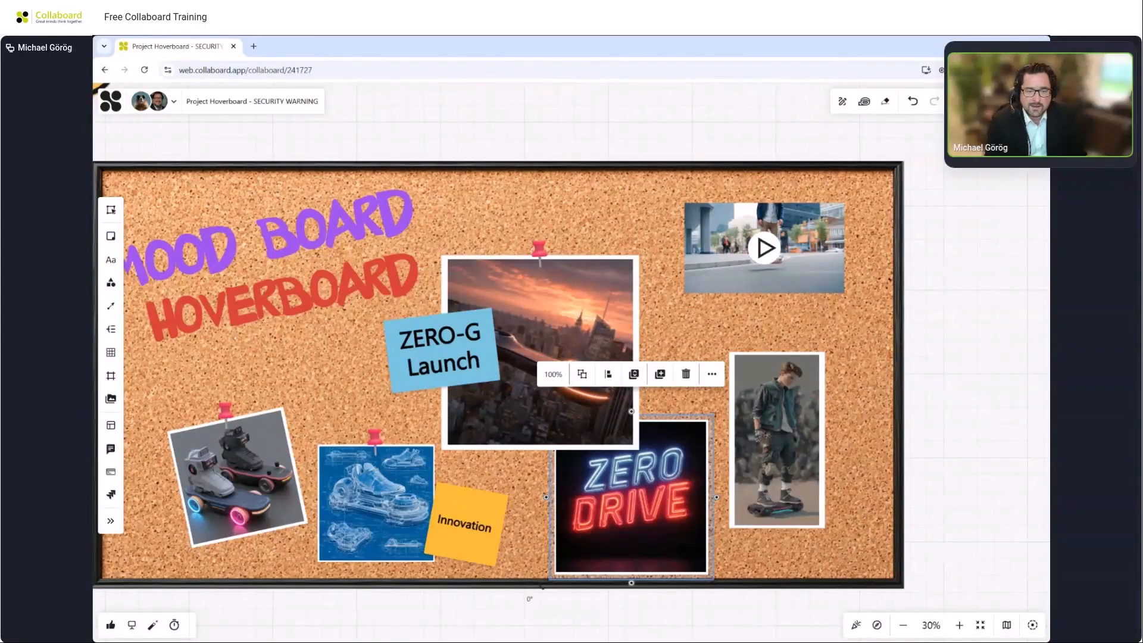
{"action": "left_click", "coordinate": [669, 463]}
{"action": "double_click", "coordinate": [669, 464]}
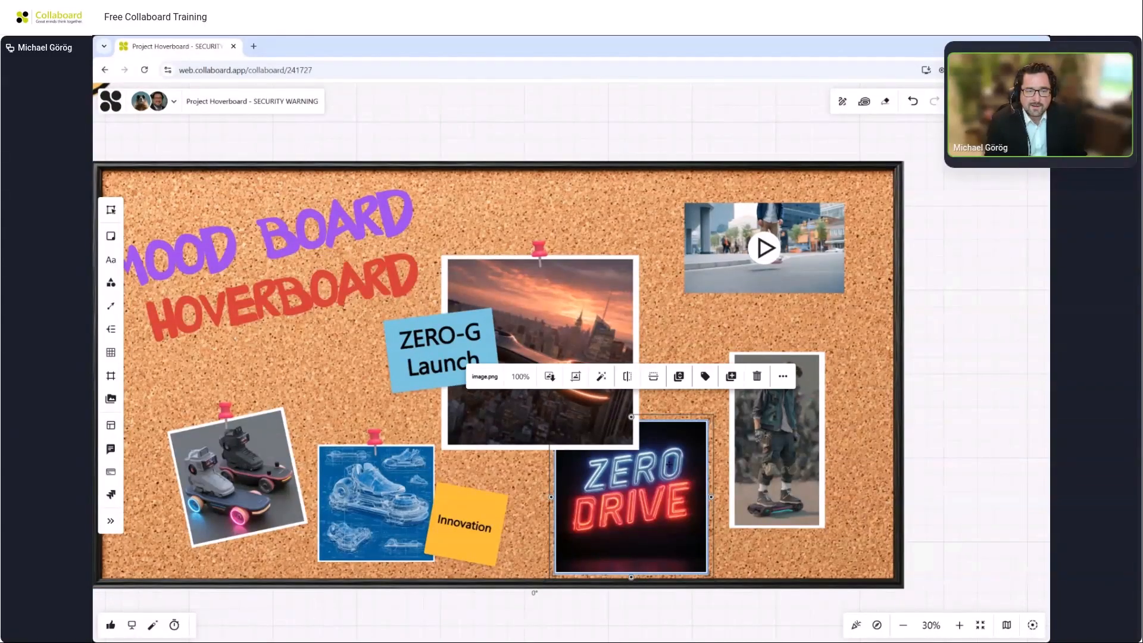
{"action": "left_click", "coordinate": [519, 381]}
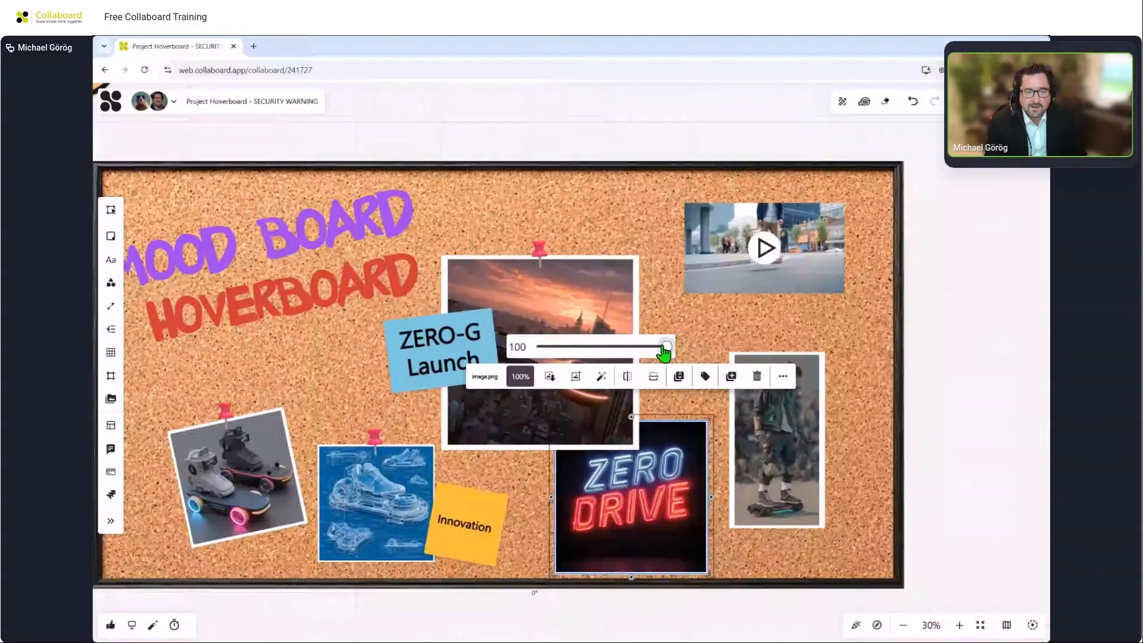
{"action": "left_click_drag", "start_coordinate": [662, 350], "coordinate": [612, 349]}
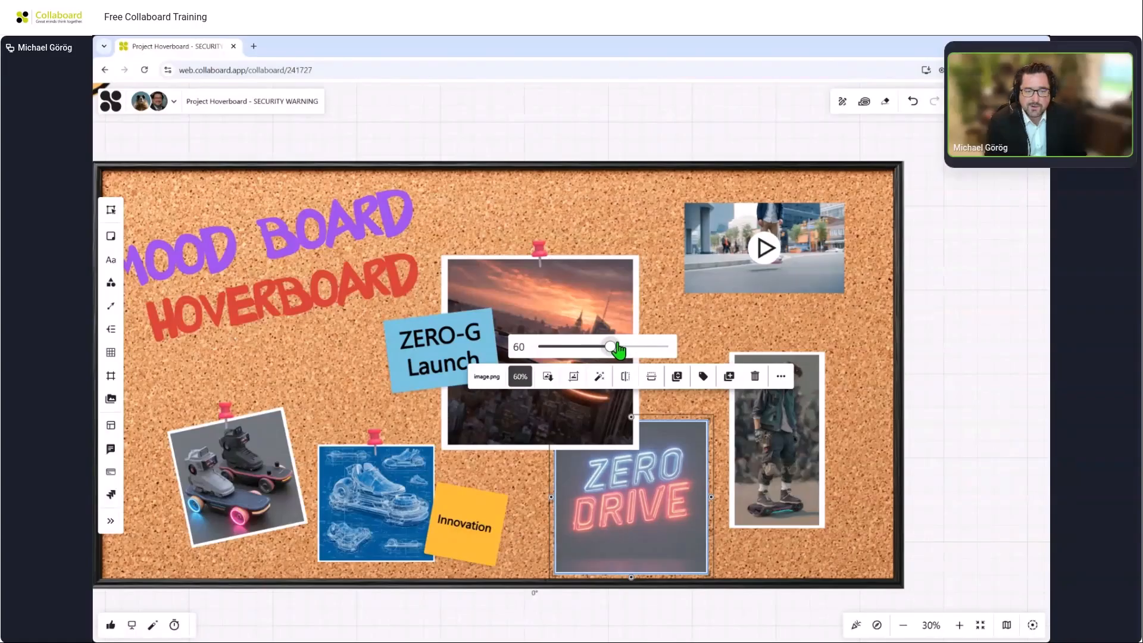
{"action": "left_click", "coordinate": [968, 310]}
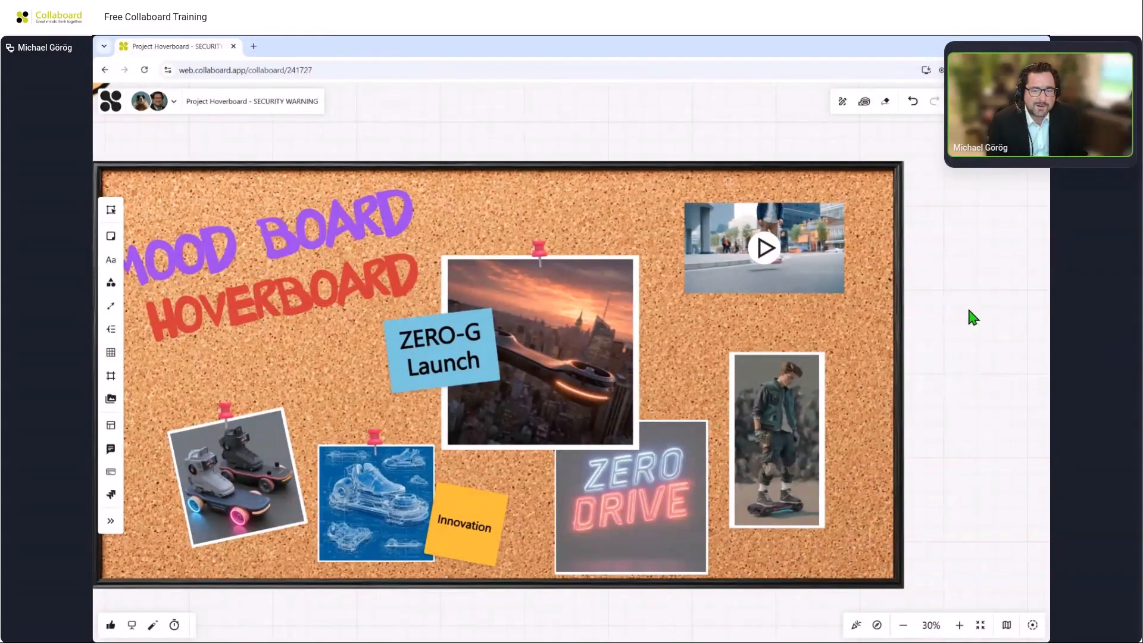
Create a text box above the framed boy image and replace its text with the pasted pushpin emoji.
{"action": "left_click", "coordinate": [541, 246]}
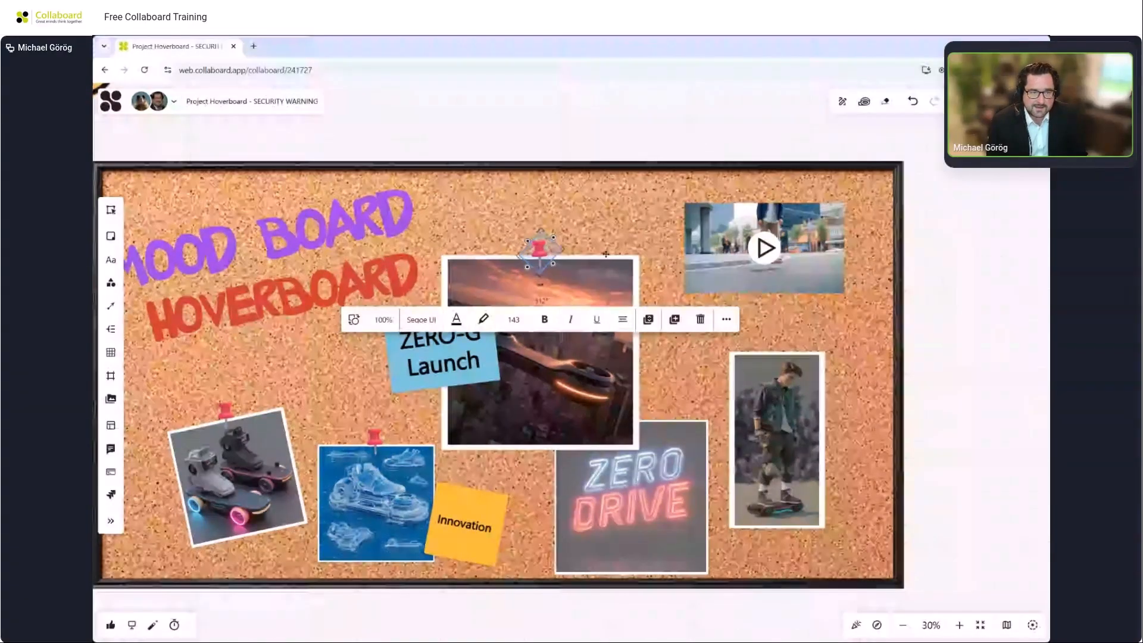
{"action": "key", "text": "Escape"}
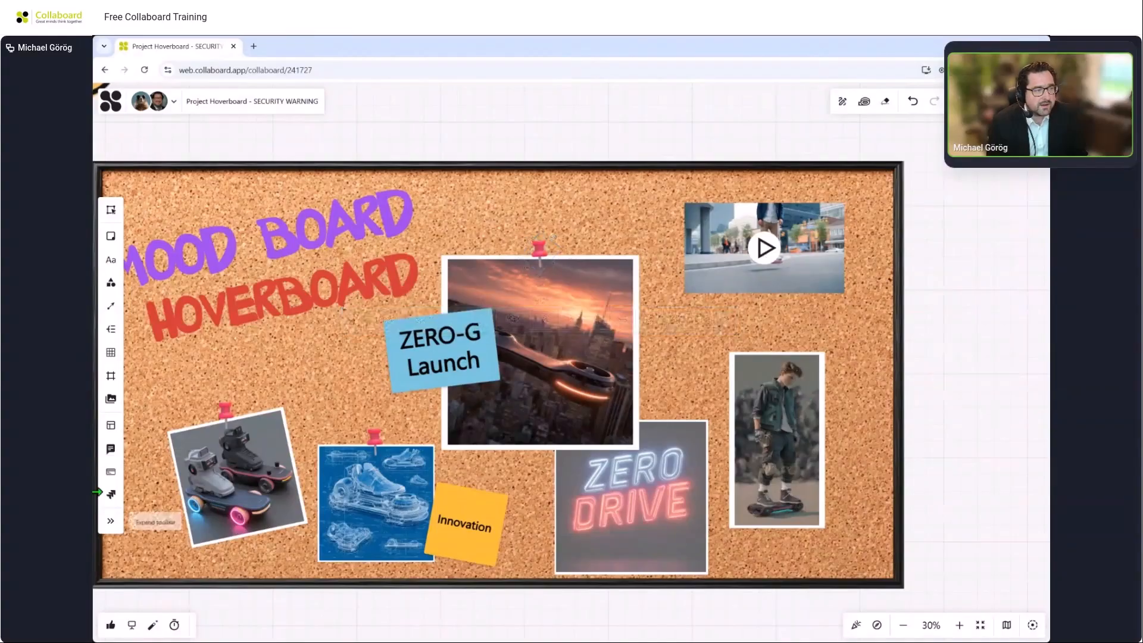
{"action": "left_click", "coordinate": [111, 282]}
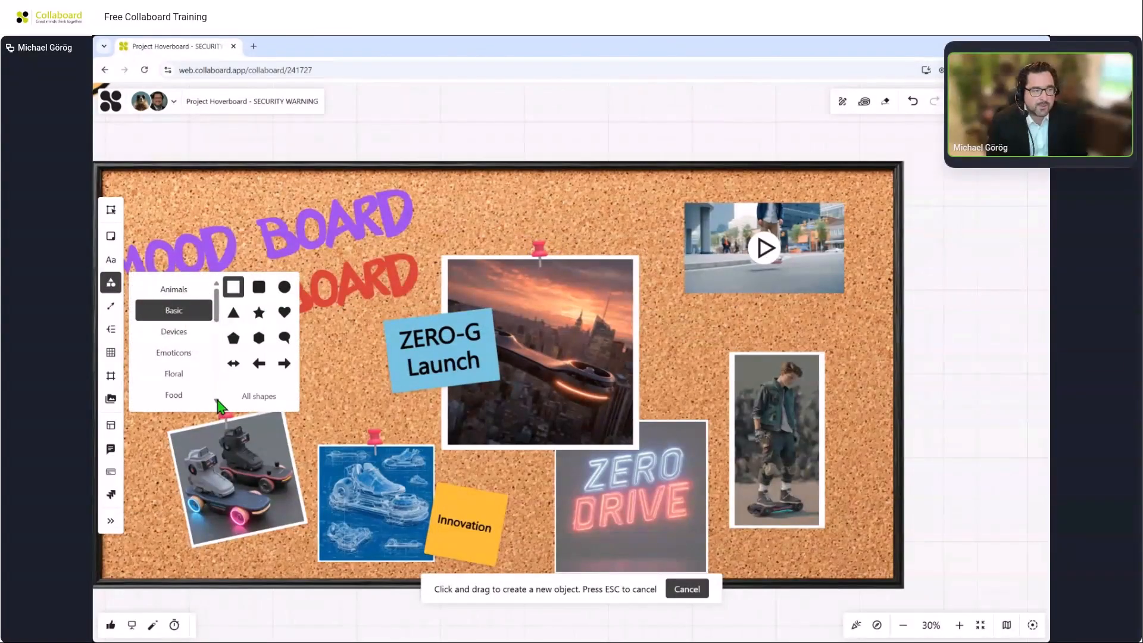
{"action": "left_click", "coordinate": [111, 259]}
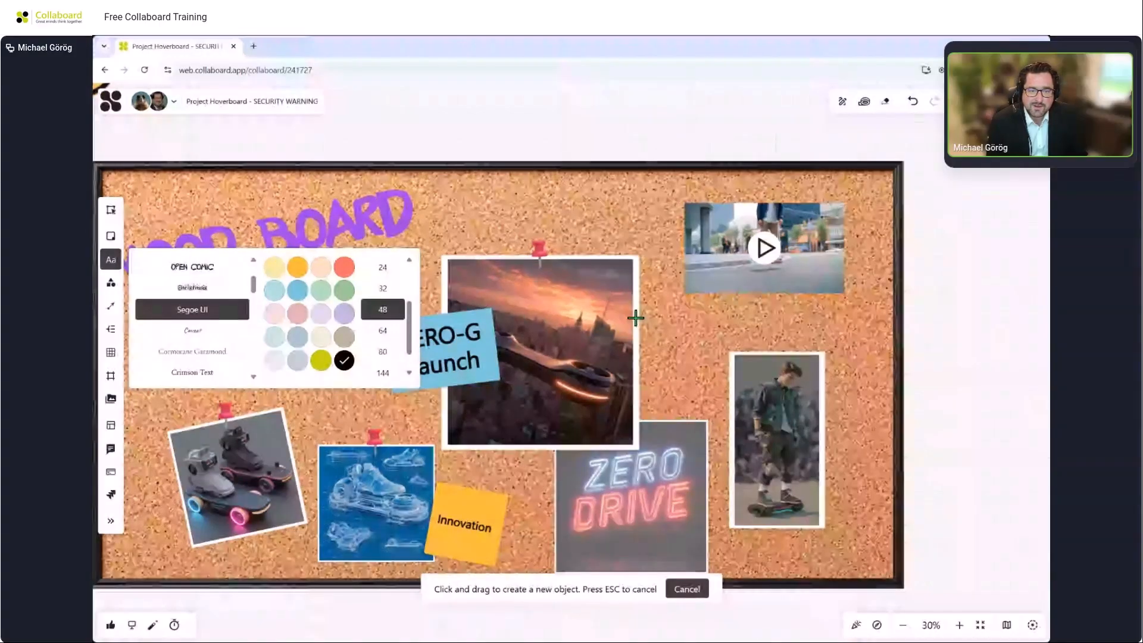
{"action": "left_click_drag", "start_coordinate": [748, 325], "coordinate": [830, 378]}
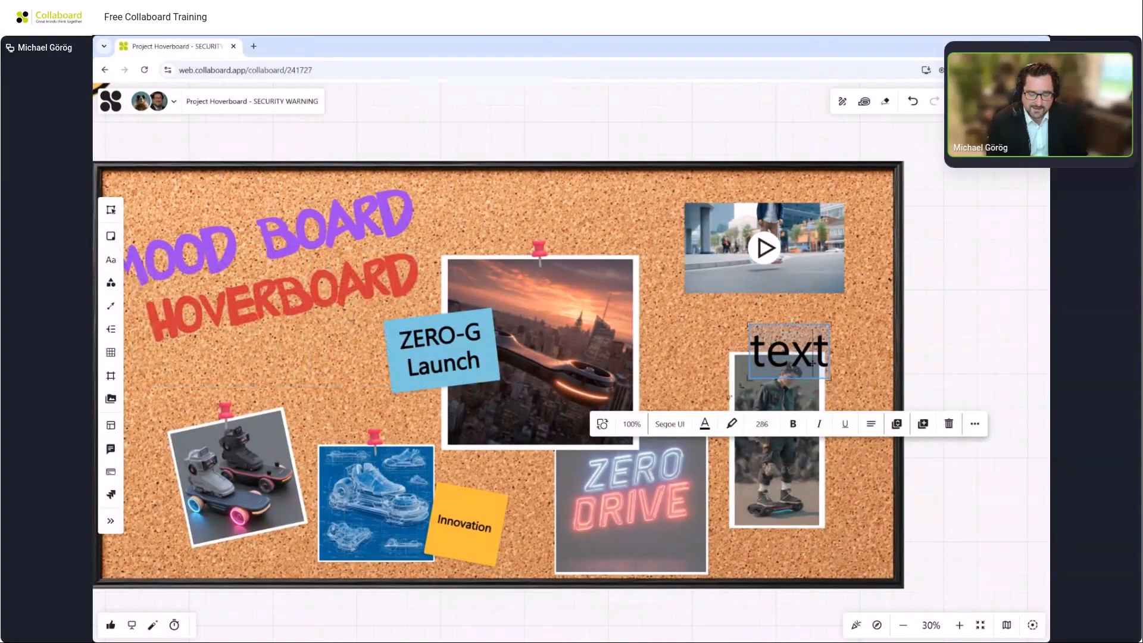
{"action": "key", "text": "BackSpace"}
{"action": "key", "text": "BackSpace"}
{"action": "key", "text": "BackSpace"}
{"action": "key", "text": "BackSpace"}
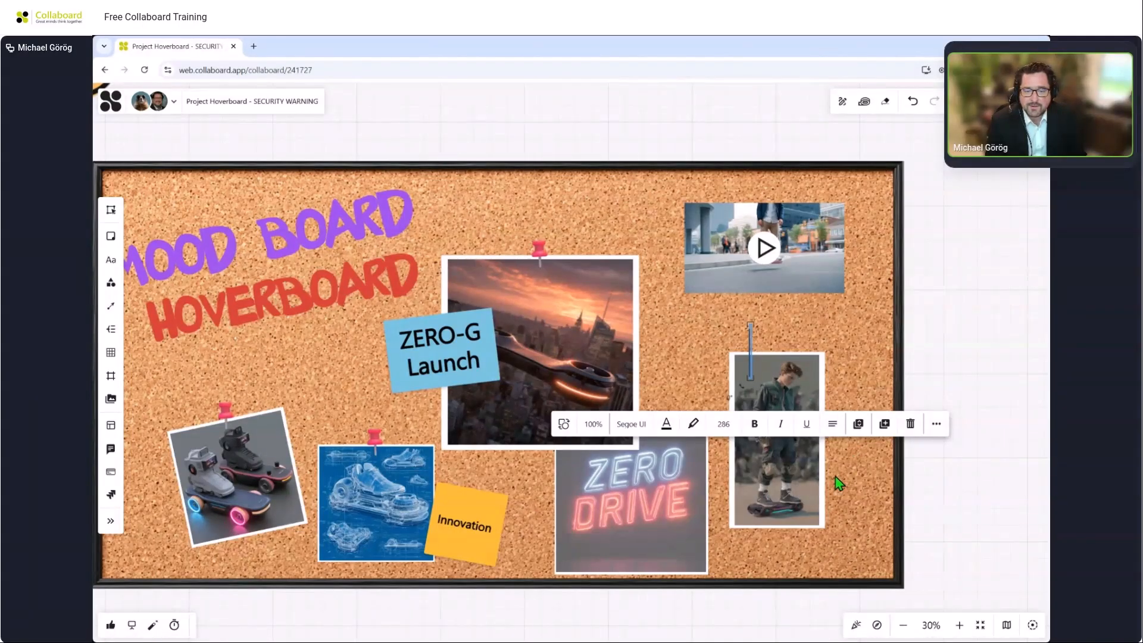
{"action": "type", "text": "📌"}
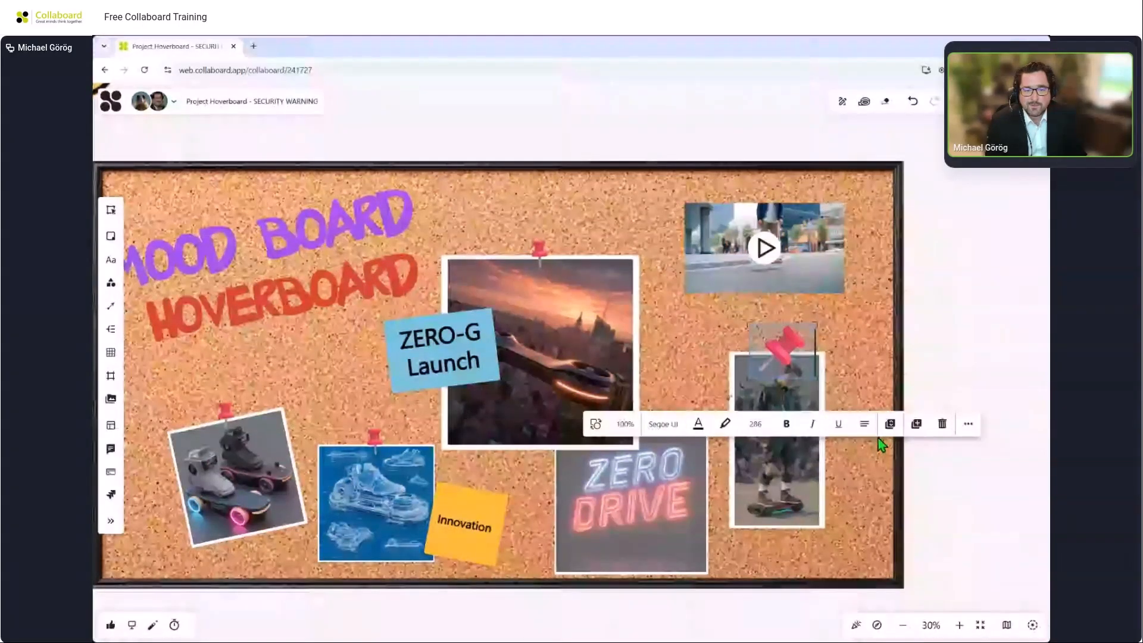
Move the new pushpin onto the top edge of the framed boy image.
{"action": "left_click", "coordinate": [976, 325]}
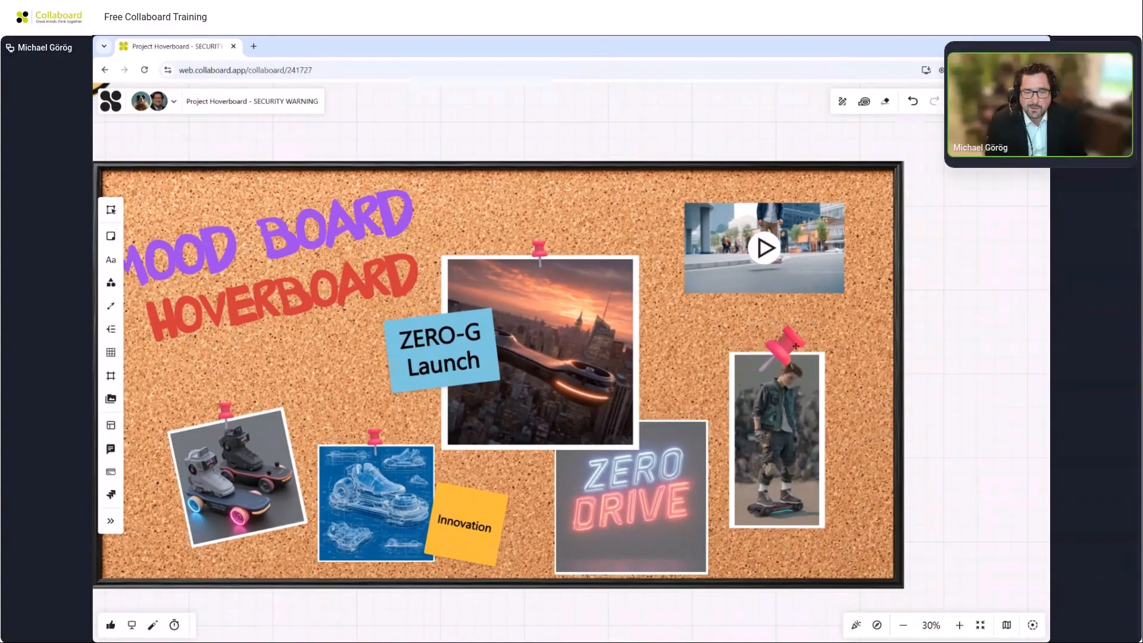
{"action": "left_click", "coordinate": [796, 339]}
{"action": "left_click_drag", "start_coordinate": [819, 351], "coordinate": [807, 355]}
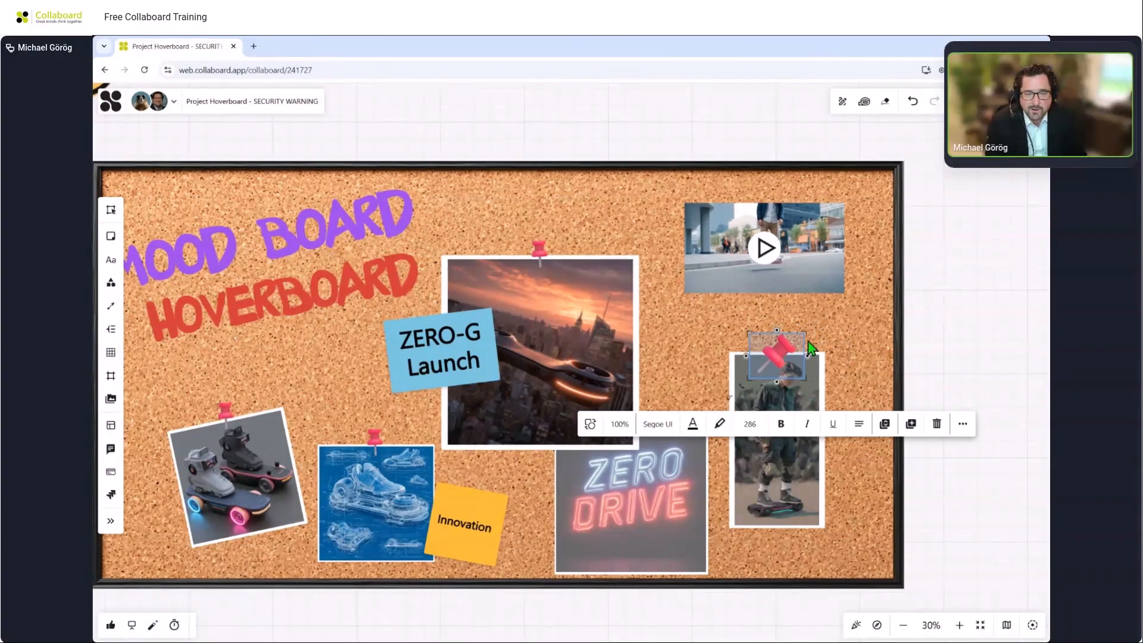
Tilt the pushpin and settle it on the top edge of the framed boy image.
{"action": "left_click_drag", "start_coordinate": [729, 397], "coordinate": [766, 339]}
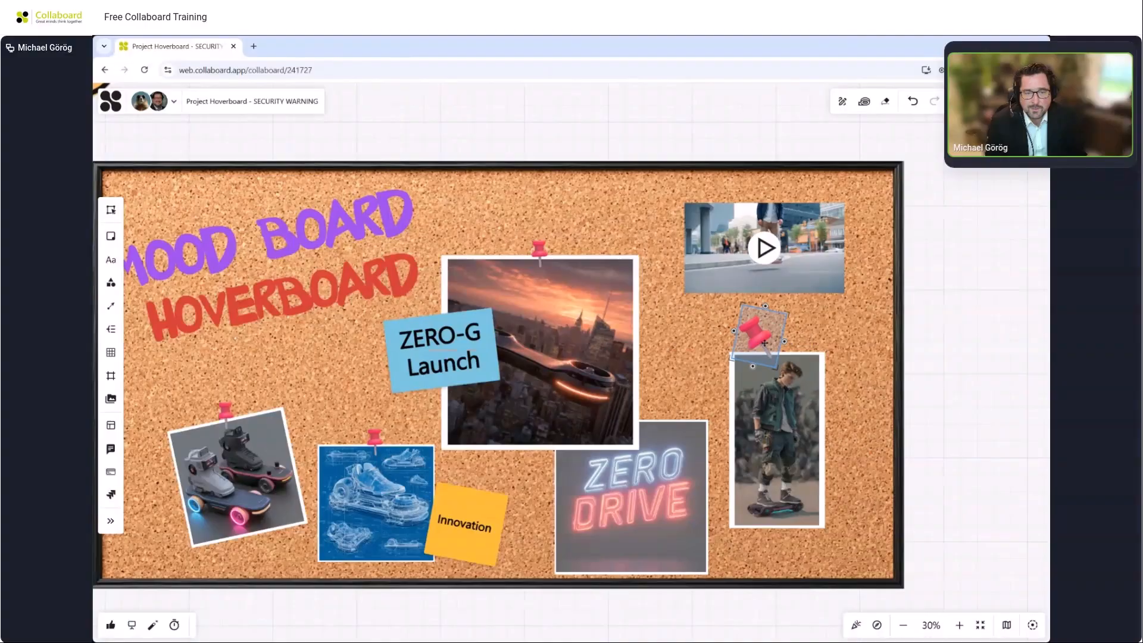
{"action": "left_click", "coordinate": [921, 310]}
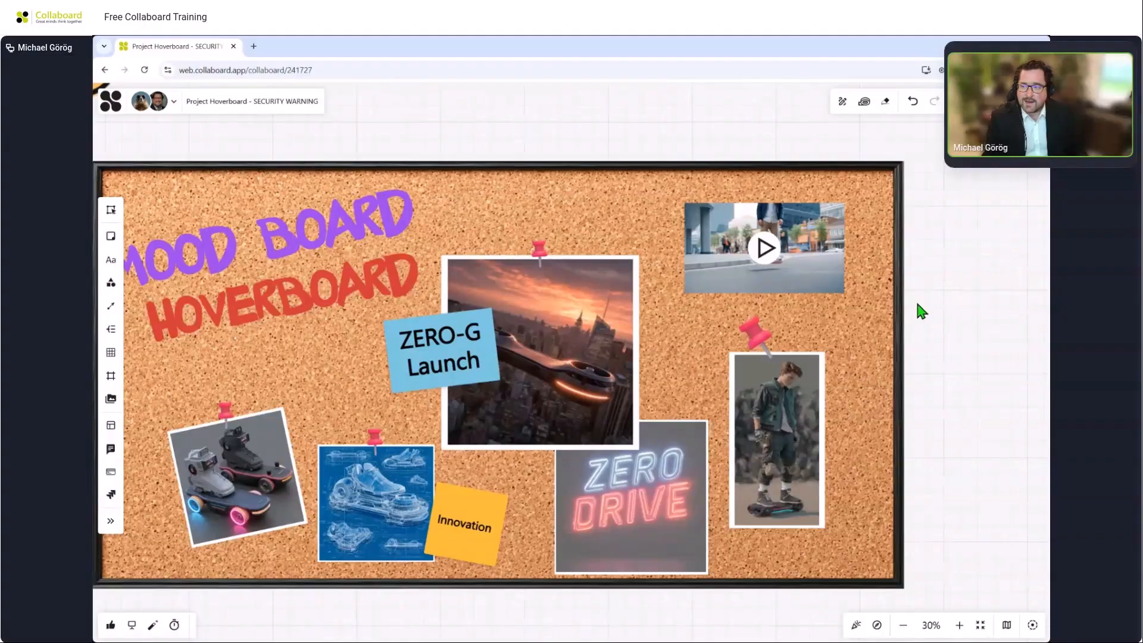
Play the Hoverboard.mp4 video on the corkboard and scrub its playback position back to about 3 seconds.
{"action": "scroll", "coordinate": [942, 296], "scroll_direction": "up", "scroll_amount": 5}
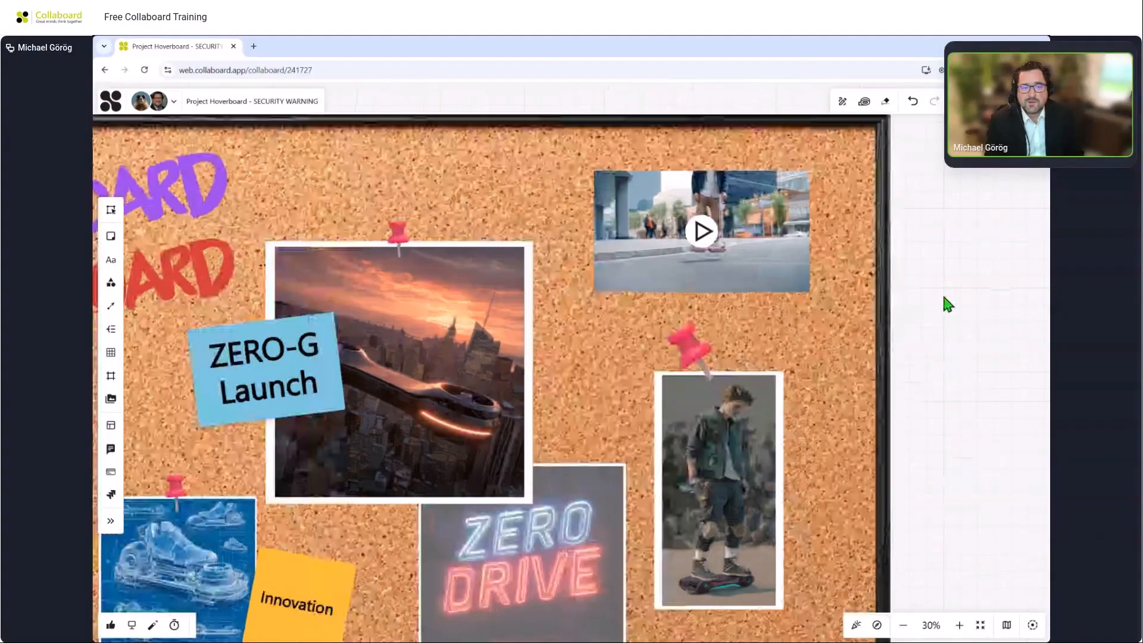
{"action": "left_click_drag", "start_coordinate": [942, 259], "coordinate": [951, 524]}
{"action": "left_click", "coordinate": [610, 391]}
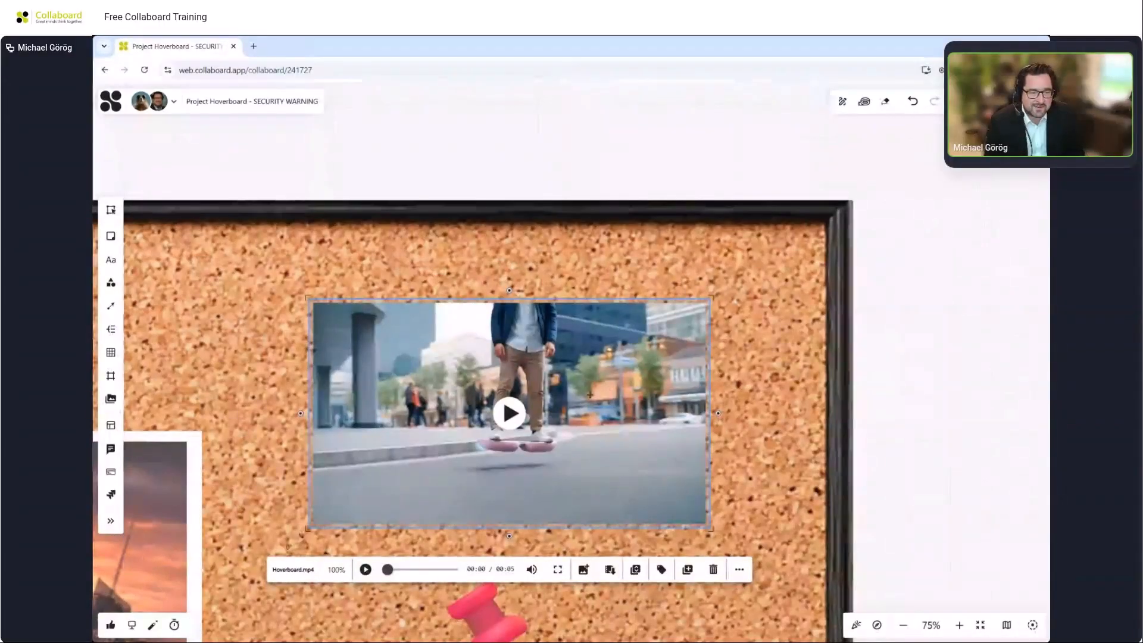
{"action": "left_click", "coordinate": [366, 570]}
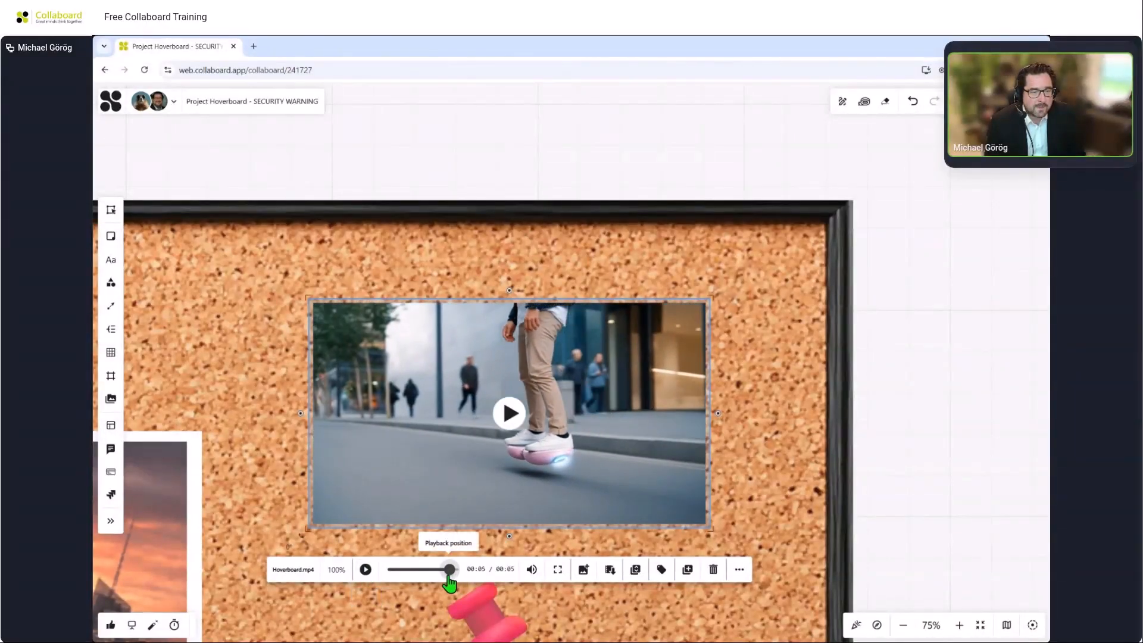
{"action": "left_click_drag", "start_coordinate": [449, 571], "coordinate": [424, 571]}
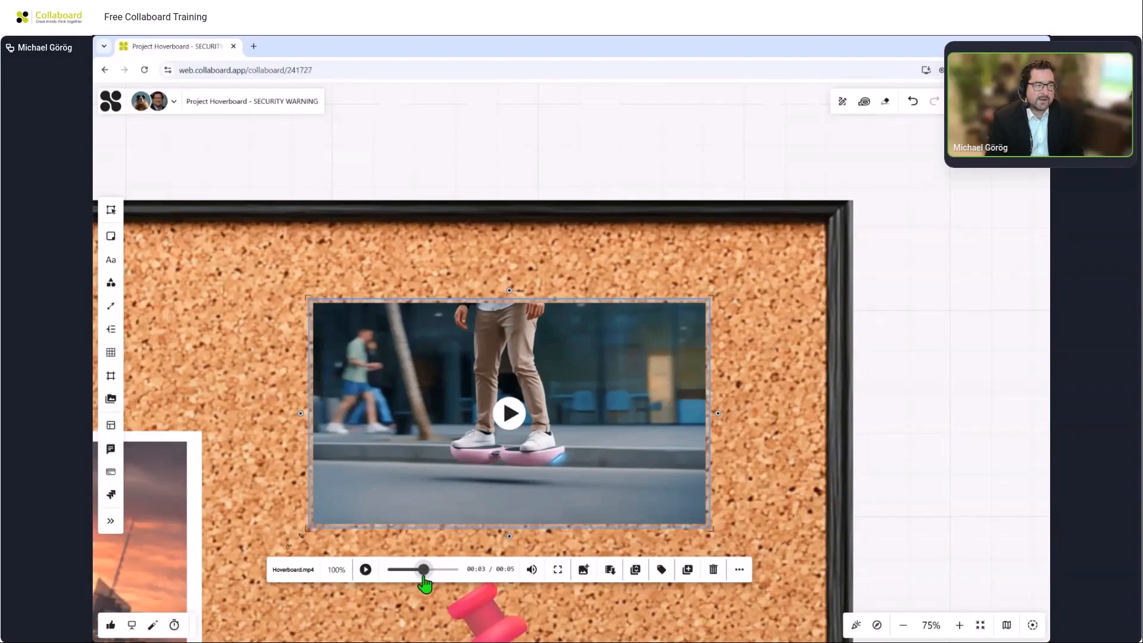
Search YouTube for hoverboards and place the '$1 or a new hoverboard?' video beside the corkboard.
{"action": "left_click", "coordinate": [111, 399]}
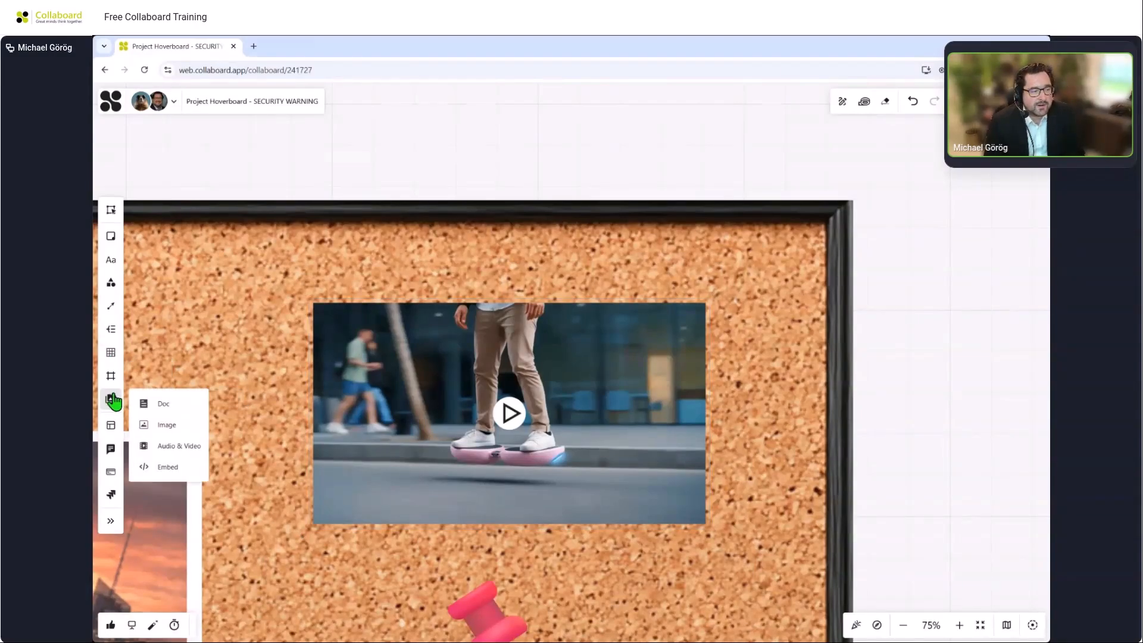
{"action": "left_click", "coordinate": [187, 443]}
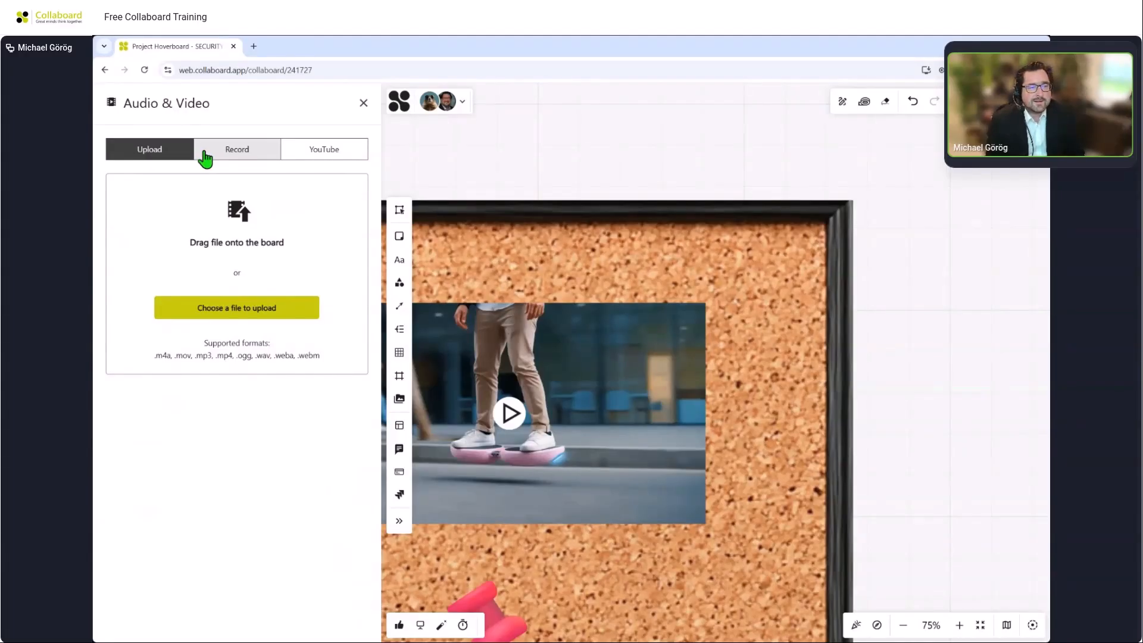
{"action": "left_click", "coordinate": [302, 153]}
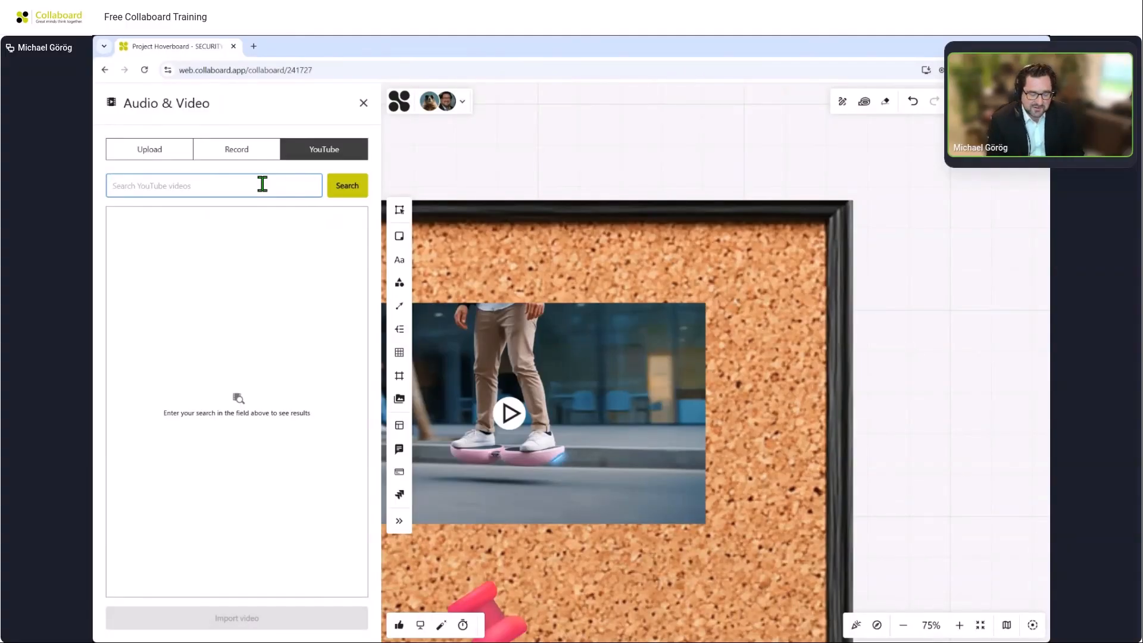
{"action": "type", "text": "h"}
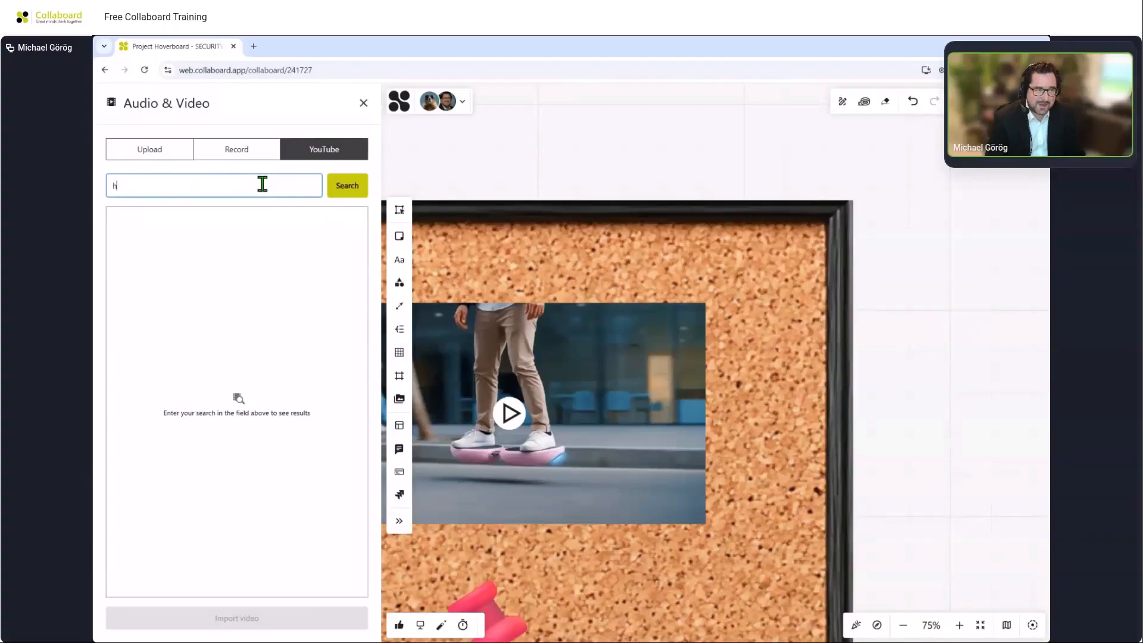
{"action": "type", "text": "ov"}
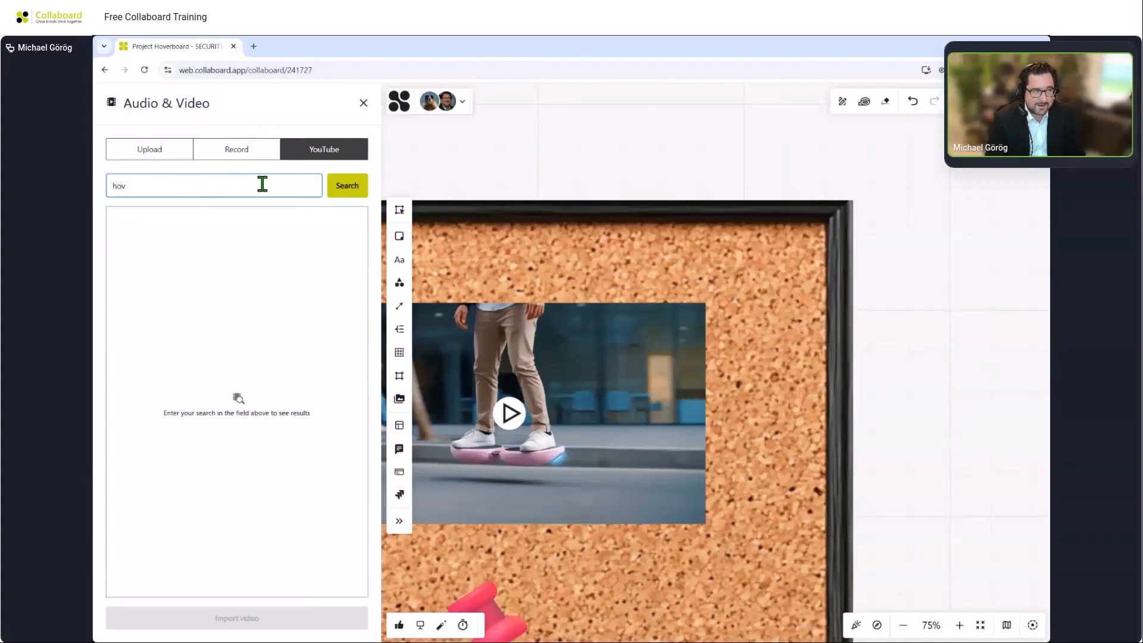
{"action": "key", "text": "BackSpace"}
{"action": "key", "text": "BackSpace"}
{"action": "type", "text": "overboards"}
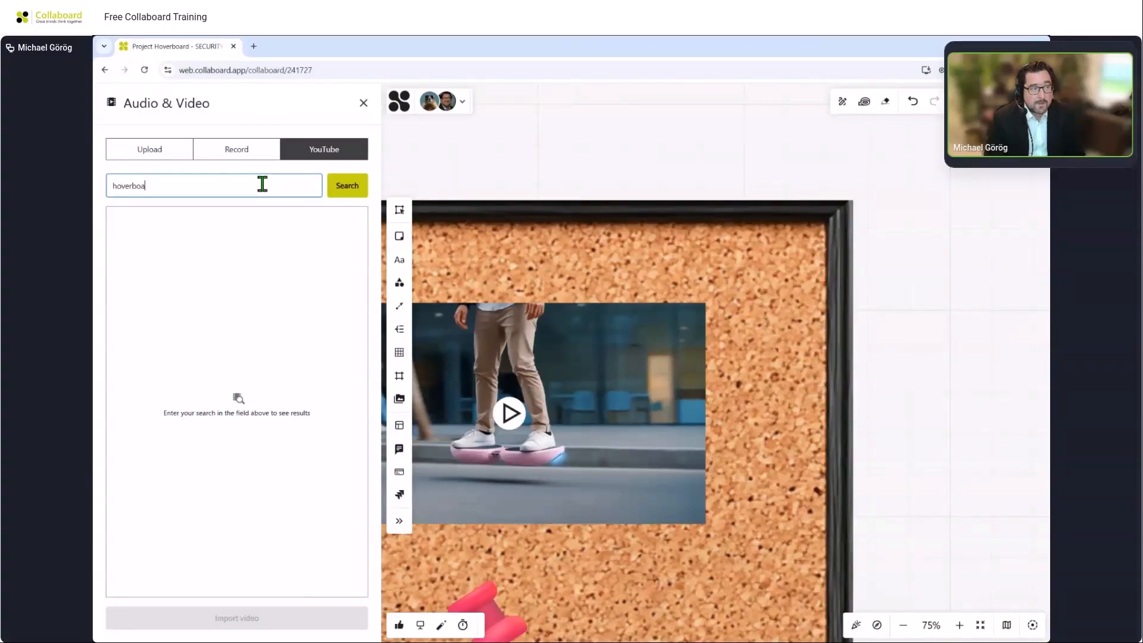
{"action": "key", "text": "Return"}
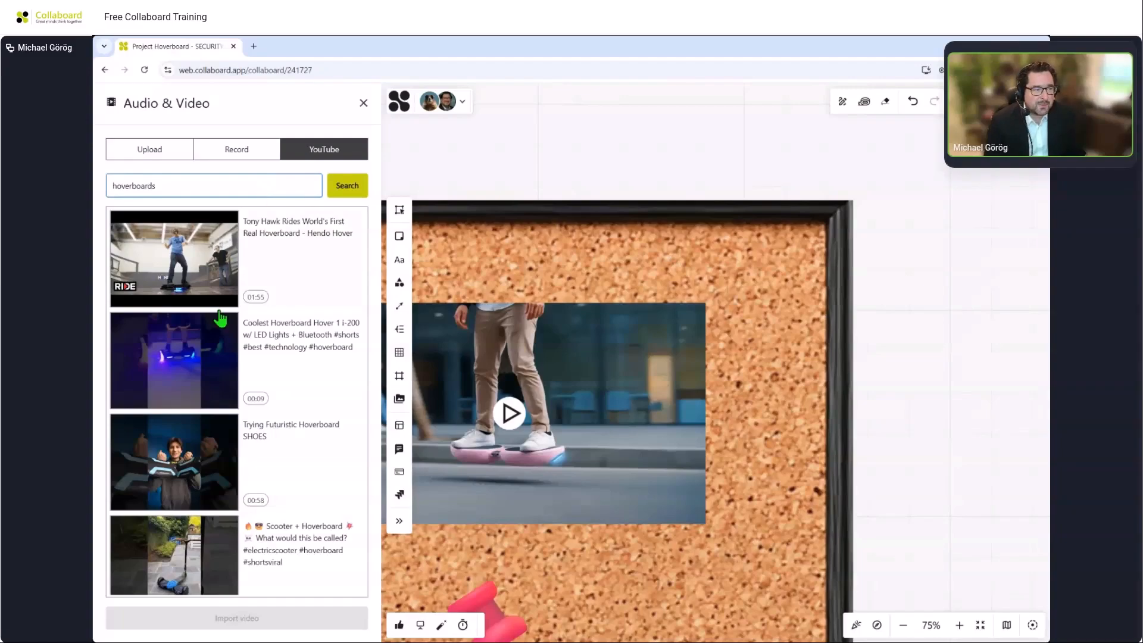
{"action": "scroll", "coordinate": [204, 345], "scroll_direction": "down", "scroll_amount": 4}
{"action": "scroll", "coordinate": [205, 345], "scroll_direction": "down", "scroll_amount": 4}
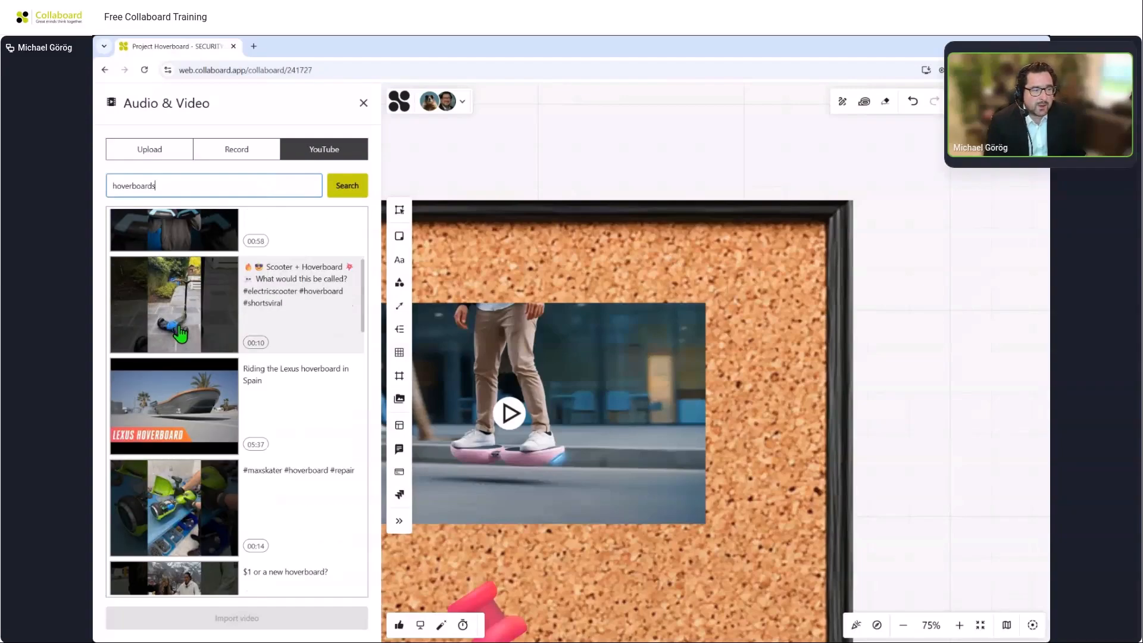
{"action": "left_click", "coordinate": [169, 411]}
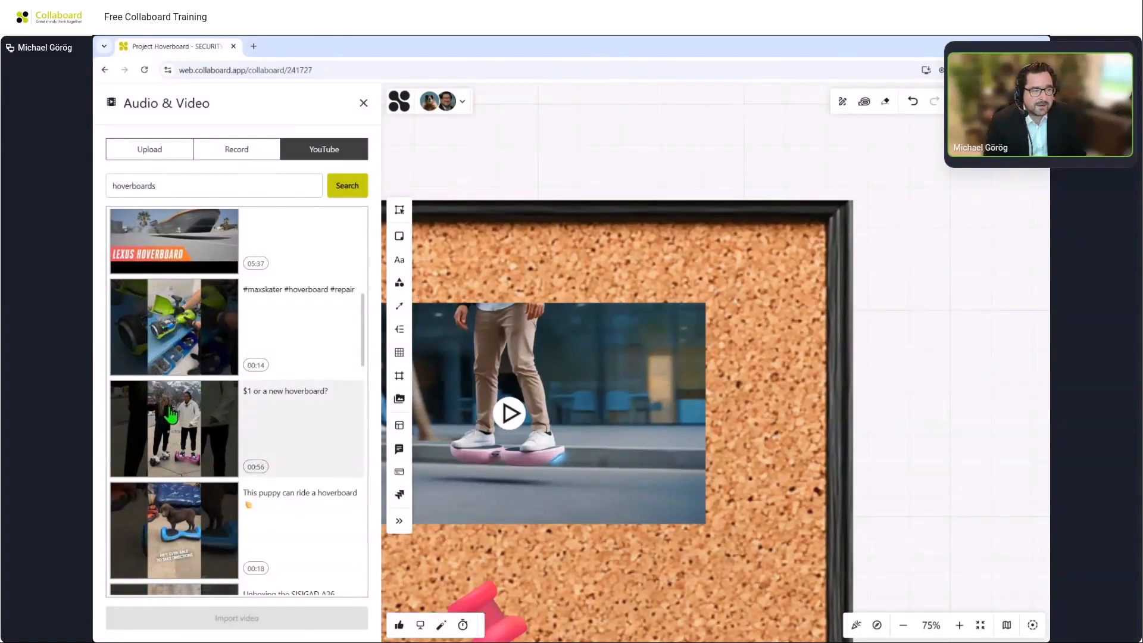
{"action": "left_click", "coordinate": [877, 411]}
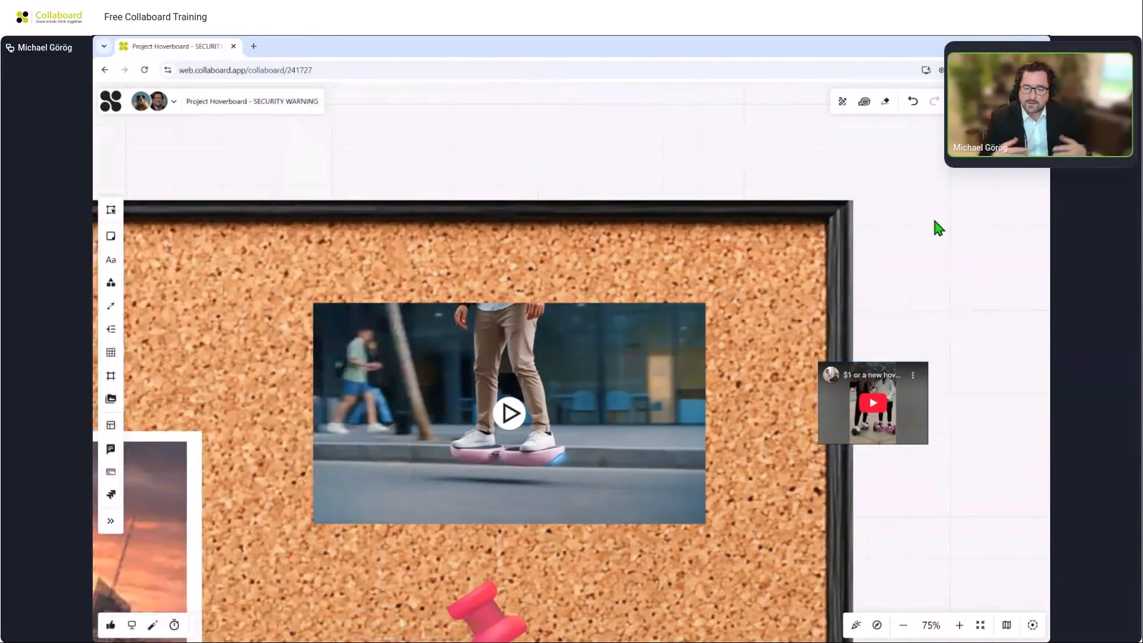
Enlarge the embedded YouTube video and delete it from the board.
{"action": "left_click", "coordinate": [917, 382]}
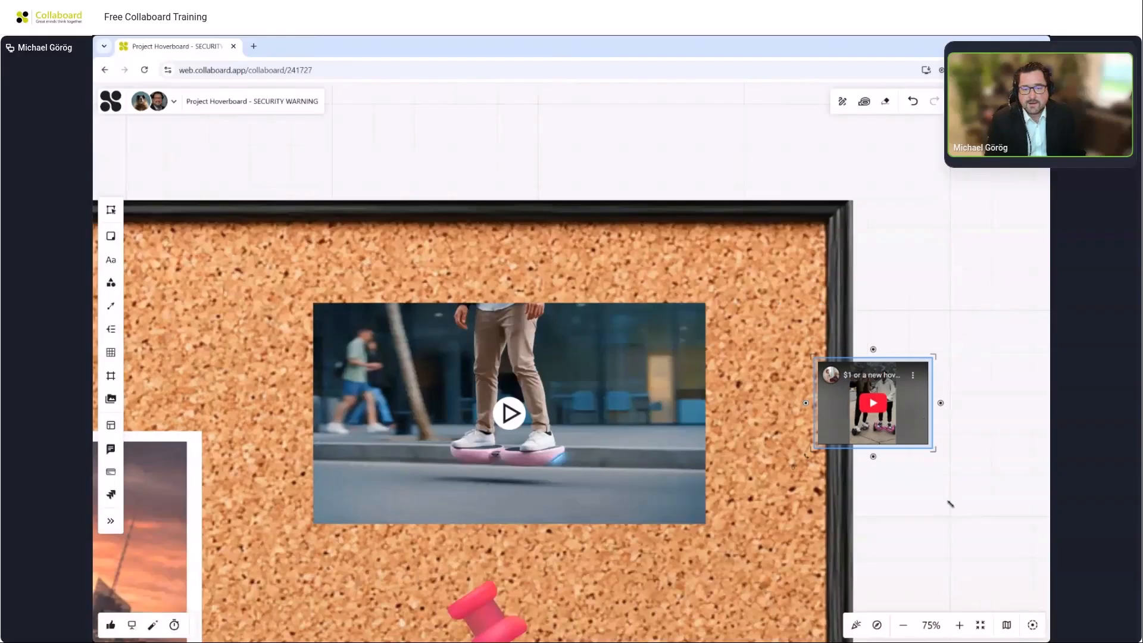
{"action": "left_click_drag", "start_coordinate": [950, 504], "coordinate": [997, 616]}
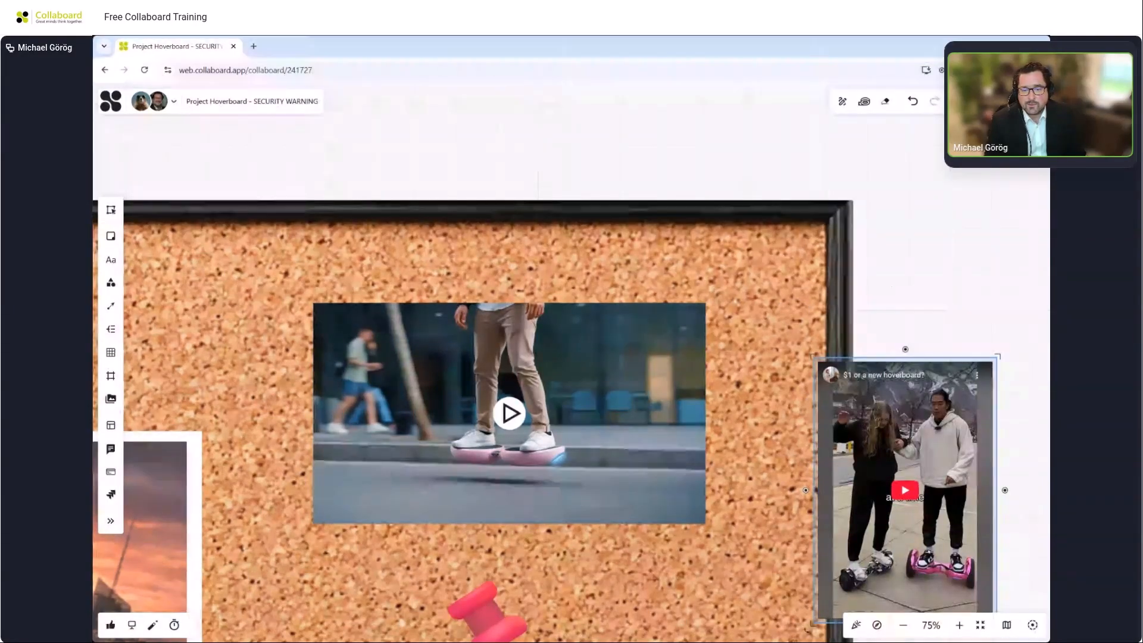
{"action": "key", "text": "Delete"}
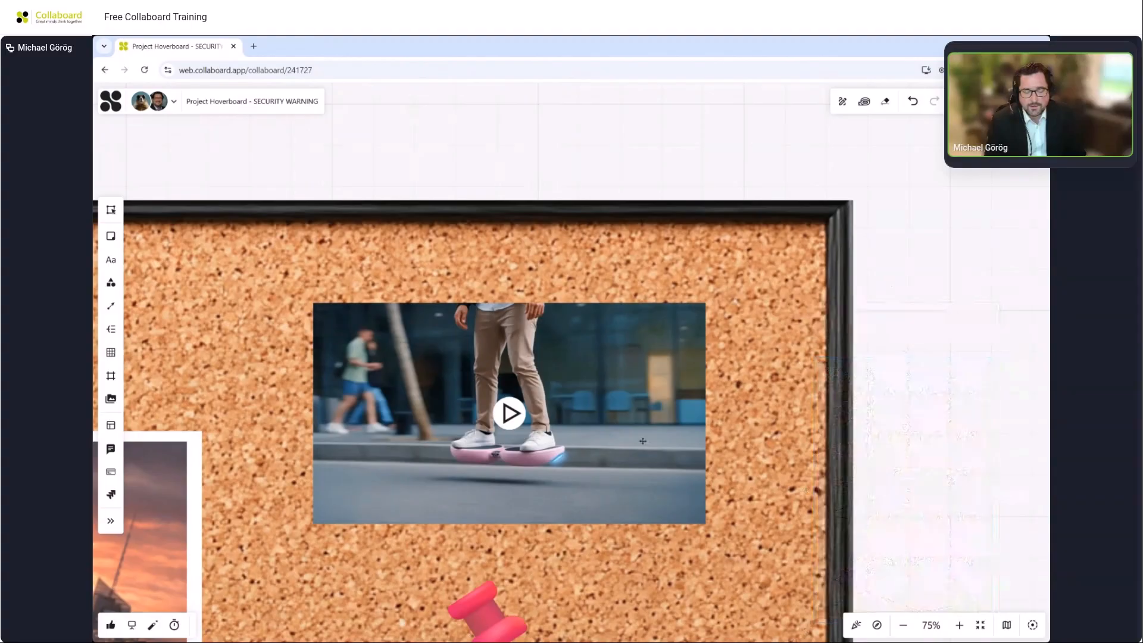
Play the Hoverboard.mp4 video, pause it at 00:04, take a video snapshot and move it beside the video.
{"action": "left_click", "coordinate": [644, 421]}
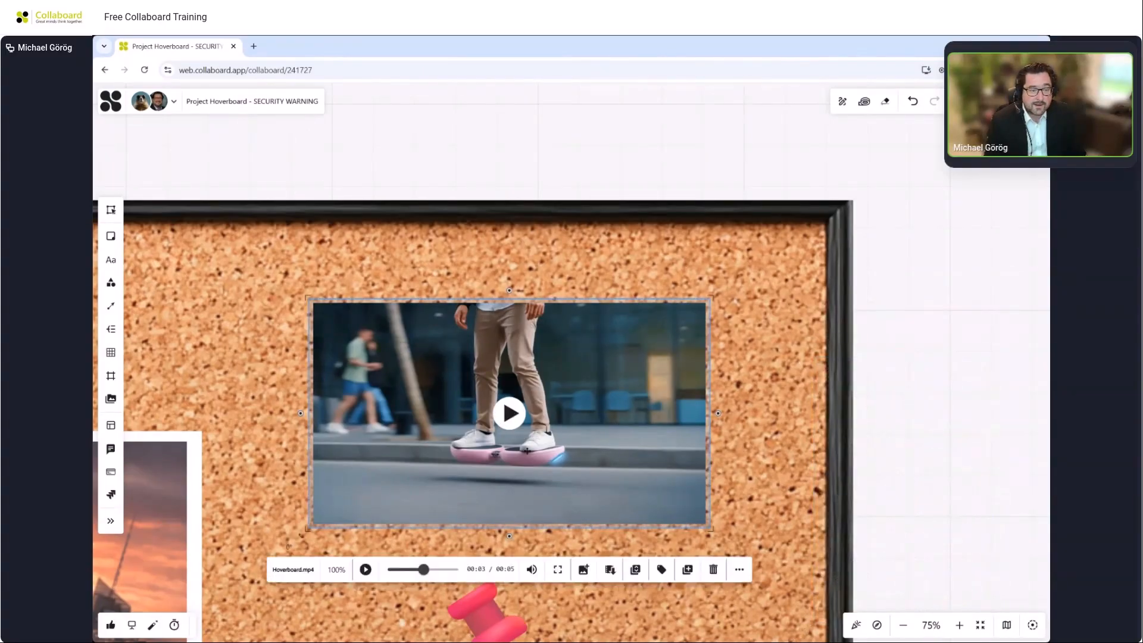
{"action": "left_click", "coordinate": [509, 412]}
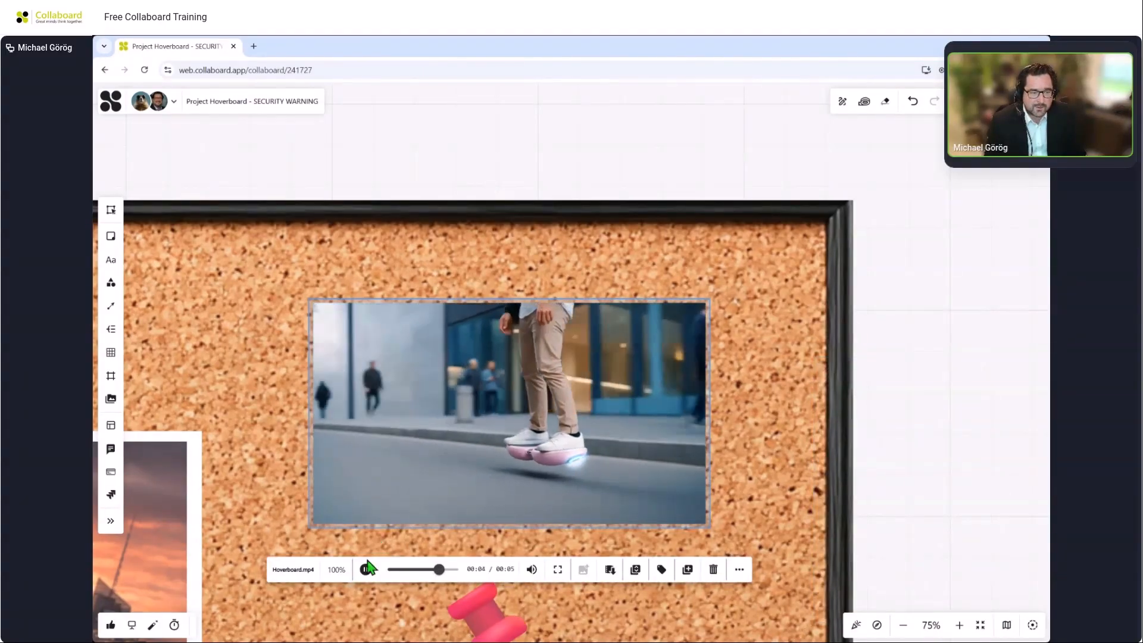
{"action": "left_click", "coordinate": [365, 569]}
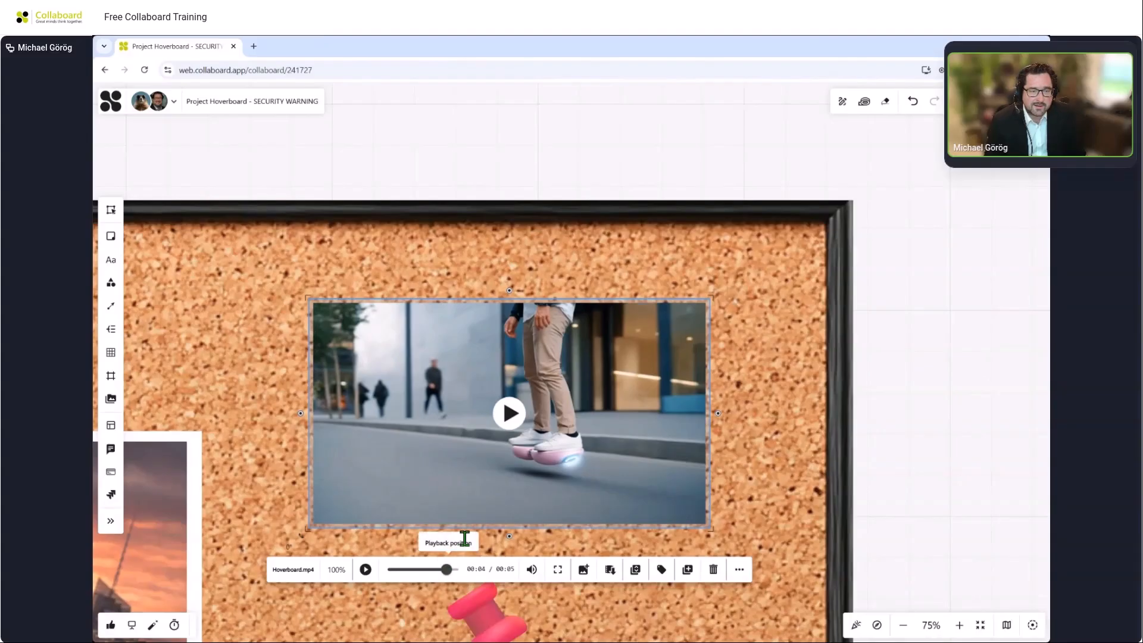
{"action": "left_click", "coordinate": [583, 570]}
{"action": "left_click_drag", "start_coordinate": [633, 388], "coordinate": [903, 421]}
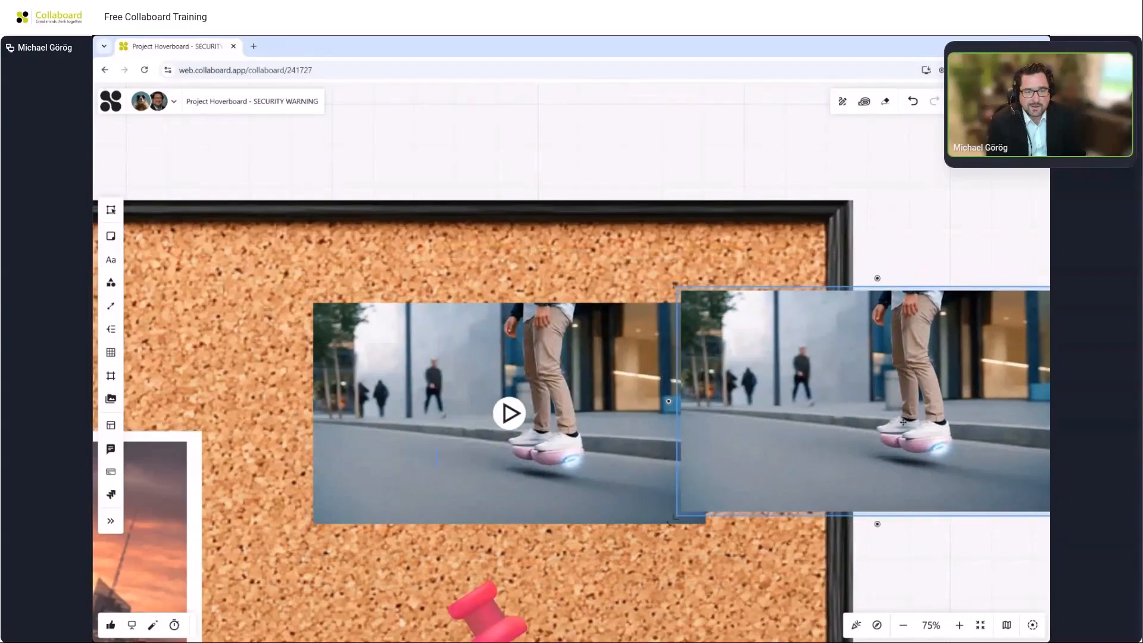
Draw a circled cross over the background pedestrian in the snapshot with a size 7 pen.
{"action": "left_click_drag", "start_coordinate": [879, 209], "coordinate": [544, 224]}
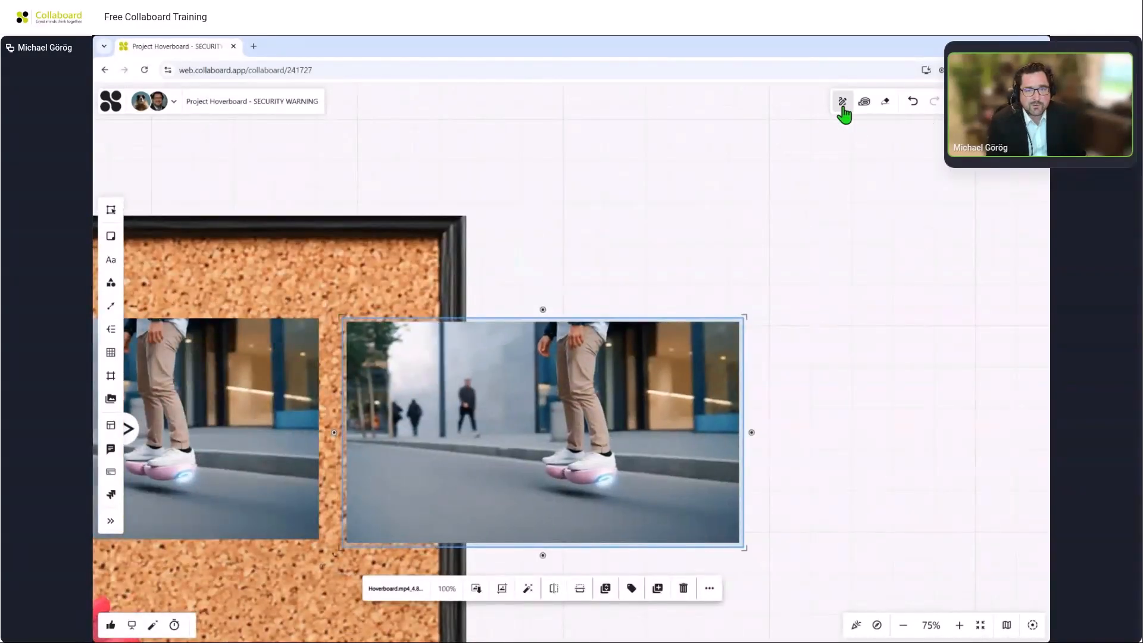
{"action": "left_click", "coordinate": [843, 106]}
{"action": "left_click", "coordinate": [679, 102]}
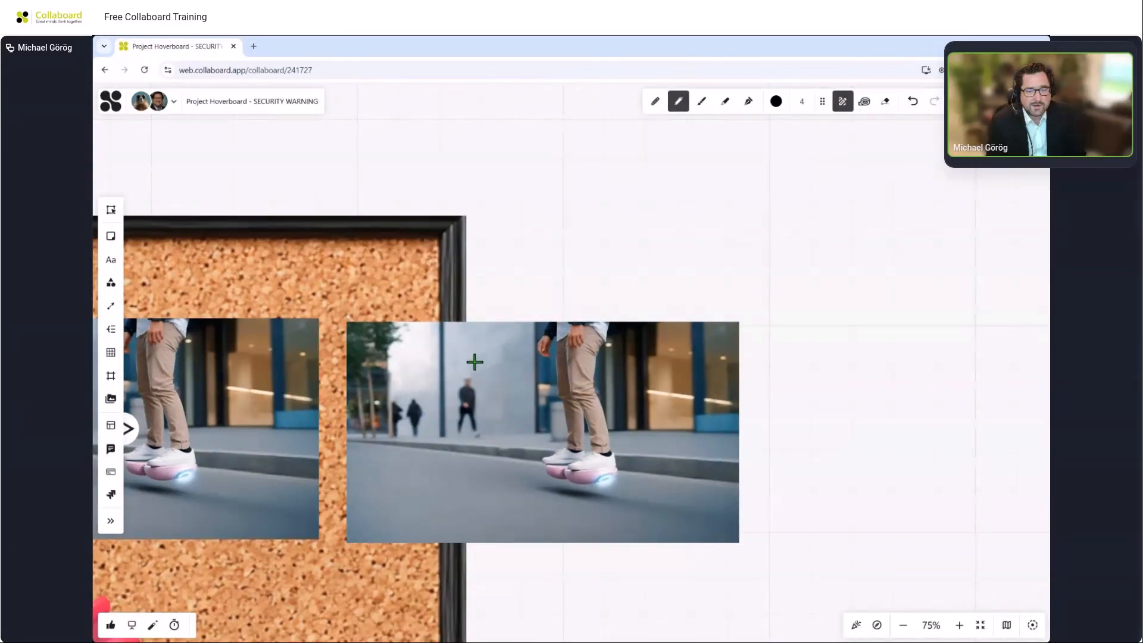
{"action": "left_click", "coordinate": [801, 102]}
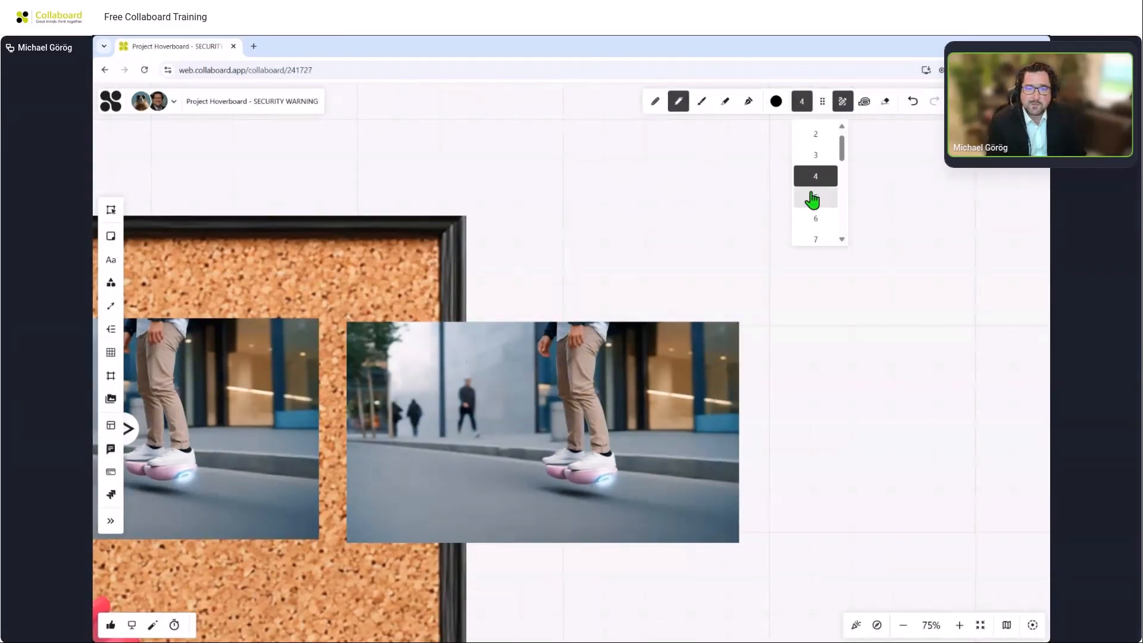
{"action": "left_click", "coordinate": [817, 238]}
{"action": "mouse_move", "coordinate": [467, 365]}
{"action": "left_mouse_down"}
{"action": "mouse_move", "coordinate": [445, 433]}
{"action": "mouse_move", "coordinate": [491, 394]}
{"action": "mouse_move", "coordinate": [450, 361]}
{"action": "mouse_move", "coordinate": [493, 432]}
{"action": "left_mouse_up"}
{"action": "left_click_drag", "start_coordinate": [495, 368], "coordinate": [444, 434]}
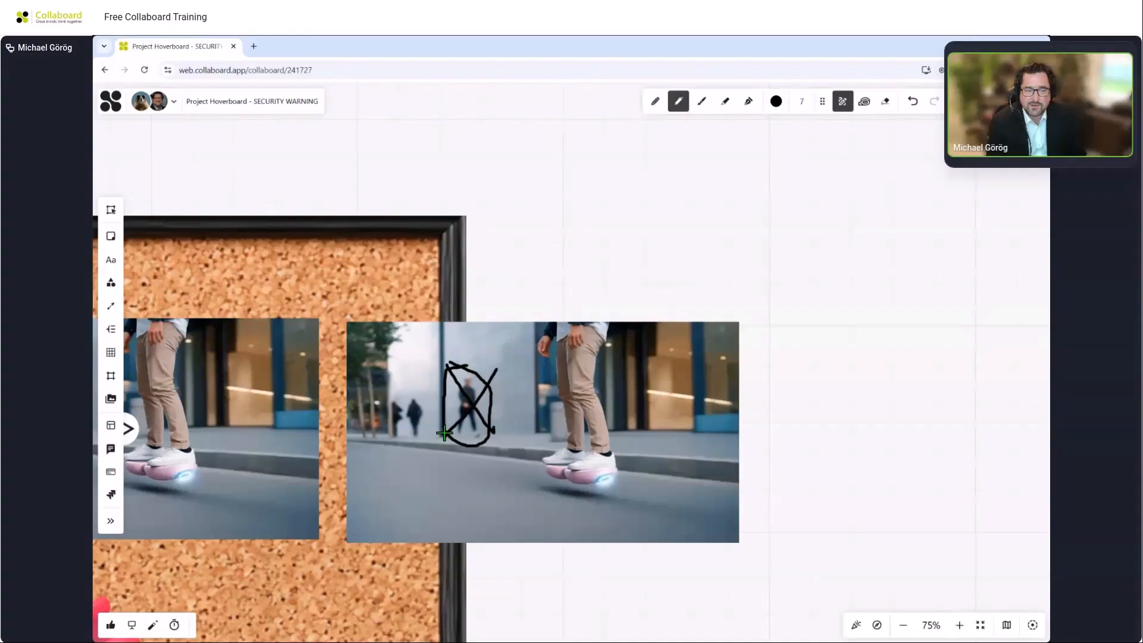
{"action": "left_click", "coordinate": [843, 101]}
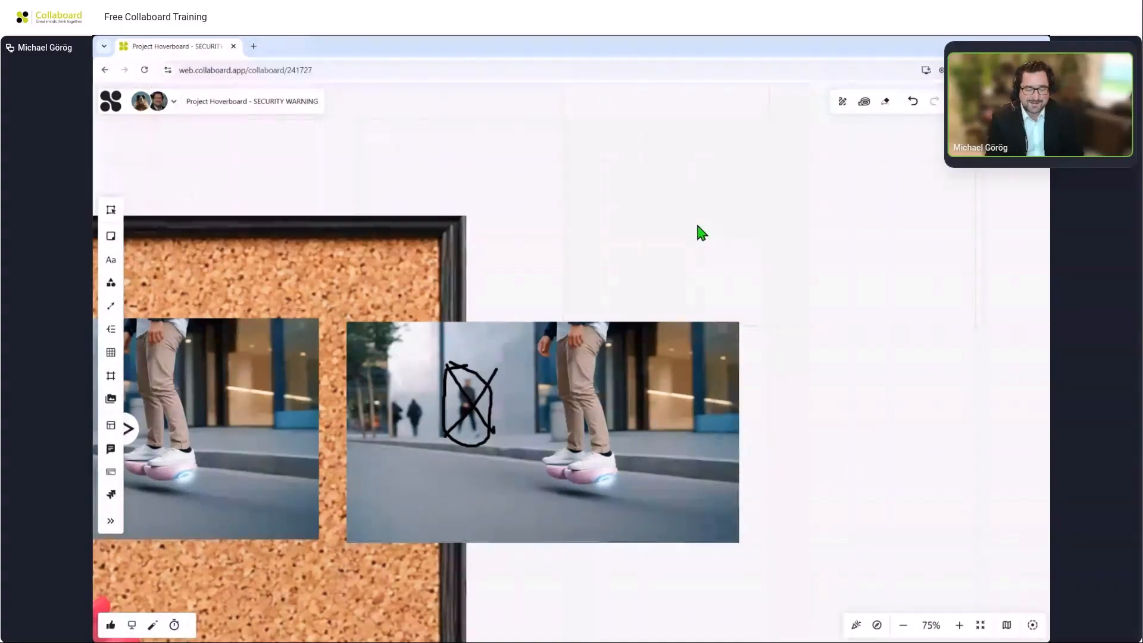
Delete the video snapshot.
{"action": "scroll", "coordinate": [625, 236], "scroll_direction": "down", "scroll_amount": 4}
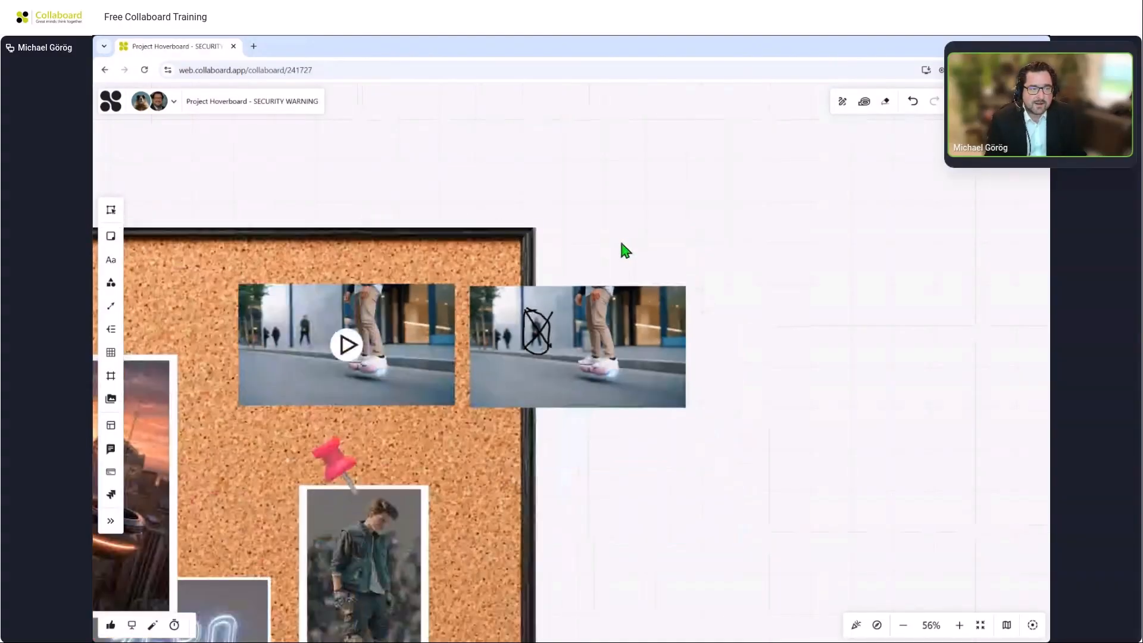
{"action": "left_click", "coordinate": [602, 294]}
{"action": "key", "text": "Delete"}
Navigate the board from the mood board to the next 'You will learn here' training panel.
{"action": "left_click_drag", "start_coordinate": [488, 161], "coordinate": [775, 220]}
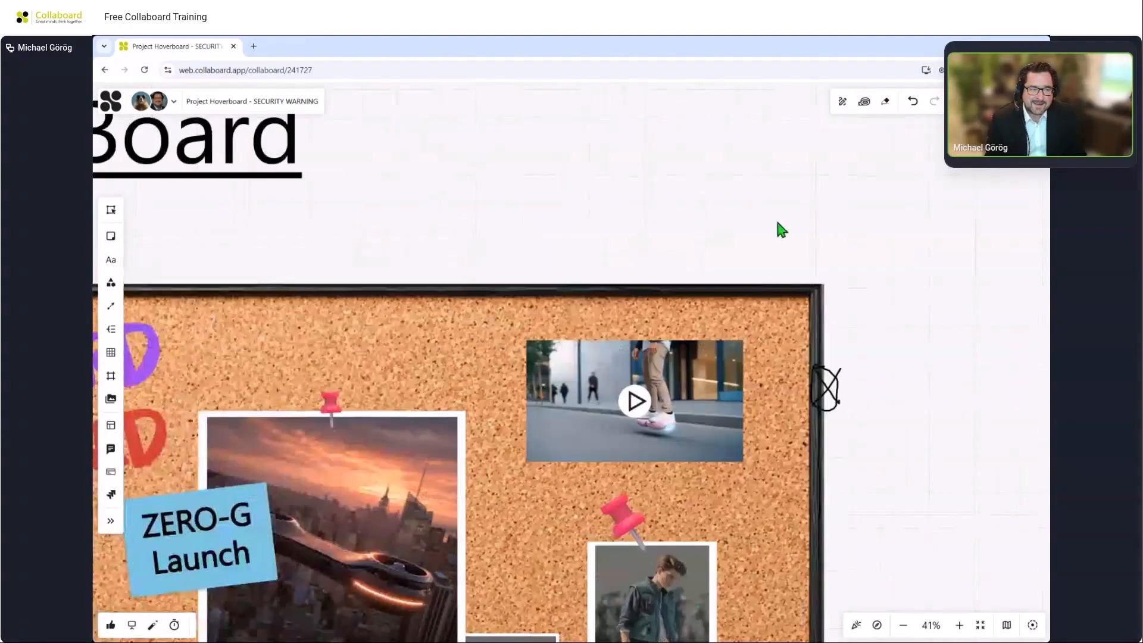
{"action": "scroll", "coordinate": [775, 219], "scroll_direction": "down", "scroll_amount": 2}
{"action": "mouse_move", "coordinate": [640, 187]}
{"action": "left_mouse_down"}
{"action": "mouse_move", "coordinate": [830, 158]}
{"action": "mouse_move", "coordinate": [834, 212]}
{"action": "left_mouse_up"}
{"action": "scroll", "coordinate": [828, 161], "scroll_direction": "down", "scroll_amount": 2}
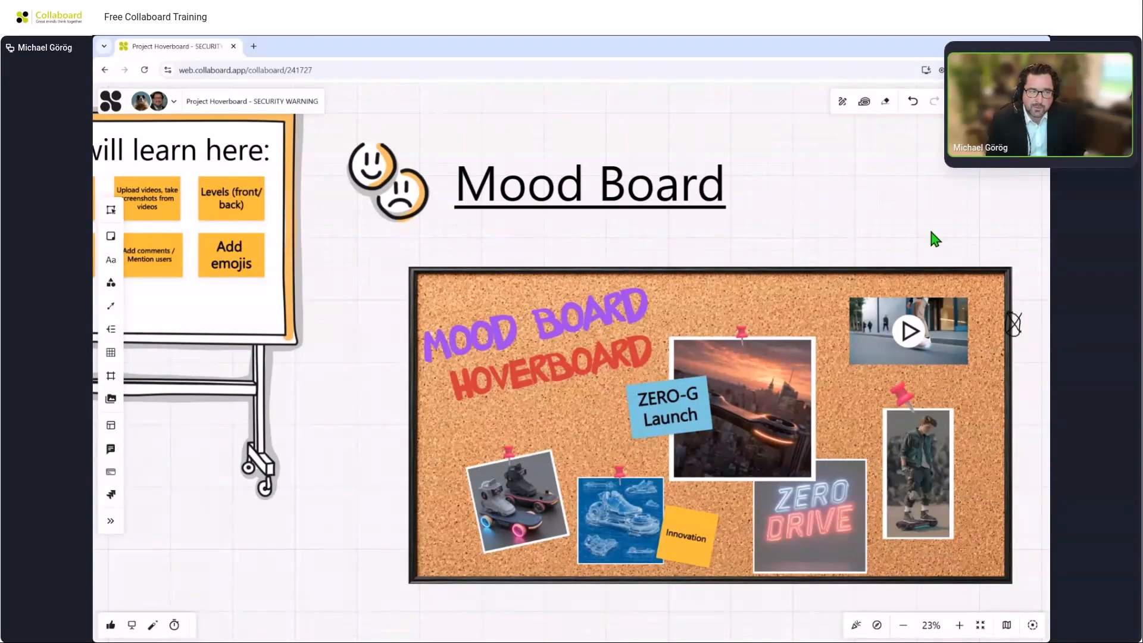
{"action": "left_click_drag", "start_coordinate": [936, 237], "coordinate": [462, 270]}
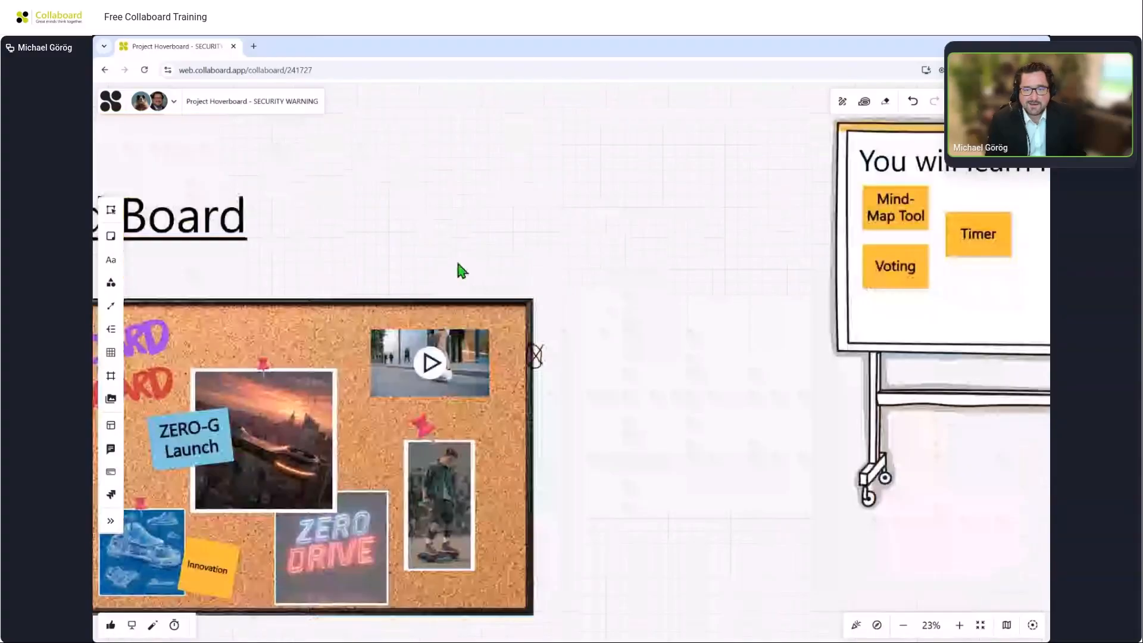
{"action": "left_click_drag", "start_coordinate": [691, 286], "coordinate": [554, 295]}
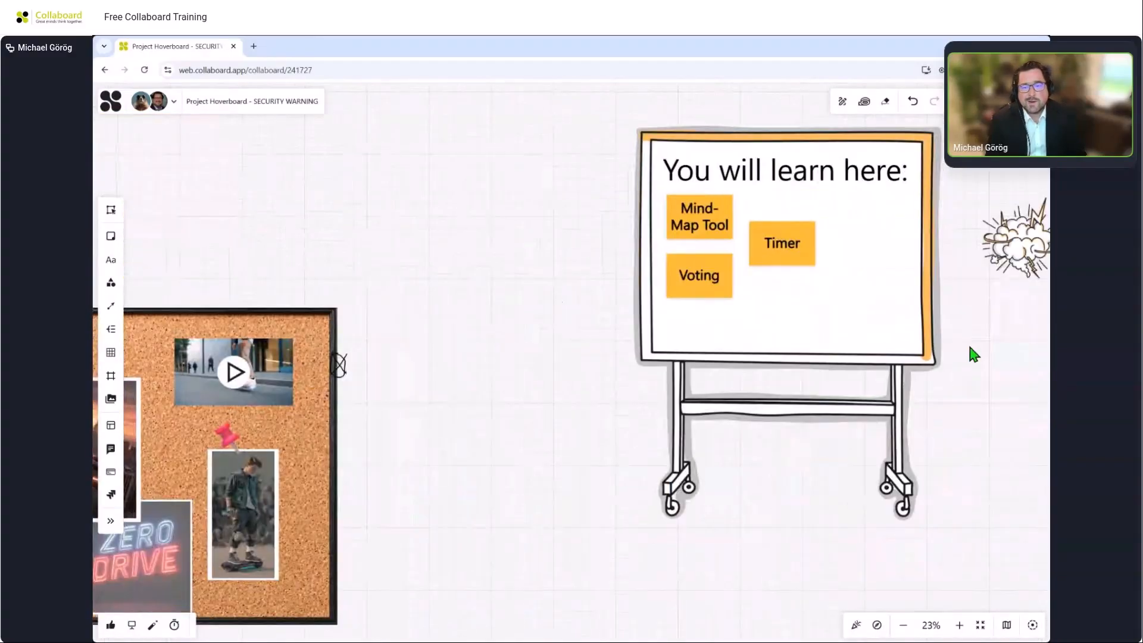
{"action": "left_click_drag", "start_coordinate": [943, 350], "coordinate": [941, 350]}
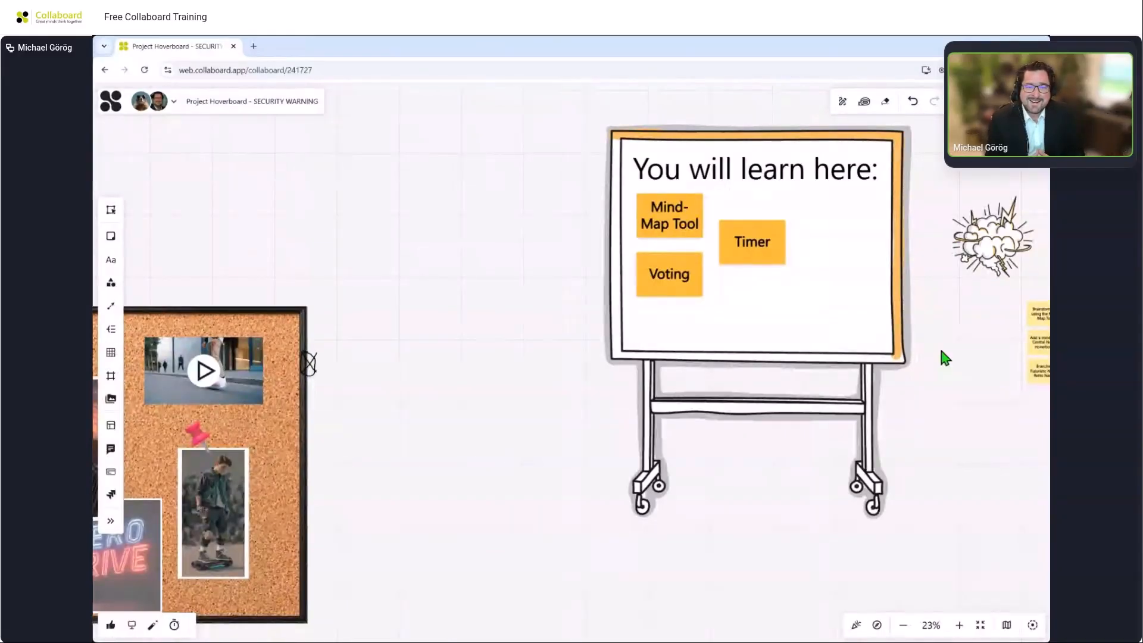
{"action": "scroll", "coordinate": [940, 350], "scroll_direction": "up", "scroll_amount": 3}
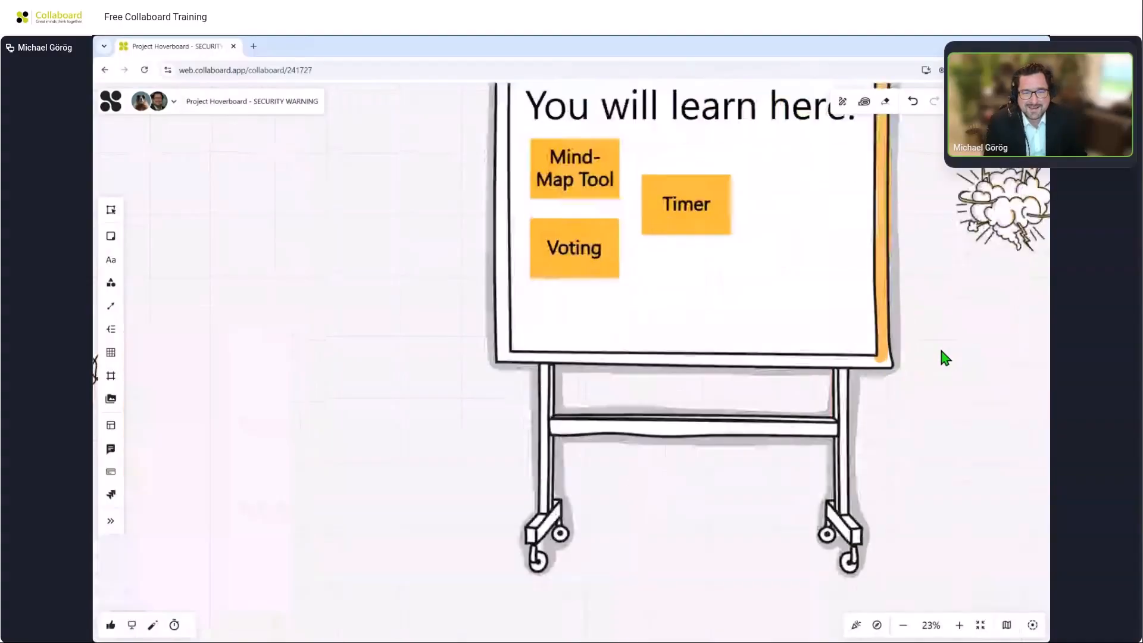
Pan and zoom across the board to examine the Codename & Branding mind map with its retro and futuristic name branches.
{"action": "left_click_drag", "start_coordinate": [925, 384], "coordinate": [924, 385]}
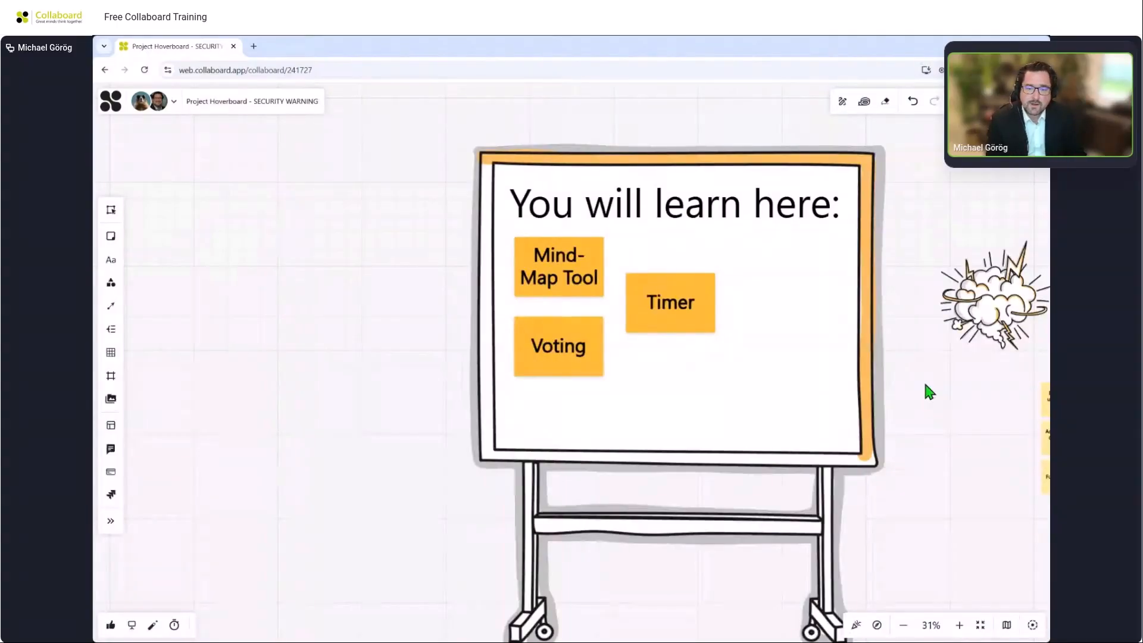
{"action": "left_click_drag", "start_coordinate": [930, 391], "coordinate": [653, 373]}
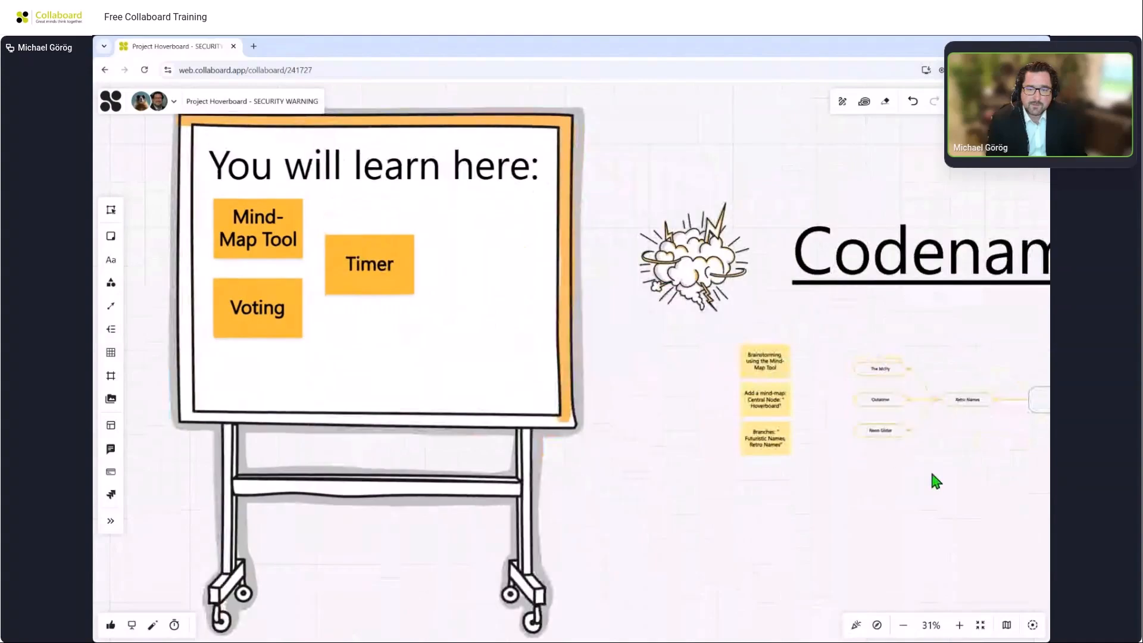
{"action": "left_click_drag", "start_coordinate": [936, 477], "coordinate": [533, 412]}
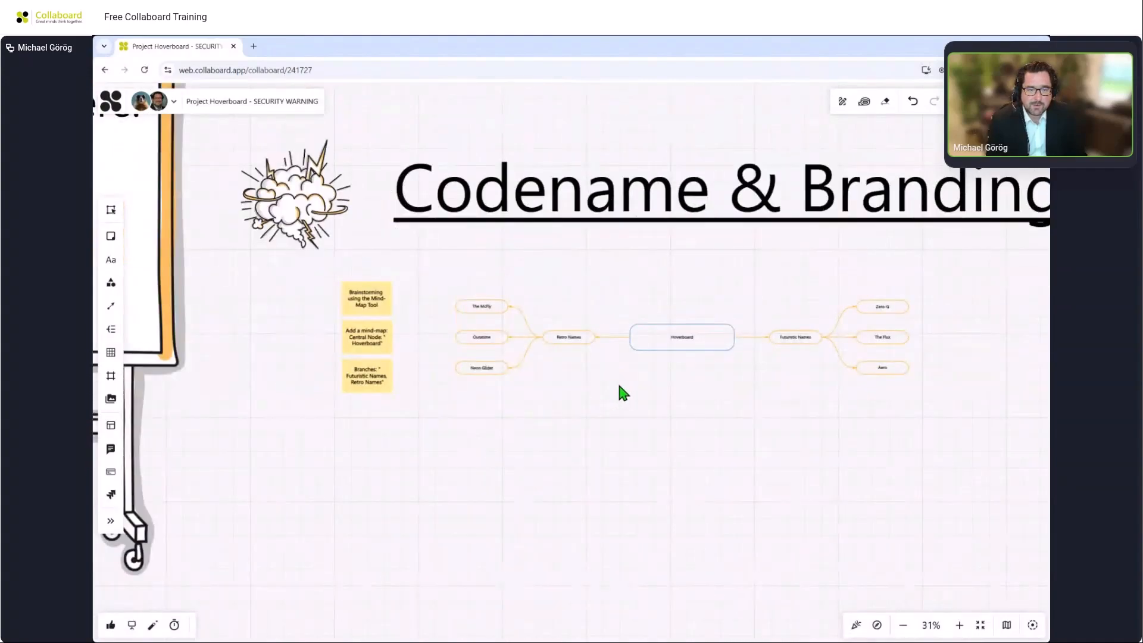
{"action": "scroll", "coordinate": [714, 354], "scroll_direction": "up", "scroll_amount": 5}
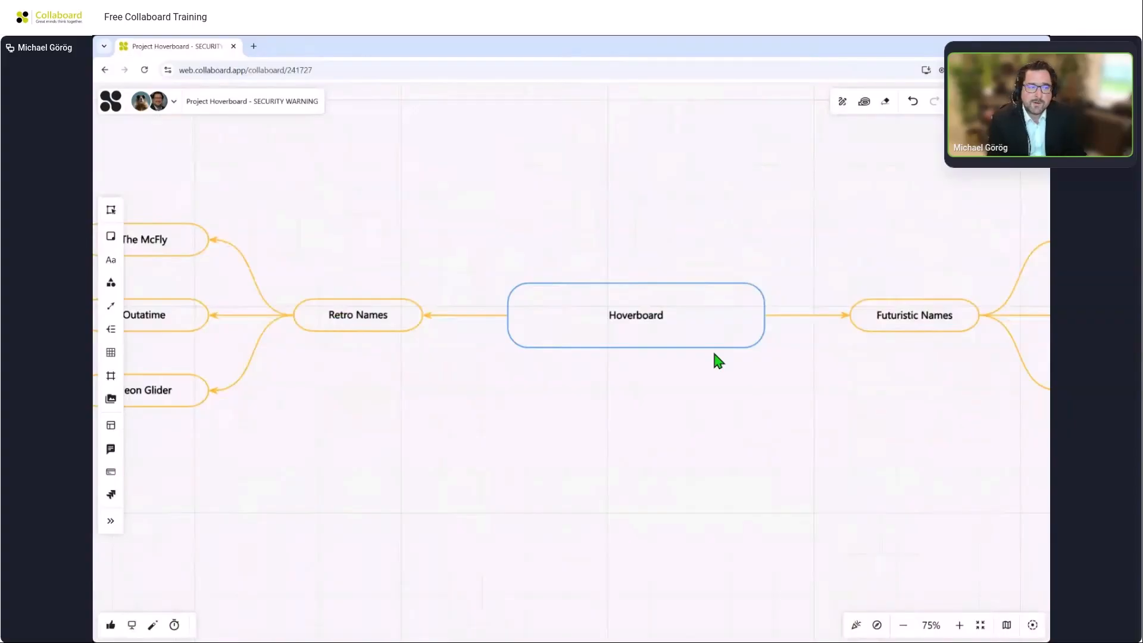
{"action": "left_click_drag", "start_coordinate": [941, 235], "coordinate": [698, 235]}
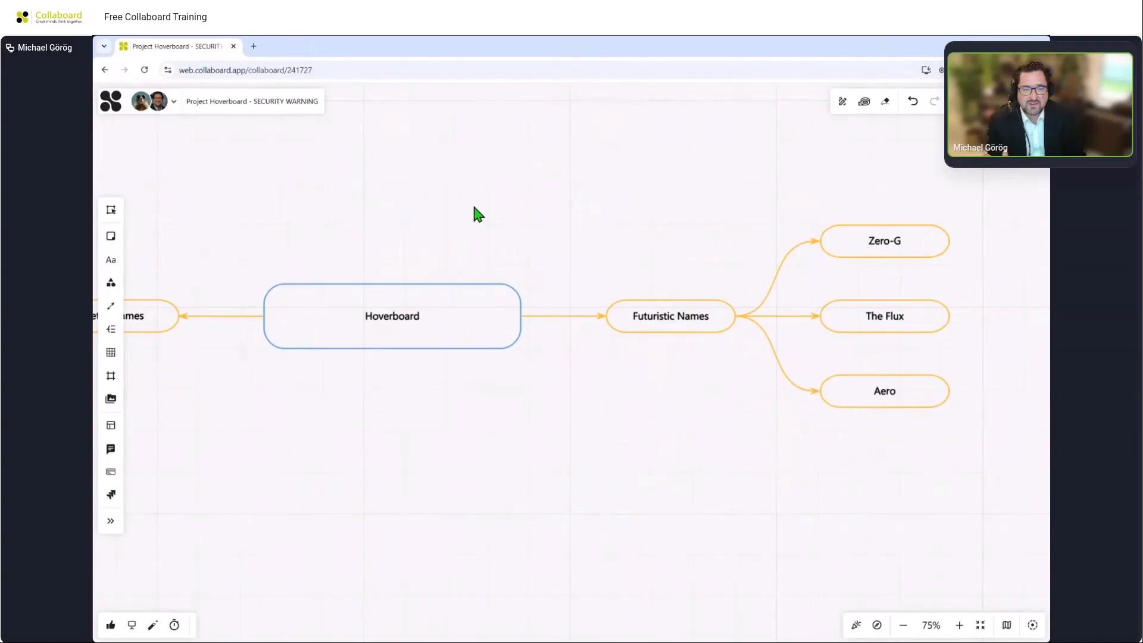
{"action": "left_click_drag", "start_coordinate": [332, 212], "coordinate": [710, 211]}
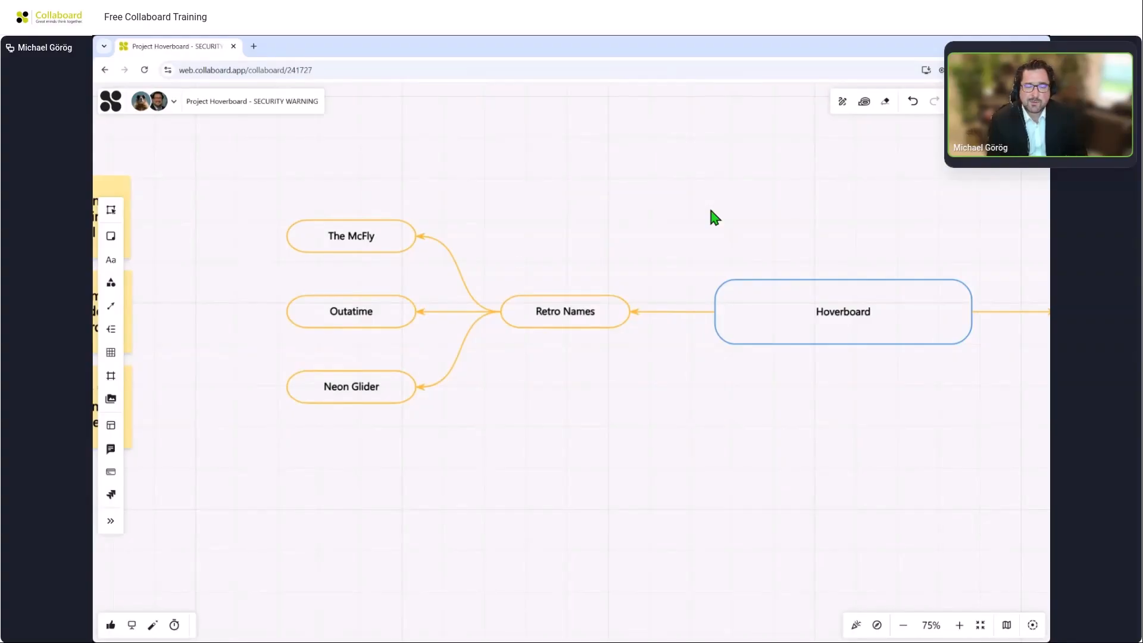
{"action": "left_click_drag", "start_coordinate": [672, 558], "coordinate": [443, 346]}
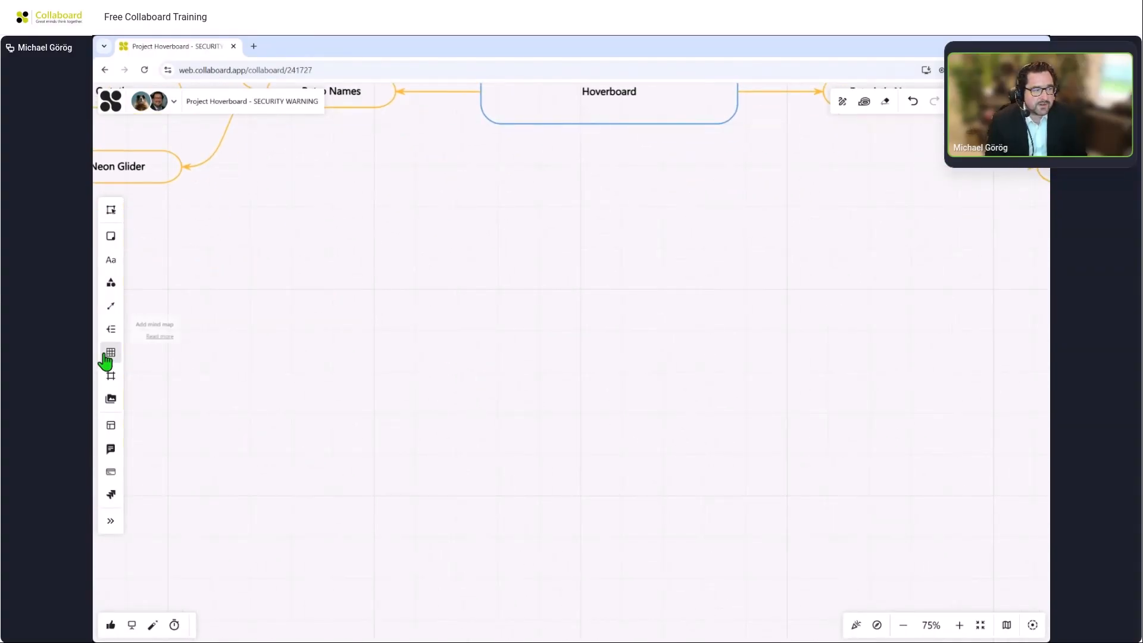
Add a new mind map in the empty area below and make its central node text bold at size 32.
{"action": "left_click", "coordinate": [109, 334]}
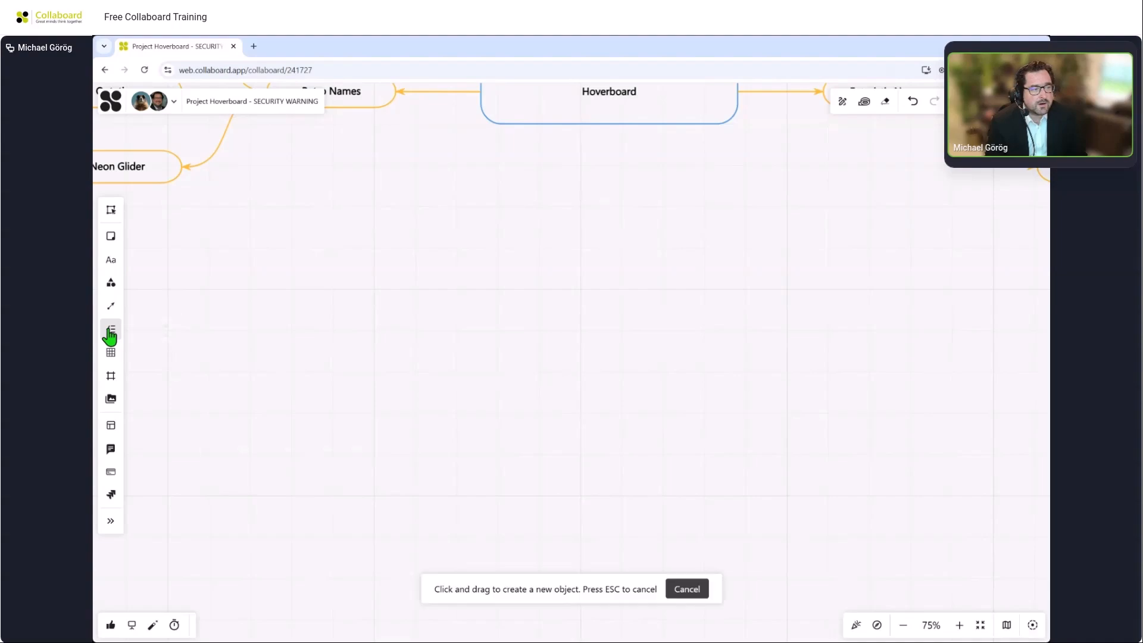
{"action": "left_click", "coordinate": [533, 382]}
{"action": "left_click", "coordinate": [509, 457]}
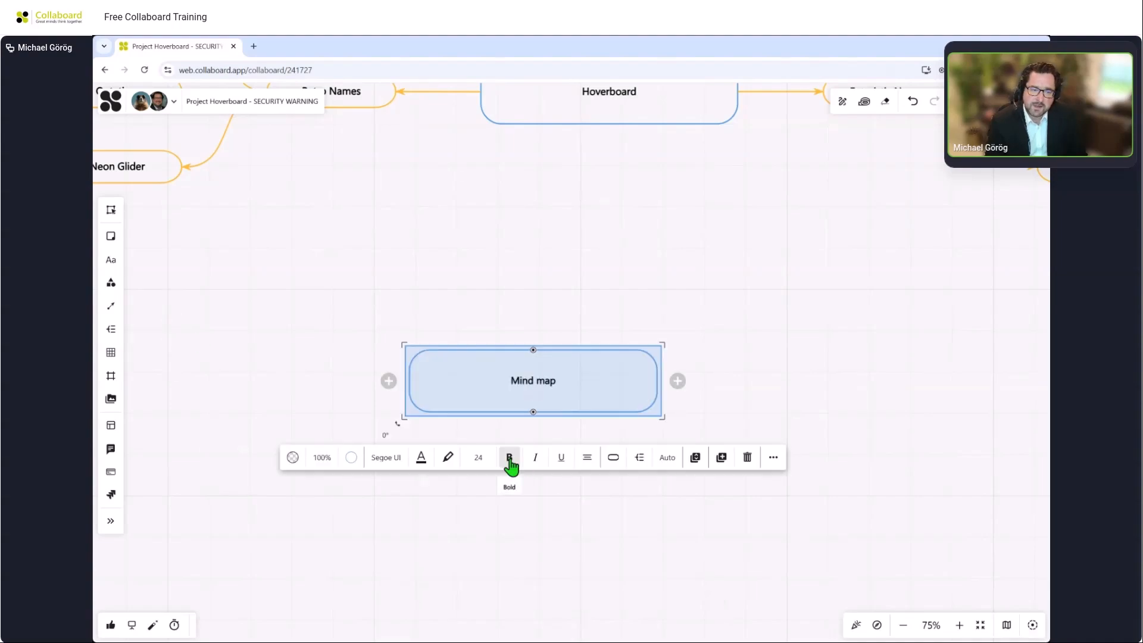
{"action": "left_click", "coordinate": [479, 457]}
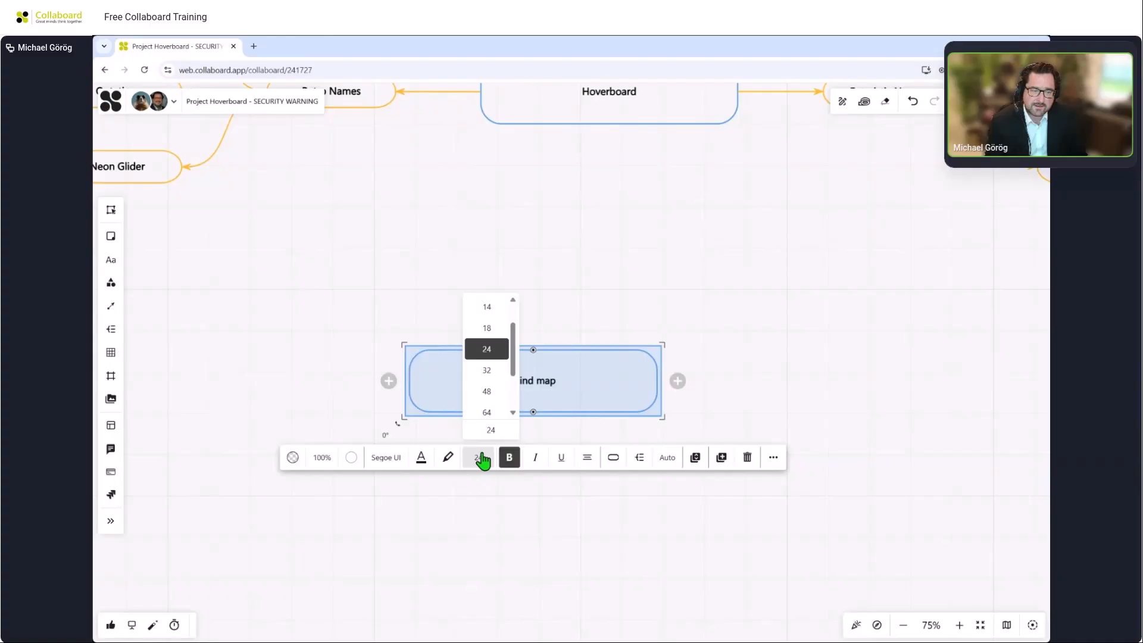
{"action": "left_click", "coordinate": [486, 371]}
Add three branch nodes to the right side of the central Mind map node.
{"action": "left_click", "coordinate": [738, 373]}
{"action": "left_click", "coordinate": [644, 408]}
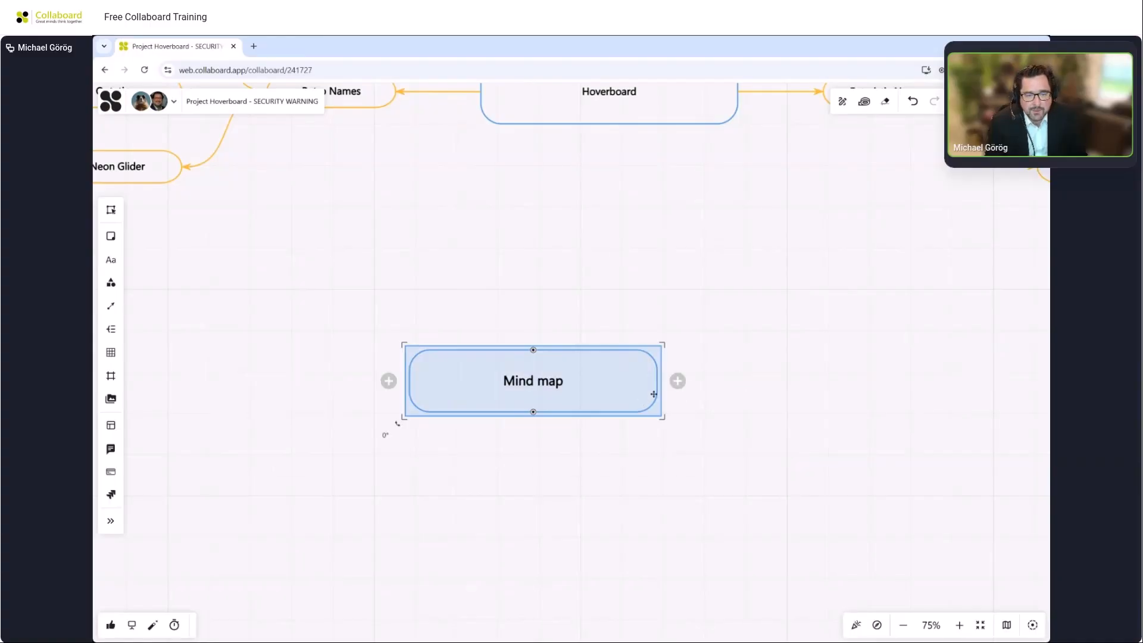
{"action": "left_click", "coordinate": [677, 381]}
{"action": "left_click", "coordinate": [650, 407]}
{"action": "left_click", "coordinate": [677, 381]}
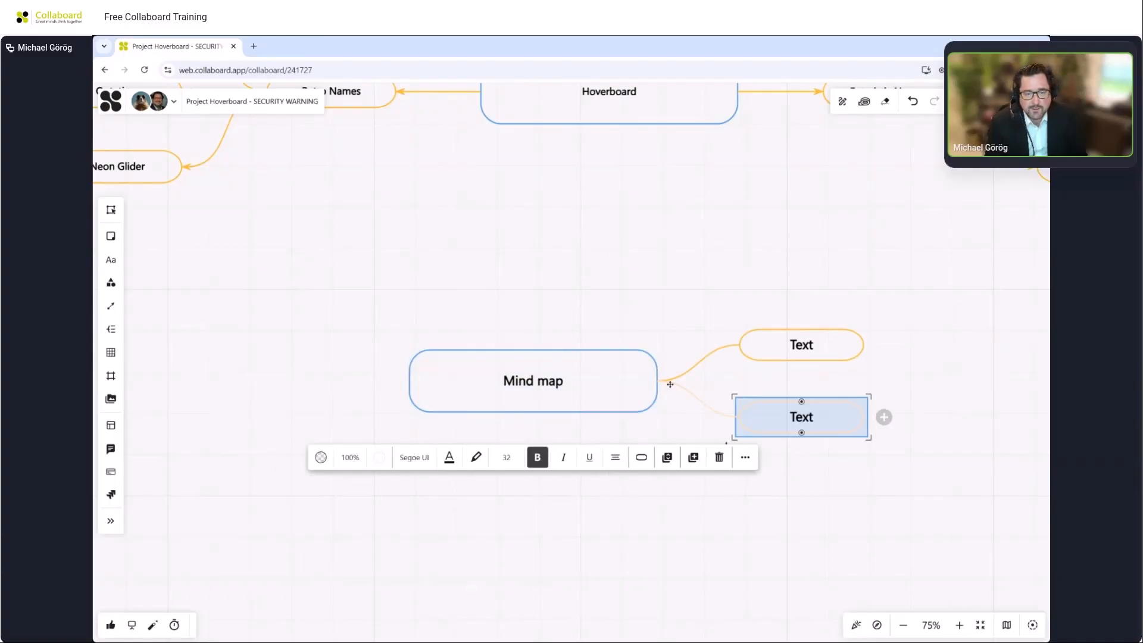
{"action": "left_click", "coordinate": [645, 408]}
{"action": "left_click", "coordinate": [677, 381]}
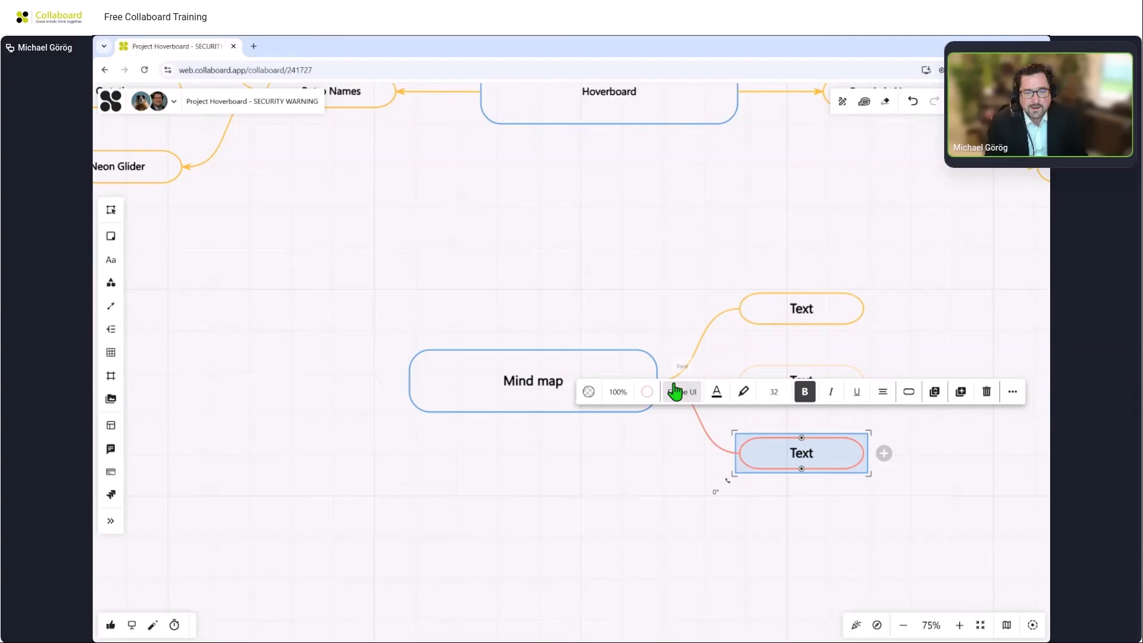
Add three branch nodes to the left side of the central Mind map node.
{"action": "left_click", "coordinate": [446, 394]}
{"action": "left_click", "coordinate": [388, 381]}
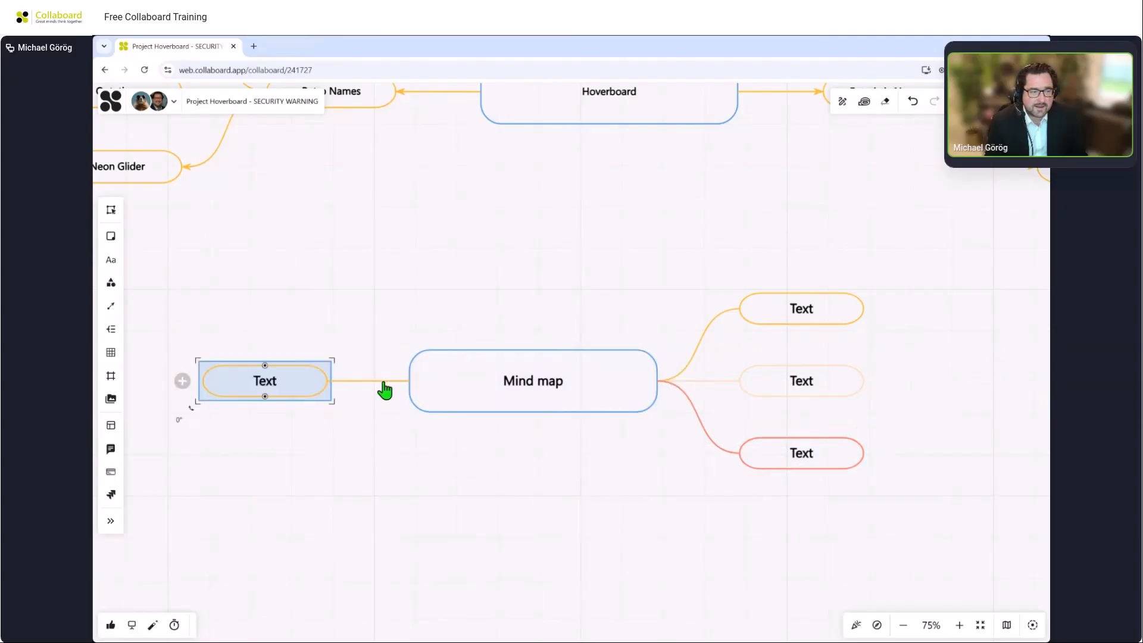
{"action": "left_click", "coordinate": [417, 390]}
{"action": "left_click", "coordinate": [390, 381]}
{"action": "left_click", "coordinate": [417, 389]}
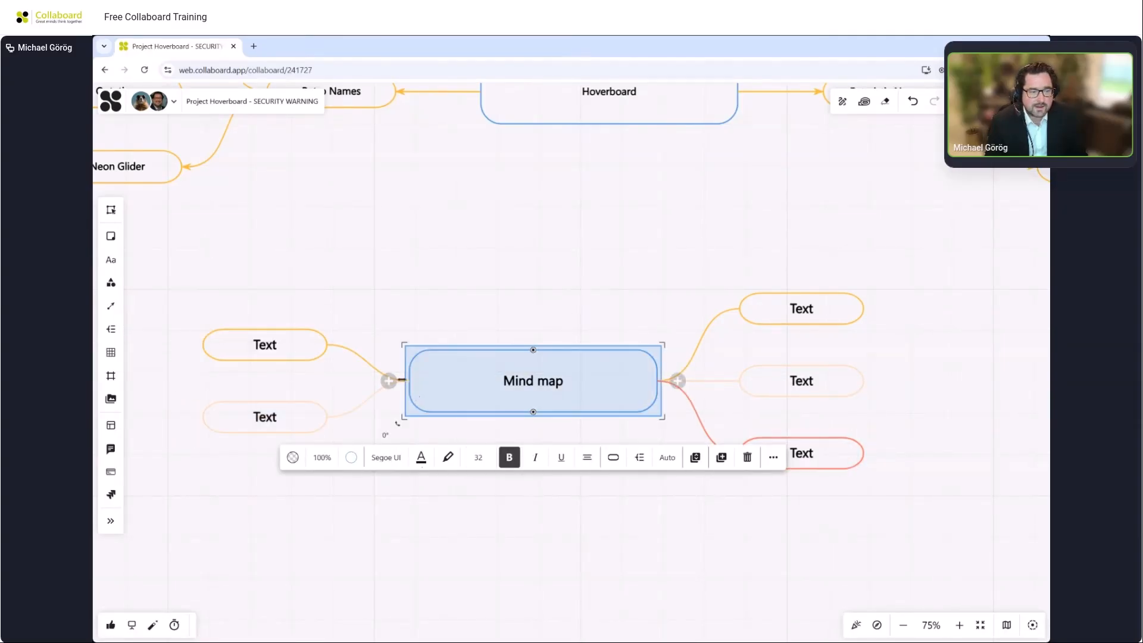
{"action": "left_click", "coordinate": [390, 382]}
{"action": "left_click", "coordinate": [576, 290]}
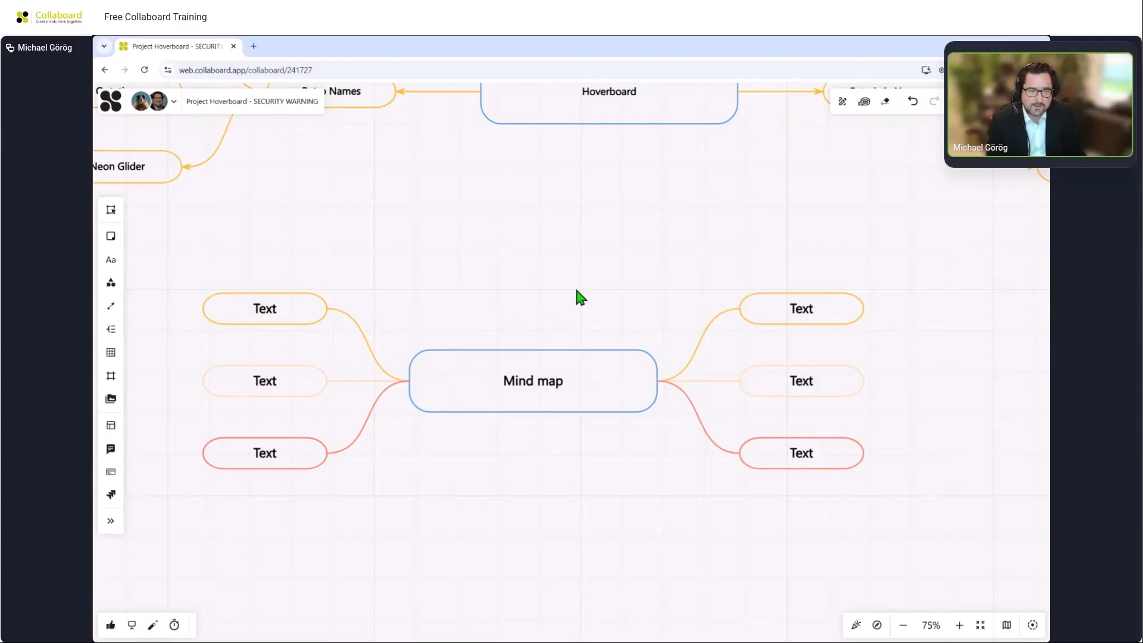
Change the central node's shape to a rectangle and switch the mind map direction to vertical.
{"action": "scroll", "coordinate": [577, 286], "scroll_direction": "down", "scroll_amount": 3}
{"action": "left_click", "coordinate": [570, 337]}
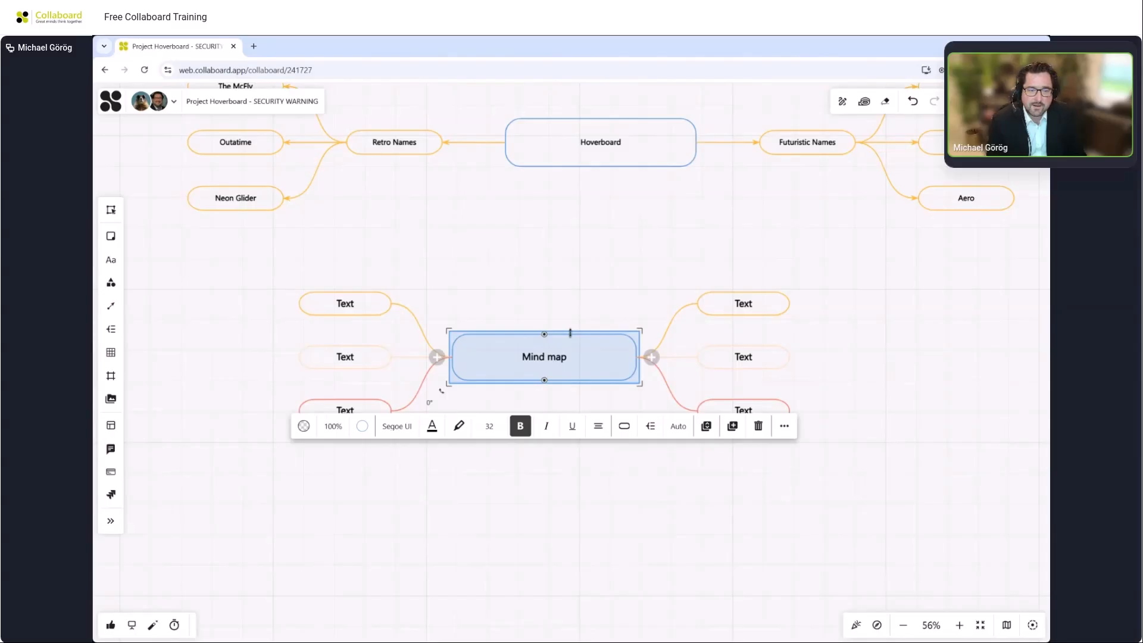
{"action": "left_click", "coordinate": [623, 425]}
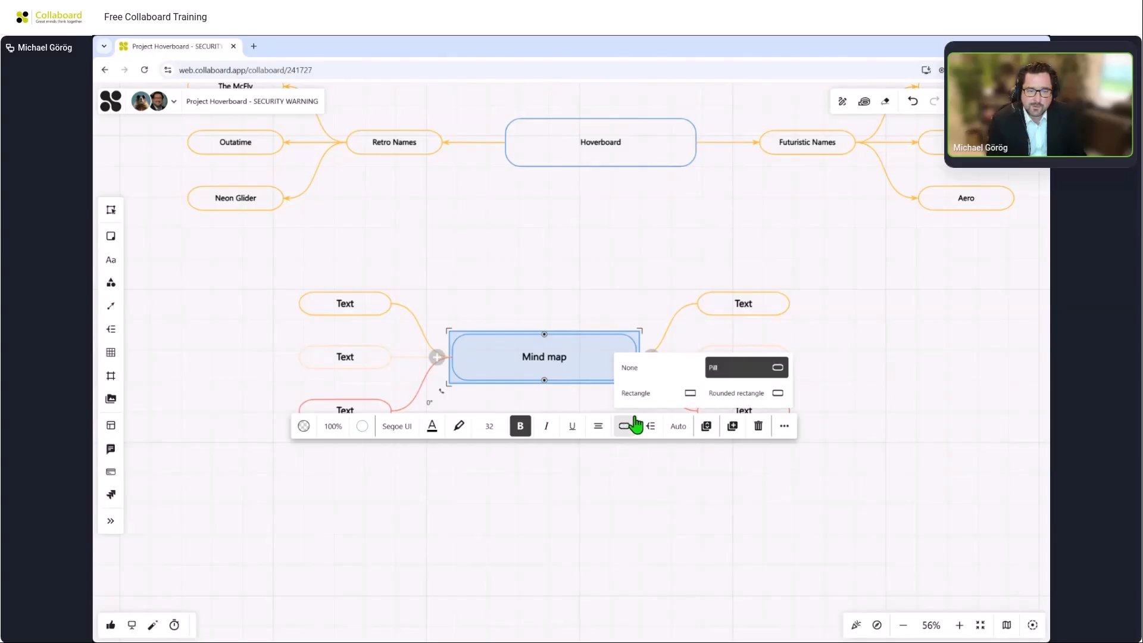
{"action": "left_click", "coordinate": [681, 403]}
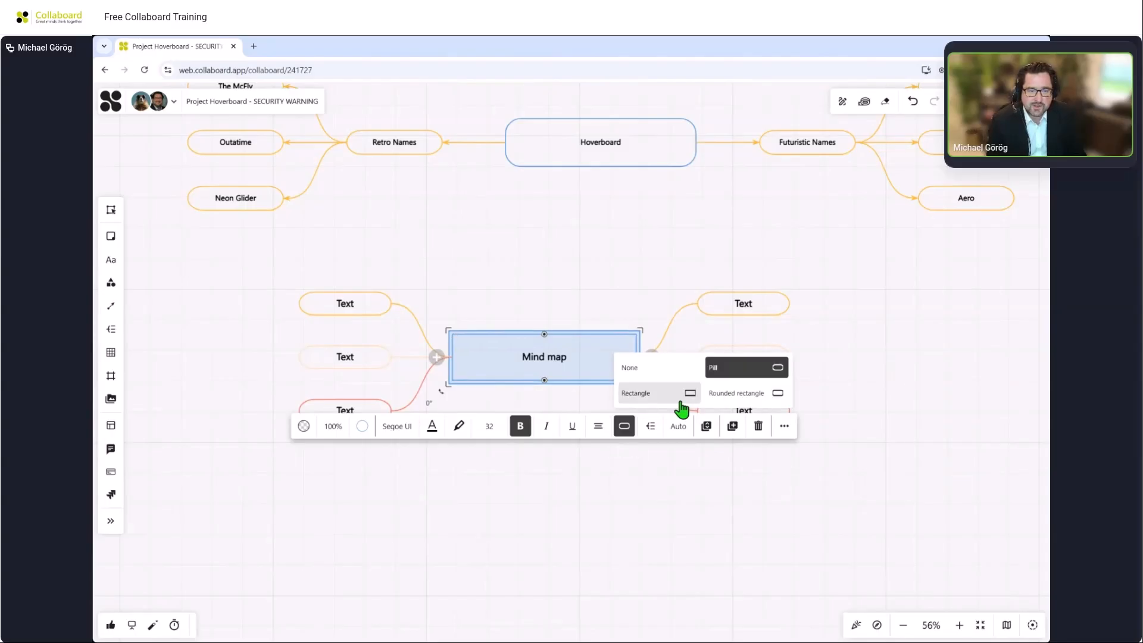
{"action": "left_click", "coordinate": [648, 427]}
{"action": "left_click", "coordinate": [746, 399]}
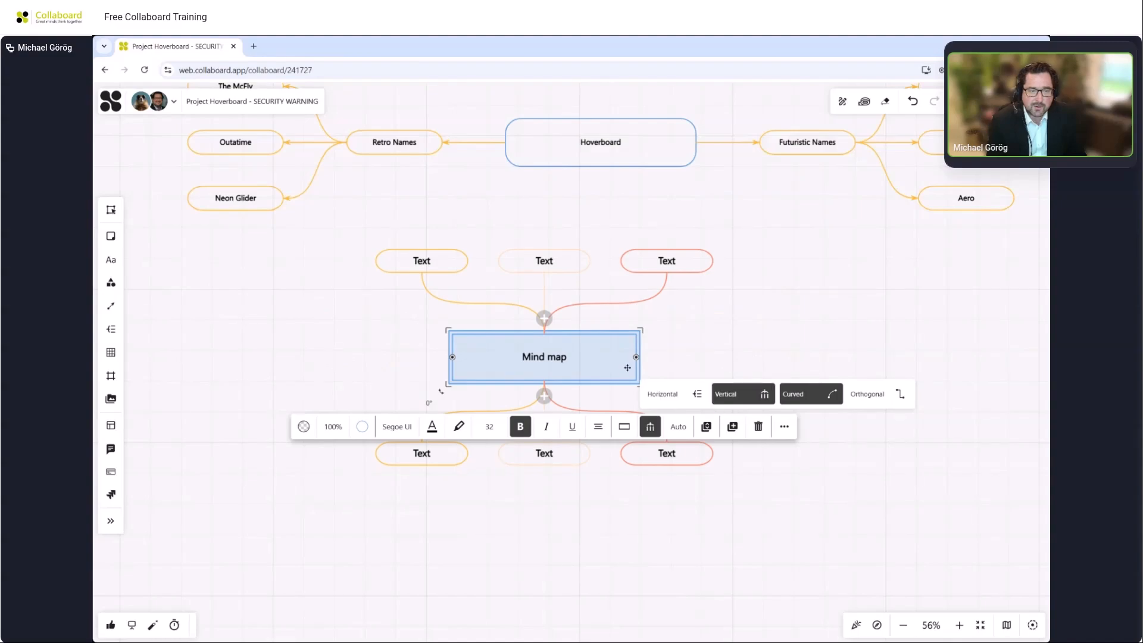
Move the practice mind map lower and delete it.
{"action": "left_click_drag", "start_coordinate": [628, 368], "coordinate": [663, 426]}
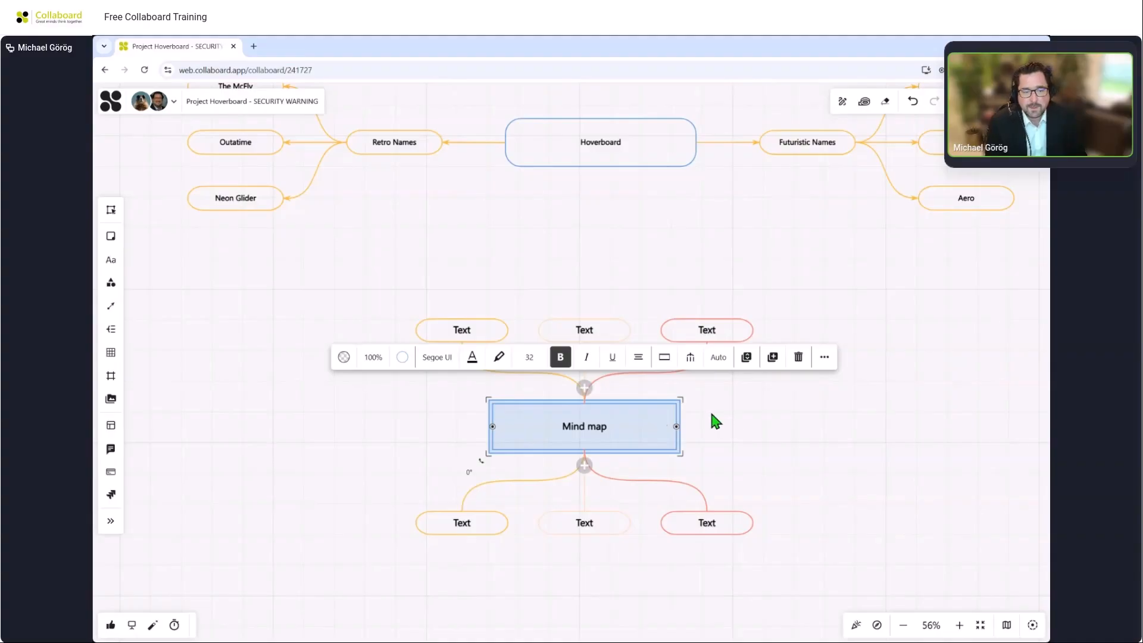
{"action": "key", "text": "Delete"}
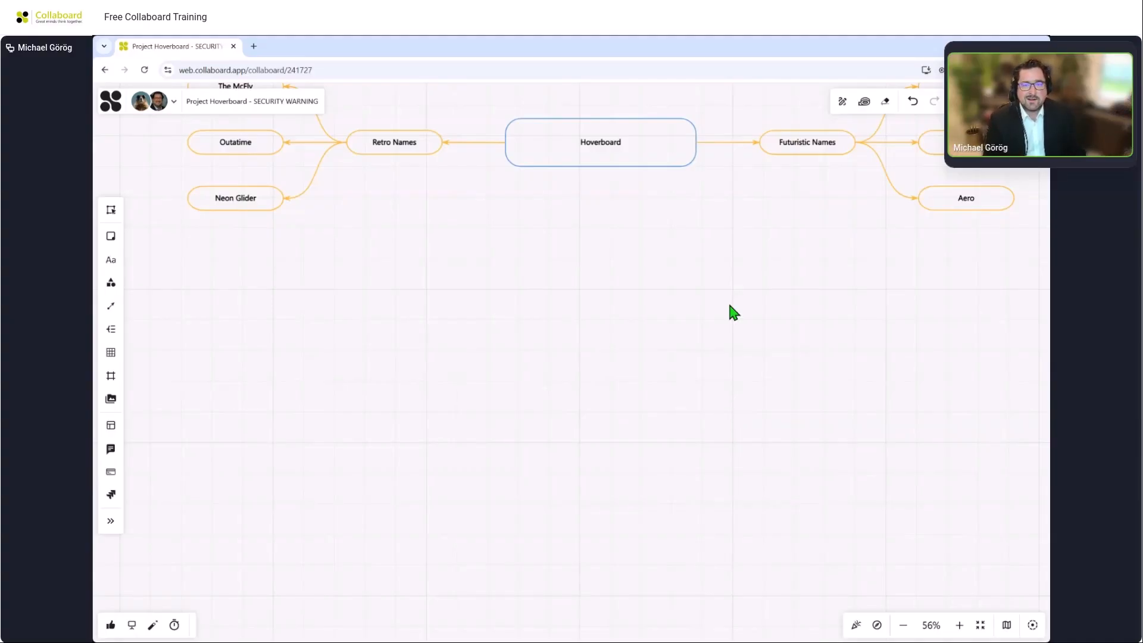
Start a timed session with the default 05:00 duration.
{"action": "left_click_drag", "start_coordinate": [730, 309], "coordinate": [731, 393]}
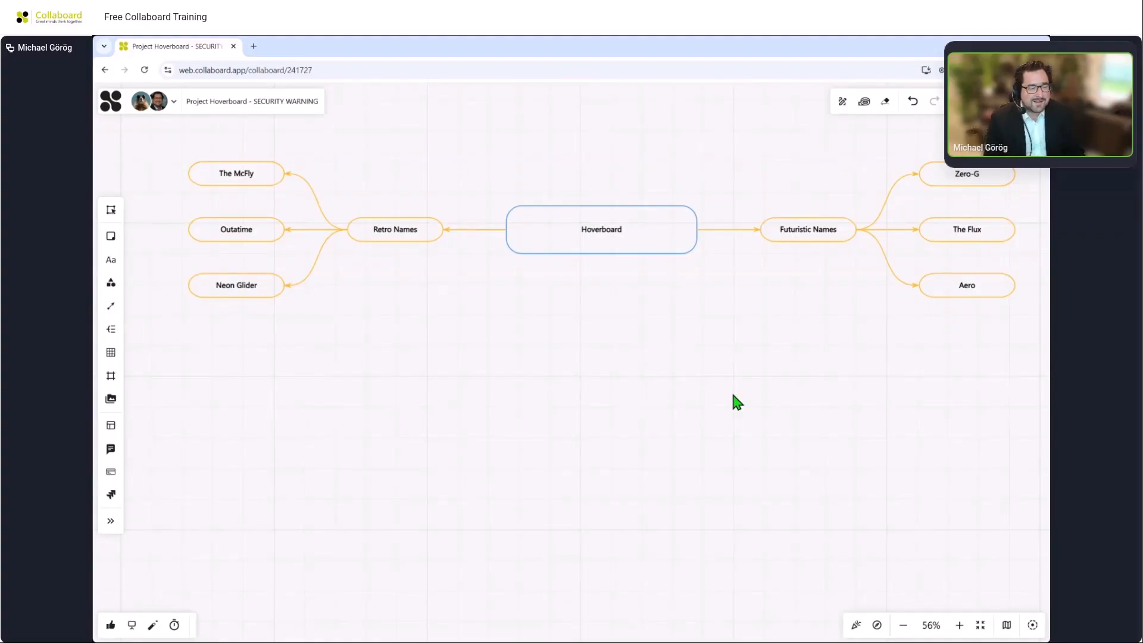
{"action": "left_click", "coordinate": [178, 628]}
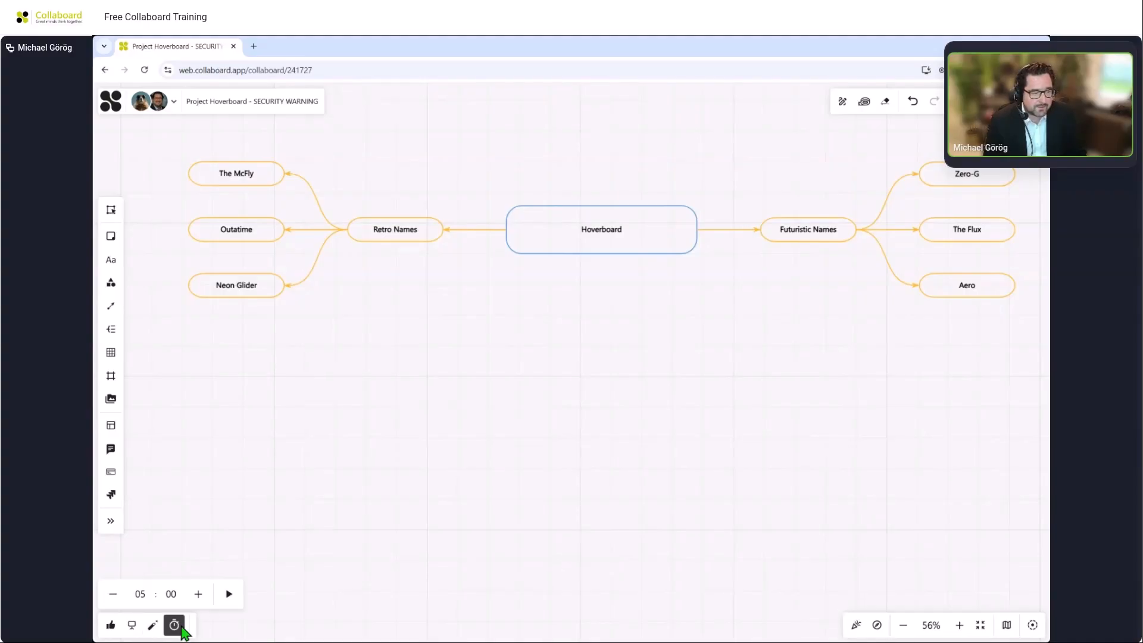
{"action": "left_click", "coordinate": [230, 595]}
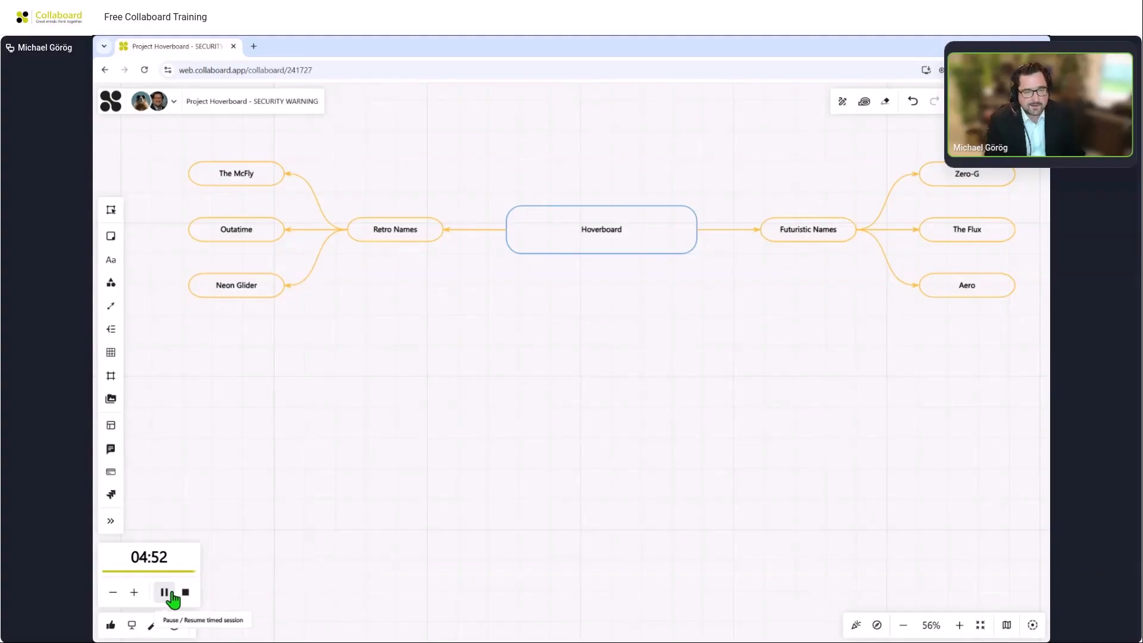
Shorten the running timed session by four minutes.
{"action": "left_click", "coordinate": [116, 598]}
{"action": "left_click", "coordinate": [117, 598]}
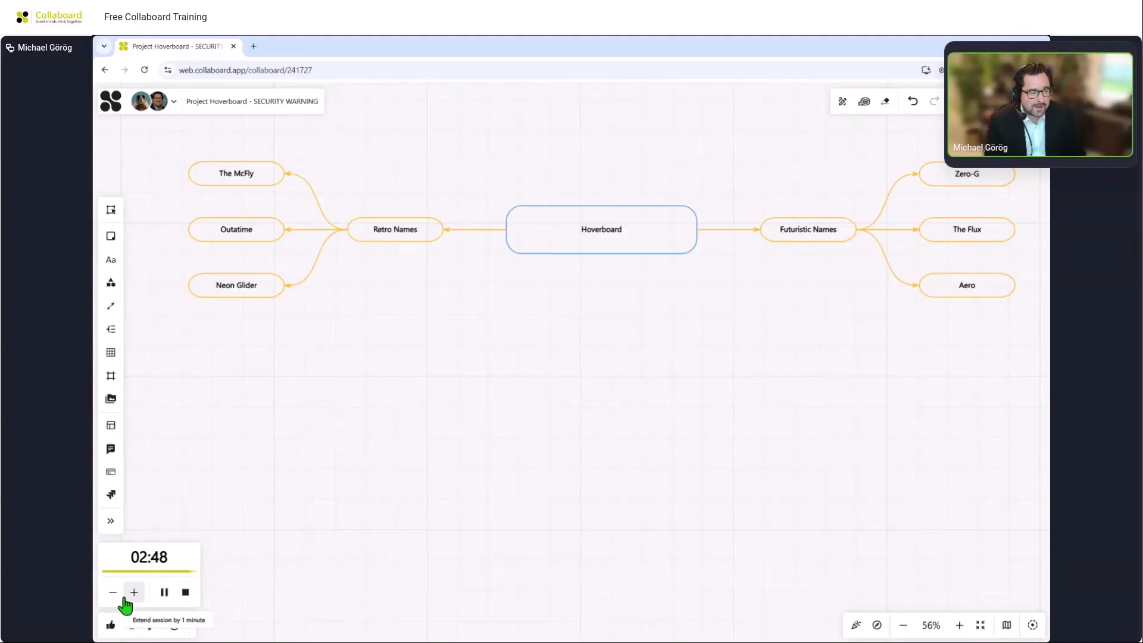
{"action": "left_click", "coordinate": [117, 599]}
{"action": "left_click", "coordinate": [117, 599]}
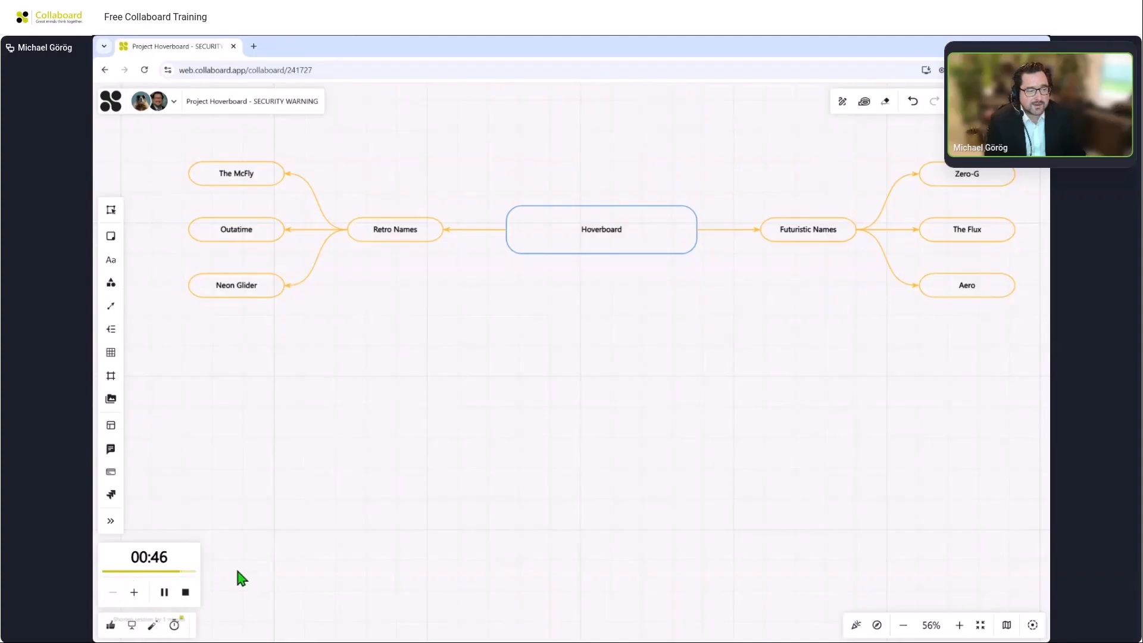
Pause and then stop the timed session.
{"action": "left_click", "coordinate": [169, 591]}
{"action": "left_click", "coordinate": [186, 592]}
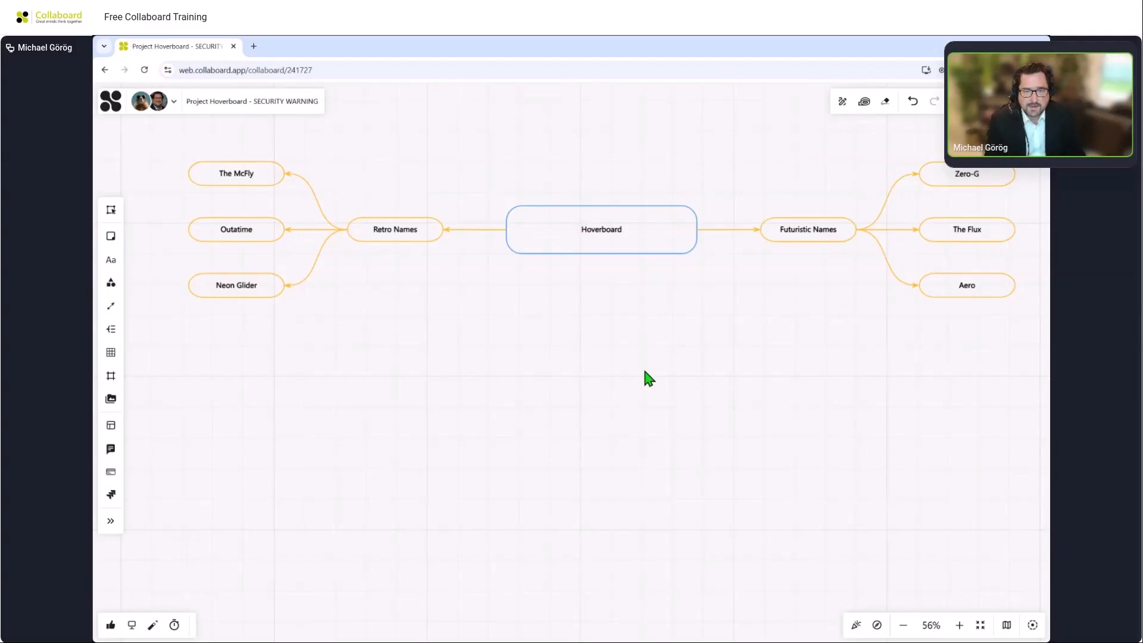
Open voting and start creating a new voting session.
{"action": "left_click_drag", "start_coordinate": [724, 332], "coordinate": [723, 362]}
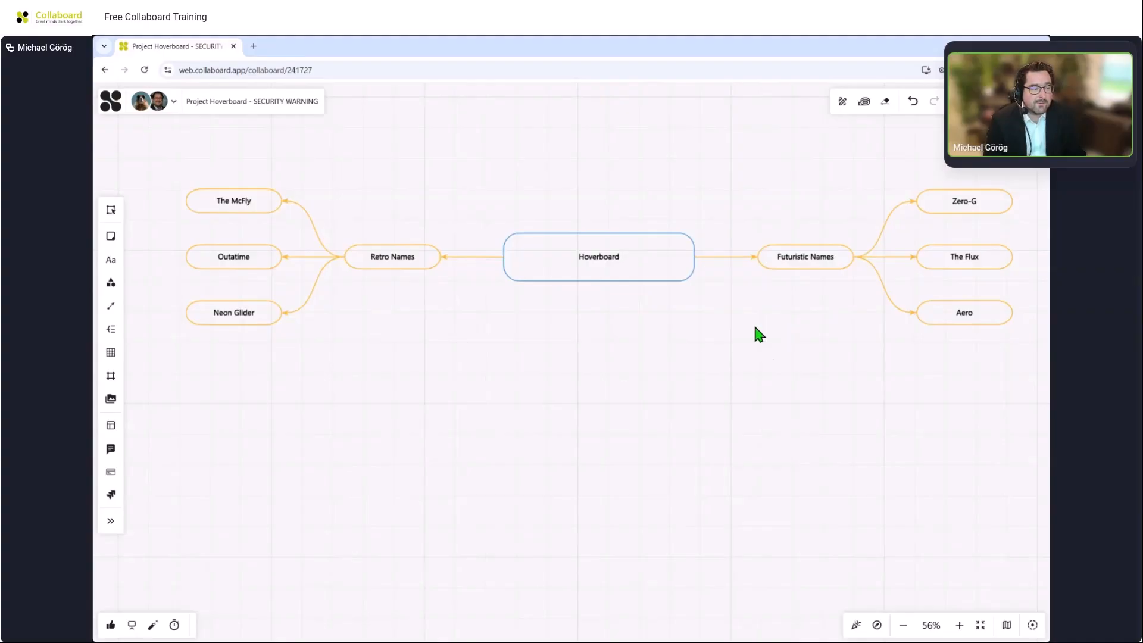
{"action": "left_click", "coordinate": [119, 622]}
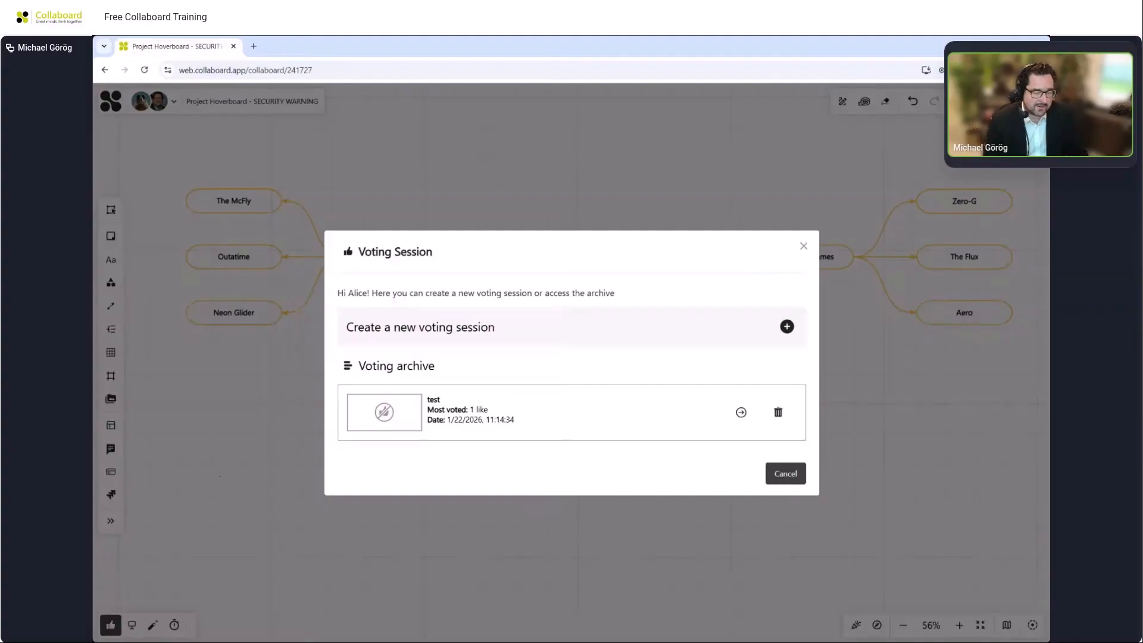
{"action": "left_click", "coordinate": [535, 333]}
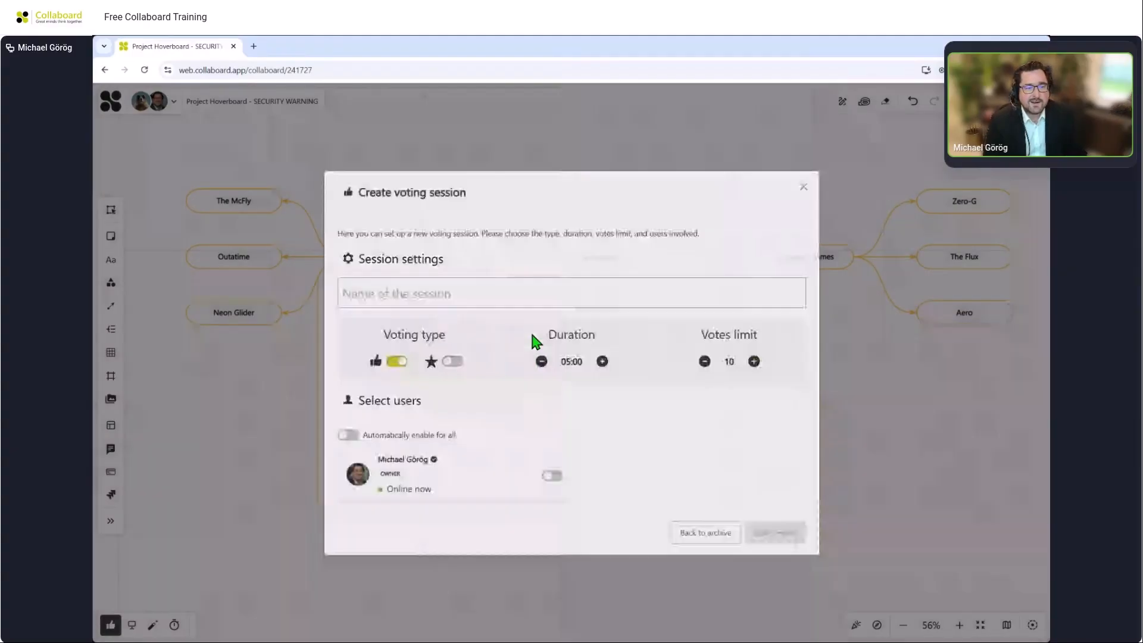
Name the voting session 'Our Product Name', choose star rating as voting type and enable it for all users.
{"action": "left_click", "coordinate": [534, 304]}
{"action": "type", "text": "Our "}
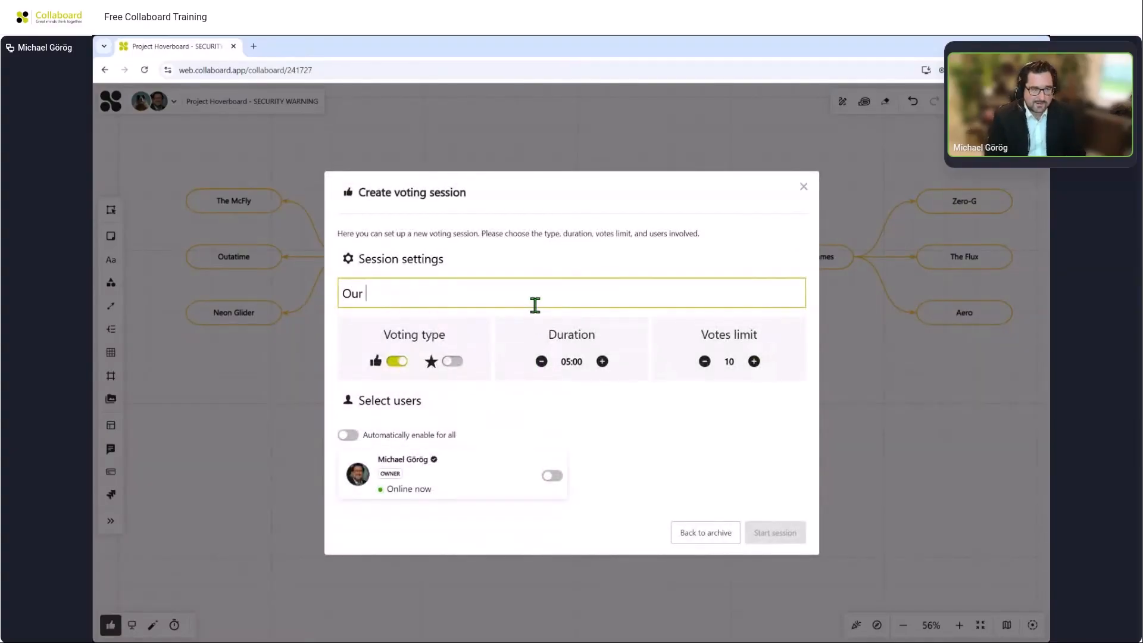
{"action": "type", "text": "Product Name"}
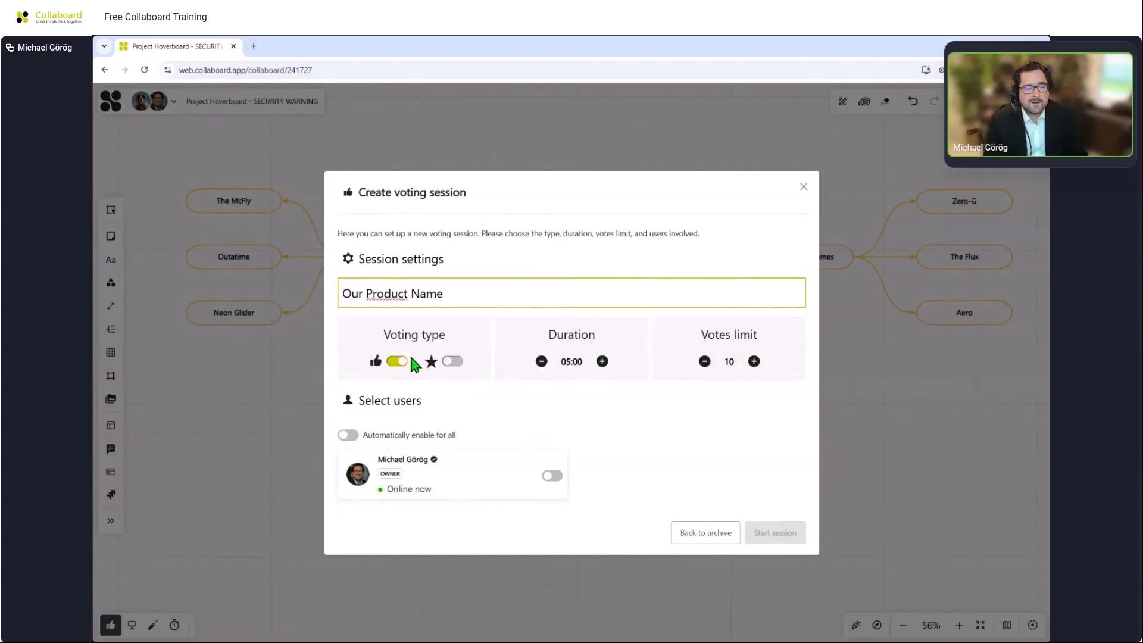
{"action": "left_click", "coordinate": [456, 363]}
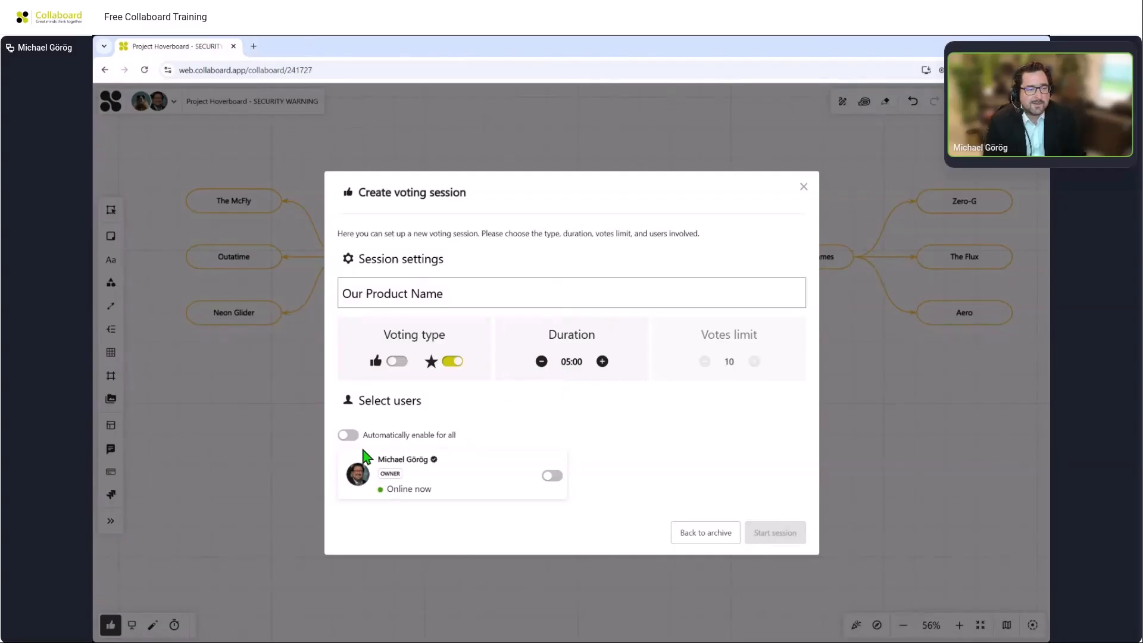
{"action": "left_click", "coordinate": [348, 435]}
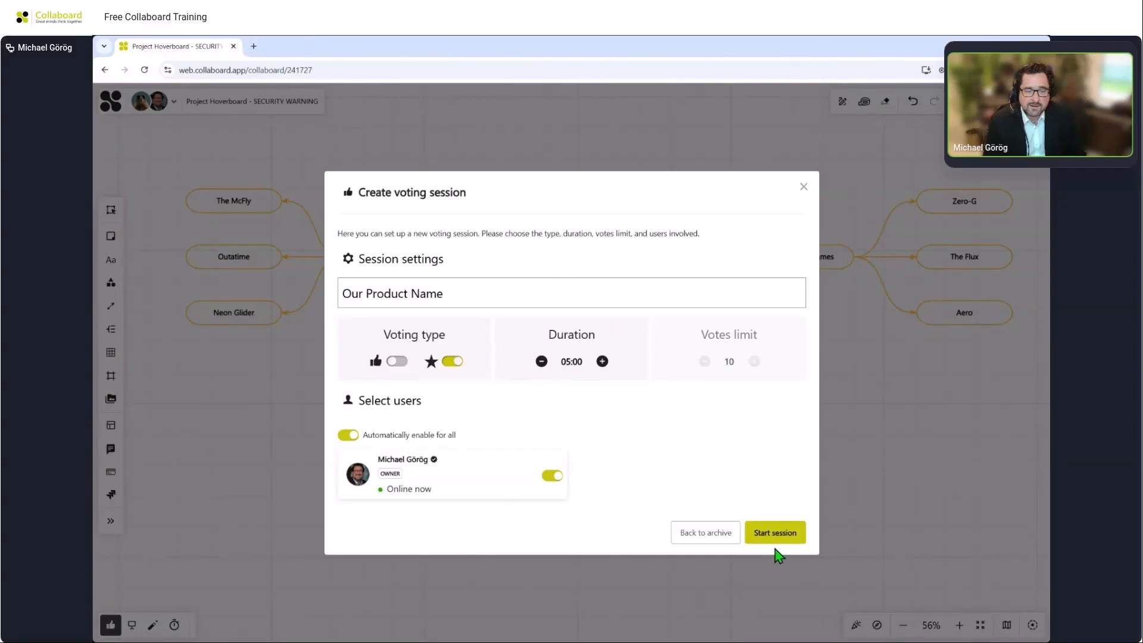
Start the voting session and rate Futuristic Names with four stars.
{"action": "left_click", "coordinate": [775, 533]}
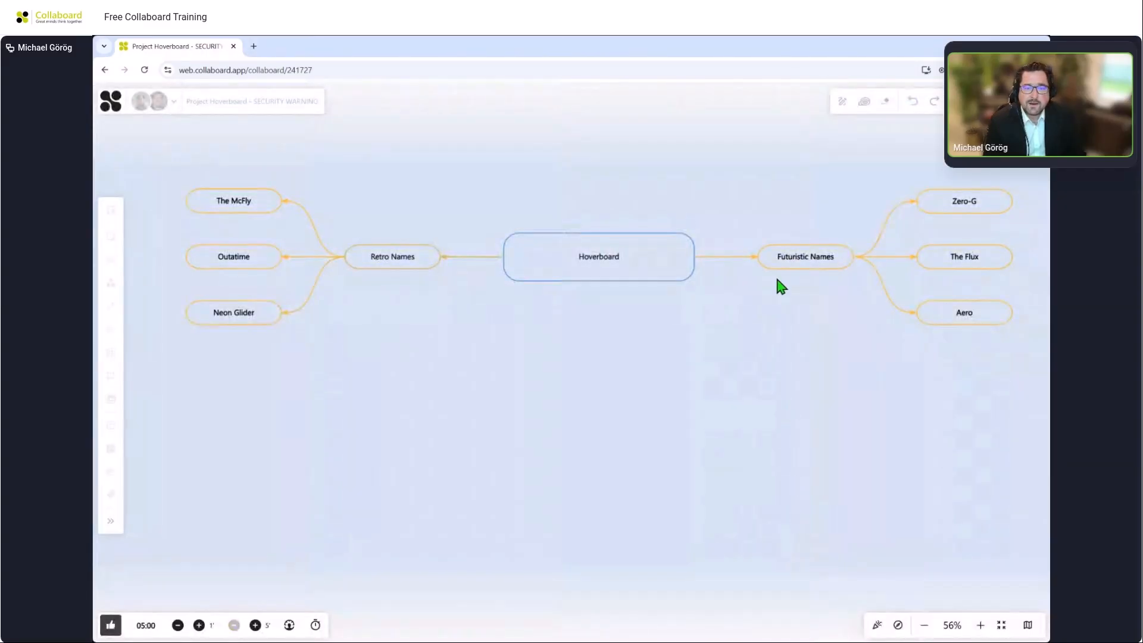
{"action": "mouse_move", "coordinate": [774, 262]}
{"action": "left_click", "coordinate": [815, 272]}
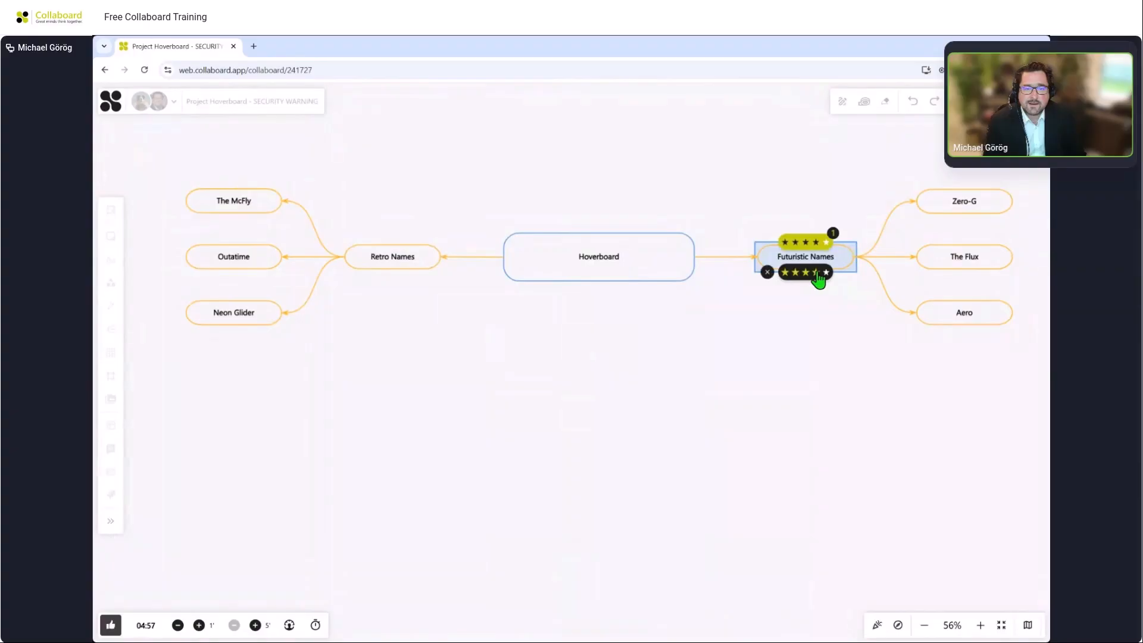
Rate The Flux with five stars, and Aero and Zero-G with two stars each.
{"action": "mouse_move", "coordinate": [937, 262]}
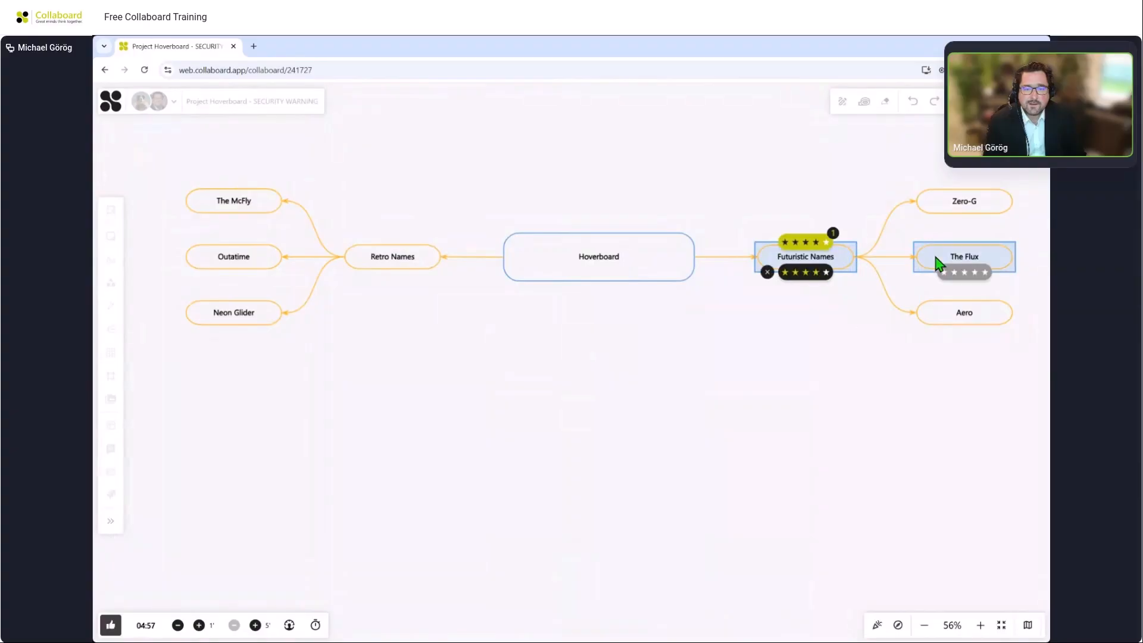
{"action": "left_click", "coordinate": [984, 273]}
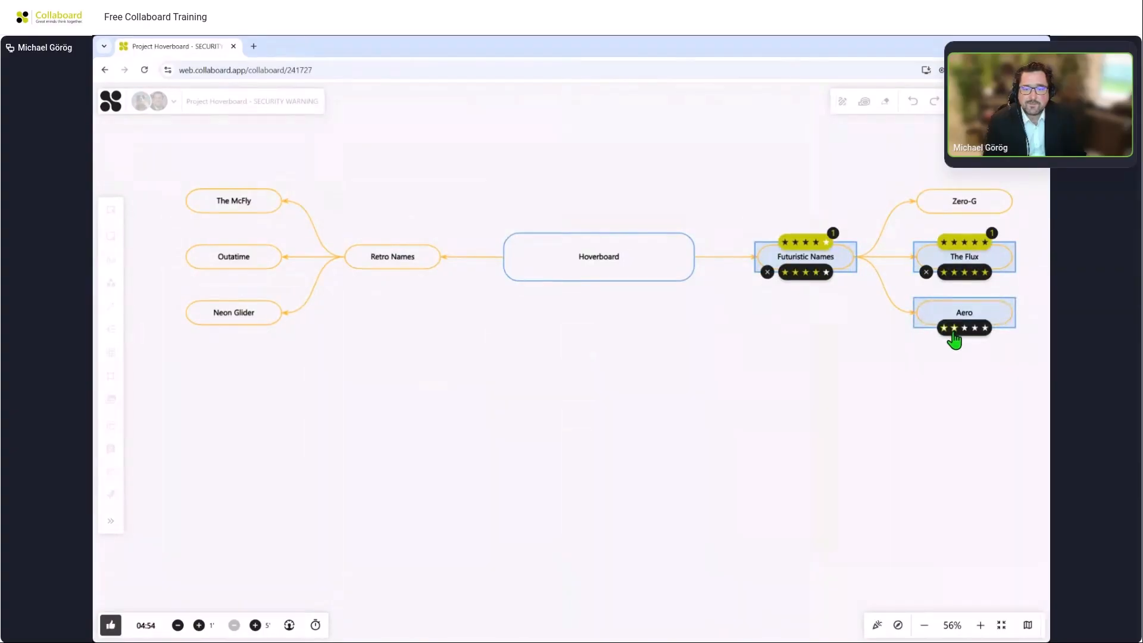
{"action": "left_click", "coordinate": [954, 328]}
{"action": "left_click", "coordinate": [954, 218]}
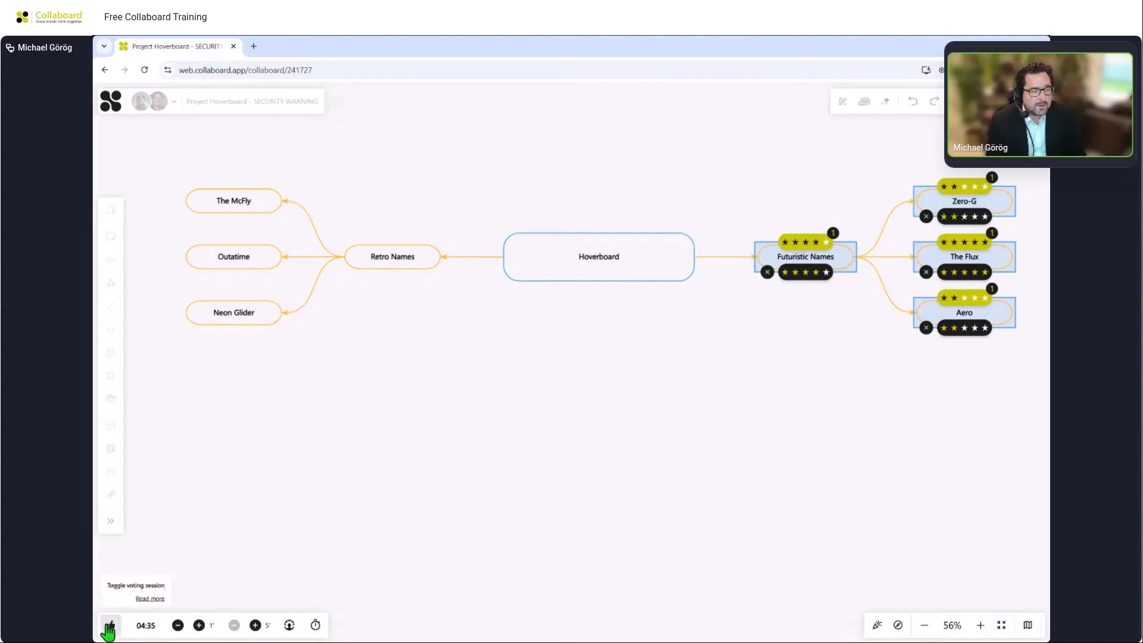
Stop the running voting session.
{"action": "left_click", "coordinate": [110, 625]}
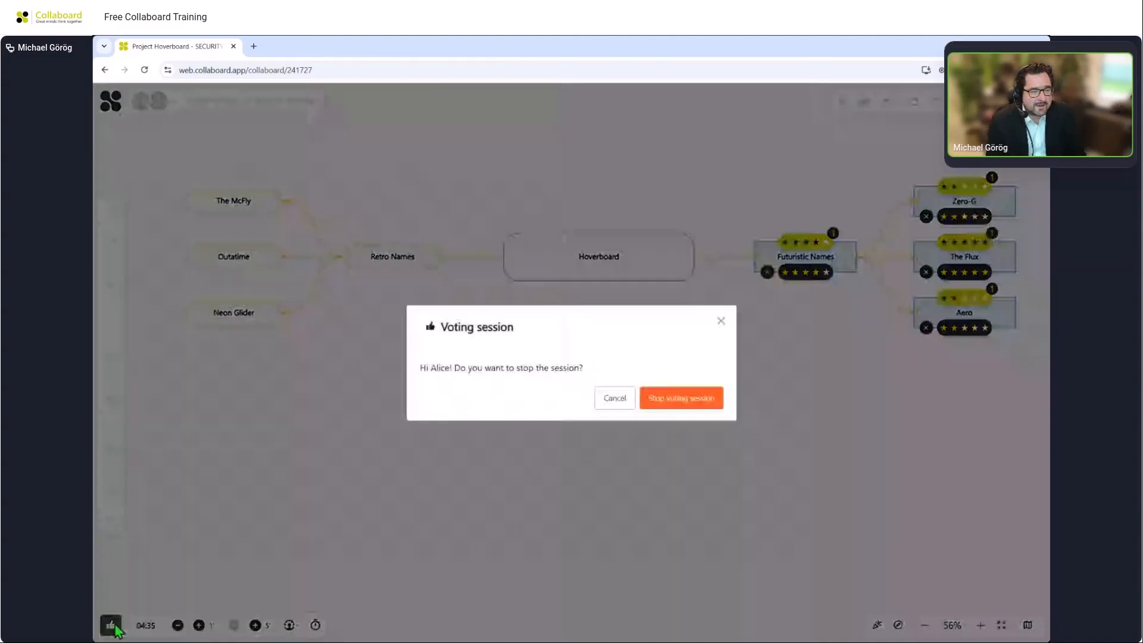
{"action": "left_click", "coordinate": [662, 401]}
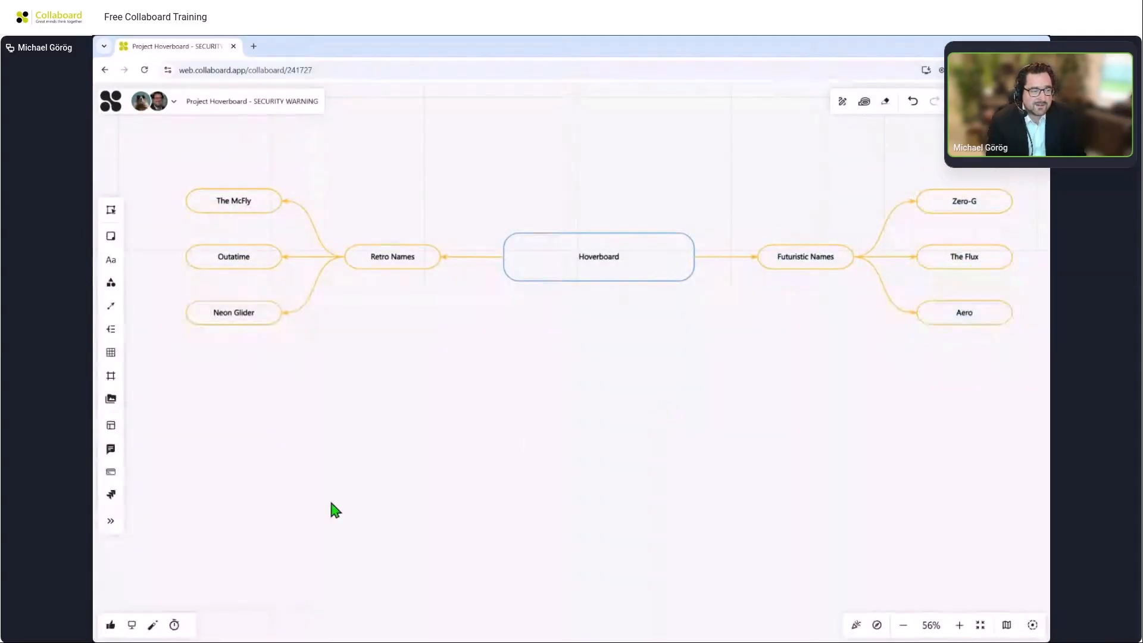
Open the 'Our Product Name' results from the voting archive and add the top result to the board.
{"action": "left_click", "coordinate": [111, 626]}
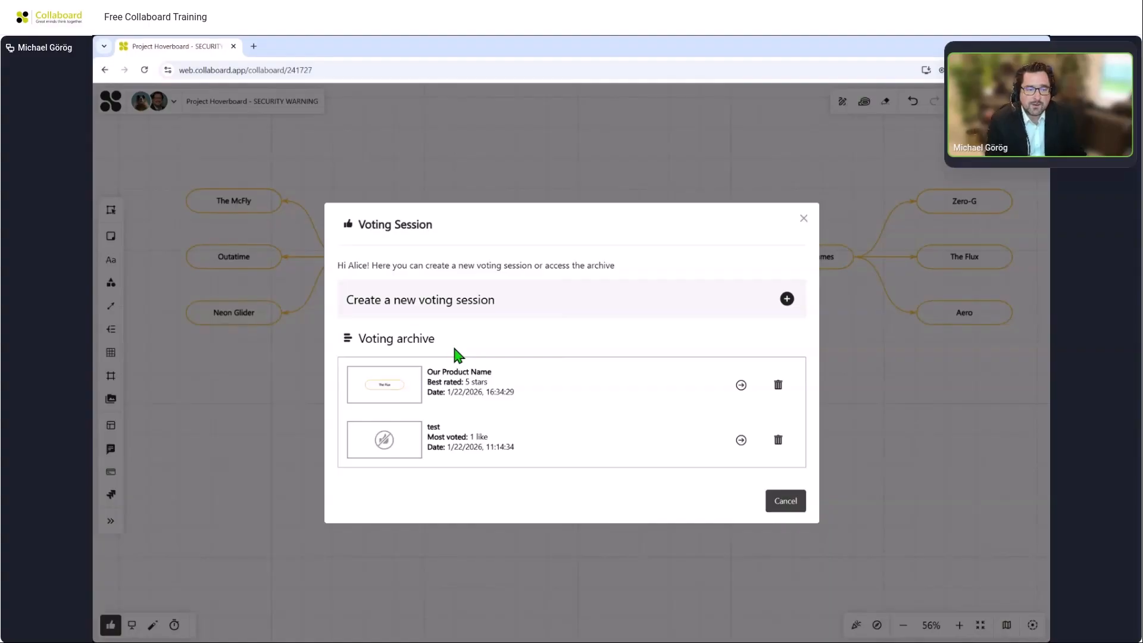
{"action": "left_click", "coordinate": [741, 386]}
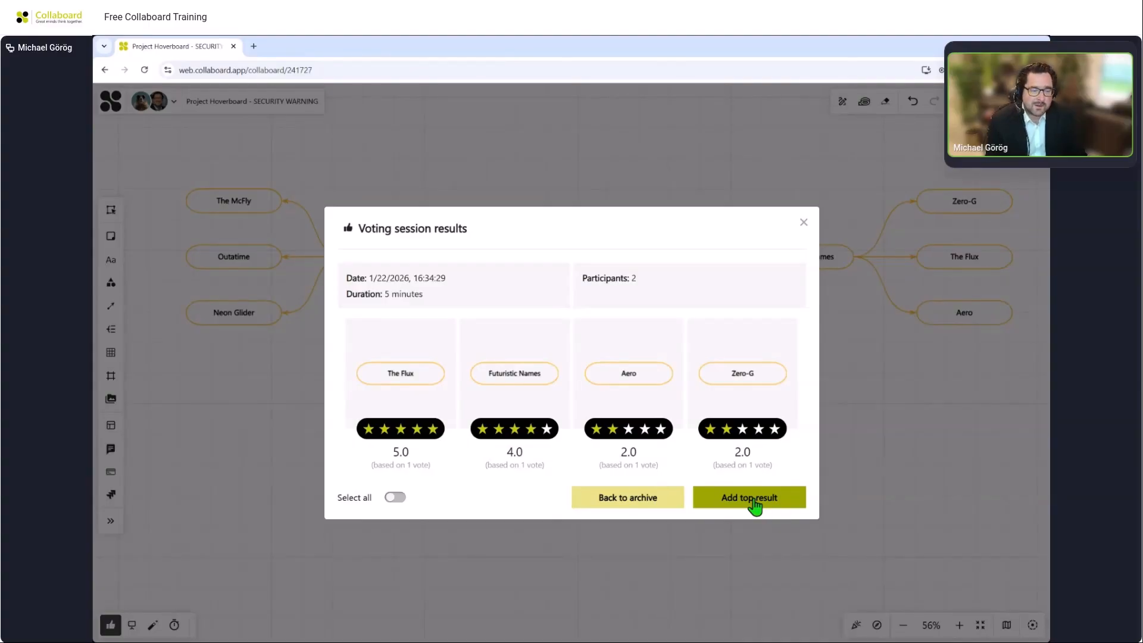
{"action": "left_click", "coordinate": [394, 498]}
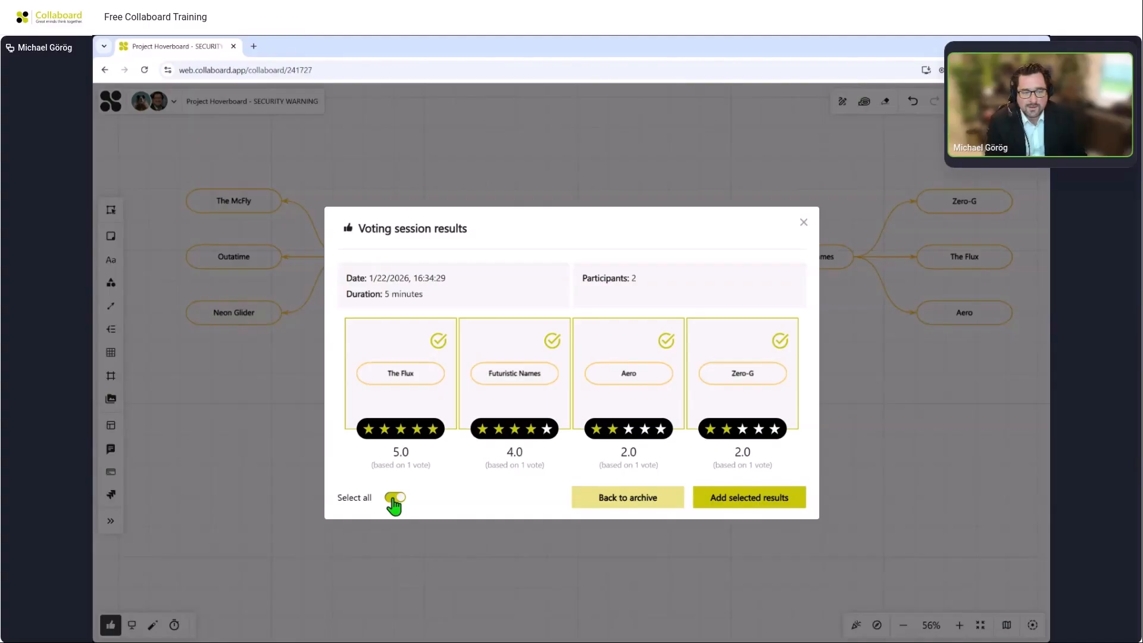
{"action": "left_click", "coordinate": [394, 499]}
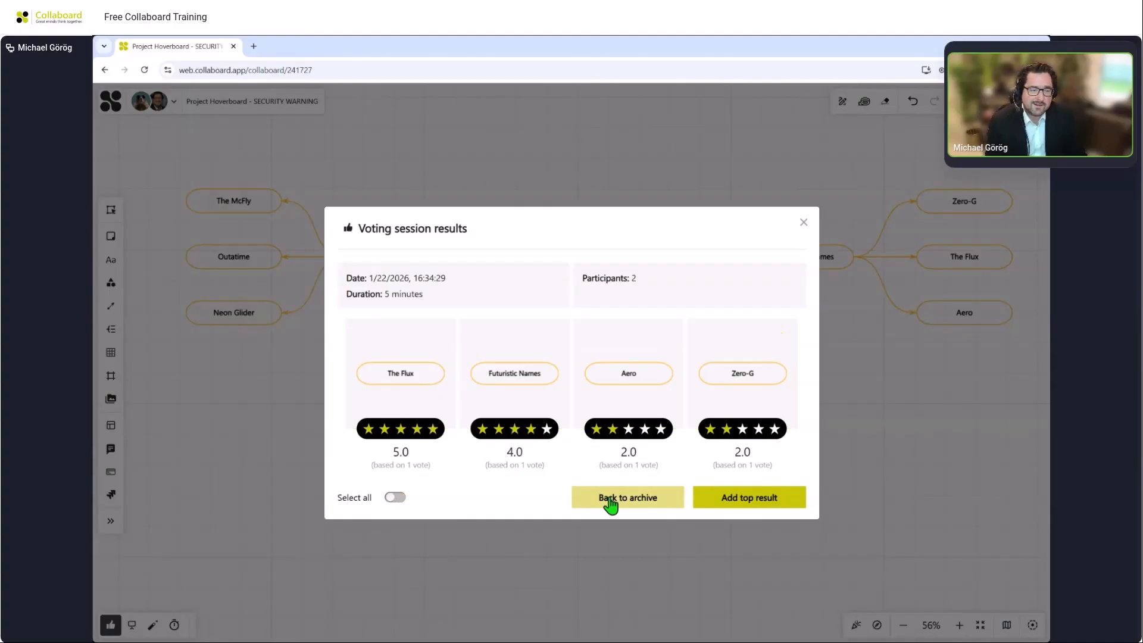
{"action": "left_click", "coordinate": [716, 506]}
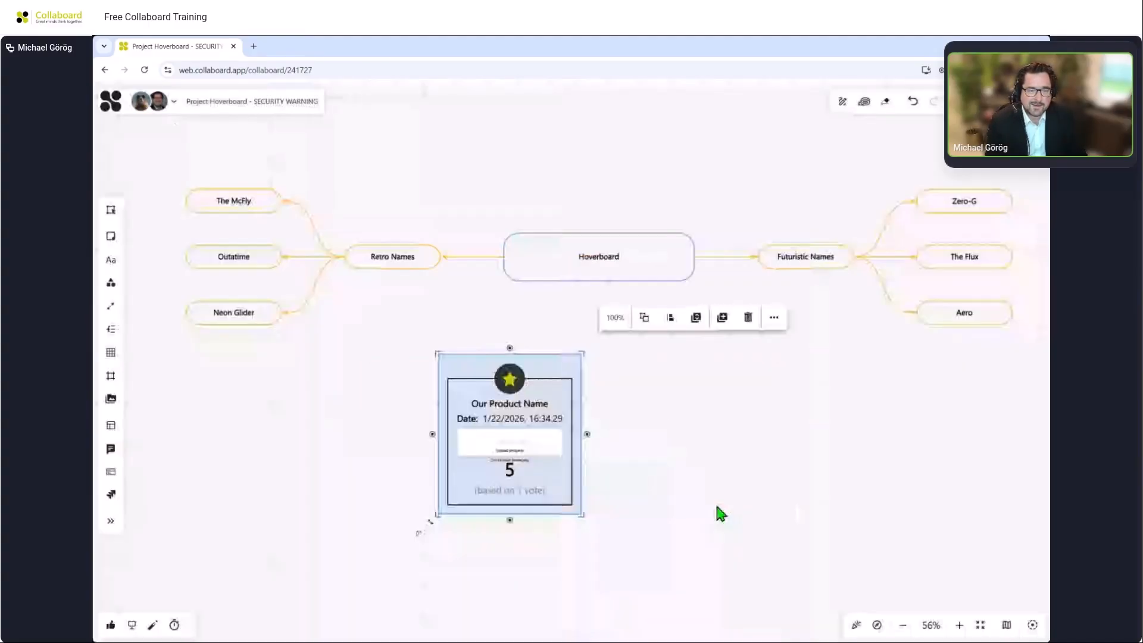
{"action": "left_click", "coordinate": [649, 469]}
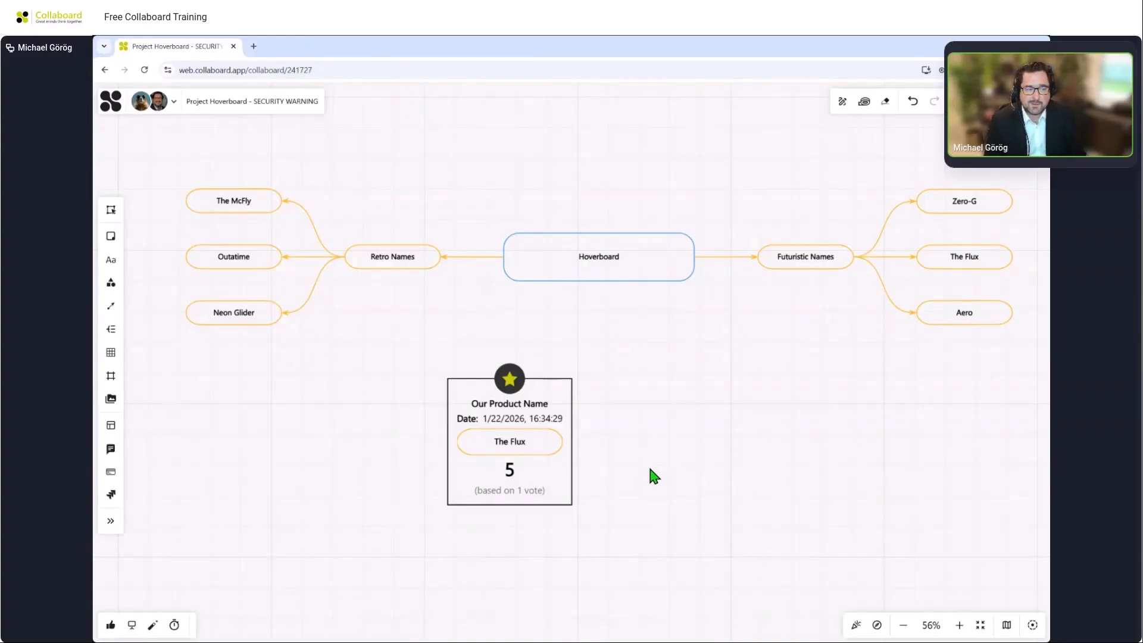
Navigate the board to the Roadmap section and the empty area below it.
{"action": "scroll", "coordinate": [649, 469], "scroll_direction": "down", "scroll_amount": 2}
{"action": "scroll", "coordinate": [650, 469], "scroll_direction": "down", "scroll_amount": 4}
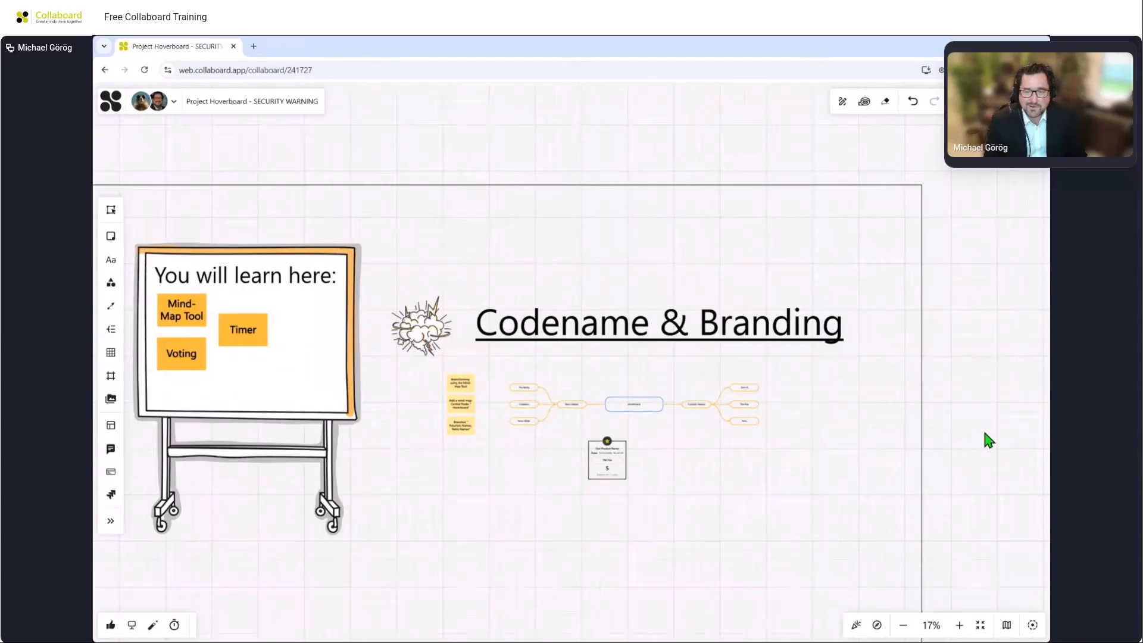
{"action": "left_click_drag", "start_coordinate": [985, 435], "coordinate": [698, 442]}
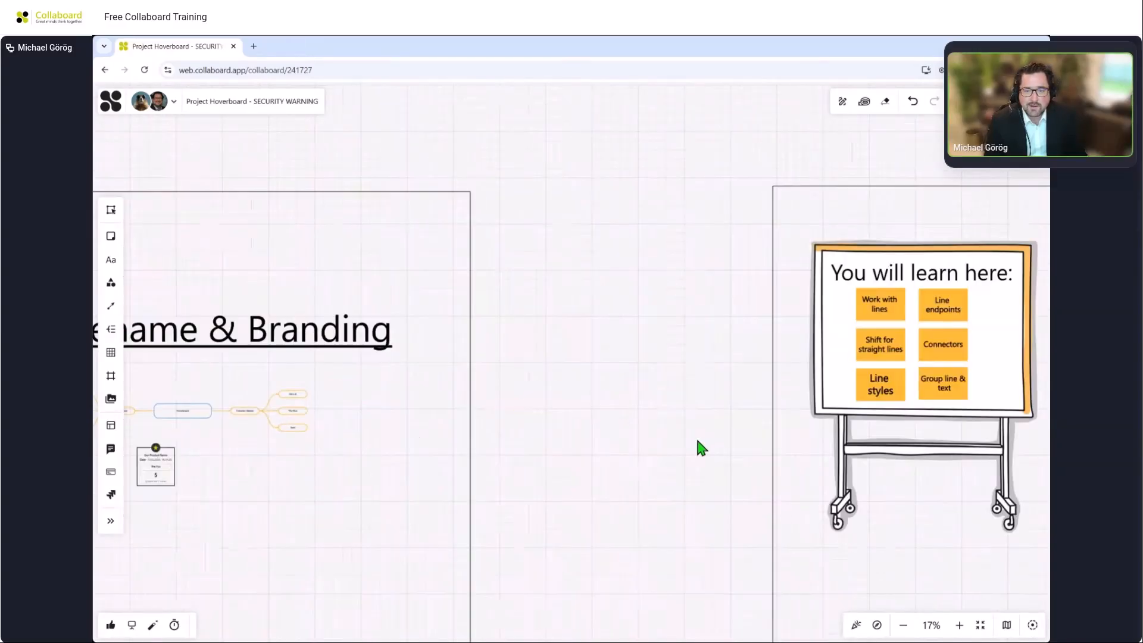
{"action": "left_click_drag", "start_coordinate": [1018, 446], "coordinate": [696, 453]}
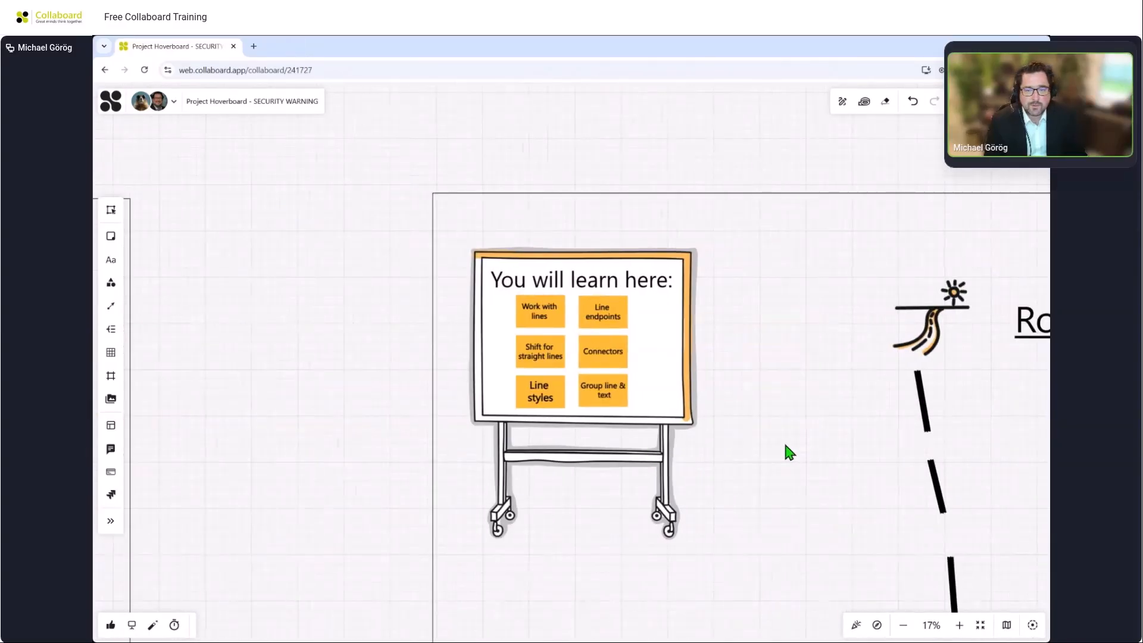
{"action": "left_click_drag", "start_coordinate": [784, 444], "coordinate": [625, 444]}
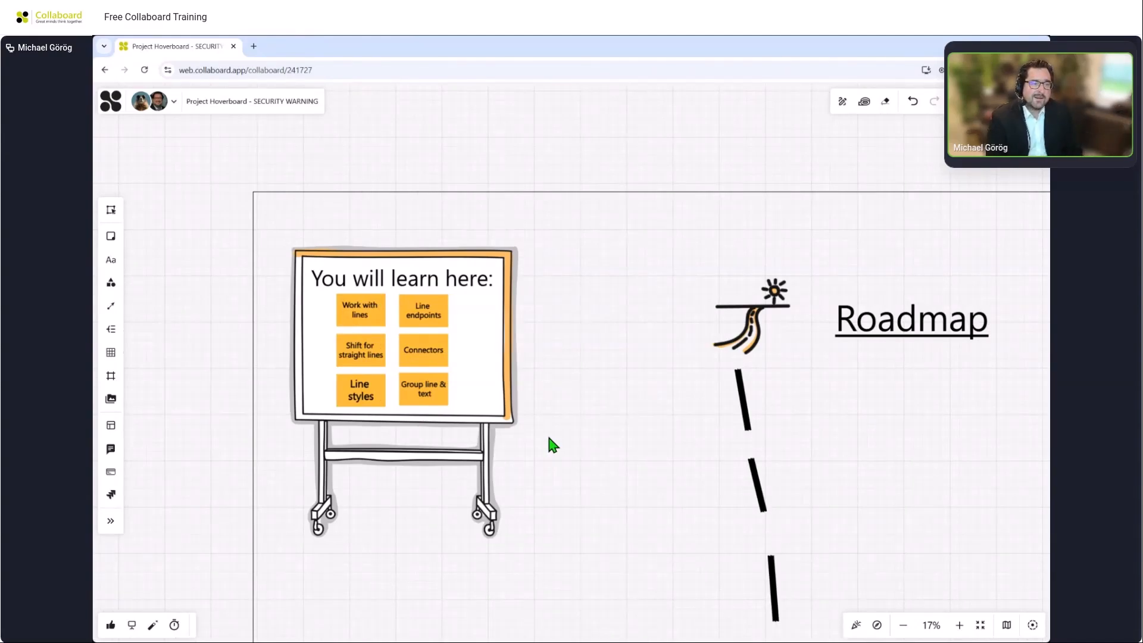
{"action": "scroll", "coordinate": [553, 443], "scroll_direction": "up", "scroll_amount": 3}
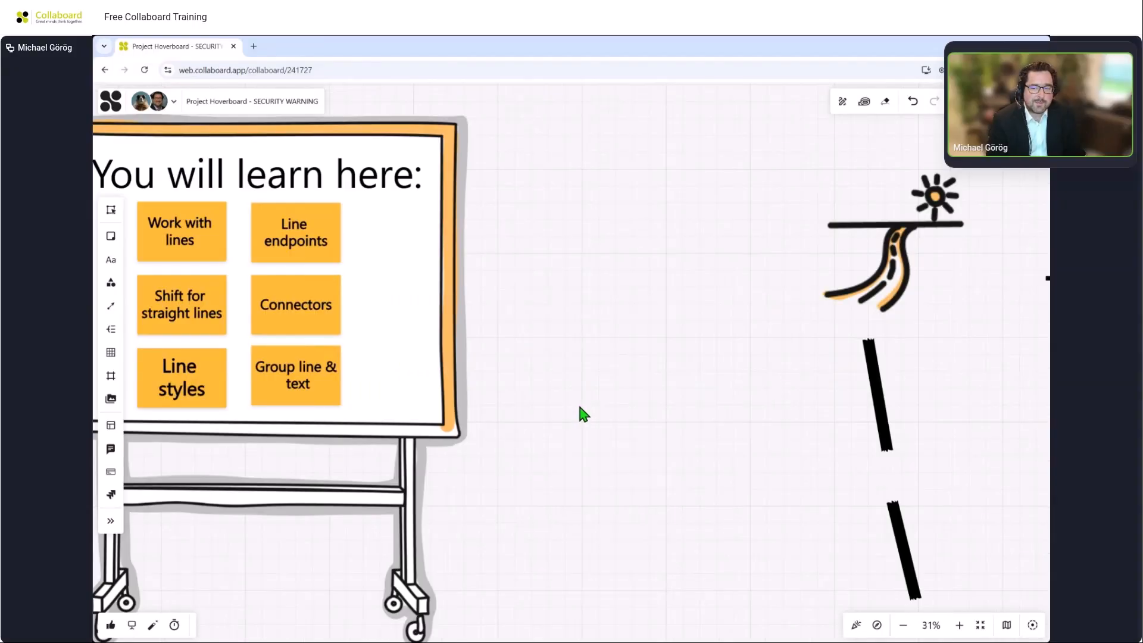
{"action": "left_click_drag", "start_coordinate": [579, 414], "coordinate": [817, 440]}
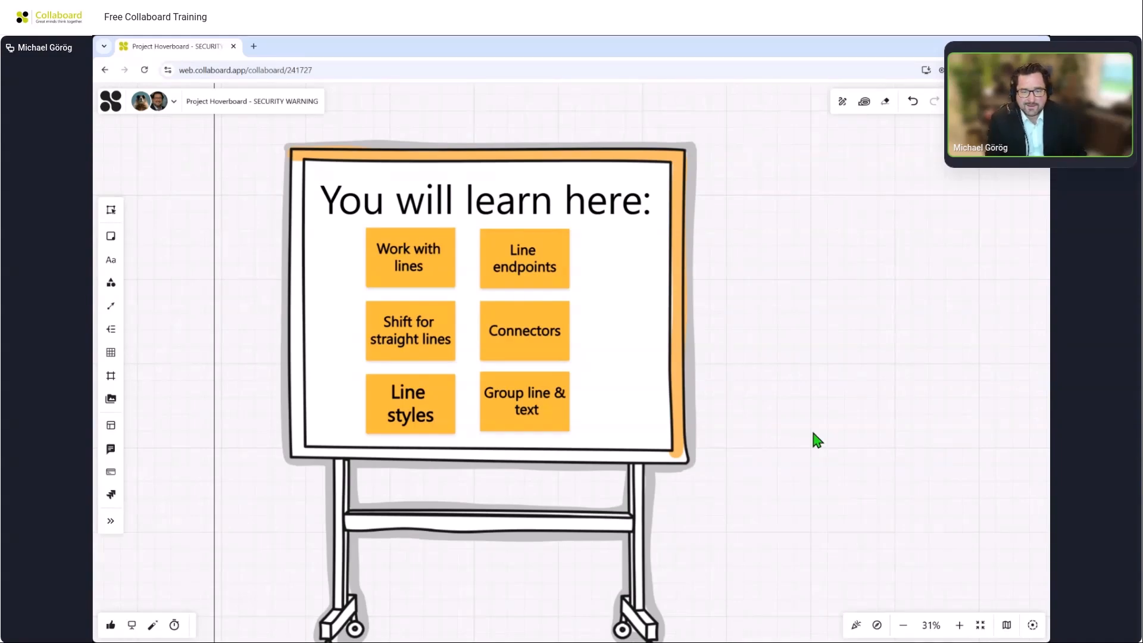
{"action": "scroll", "coordinate": [813, 433], "scroll_direction": "down", "scroll_amount": 3}
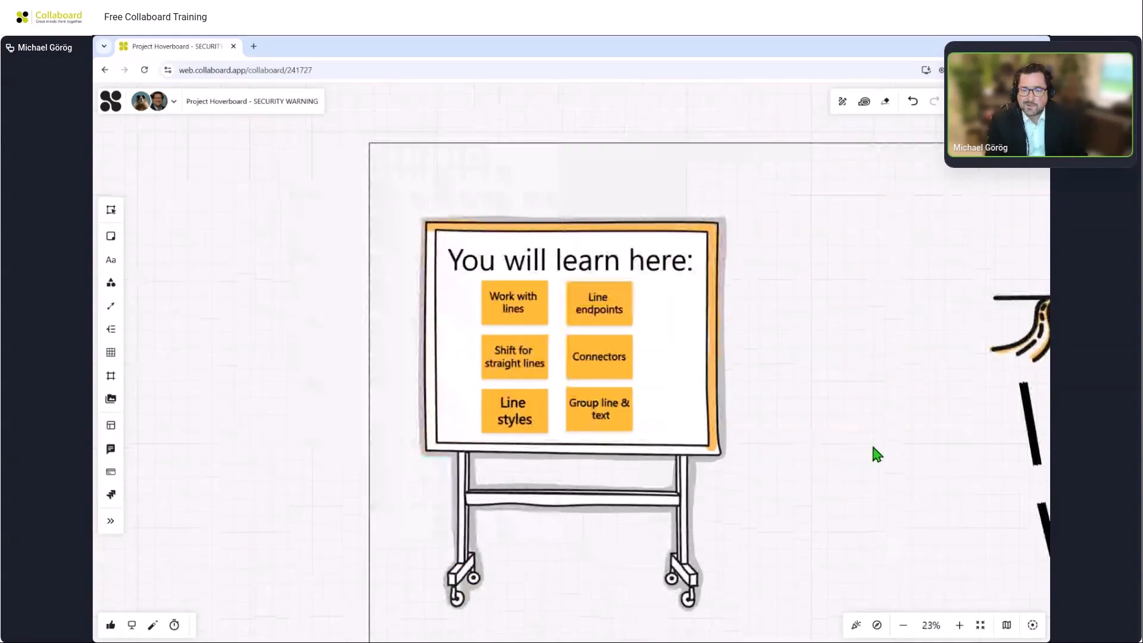
{"action": "left_click_drag", "start_coordinate": [872, 448], "coordinate": [489, 441]}
{"action": "left_click_drag", "start_coordinate": [755, 523], "coordinate": [673, 360]}
{"action": "scroll", "coordinate": [703, 581], "scroll_direction": "down", "scroll_amount": 3}
{"action": "left_click_drag", "start_coordinate": [704, 583], "coordinate": [688, 464]}
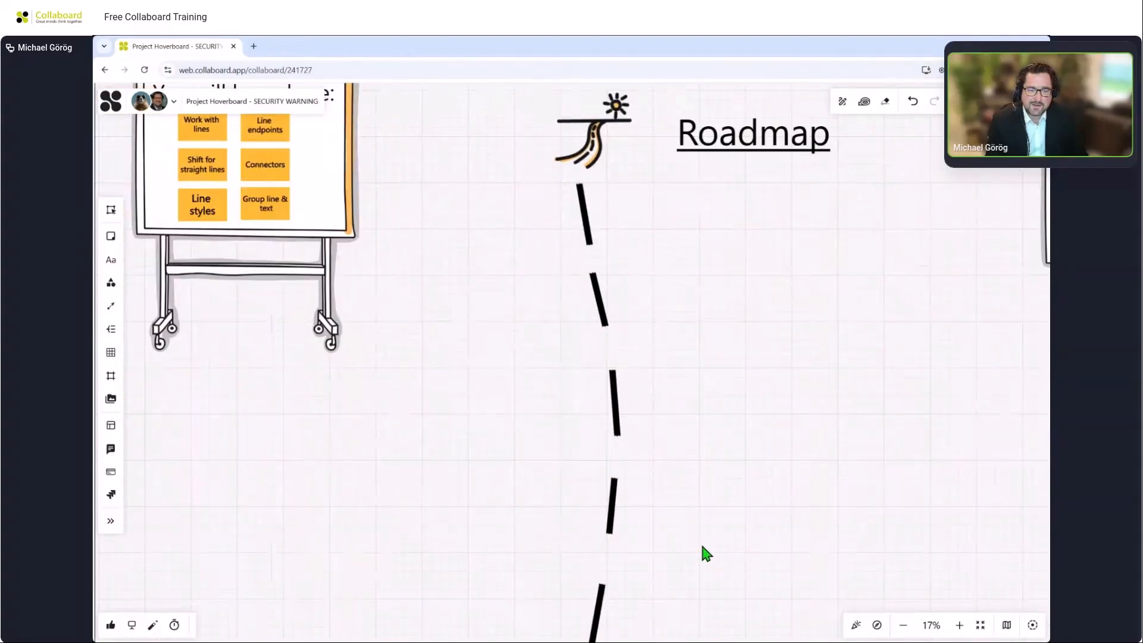
{"action": "left_click_drag", "start_coordinate": [701, 547], "coordinate": [683, 373]}
{"action": "mouse_move", "coordinate": [670, 536]}
{"action": "left_mouse_down"}
{"action": "mouse_move", "coordinate": [692, 457]}
{"action": "mouse_move", "coordinate": [719, 444]}
{"action": "left_mouse_up"}
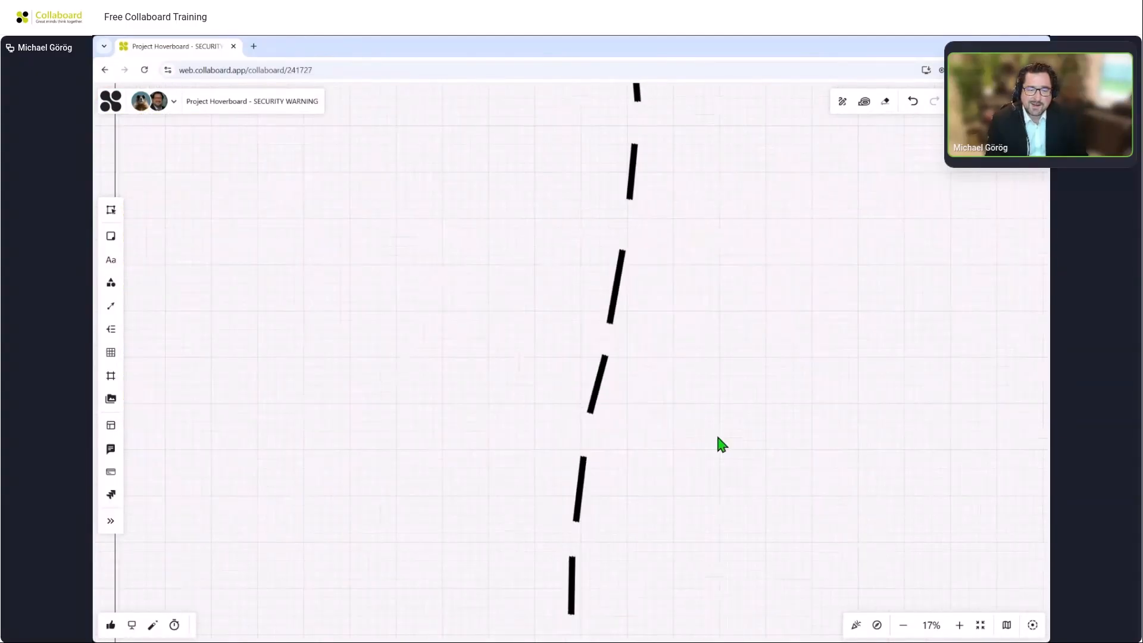
{"action": "left_click_drag", "start_coordinate": [715, 531], "coordinate": [735, 410]}
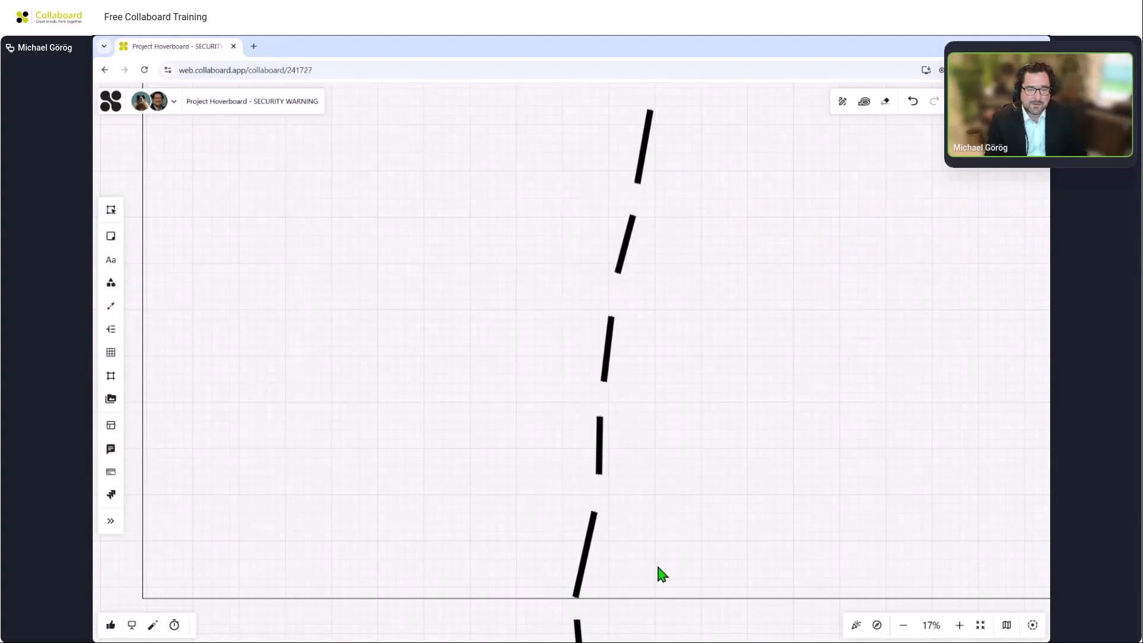
{"action": "scroll", "coordinate": [656, 559], "scroll_direction": "down", "scroll_amount": 10}
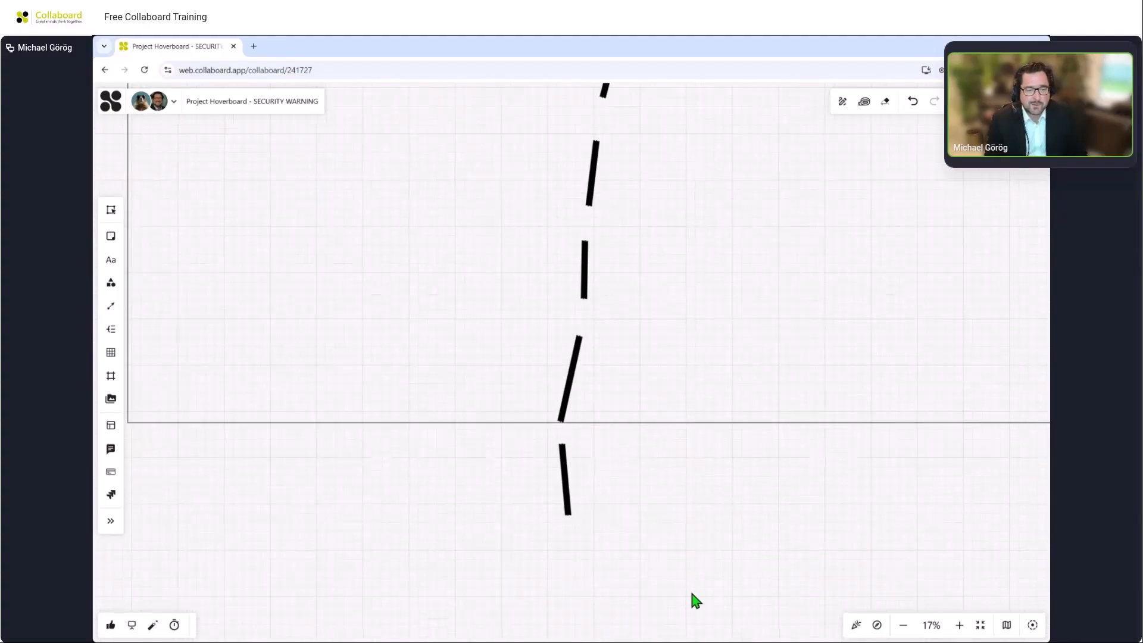
{"action": "scroll", "coordinate": [671, 211], "scroll_direction": "down", "scroll_amount": 3}
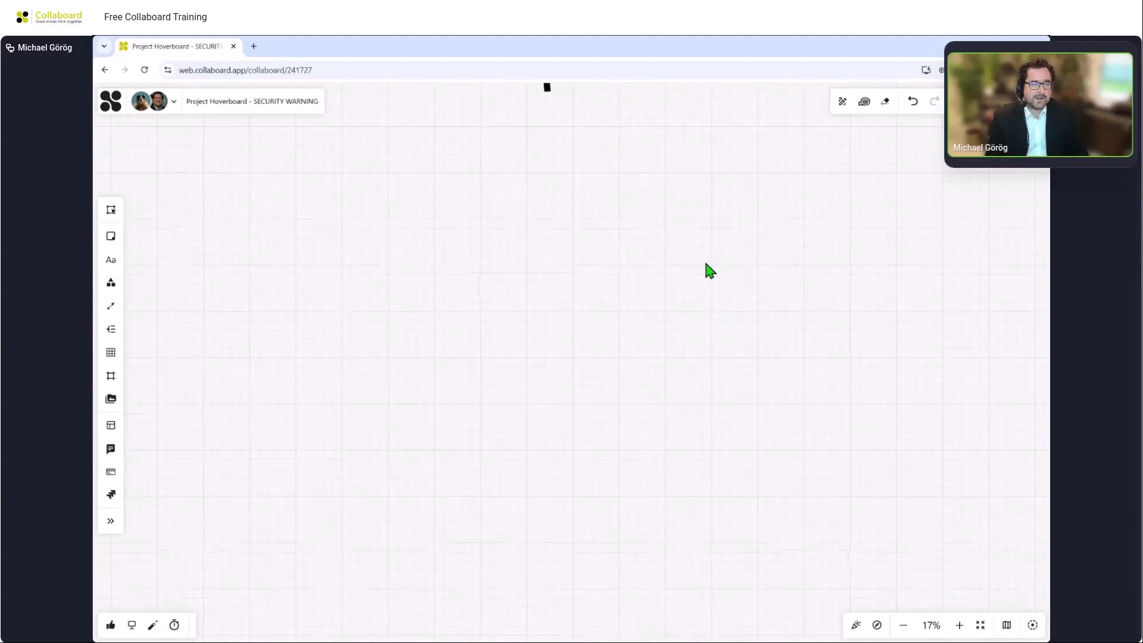
{"action": "scroll", "coordinate": [664, 244], "scroll_direction": "up", "scroll_amount": 3}
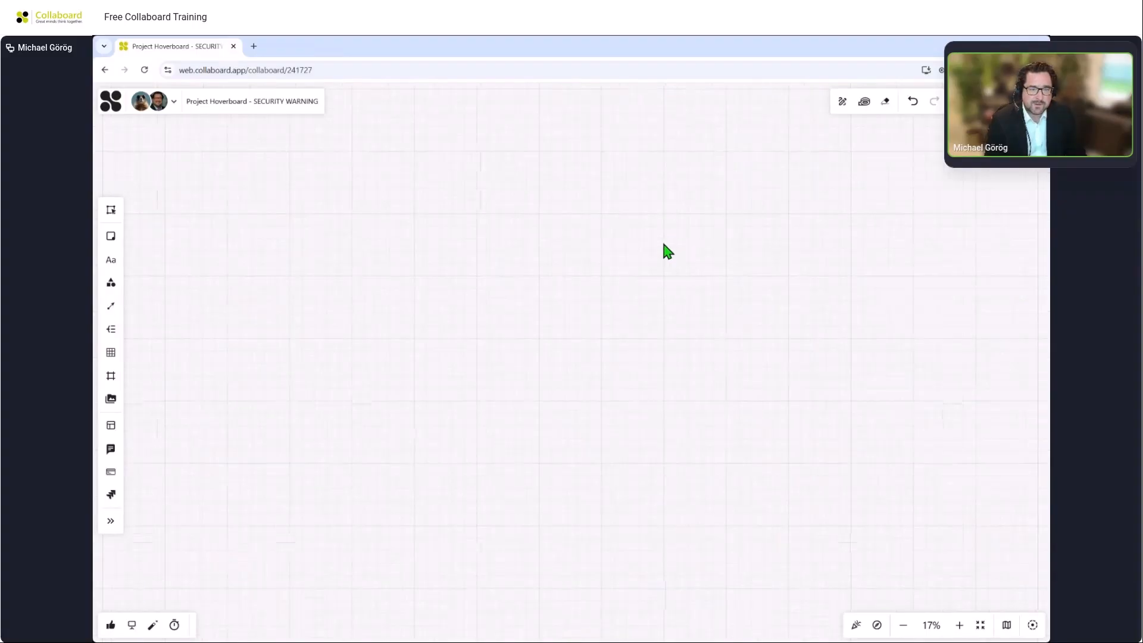
{"action": "scroll", "coordinate": [663, 244], "scroll_direction": "up", "scroll_amount": 2}
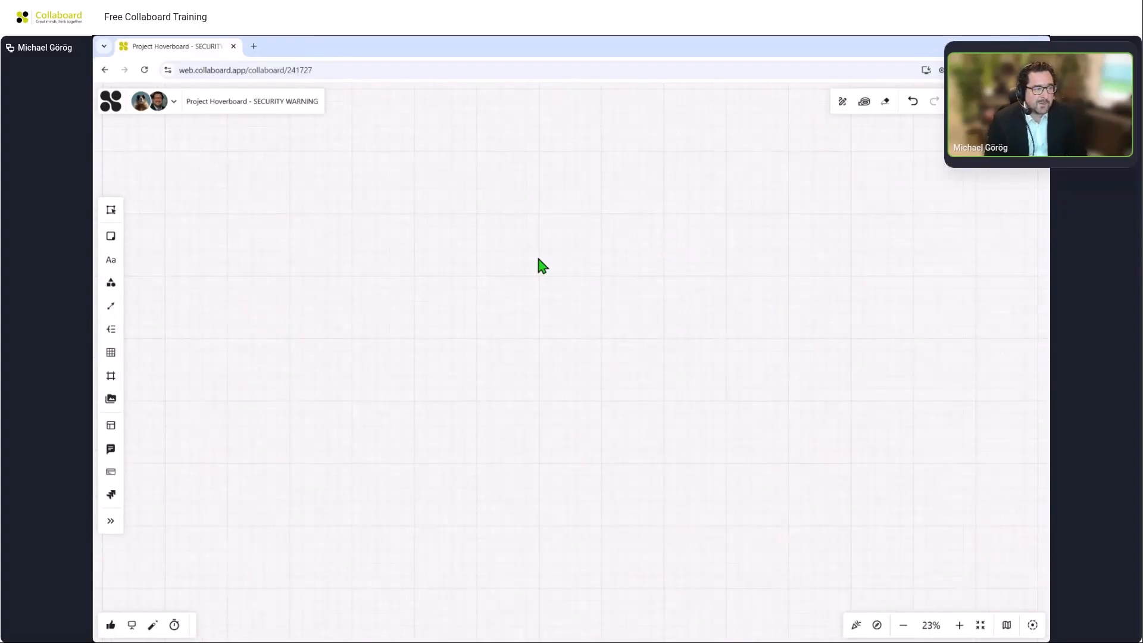
Draw a horizontal straight line and set its thickness to 15.
{"action": "left_click", "coordinate": [113, 310]}
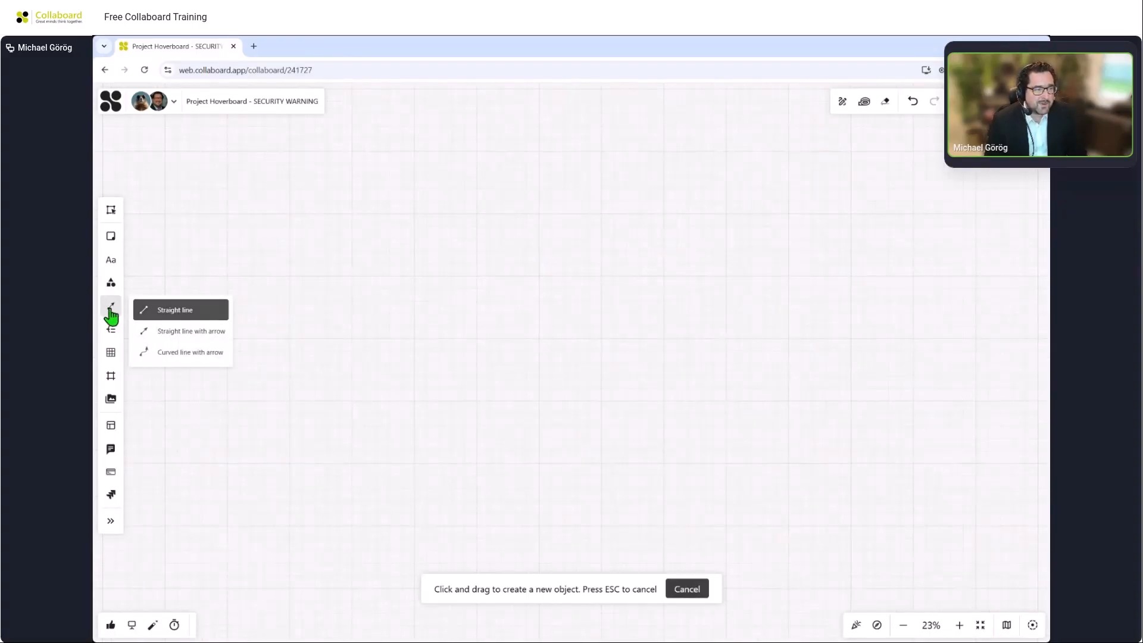
{"action": "left_click_drag", "start_coordinate": [254, 287], "coordinate": [865, 287]}
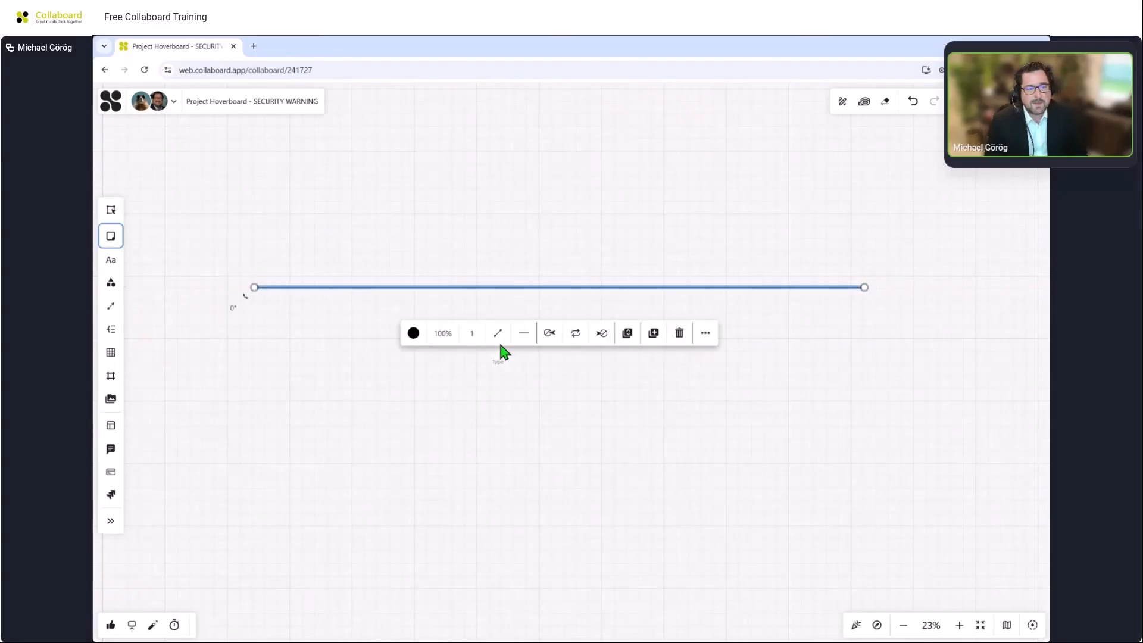
{"action": "left_click", "coordinate": [473, 335]}
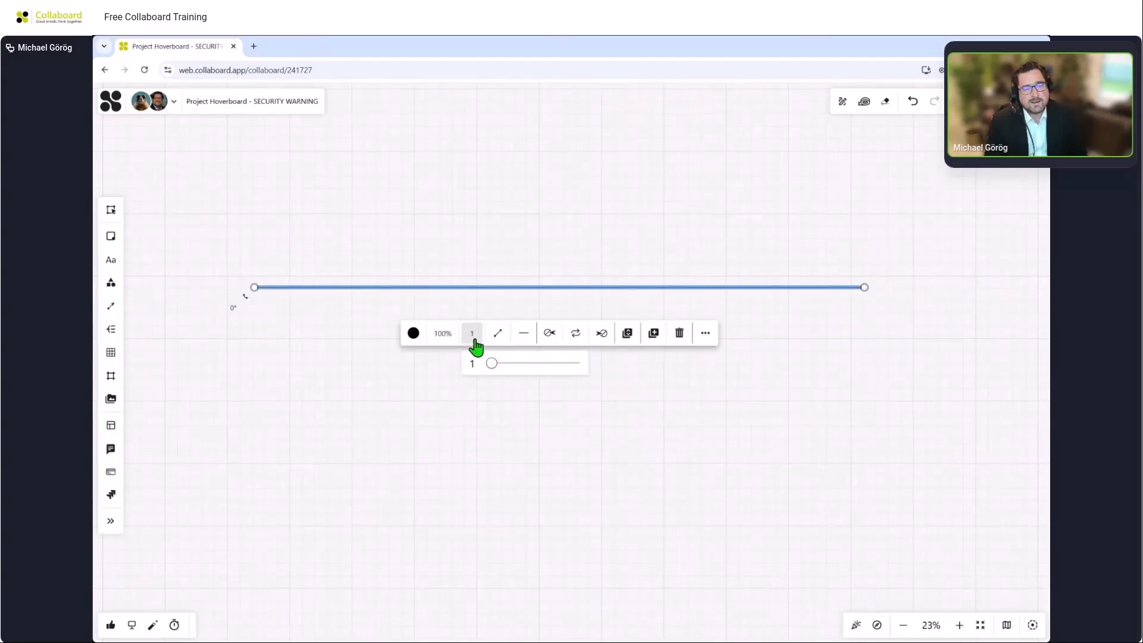
{"action": "left_click_drag", "start_coordinate": [491, 363], "coordinate": [684, 357]}
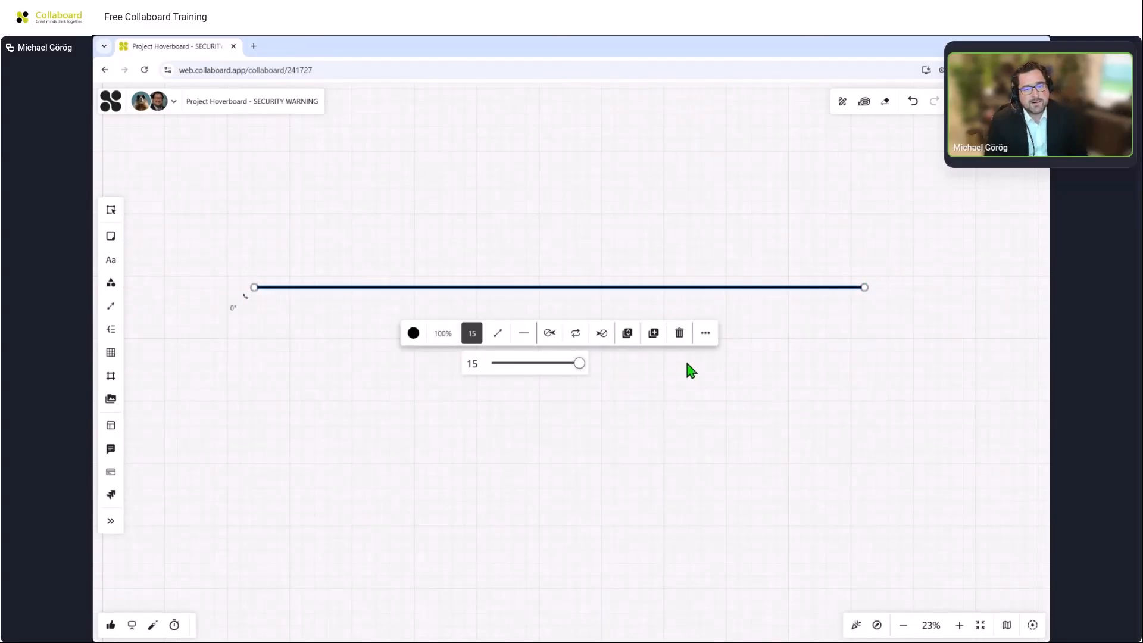
Give the line a Standard end arrow.
{"action": "left_click", "coordinate": [602, 334]}
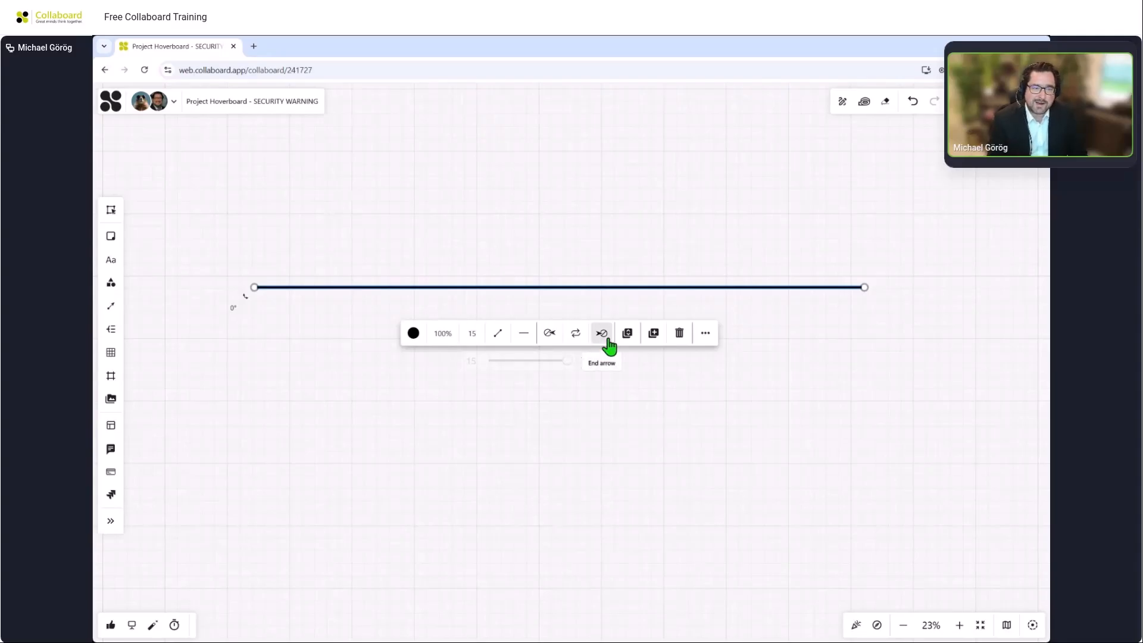
{"action": "left_click", "coordinate": [621, 494]}
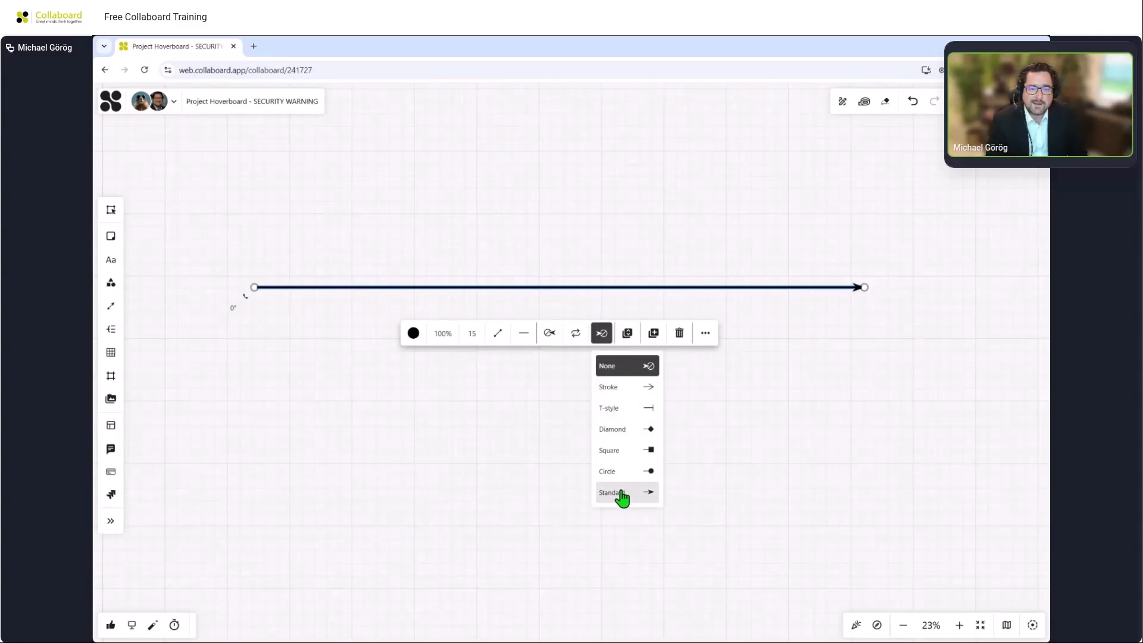
{"action": "left_click", "coordinate": [623, 218]}
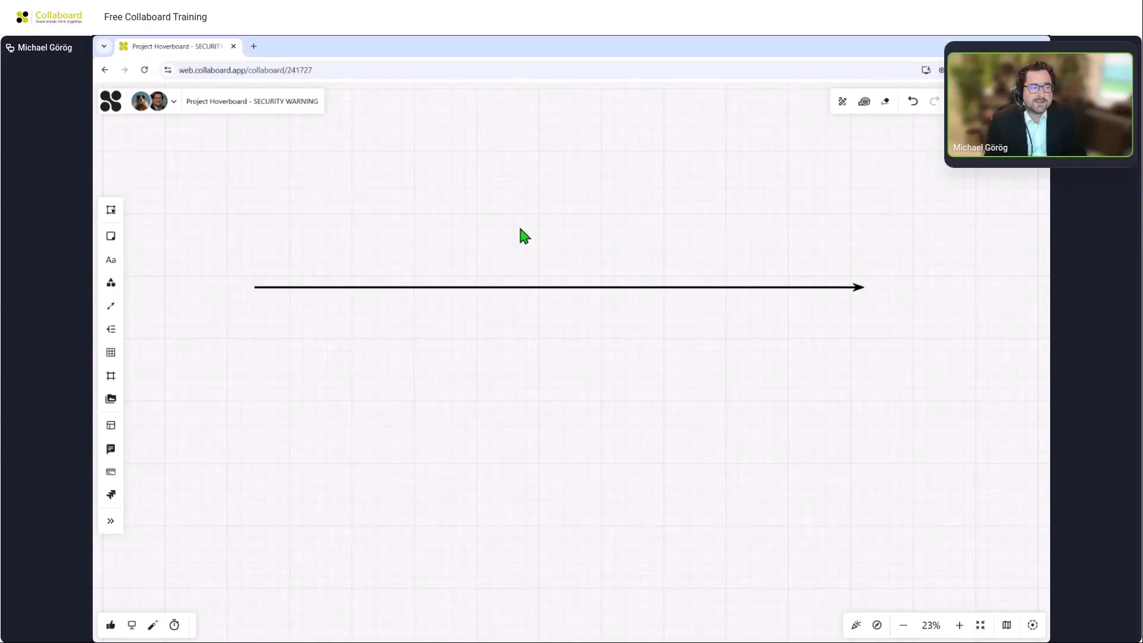
Draw a vertical straight line just below the arrow and increase its thickness.
{"action": "left_click", "coordinate": [111, 307]}
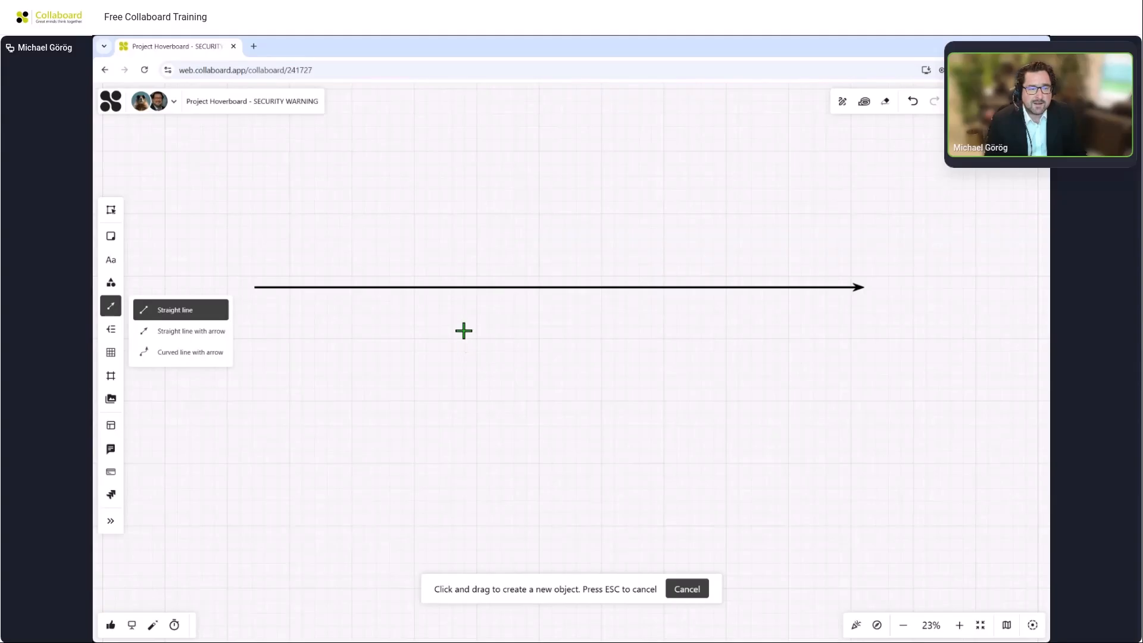
{"action": "left_click_drag", "start_coordinate": [464, 331], "coordinate": [464, 462]}
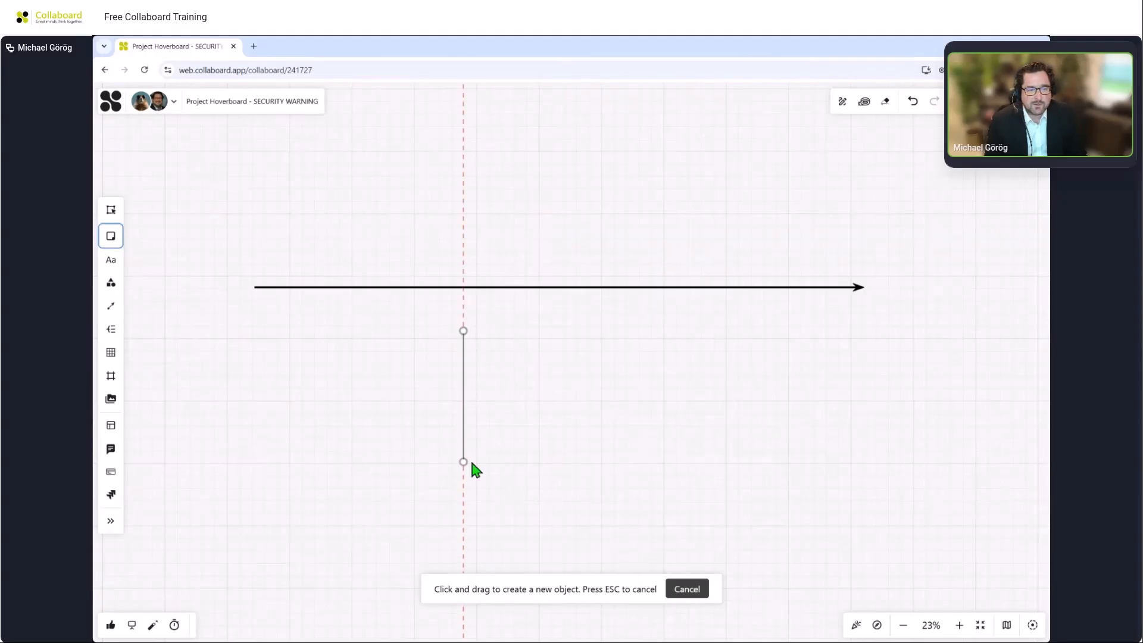
{"action": "left_click", "coordinate": [376, 507]}
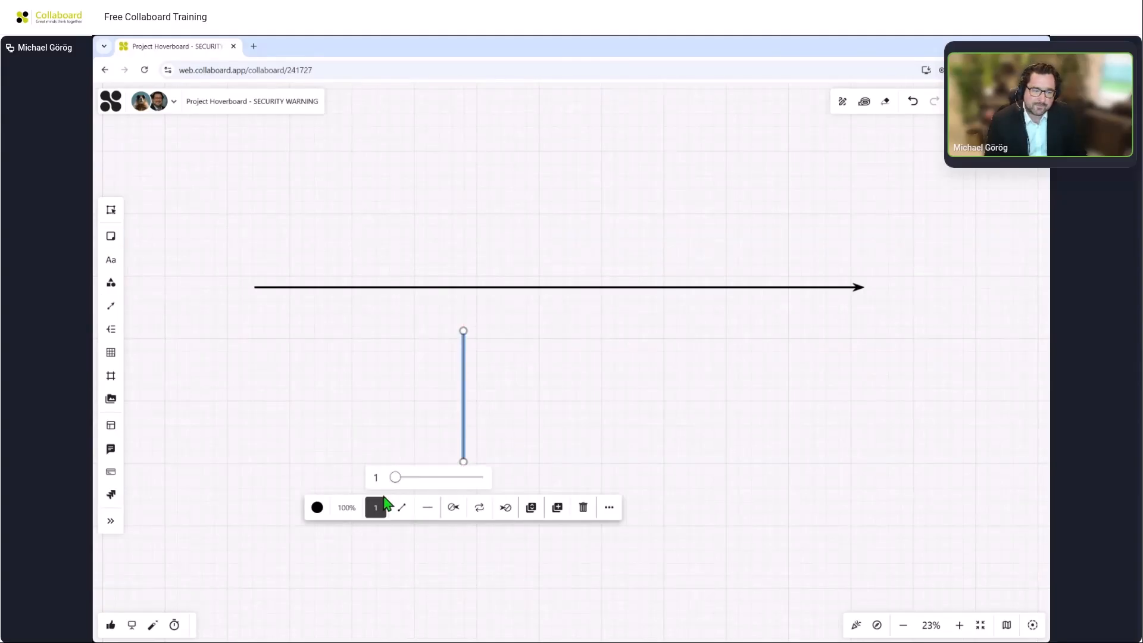
{"action": "left_click_drag", "start_coordinate": [395, 476], "coordinate": [615, 487]}
{"action": "left_click", "coordinate": [606, 404]}
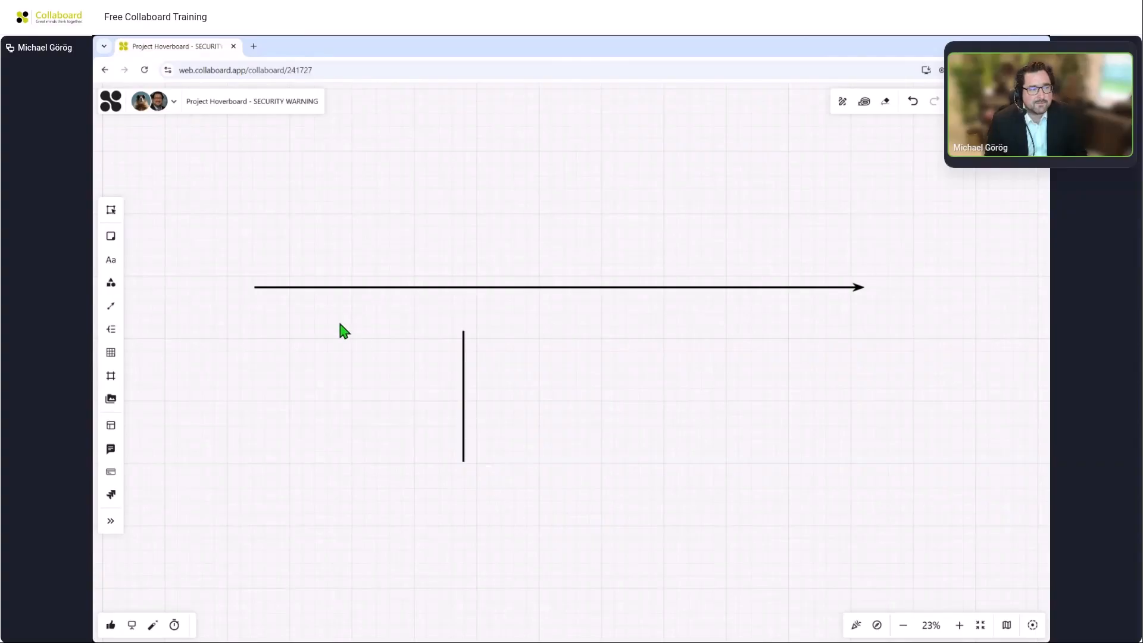
Add a text label reading January beside the top of the vertical line.
{"action": "left_click", "coordinate": [111, 260]}
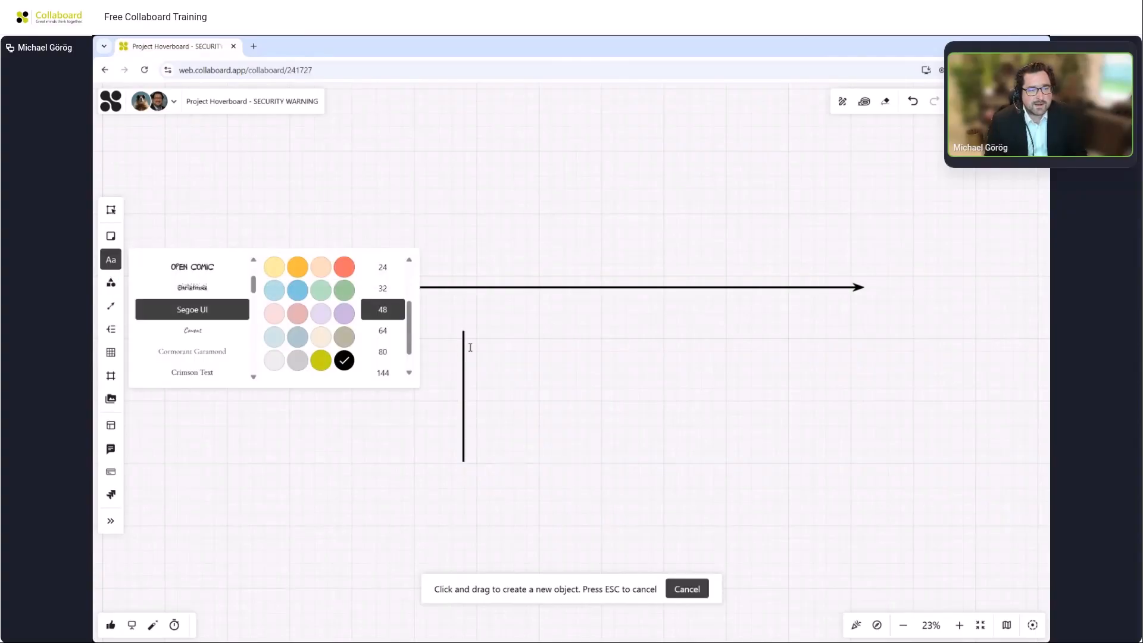
{"action": "left_click_drag", "start_coordinate": [479, 336], "coordinate": [512, 355]}
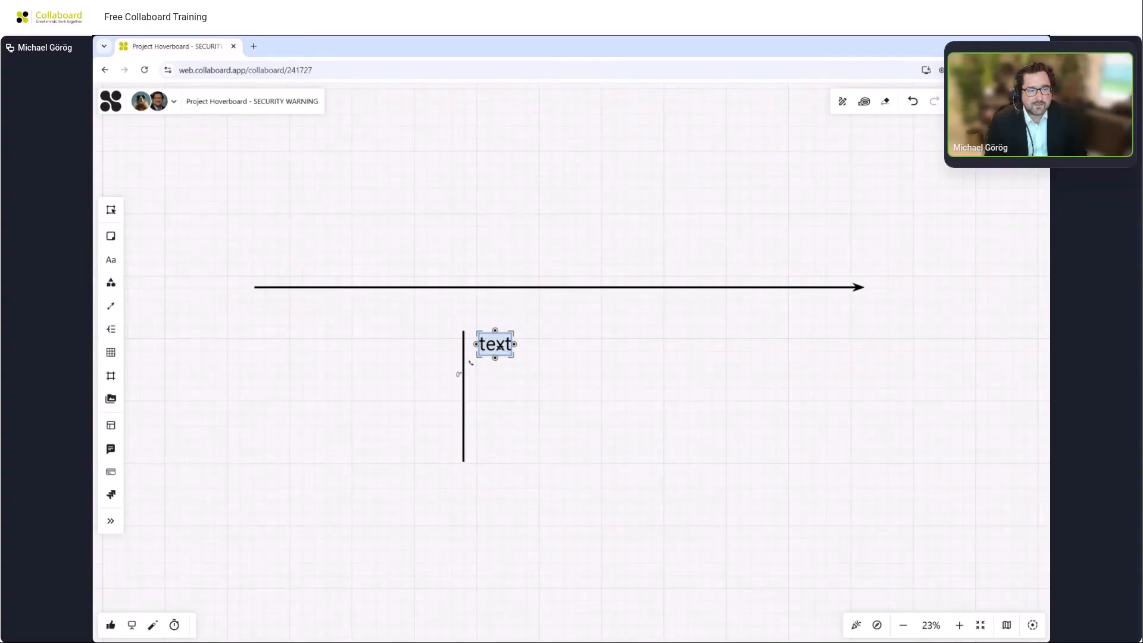
{"action": "type", "text": "January"}
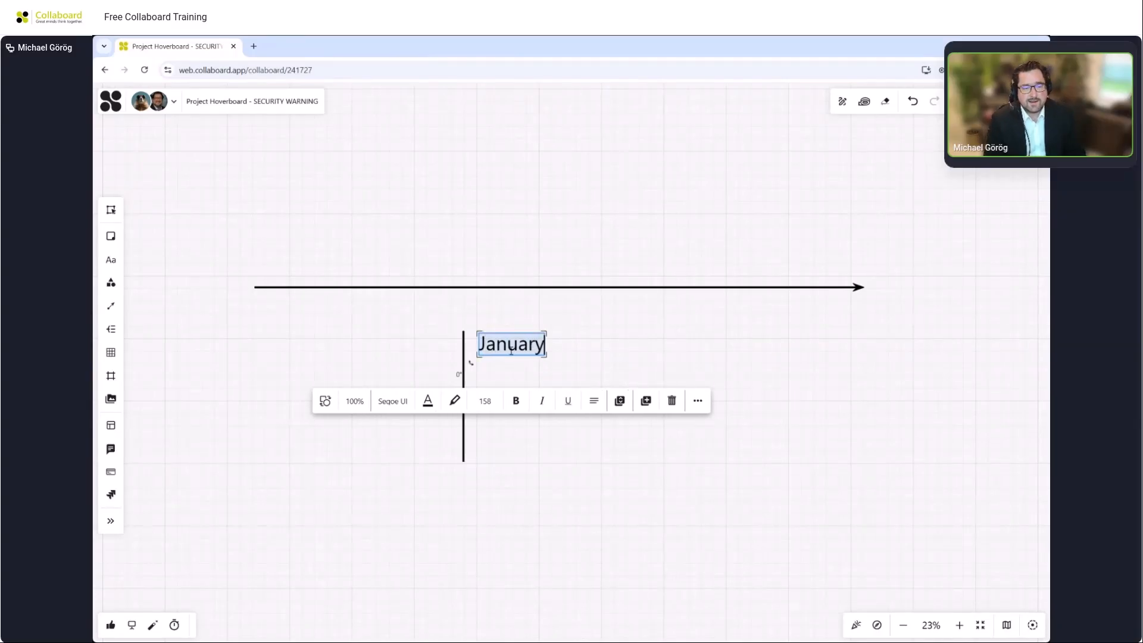
{"action": "left_click", "coordinate": [623, 368]}
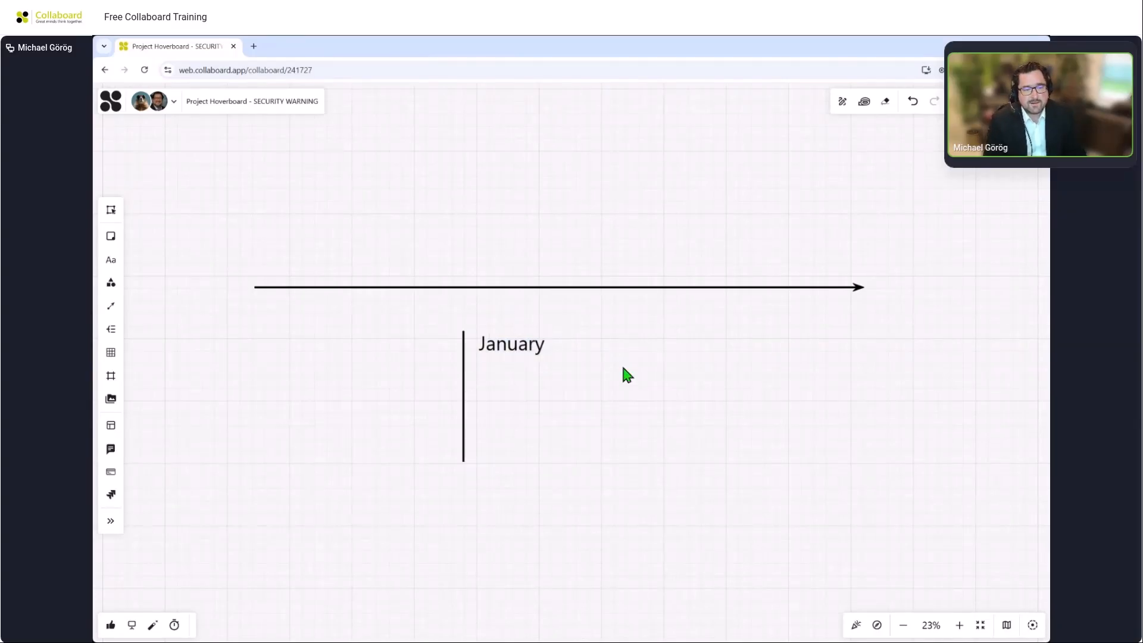
Group the vertical line with the January label and move the group onto the arrow's start.
{"action": "left_click_drag", "start_coordinate": [395, 318], "coordinate": [585, 478]}
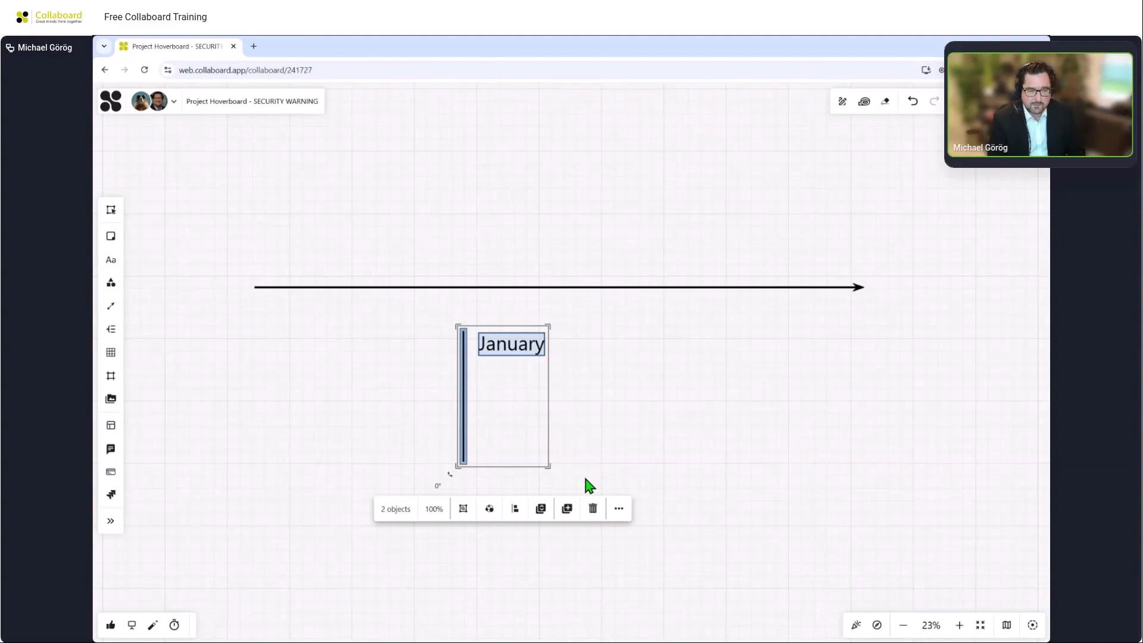
{"action": "left_click", "coordinate": [463, 510]}
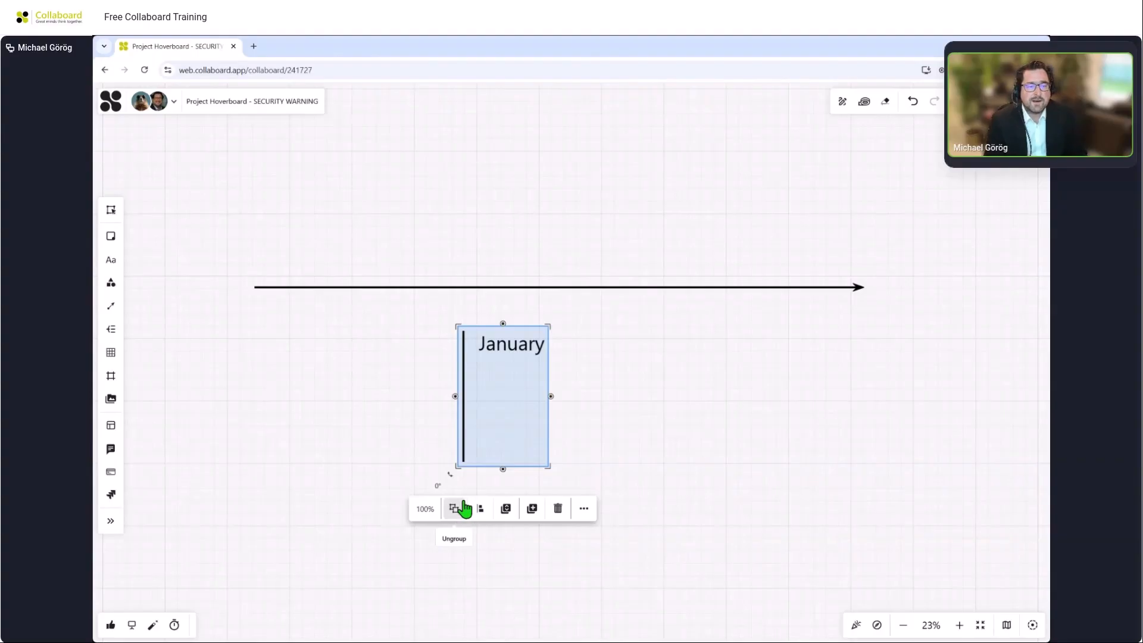
{"action": "left_click_drag", "start_coordinate": [521, 355], "coordinate": [357, 196]}
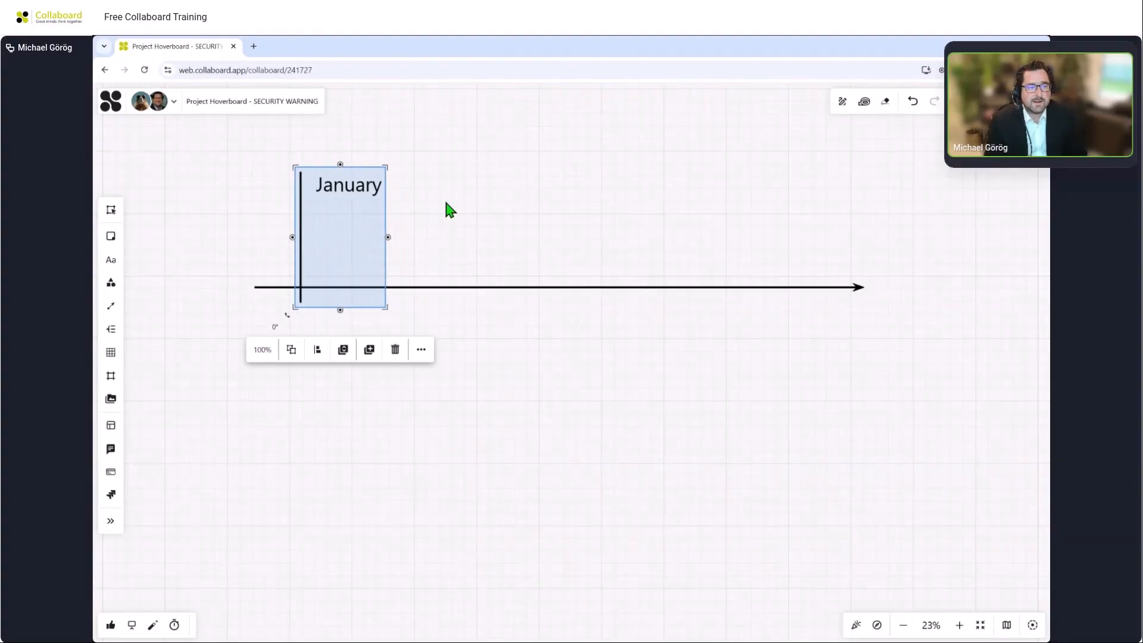
Paste two copies of the January marker further along the arrow.
{"action": "left_click", "coordinate": [441, 195]}
{"action": "left_click", "coordinate": [357, 189]}
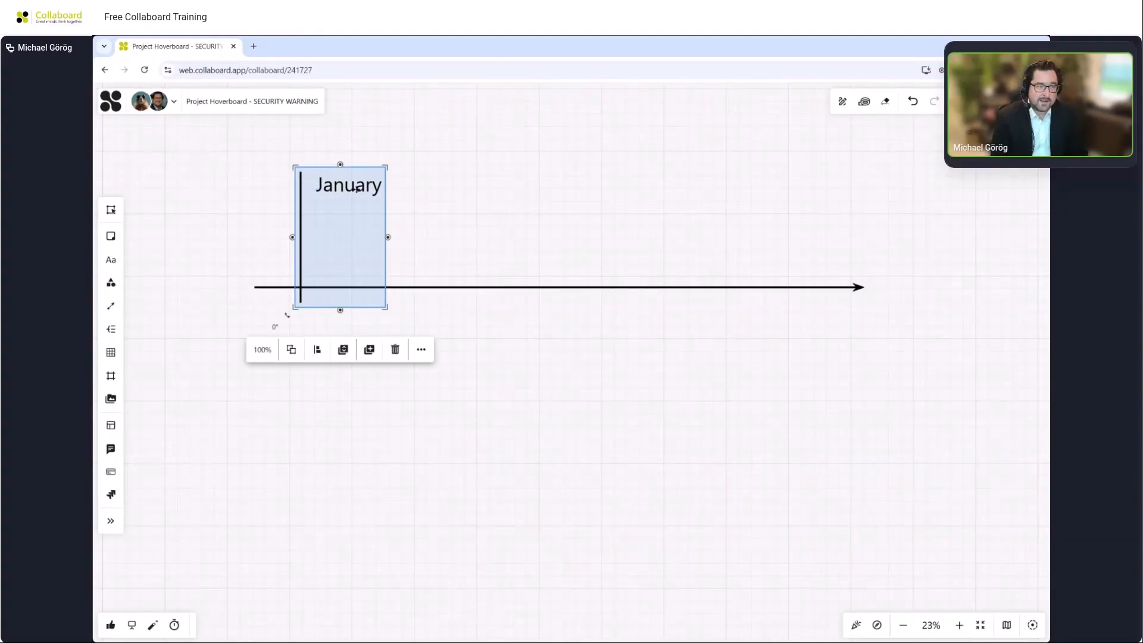
{"action": "key", "text": "ctrl+v"}
{"action": "left_click_drag", "start_coordinate": [356, 166], "coordinate": [762, 216]}
{"action": "key", "text": "ctrl+v"}
{"action": "left_click", "coordinate": [538, 212]}
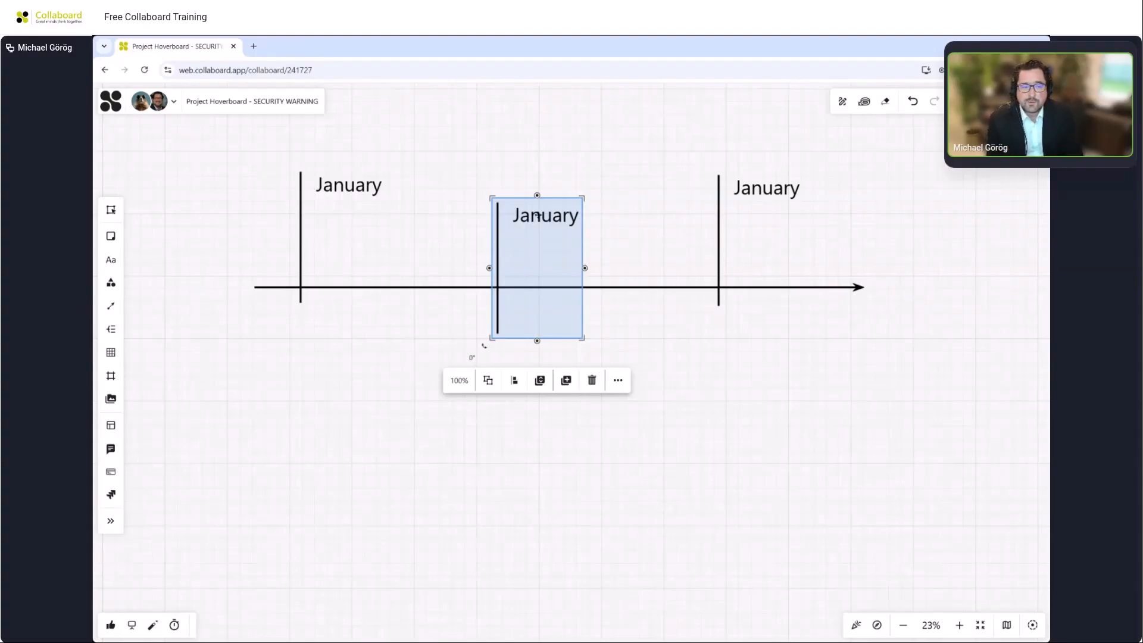
Rename the middle marker's label to February and widen its text box.
{"action": "left_click_drag", "start_coordinate": [538, 215], "coordinate": [538, 215]}
{"action": "double_click", "coordinate": [538, 214]}
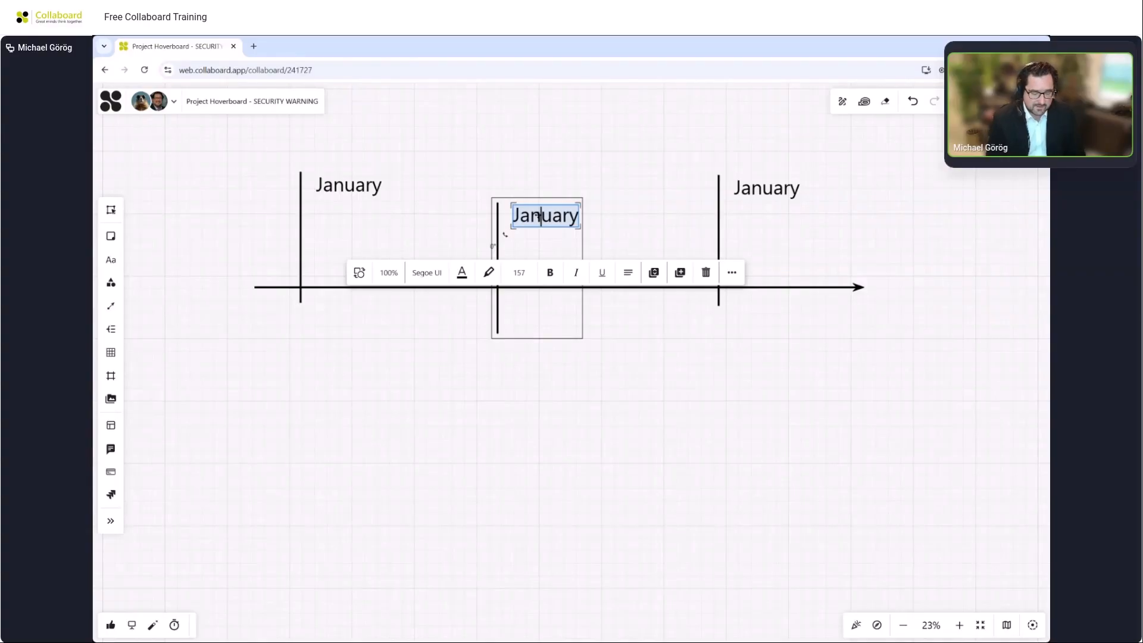
{"action": "type", "text": "Feb"}
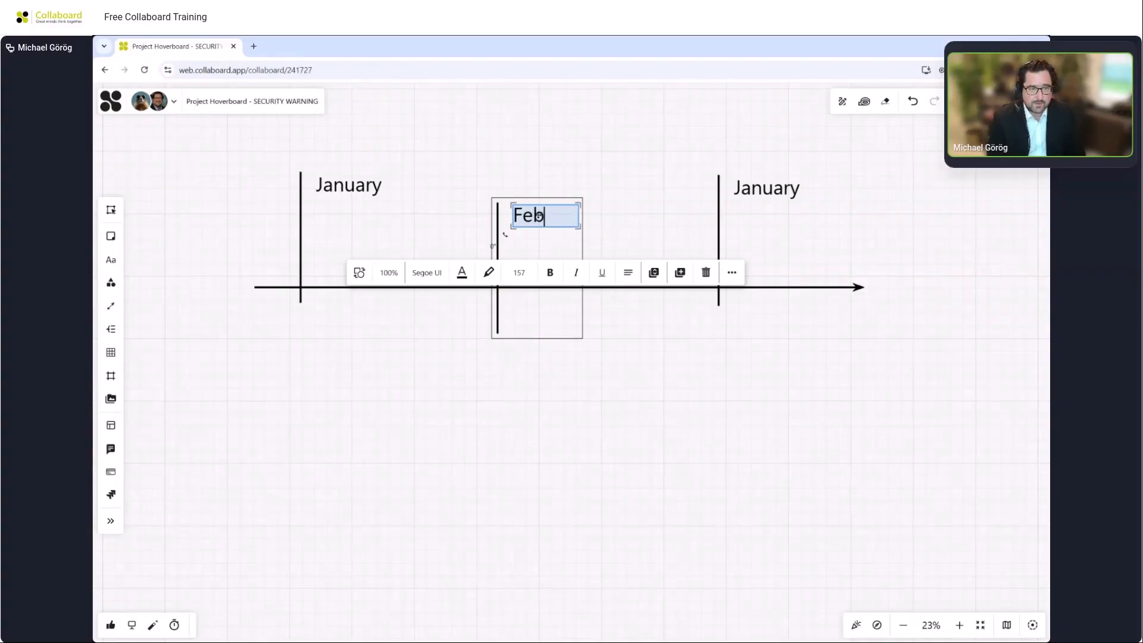
{"action": "type", "text": "ruary"}
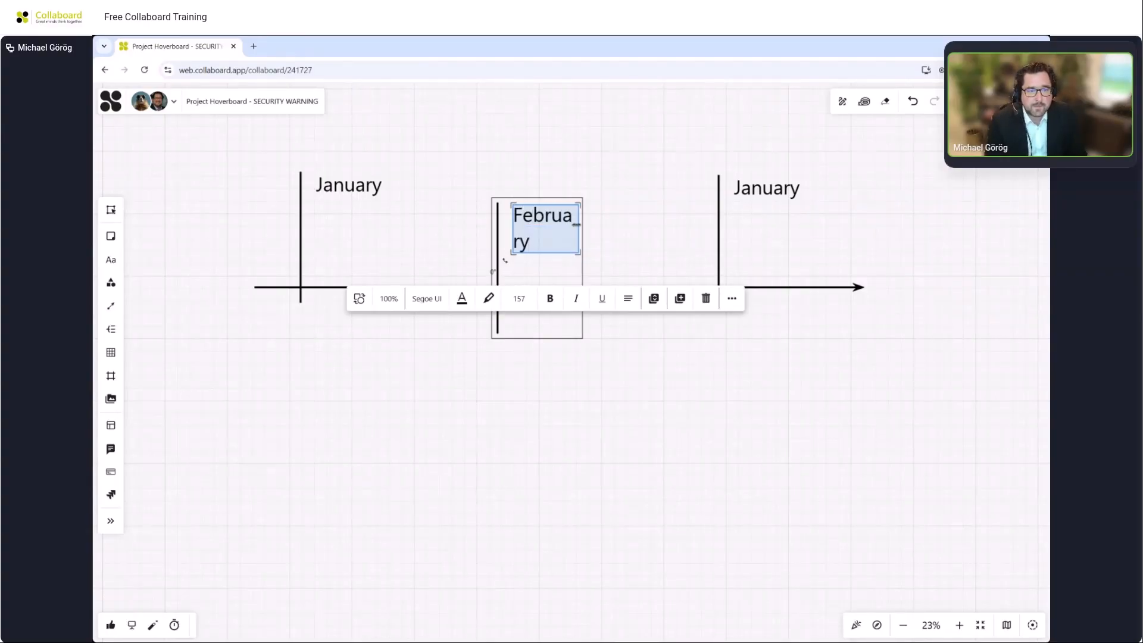
{"action": "left_click_drag", "start_coordinate": [579, 252], "coordinate": [600, 238]}
Rename the third marker's label to March.
{"action": "left_click", "coordinate": [766, 188]}
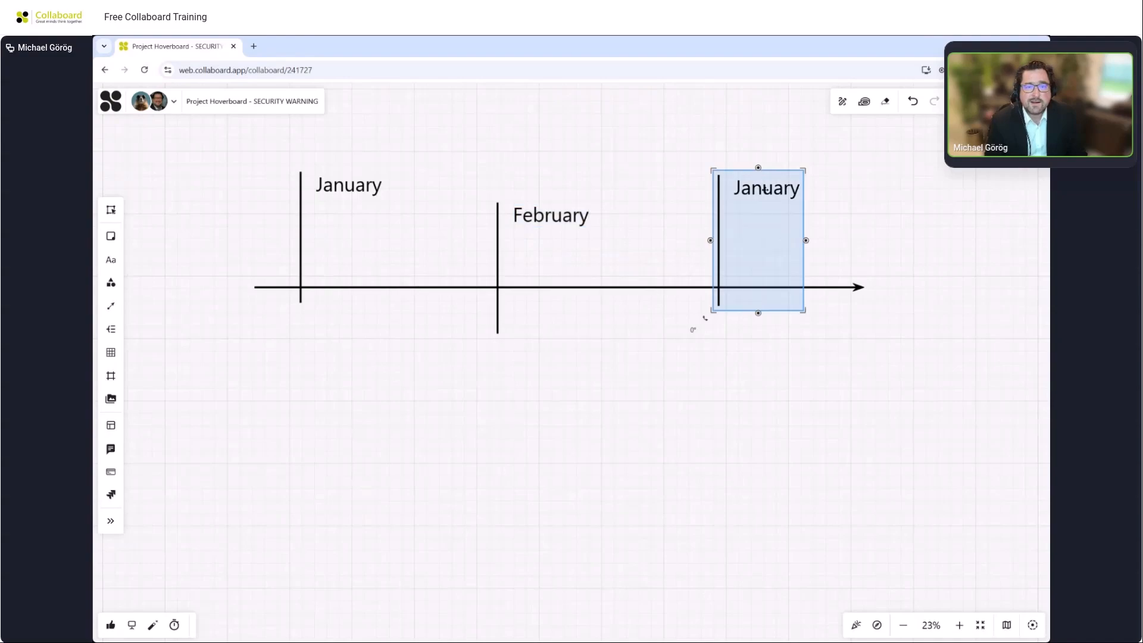
{"action": "left_click", "coordinate": [767, 191]}
{"action": "type", "text": "arch"}
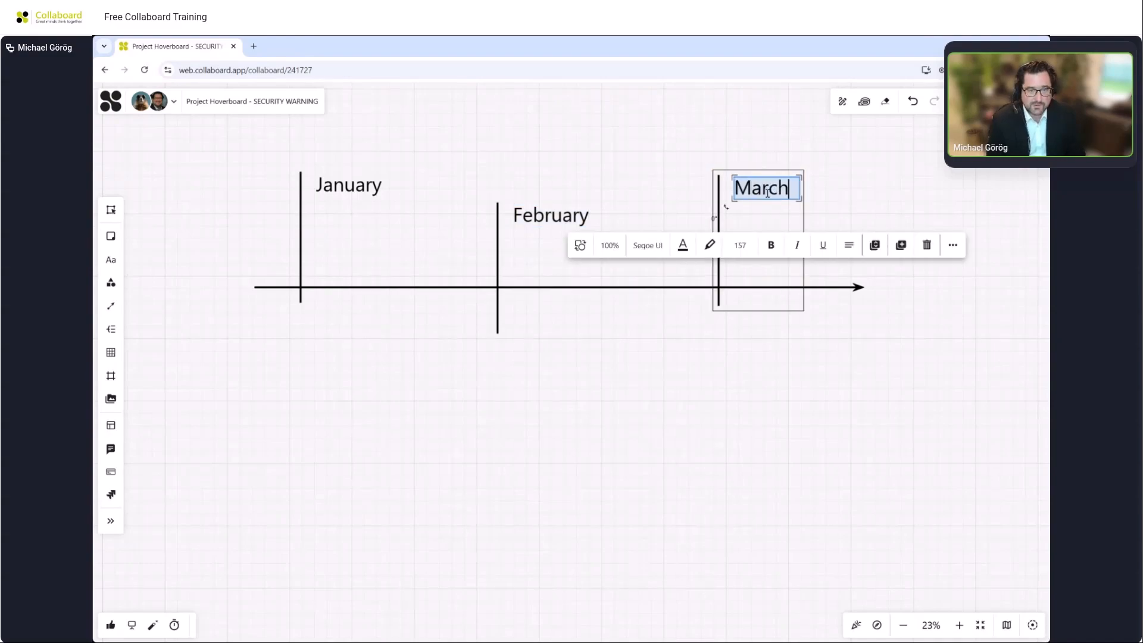
{"action": "left_click", "coordinate": [855, 194]}
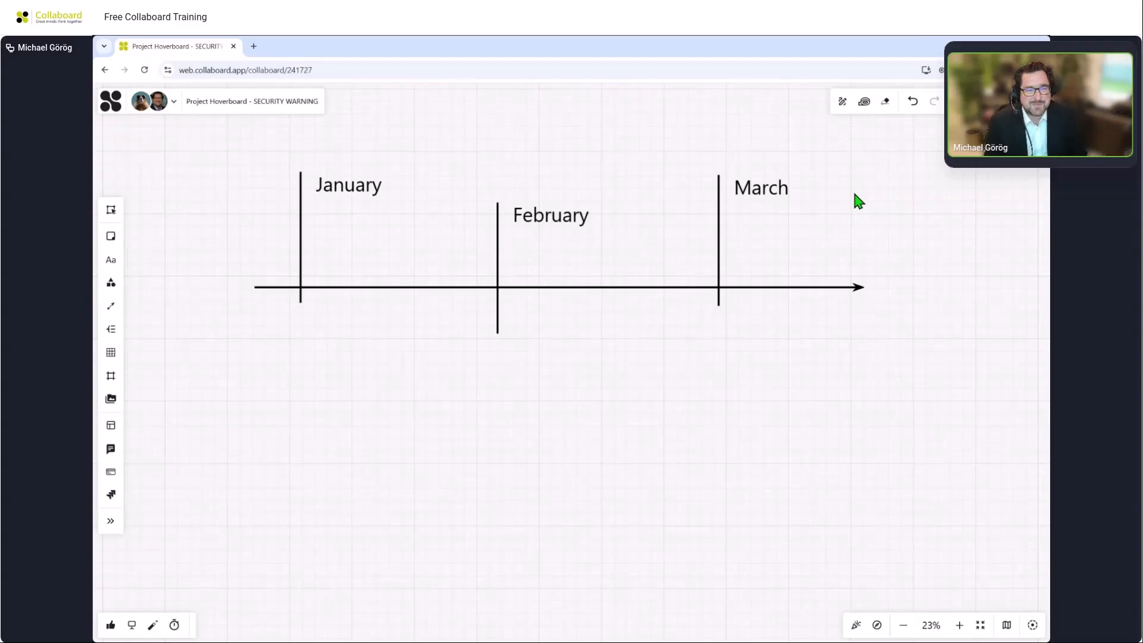
Select the January, February and March markers and align them to the top.
{"action": "left_click_drag", "start_coordinate": [542, 161], "coordinate": [547, 199]}
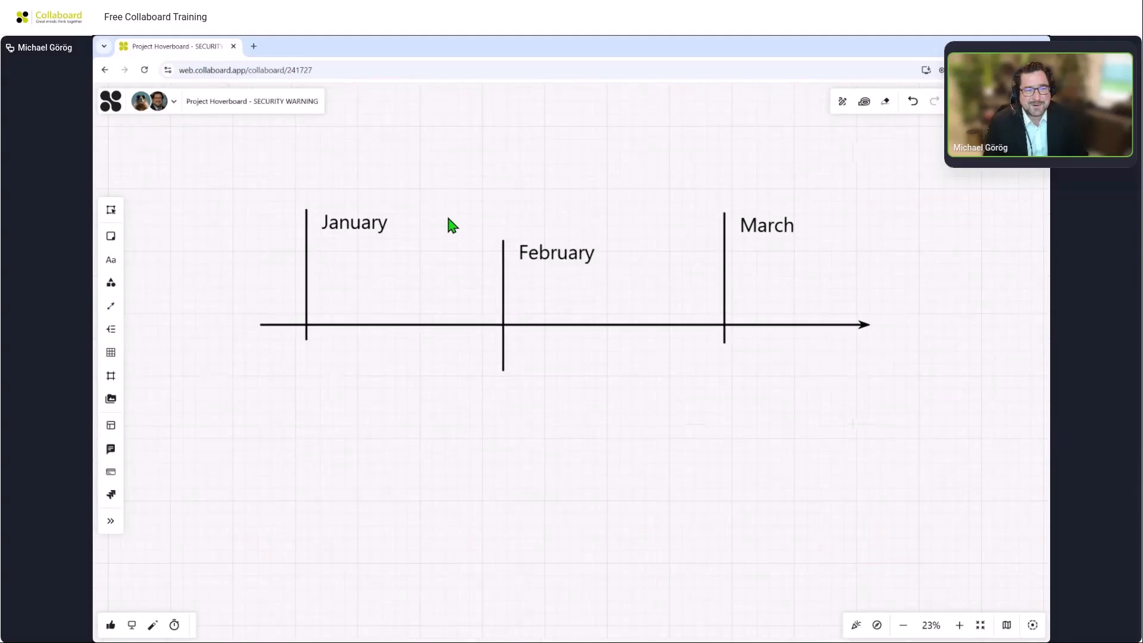
{"action": "left_click", "coordinate": [363, 228]}
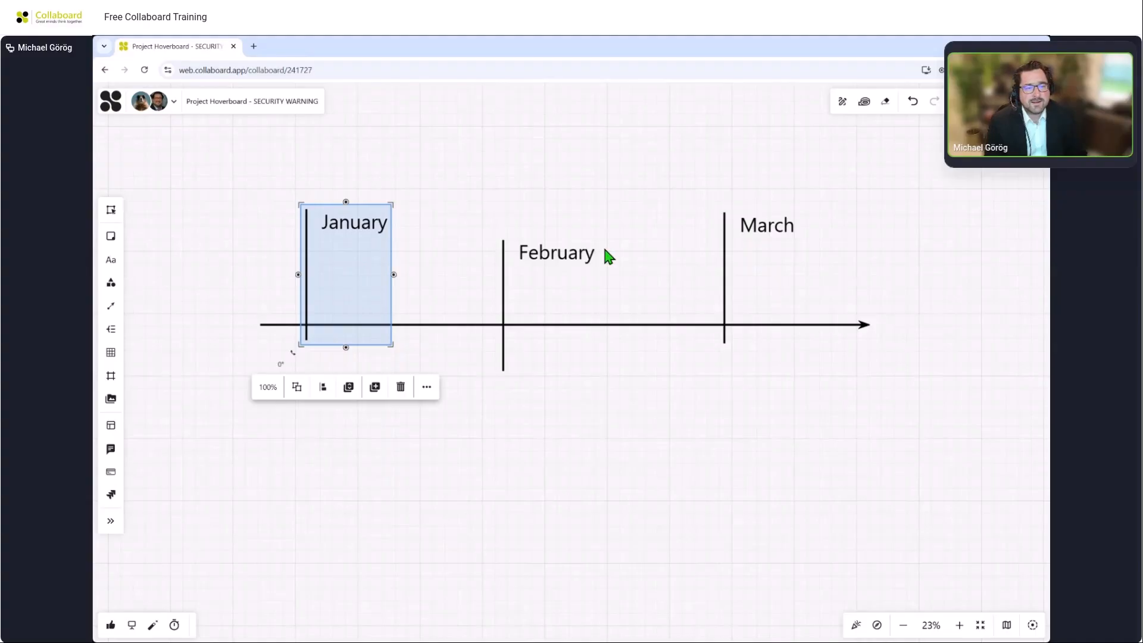
{"action": "left_click", "coordinate": [573, 250], "text": "shift"}
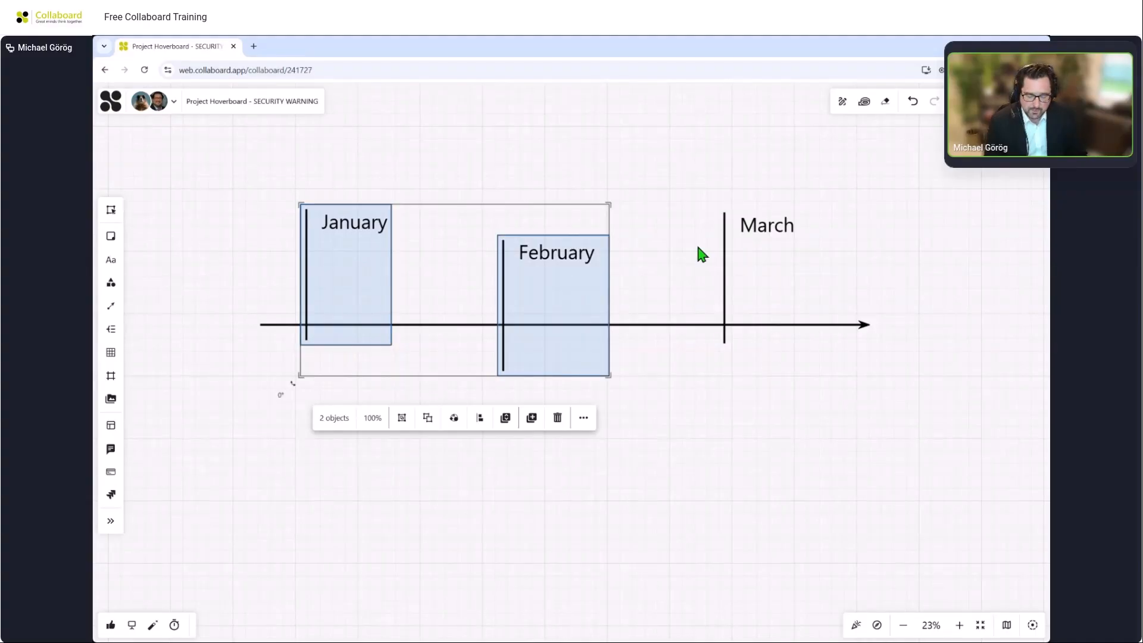
{"action": "left_click", "coordinate": [752, 236], "text": "shift"}
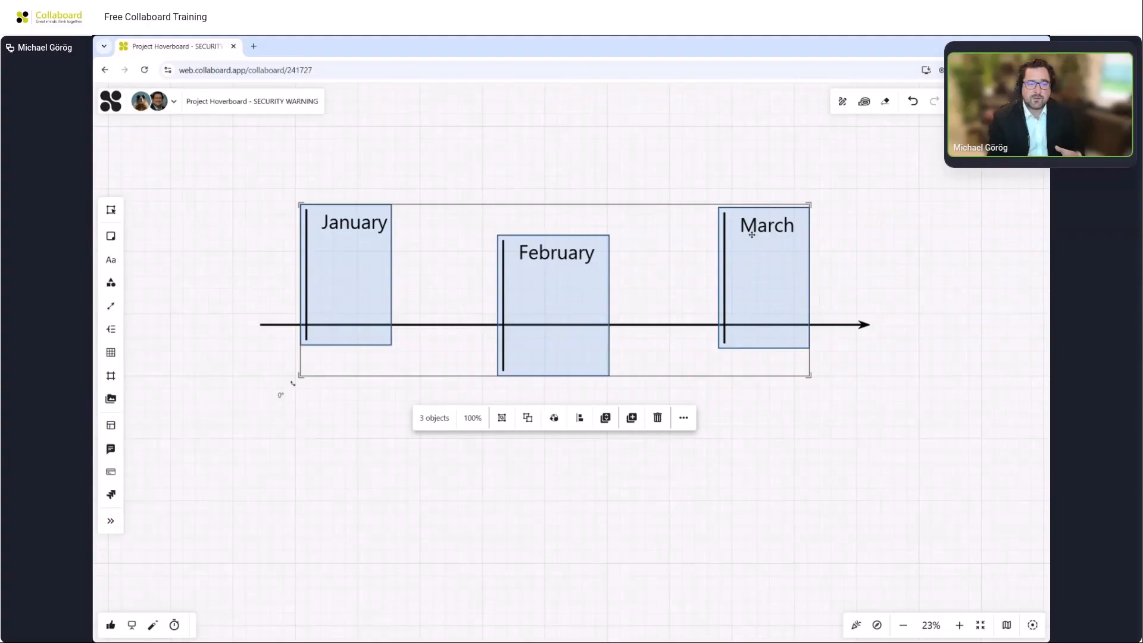
{"action": "left_click", "coordinate": [581, 418]}
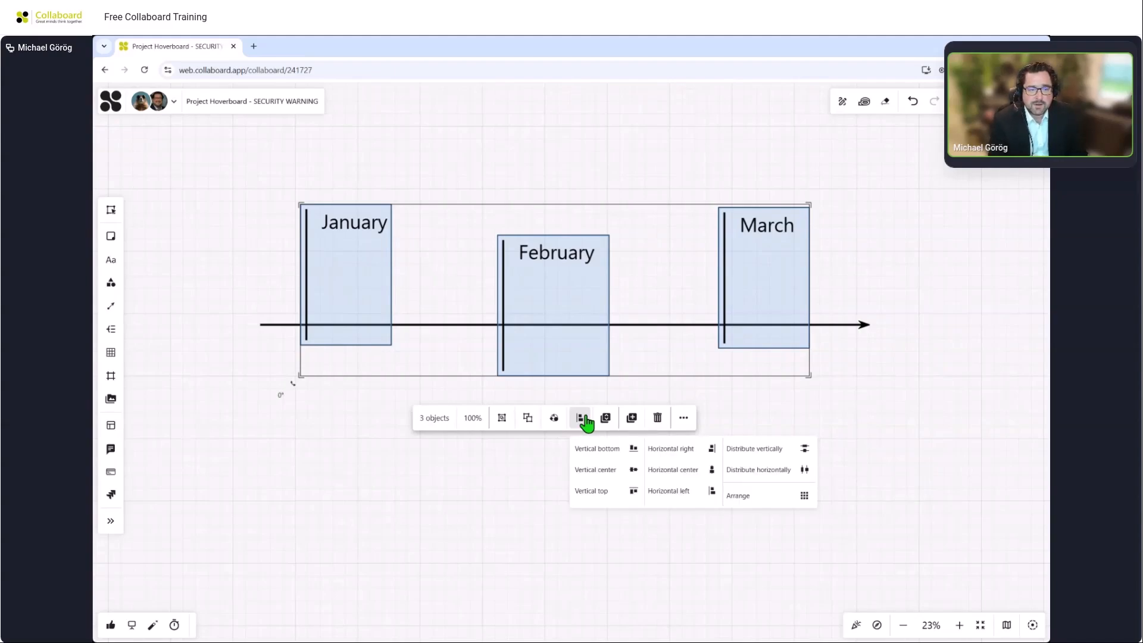
{"action": "left_click", "coordinate": [591, 491]}
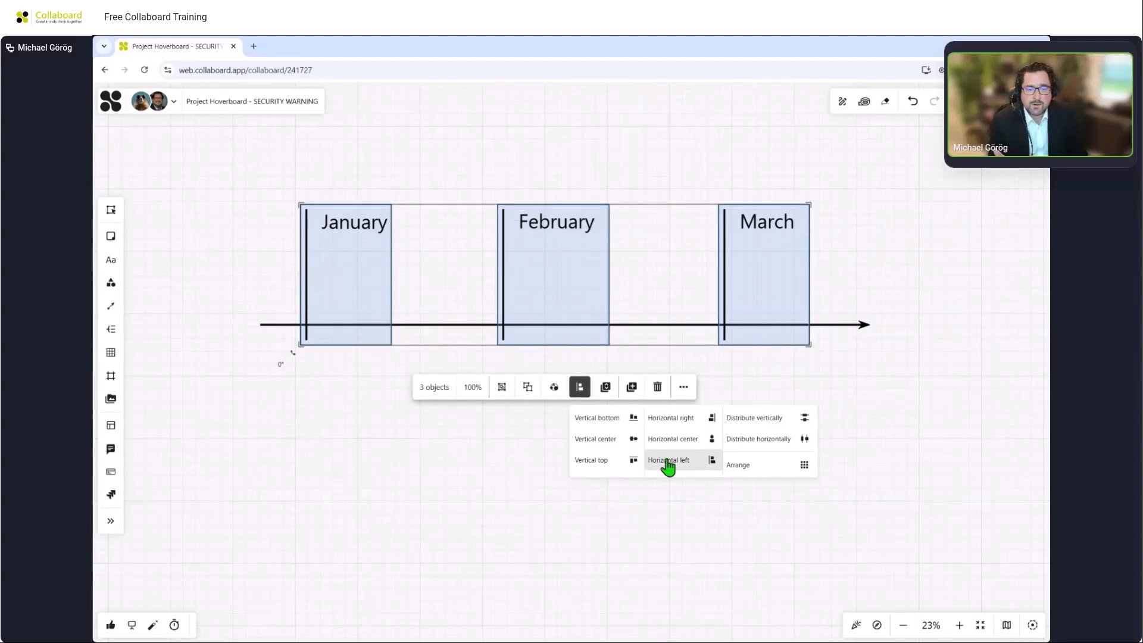
{"action": "left_click", "coordinate": [779, 446]}
{"action": "left_click", "coordinate": [836, 236]}
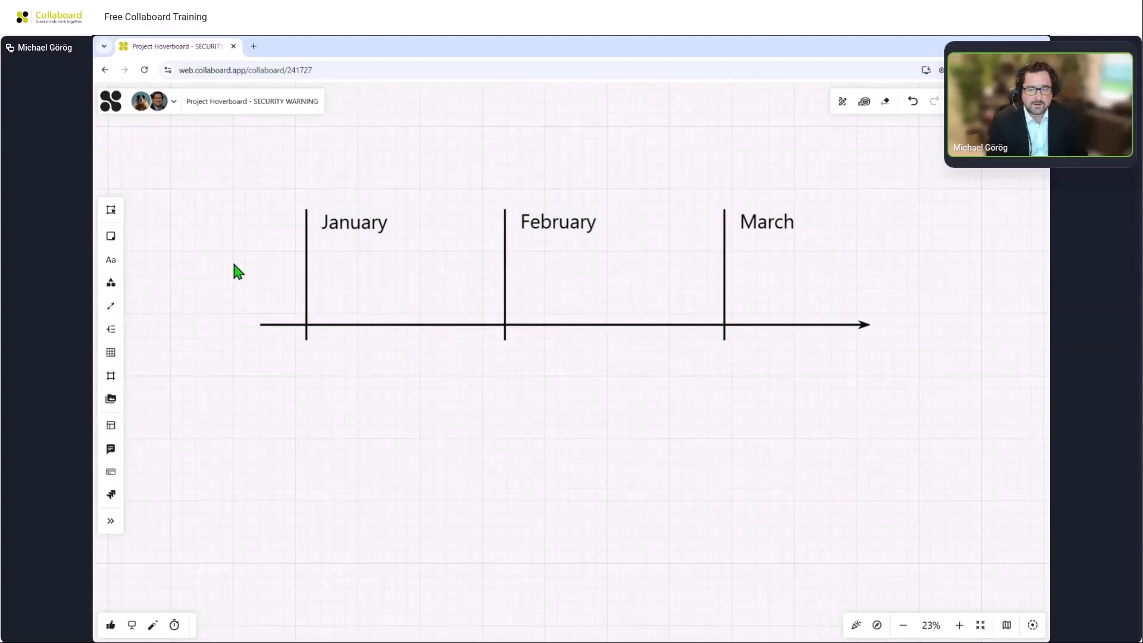
Add an orange rectangle sticky note under January above the arrow.
{"action": "left_click", "coordinate": [111, 238]}
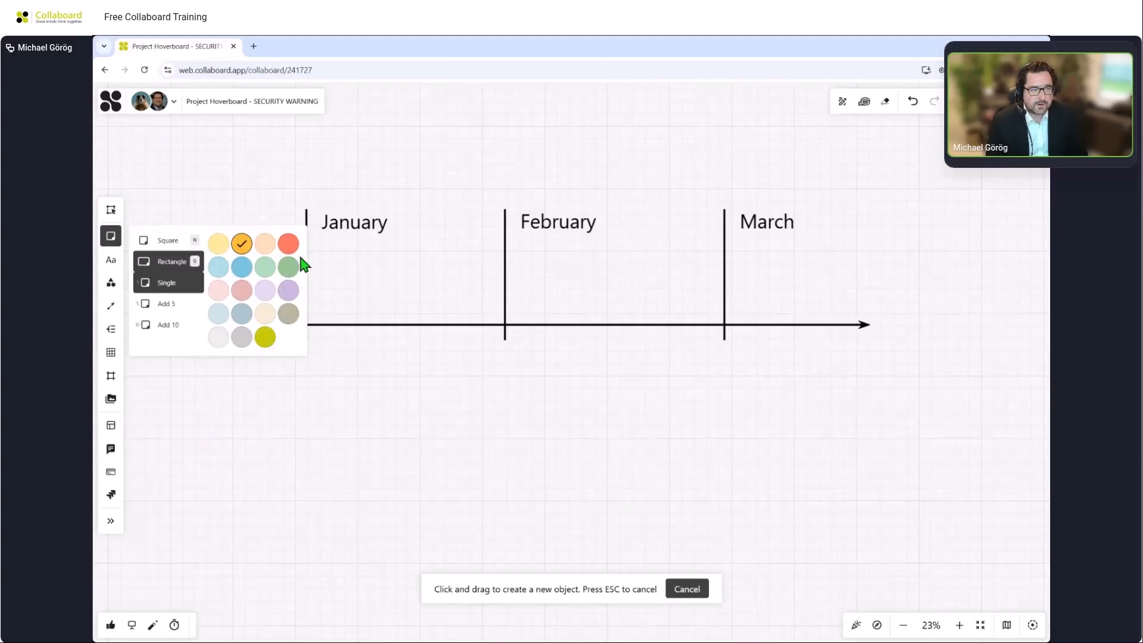
{"action": "left_click_drag", "start_coordinate": [339, 263], "coordinate": [418, 284]}
{"action": "left_click", "coordinate": [446, 263]}
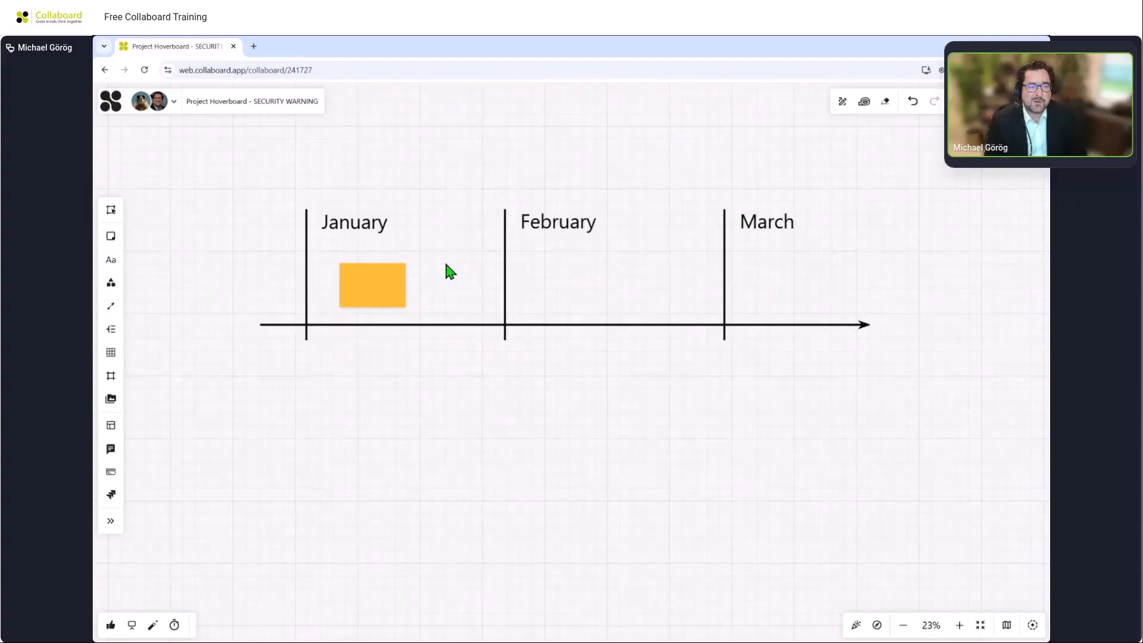
Delete the empty white box below the timeline.
{"action": "scroll", "coordinate": [450, 272], "scroll_direction": "down", "scroll_amount": 5}
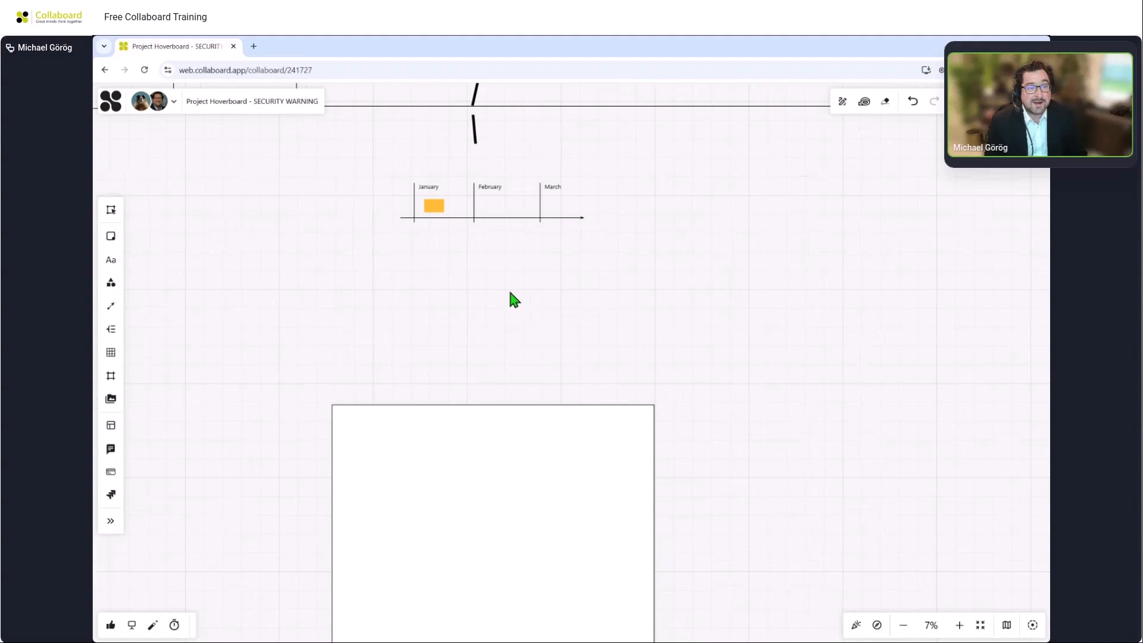
{"action": "left_click_drag", "start_coordinate": [515, 299], "coordinate": [518, 181]}
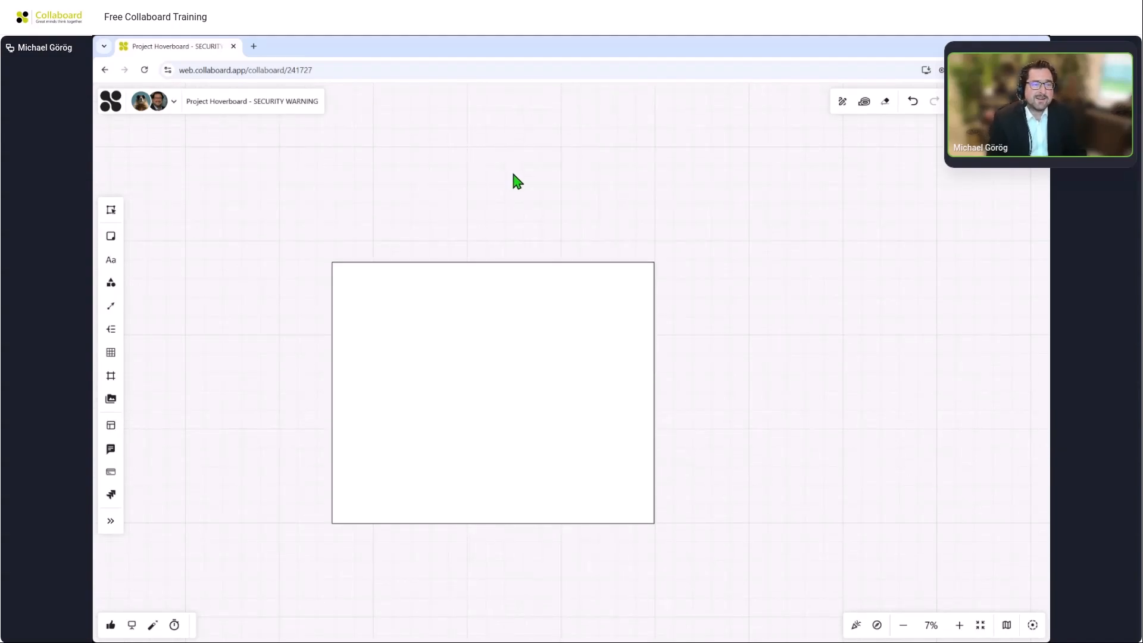
{"action": "left_click", "coordinate": [486, 296]}
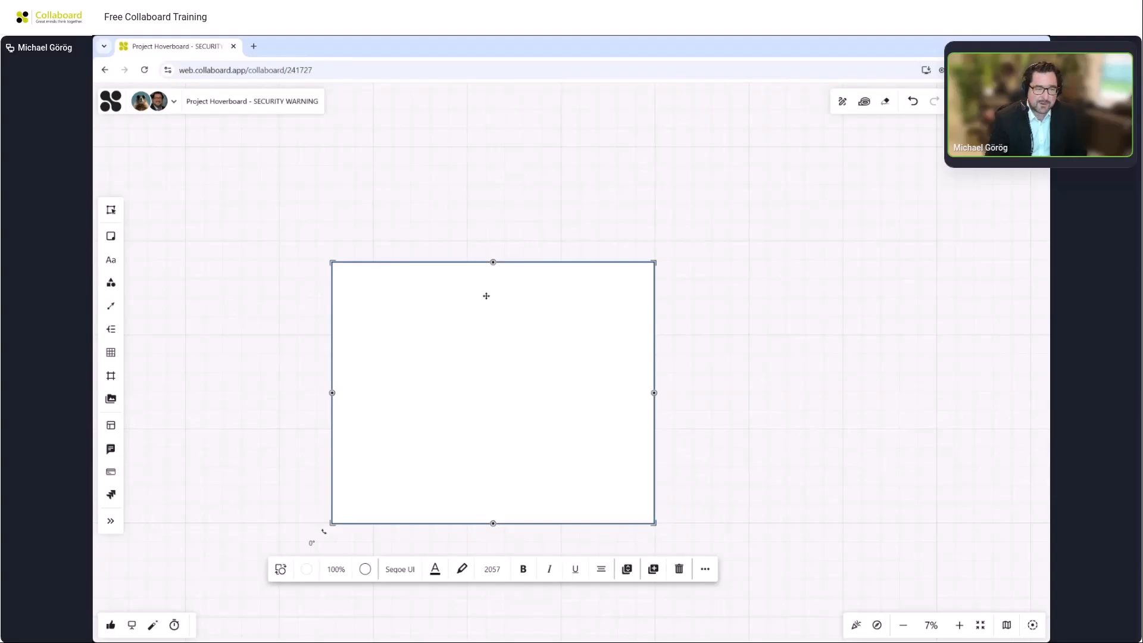
{"action": "key", "text": "Delete"}
Examine the Marketing & Sales lane of the existing Roadmap and its curved connector lines.
{"action": "scroll", "coordinate": [390, 470], "scroll_direction": "up", "scroll_amount": 1}
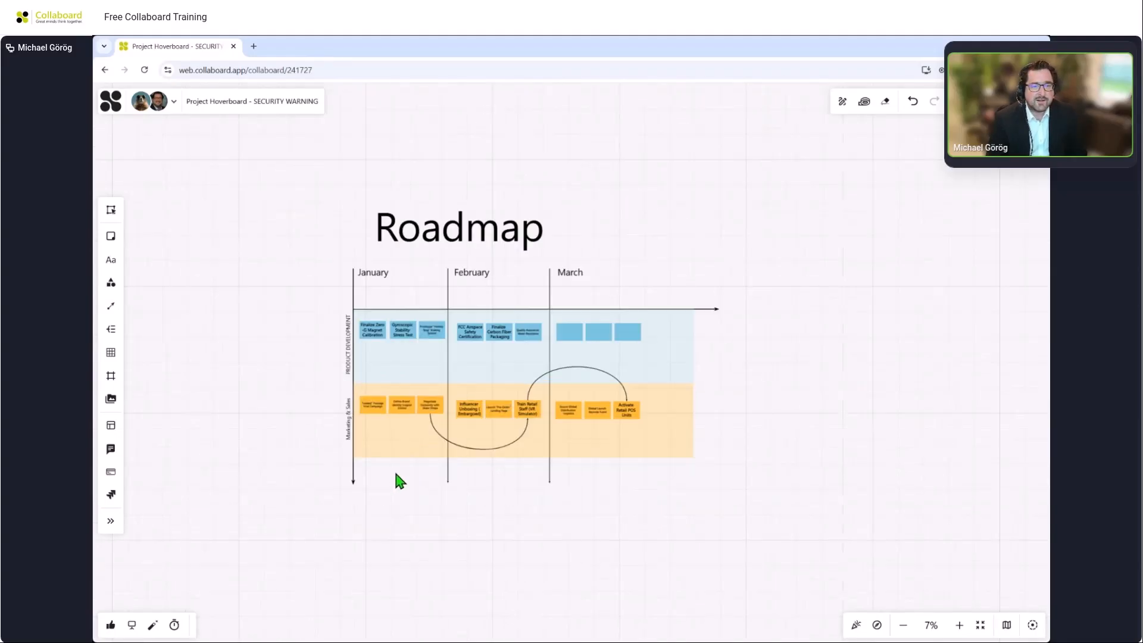
{"action": "scroll", "coordinate": [454, 436], "scroll_direction": "up", "scroll_amount": 2}
{"action": "left_click_drag", "start_coordinate": [974, 265], "coordinate": [982, 314]}
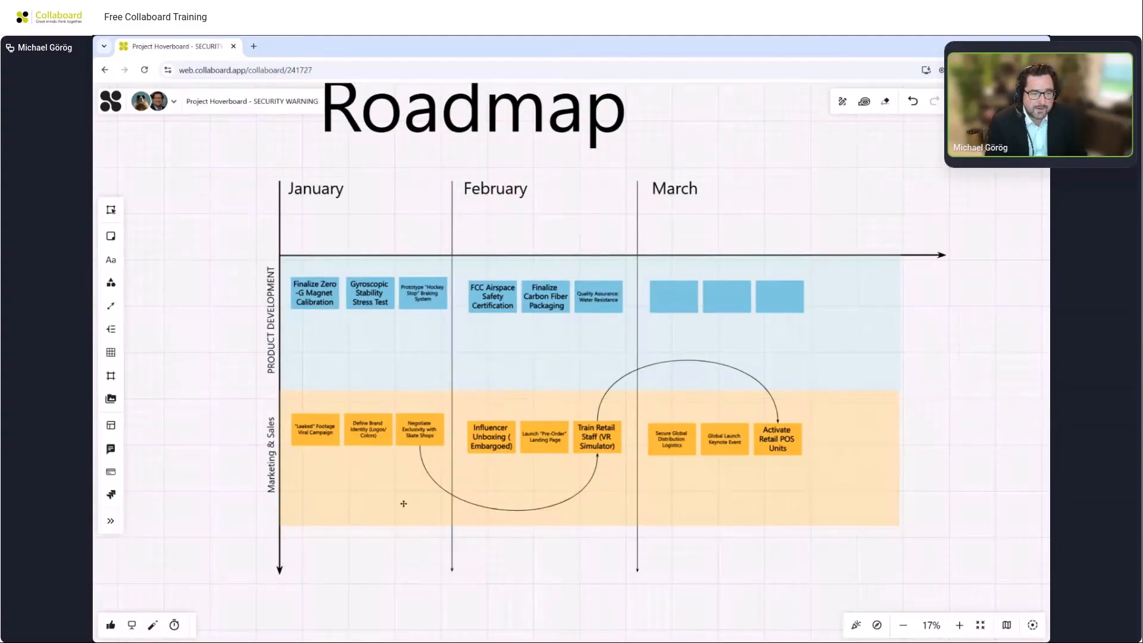
{"action": "scroll", "coordinate": [404, 504], "scroll_direction": "up", "scroll_amount": 5}
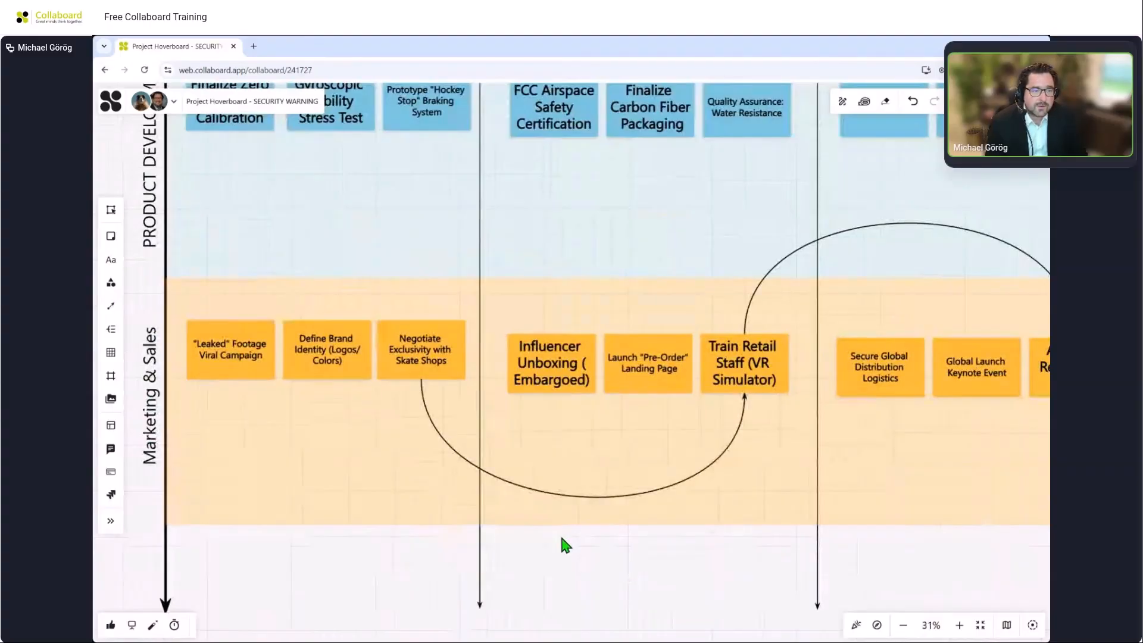
{"action": "left_click_drag", "start_coordinate": [592, 586], "coordinate": [519, 583]}
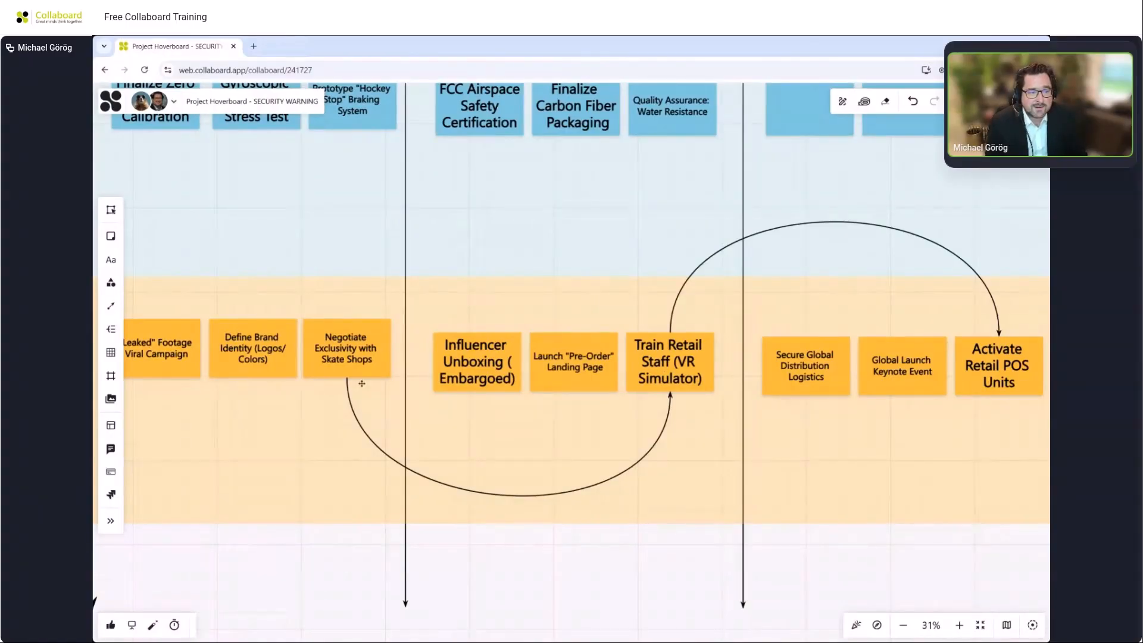
Connect the Define Brand Identity note to the Gyroscopic Stability Stress Test note with a connector line.
{"action": "left_click", "coordinate": [361, 345]}
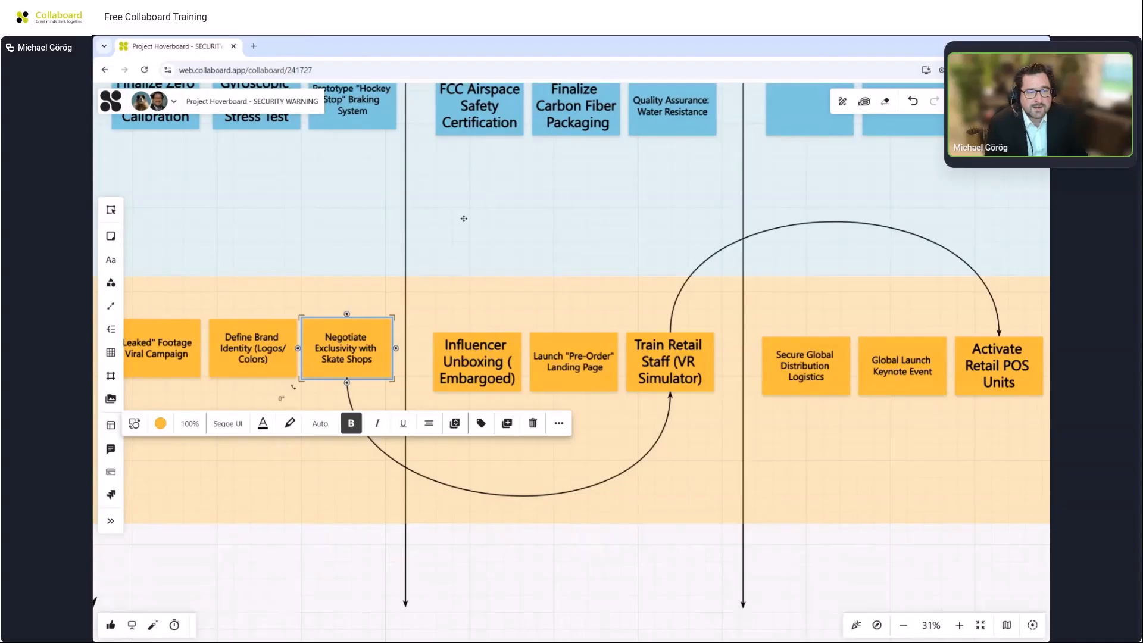
{"action": "left_click_drag", "start_coordinate": [464, 219], "coordinate": [611, 305]}
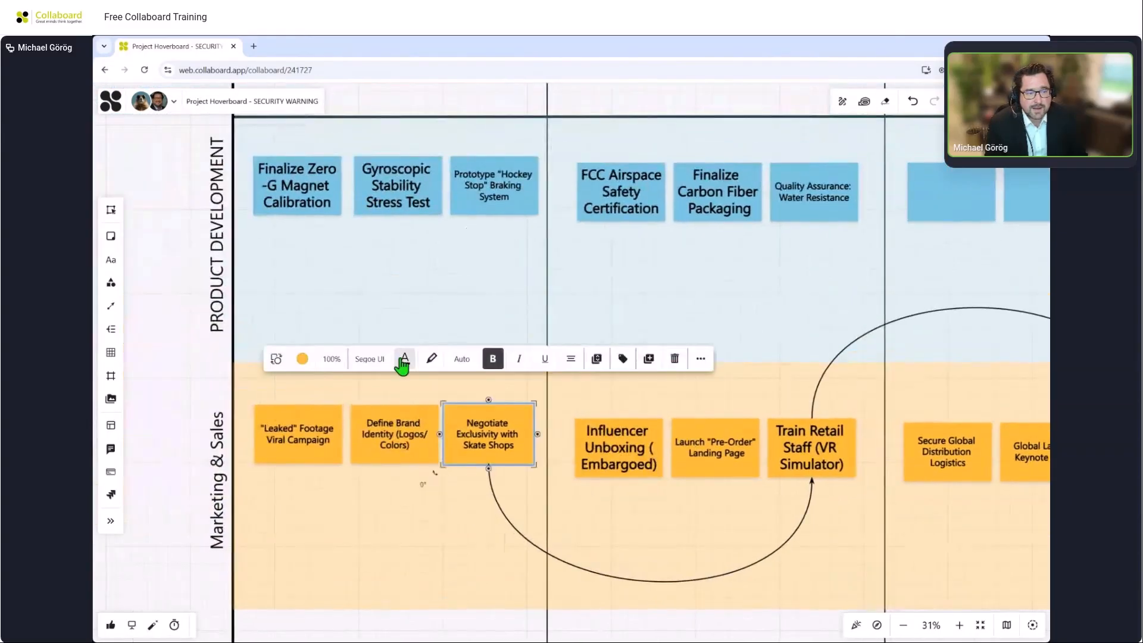
{"action": "left_click", "coordinate": [396, 419]}
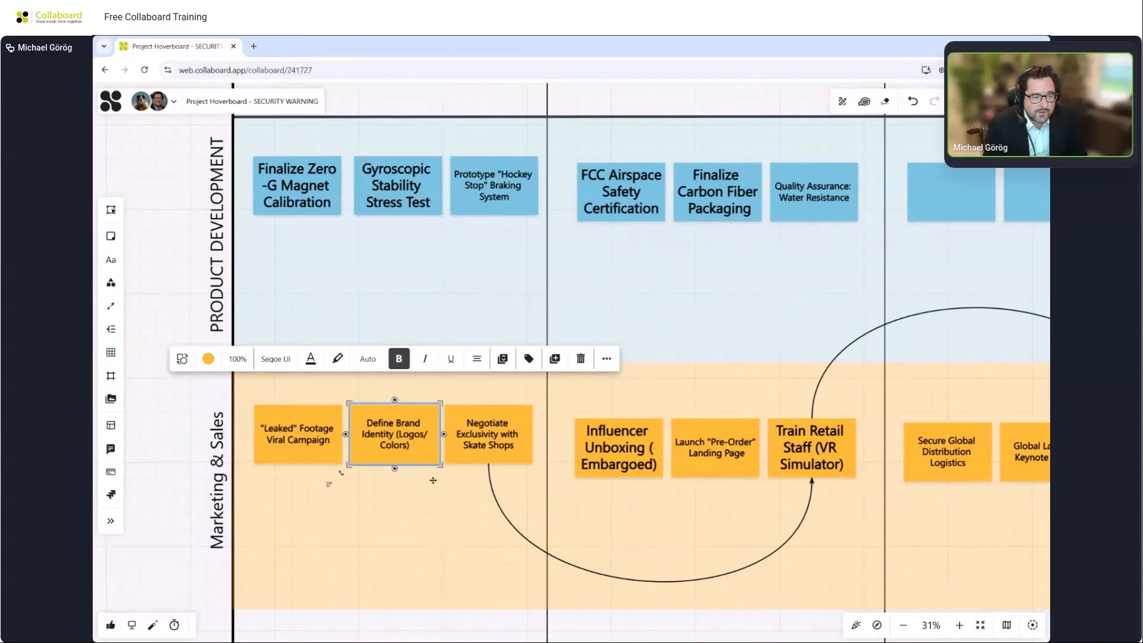
{"action": "left_click_drag", "start_coordinate": [395, 401], "coordinate": [398, 215]}
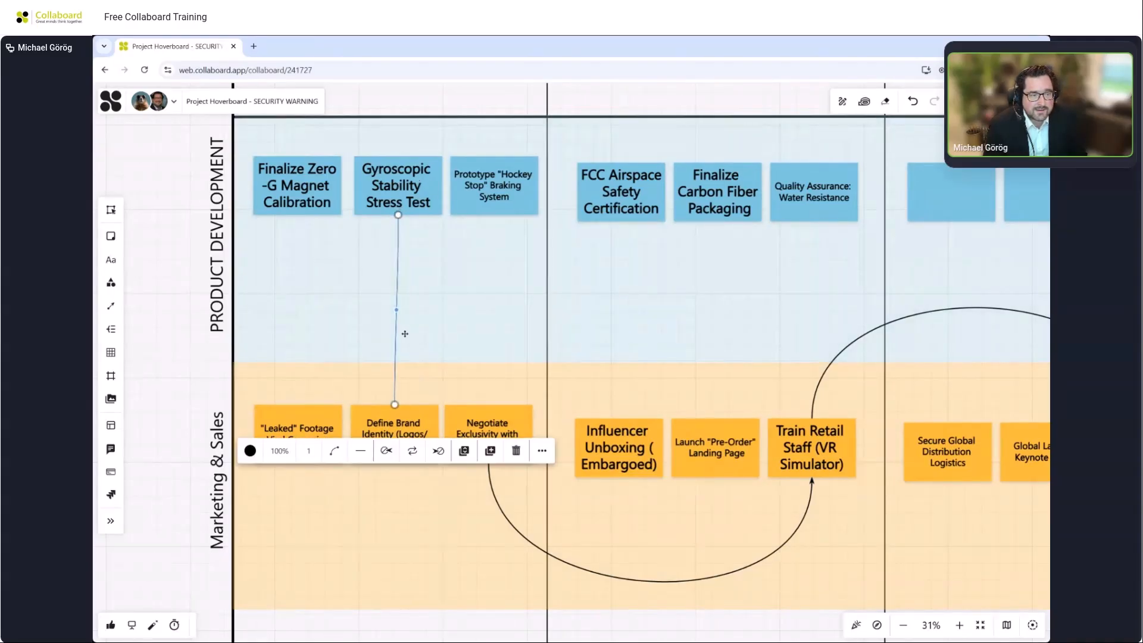
Set the connector's line thickness to 9 and bend it into a curve by moving its midpoint.
{"action": "left_click", "coordinate": [308, 451]}
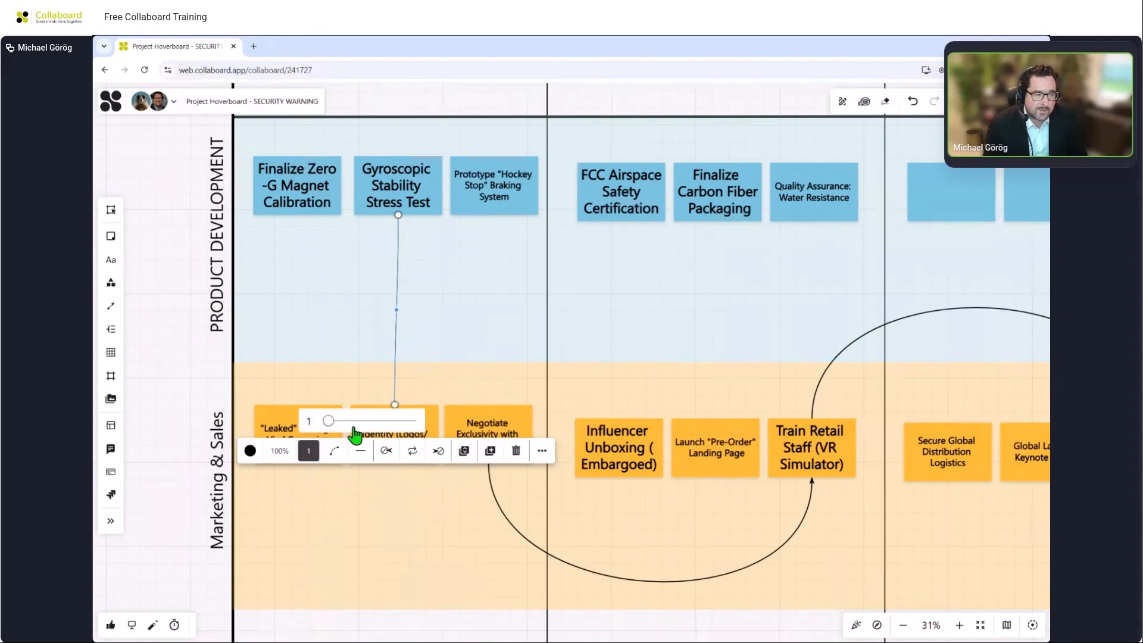
{"action": "left_click_drag", "start_coordinate": [329, 420], "coordinate": [379, 421]}
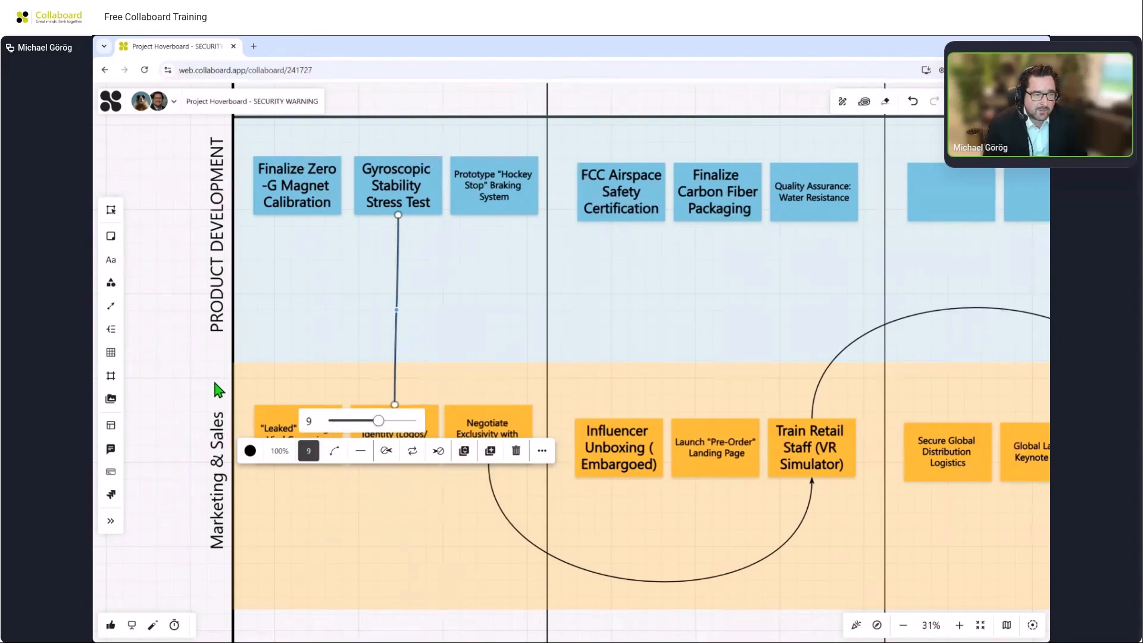
{"action": "left_click", "coordinate": [170, 374]}
{"action": "left_click", "coordinate": [396, 308]}
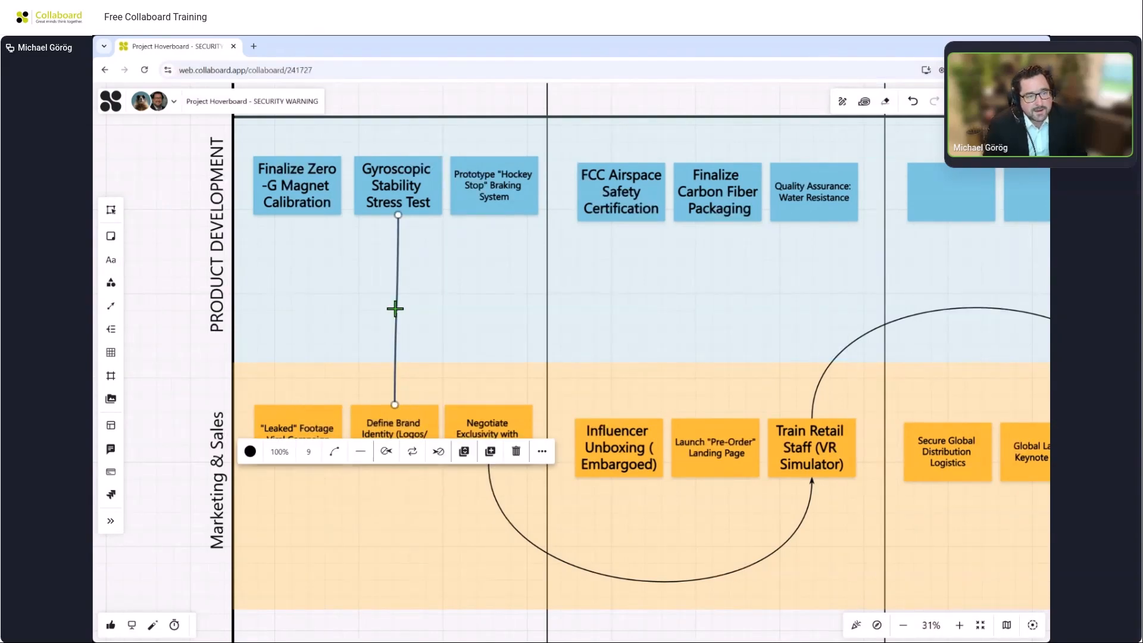
{"action": "left_click_drag", "start_coordinate": [396, 309], "coordinate": [321, 325]}
Move the Gyroscopic Stability Stress Test note out into February and back into January beside Finalize Zero-G Magnet Calibration.
{"action": "left_click_drag", "start_coordinate": [416, 176], "coordinate": [661, 265]}
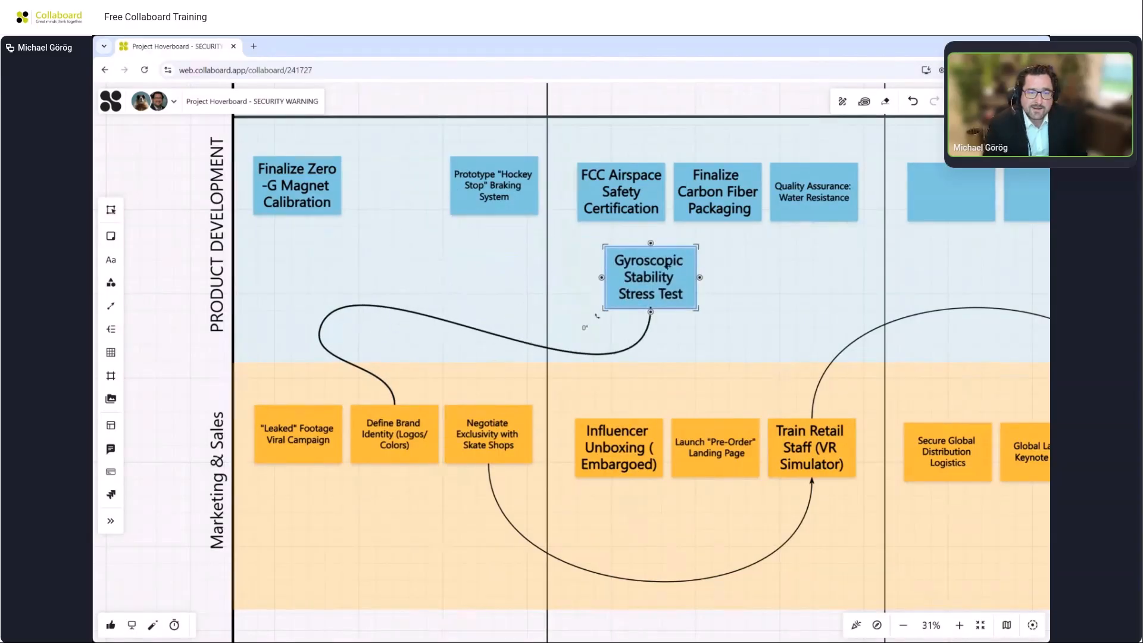
{"action": "scroll", "coordinate": [625, 267], "scroll_direction": "down", "scroll_amount": 2}
{"action": "scroll", "coordinate": [621, 267], "scroll_direction": "down", "scroll_amount": 2}
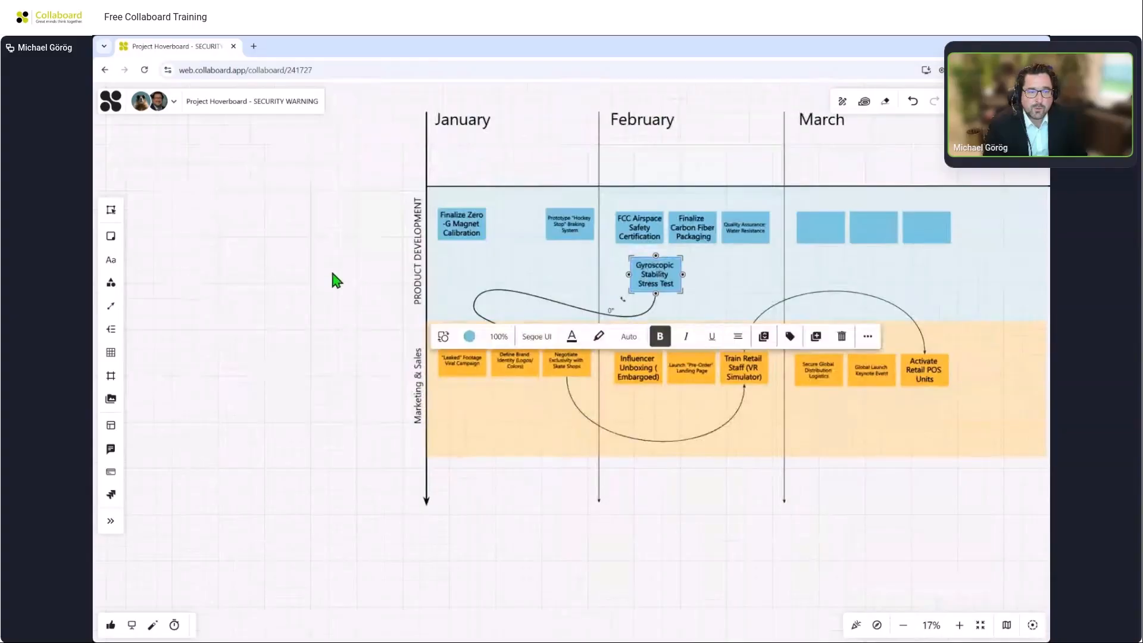
{"action": "left_click_drag", "start_coordinate": [331, 269], "coordinate": [272, 341]}
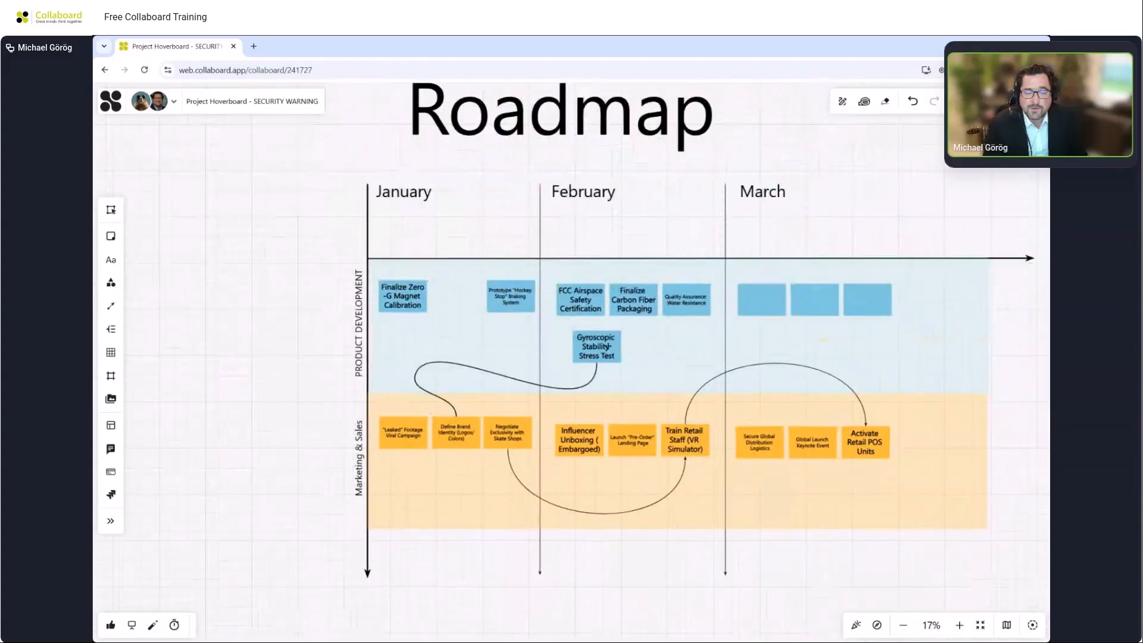
{"action": "left_click_drag", "start_coordinate": [608, 346], "coordinate": [466, 297]}
{"action": "left_click", "coordinate": [268, 319]}
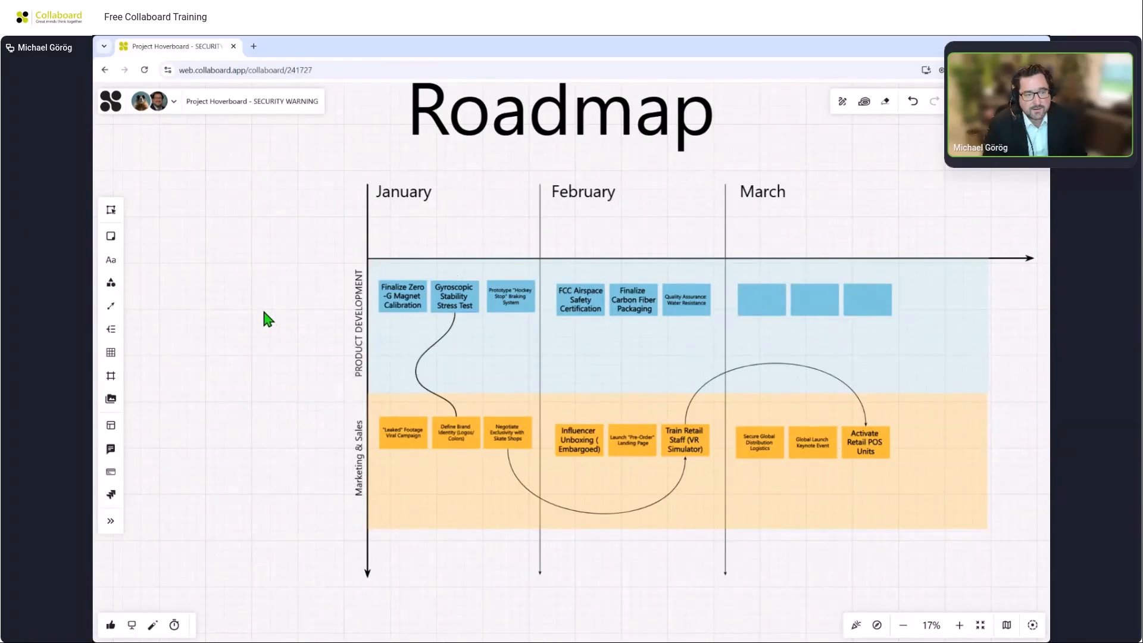
Change the connector's line type to Orthogonal.
{"action": "scroll", "coordinate": [409, 373], "scroll_direction": "up", "scroll_amount": 5}
{"action": "left_click", "coordinate": [449, 320]}
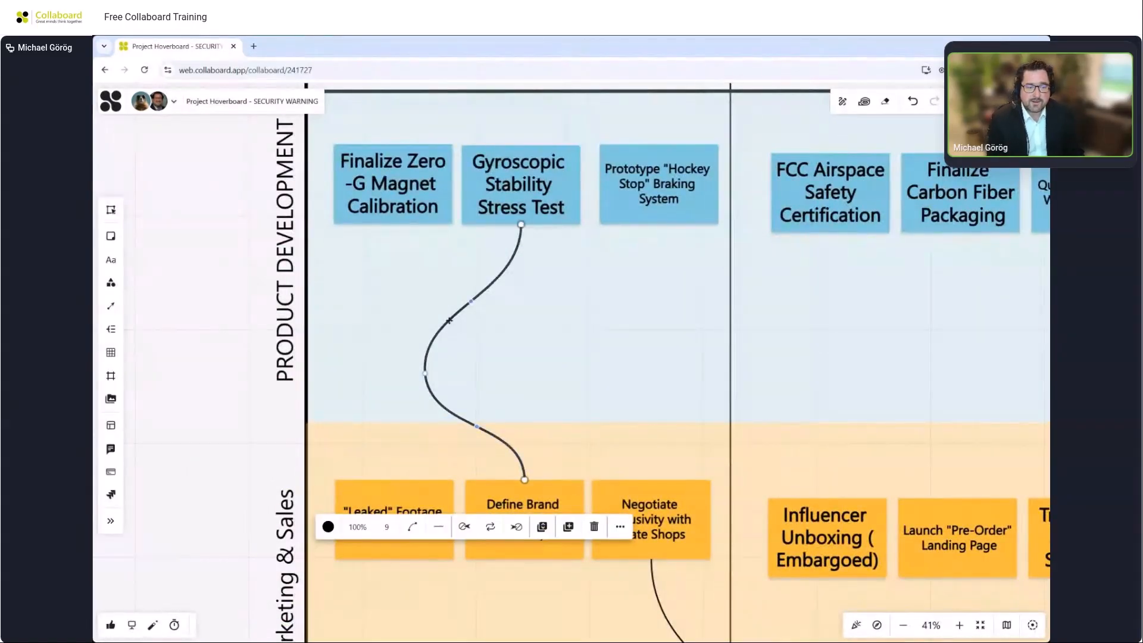
{"action": "left_click", "coordinate": [466, 528]}
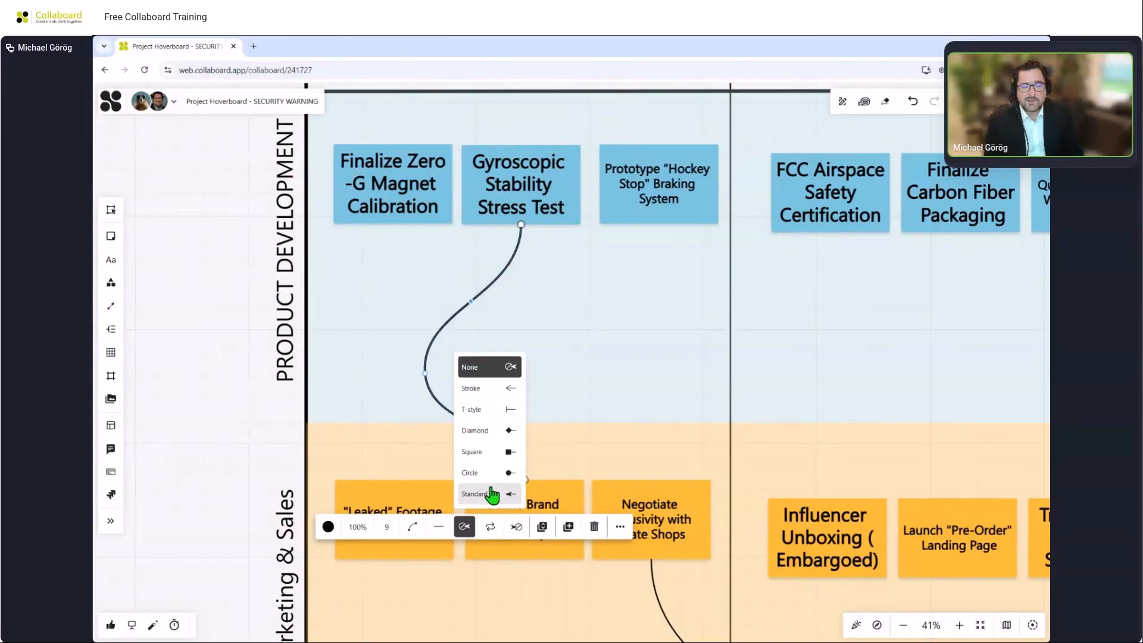
{"action": "left_click", "coordinate": [412, 526]}
{"action": "left_click", "coordinate": [448, 452]}
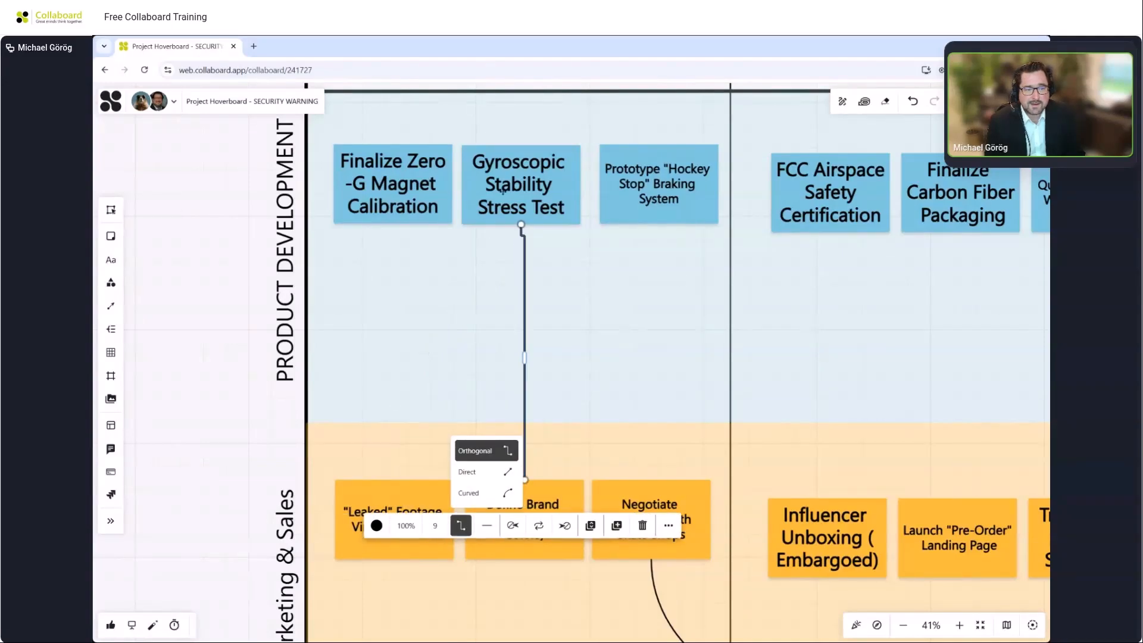
Move the Gyroscopic Stability Stress Test note below Finalize Zero-G Magnet Calibration and lower the connector's horizontal segment.
{"action": "left_click_drag", "start_coordinate": [505, 187], "coordinate": [366, 287]}
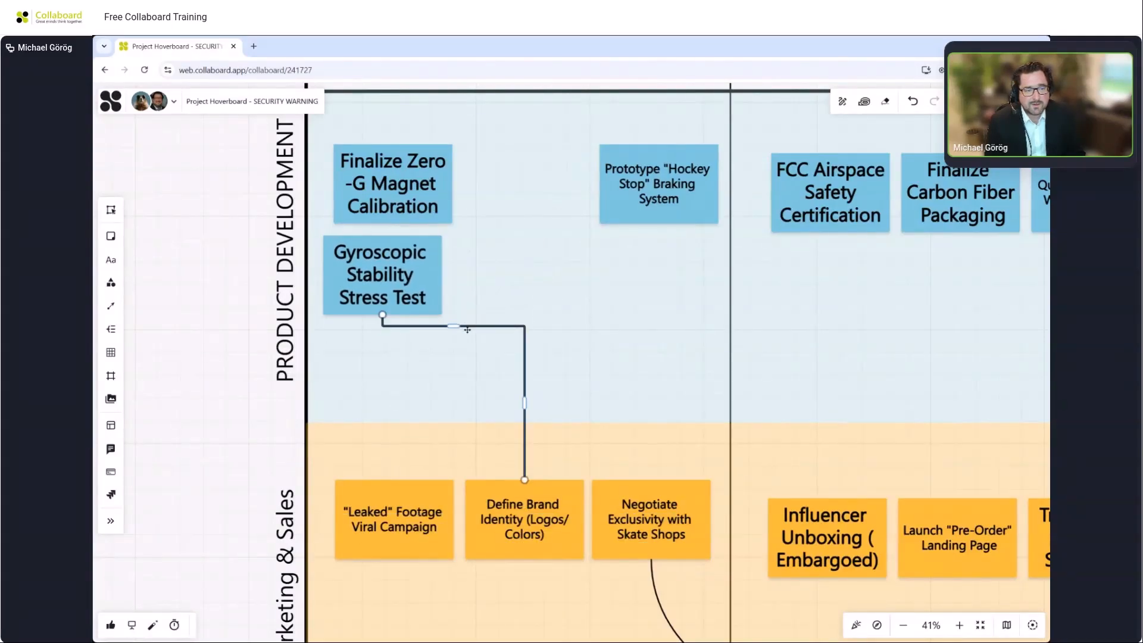
{"action": "left_click", "coordinate": [458, 326]}
{"action": "left_click_drag", "start_coordinate": [454, 324], "coordinate": [454, 371]}
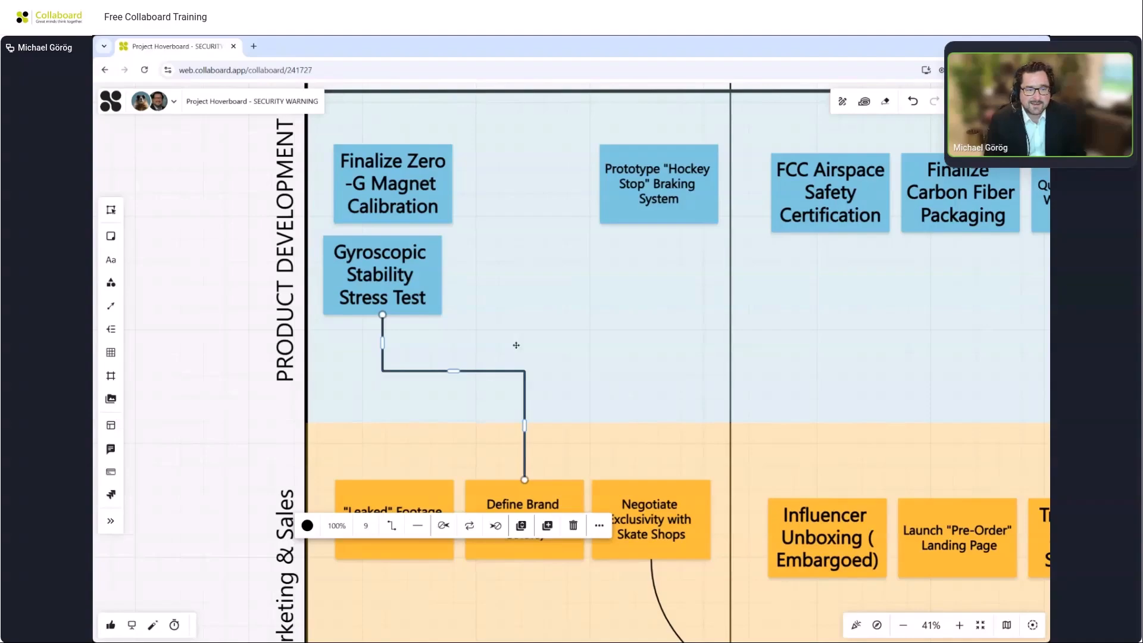
Select the Product Development lane background and open its opacity setting.
{"action": "scroll", "coordinate": [169, 385], "scroll_direction": "down", "scroll_amount": 2}
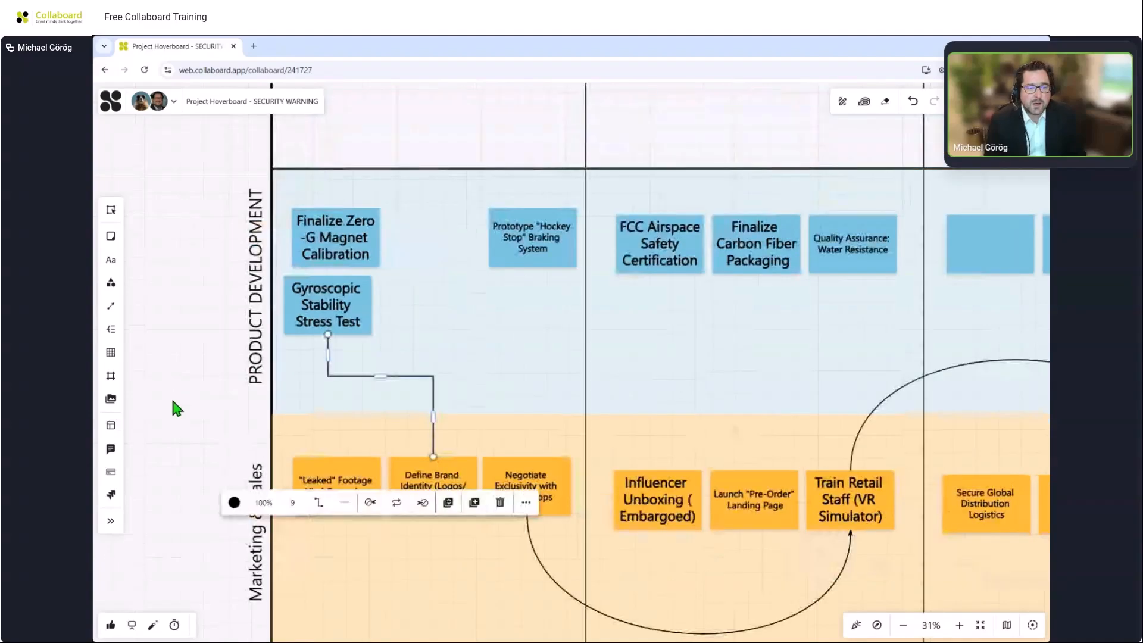
{"action": "left_click_drag", "start_coordinate": [170, 395], "coordinate": [156, 337]}
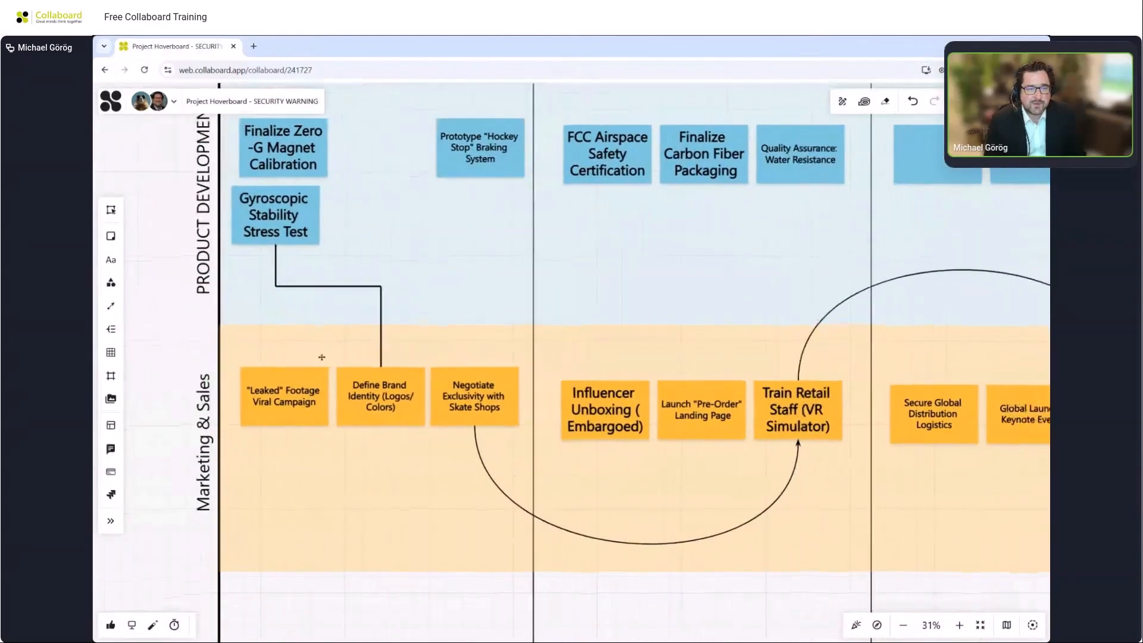
{"action": "left_click", "coordinate": [556, 303]}
{"action": "scroll", "coordinate": [558, 303], "scroll_direction": "down", "scroll_amount": 2}
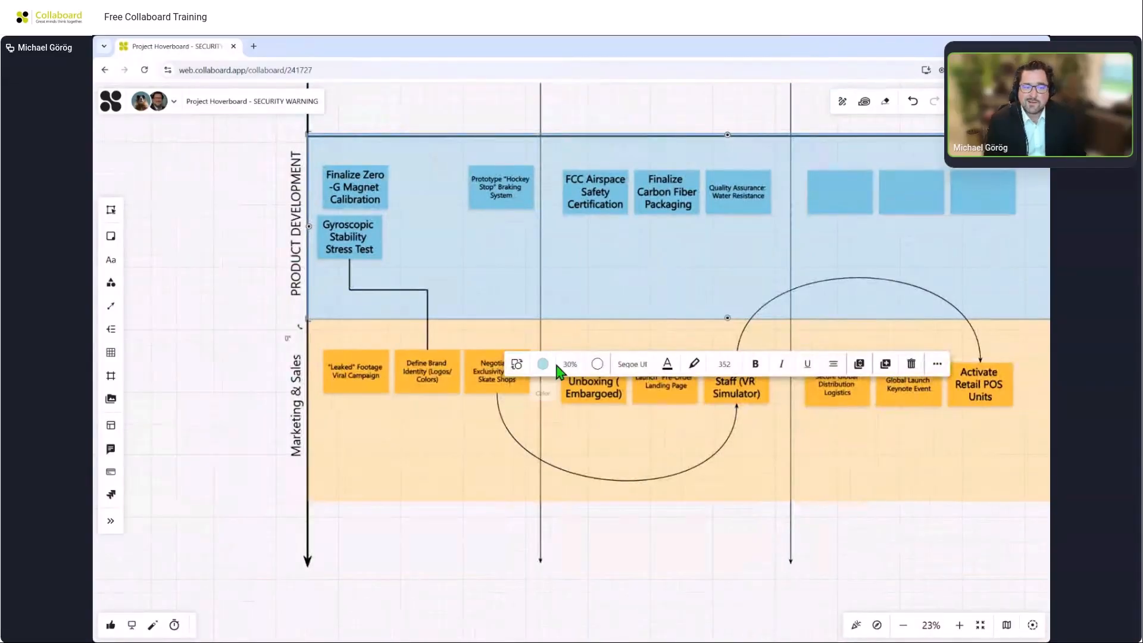
{"action": "left_click", "coordinate": [571, 374]}
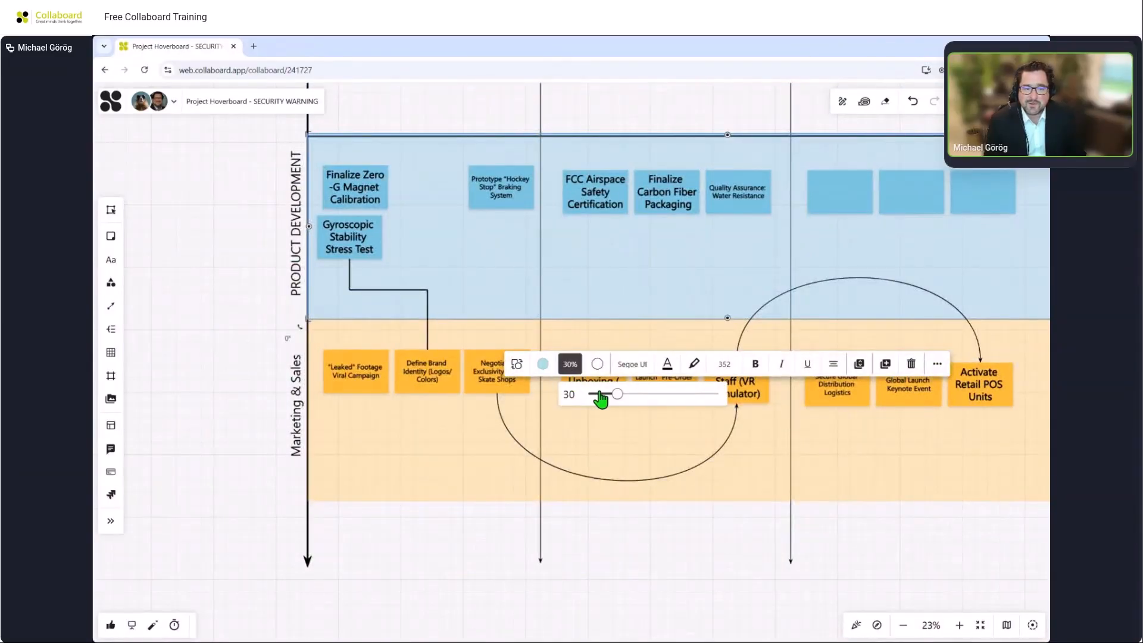
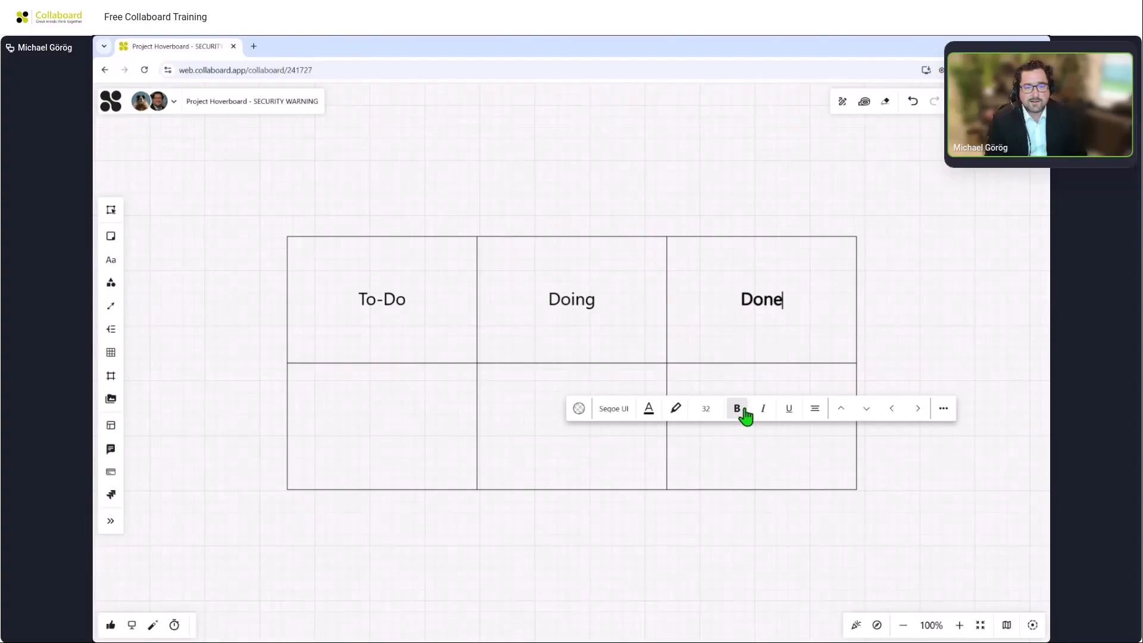
Make the Doing and To-Do header labels of the table bold.
{"action": "left_click", "coordinate": [541, 285]}
{"action": "left_click", "coordinate": [547, 408]}
{"action": "left_click", "coordinate": [403, 306]}
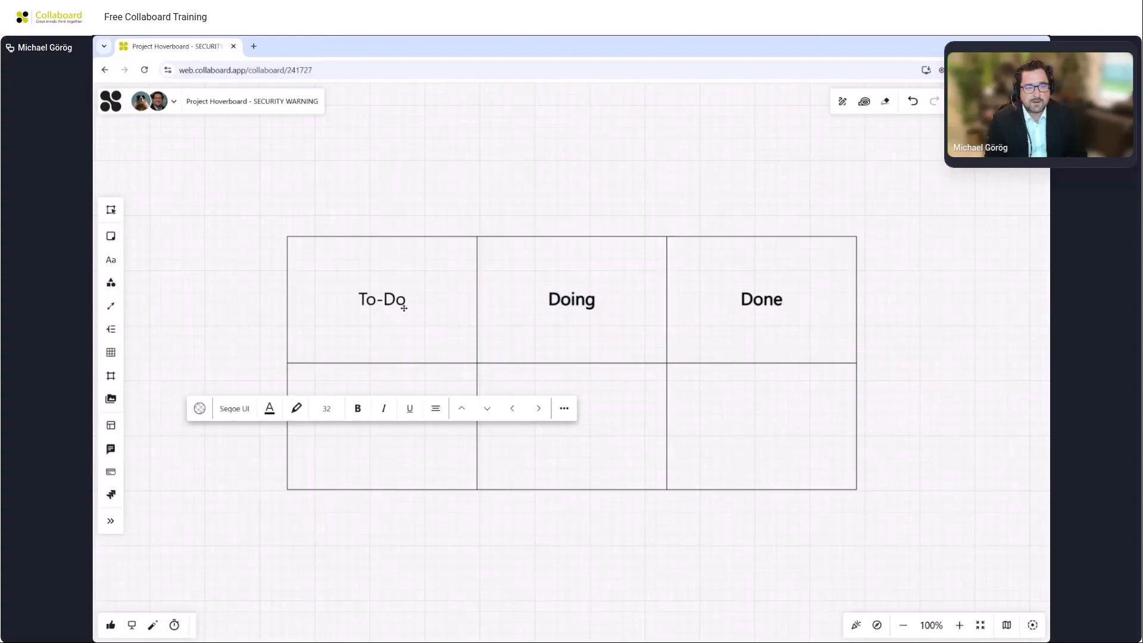
{"action": "left_click", "coordinate": [374, 344]}
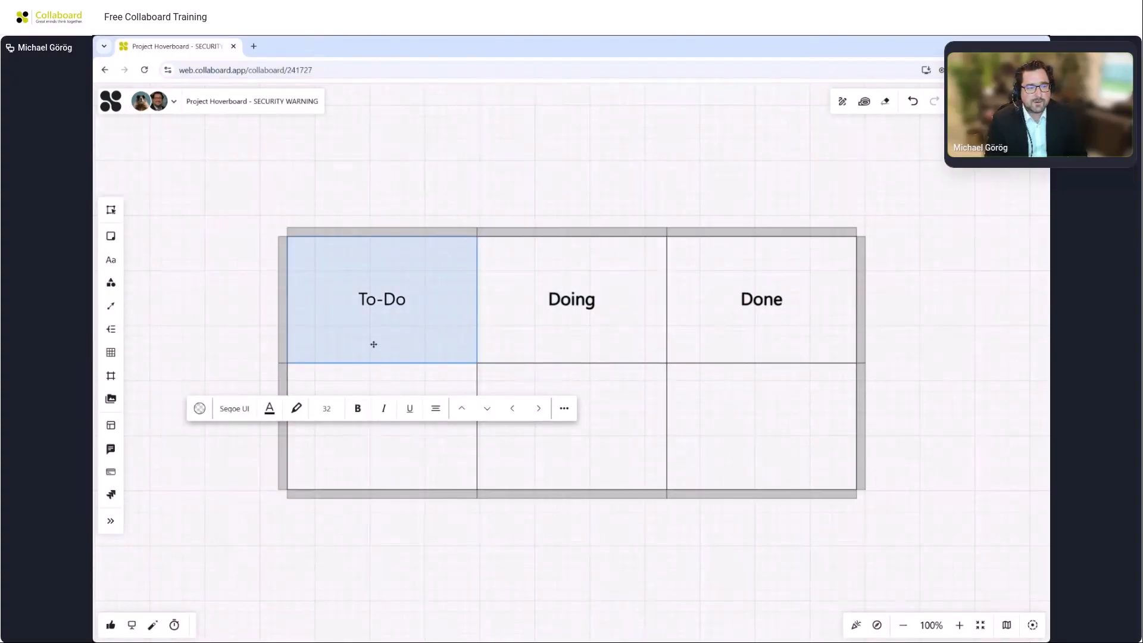
{"action": "left_click", "coordinate": [358, 409]}
Stretch the table's lower row far downward to make tall columns.
{"action": "left_click", "coordinate": [237, 267]}
{"action": "scroll", "coordinate": [236, 267], "scroll_direction": "down", "scroll_amount": 3}
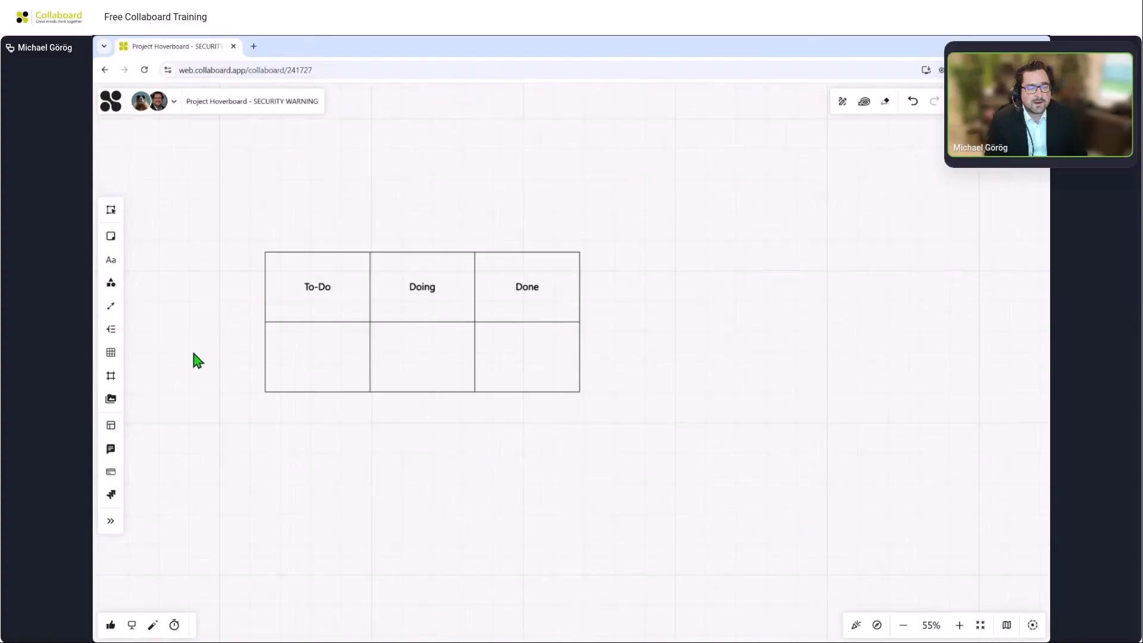
{"action": "left_click_drag", "start_coordinate": [194, 359], "coordinate": [273, 232]}
{"action": "left_click", "coordinate": [438, 226]}
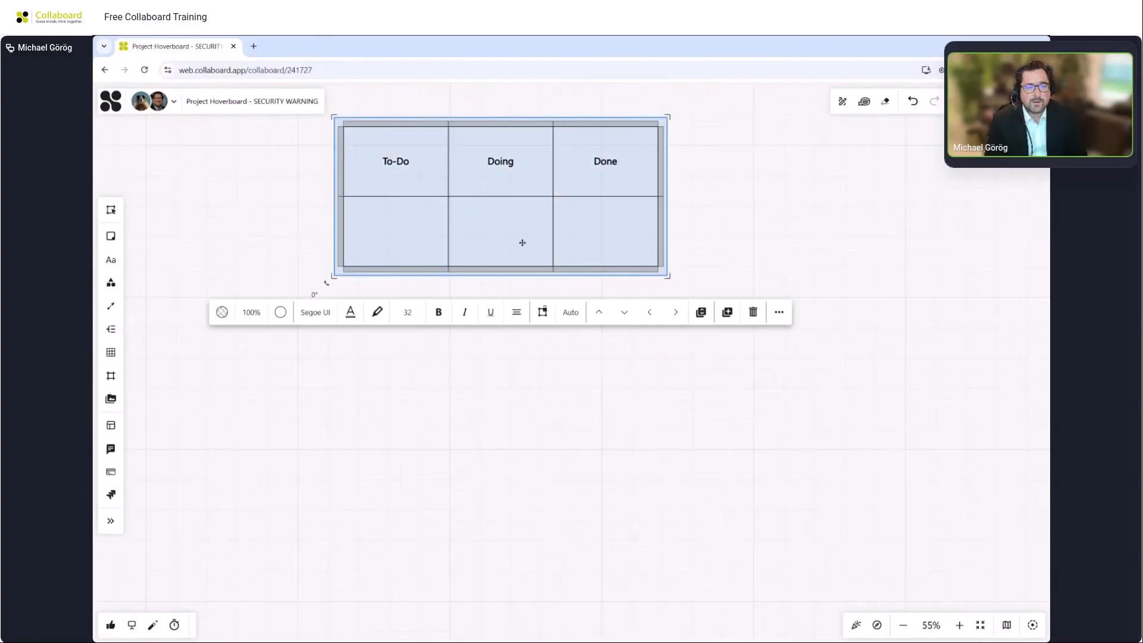
{"action": "left_click_drag", "start_coordinate": [502, 267], "coordinate": [536, 641]}
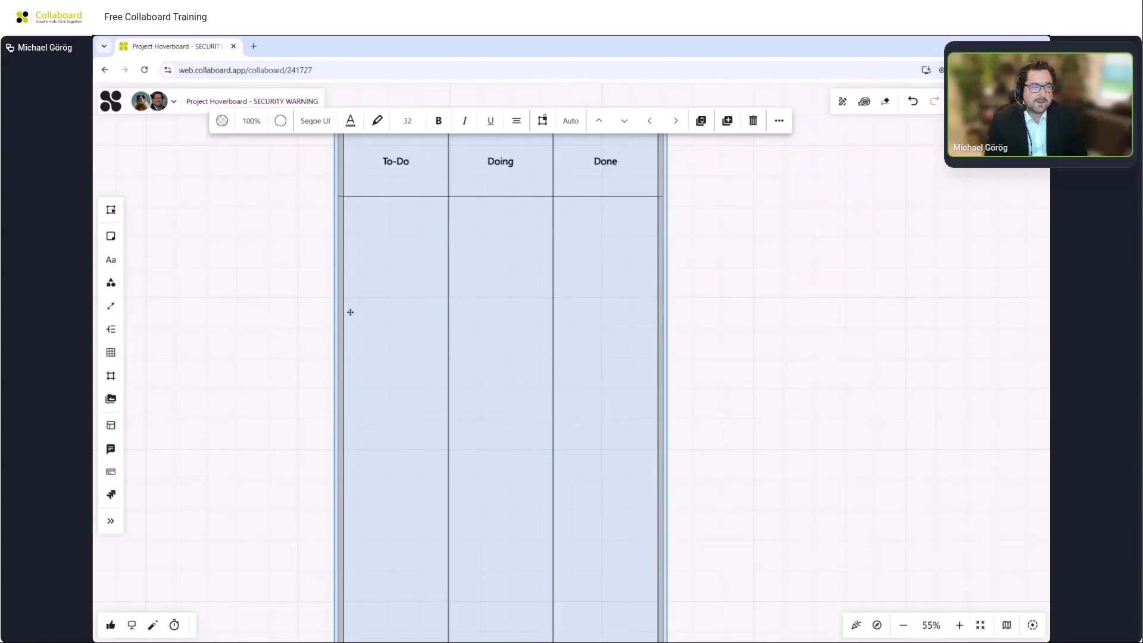
Widen the To-Do, Doing and Done columns of the table.
{"action": "left_click_drag", "start_coordinate": [450, 291], "coordinate": [487, 293]}
{"action": "left_click_drag", "start_coordinate": [593, 283], "coordinate": [628, 286]}
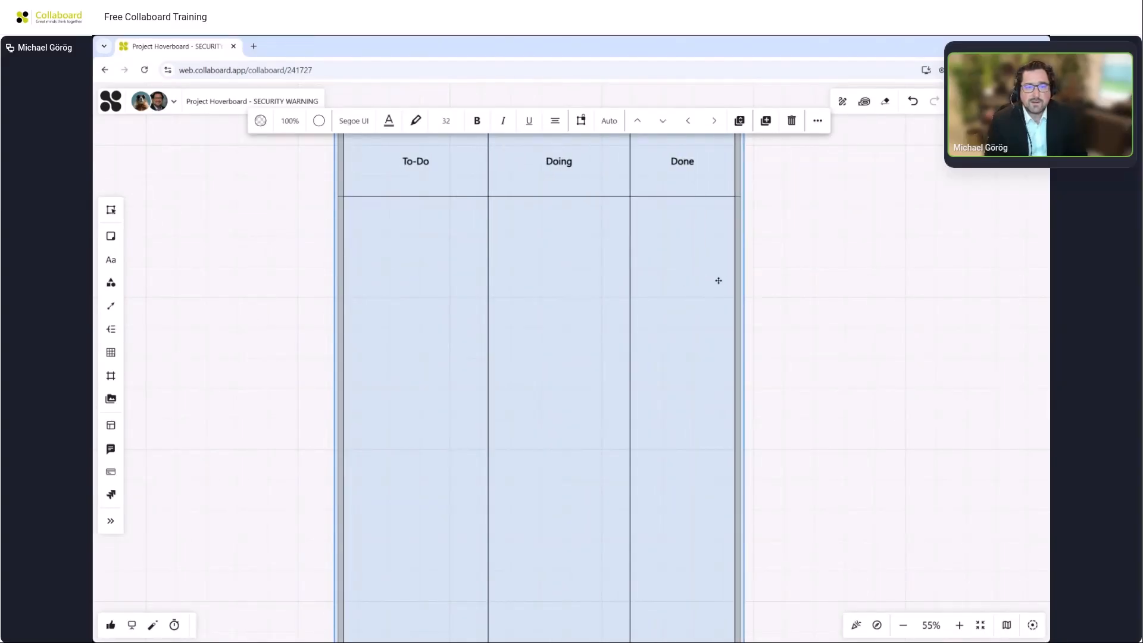
{"action": "left_click_drag", "start_coordinate": [735, 281], "coordinate": [783, 281]}
{"action": "left_click", "coordinate": [848, 244]}
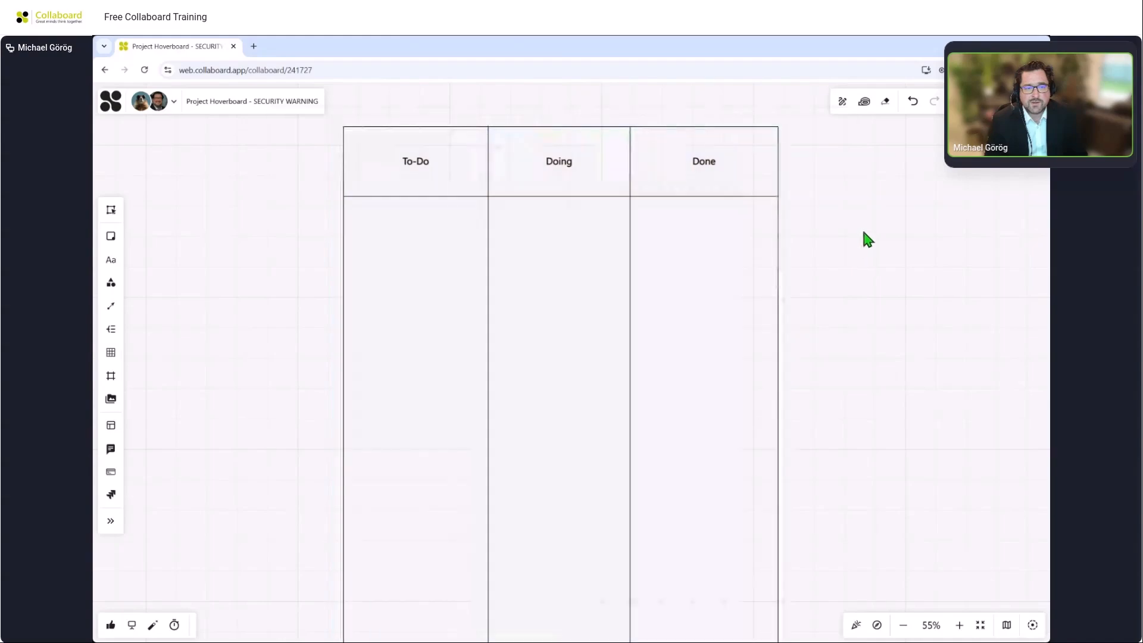
Paste the copied task list as sticky notes to the left of the table.
{"action": "scroll", "coordinate": [849, 227], "scroll_direction": "down", "scroll_amount": 2}
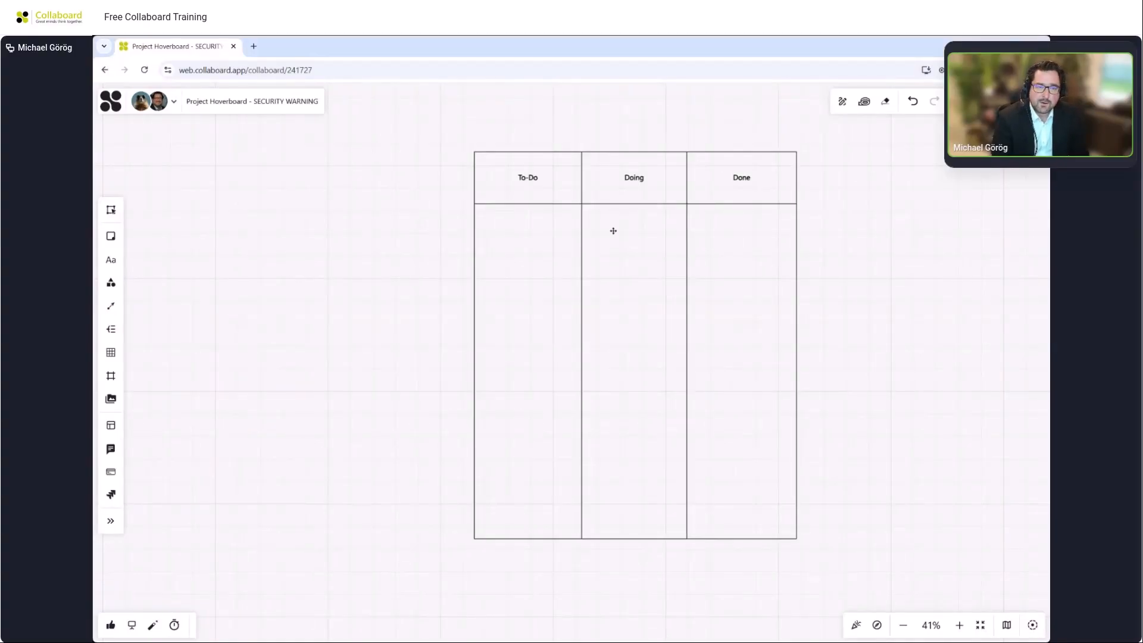
{"action": "left_click_drag", "start_coordinate": [327, 283], "coordinate": [561, 290]}
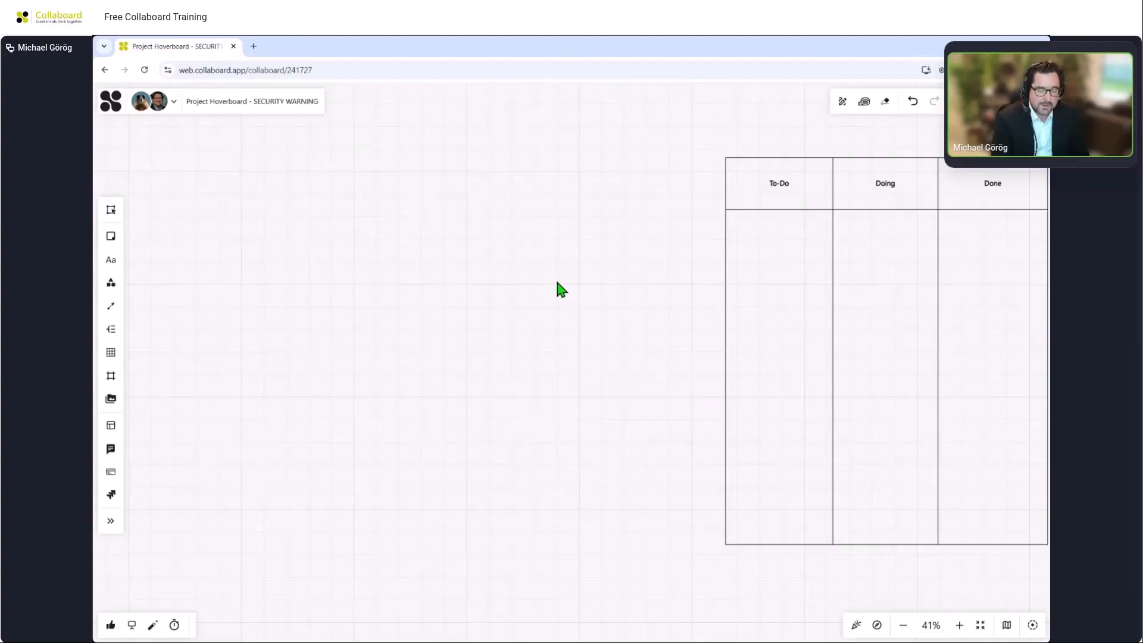
{"action": "key", "text": "ctrl+v"}
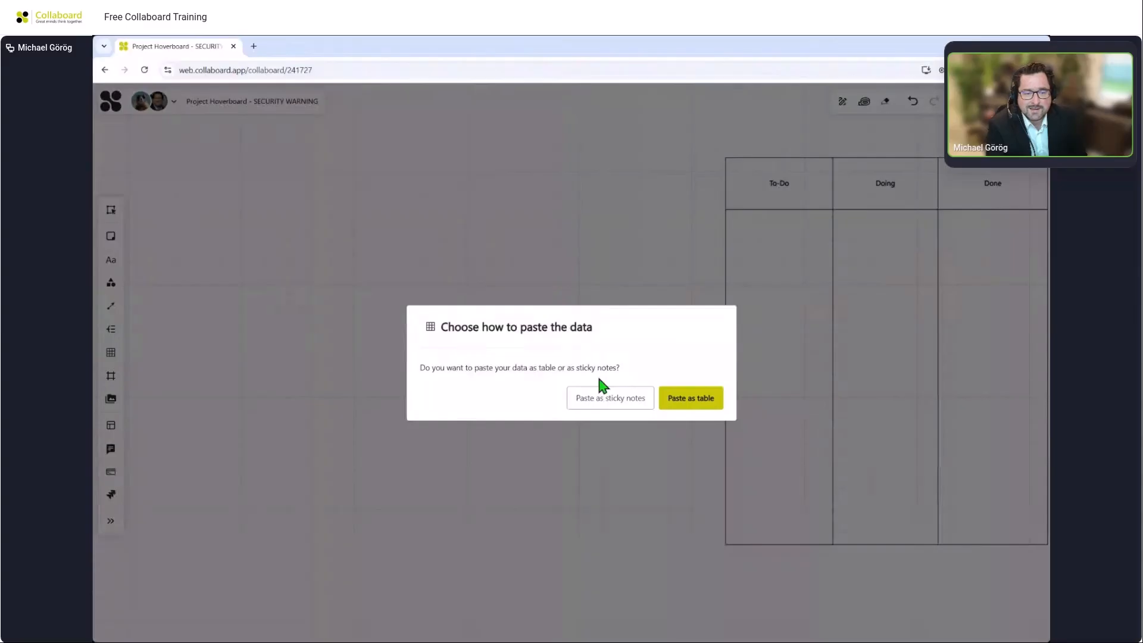
{"action": "left_click", "coordinate": [608, 400]}
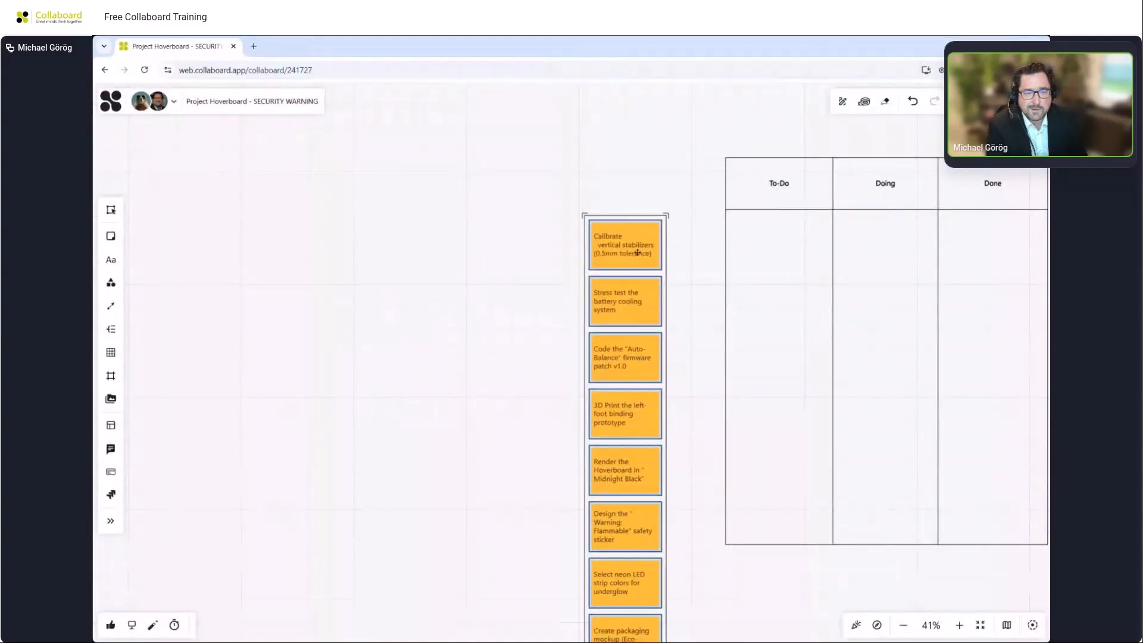
Move the Stress test the battery cooling system note into the To-Do column.
{"action": "left_click", "coordinate": [530, 293]}
{"action": "scroll", "coordinate": [681, 273], "scroll_direction": "up", "scroll_amount": 3}
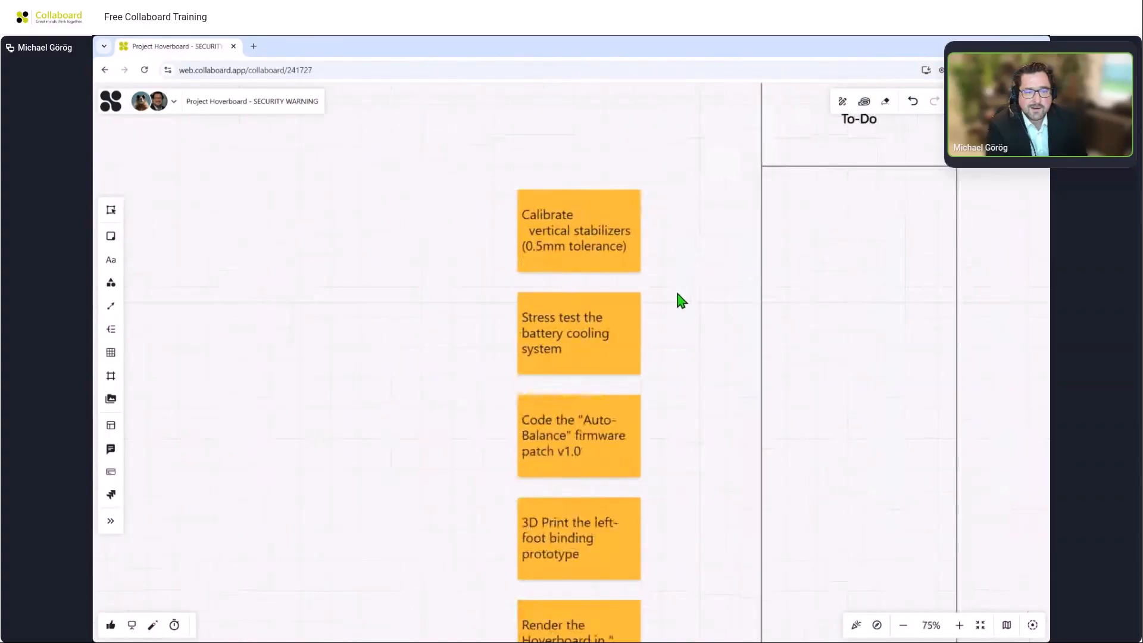
{"action": "left_click_drag", "start_coordinate": [679, 298], "coordinate": [443, 364]}
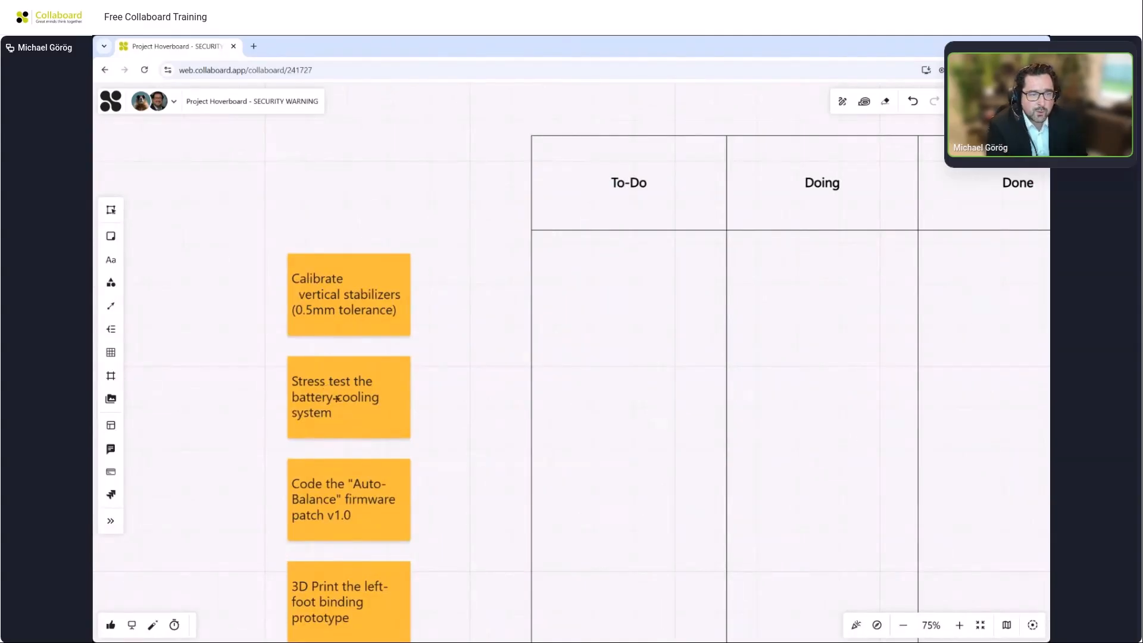
{"action": "left_click_drag", "start_coordinate": [337, 398], "coordinate": [613, 314]}
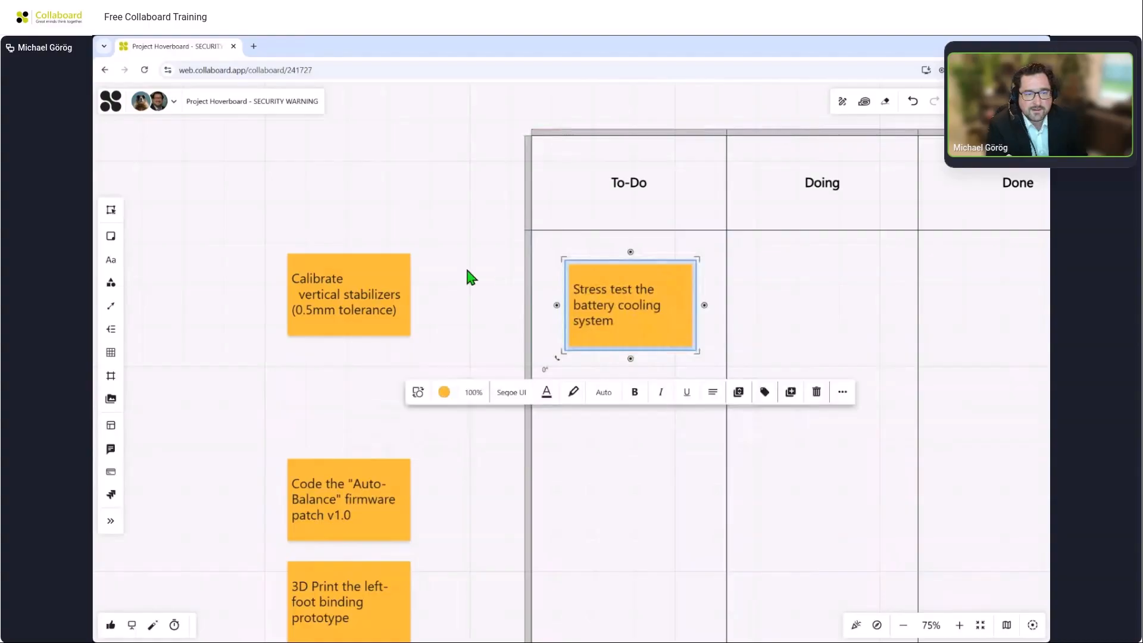
{"action": "left_click", "coordinate": [465, 264]}
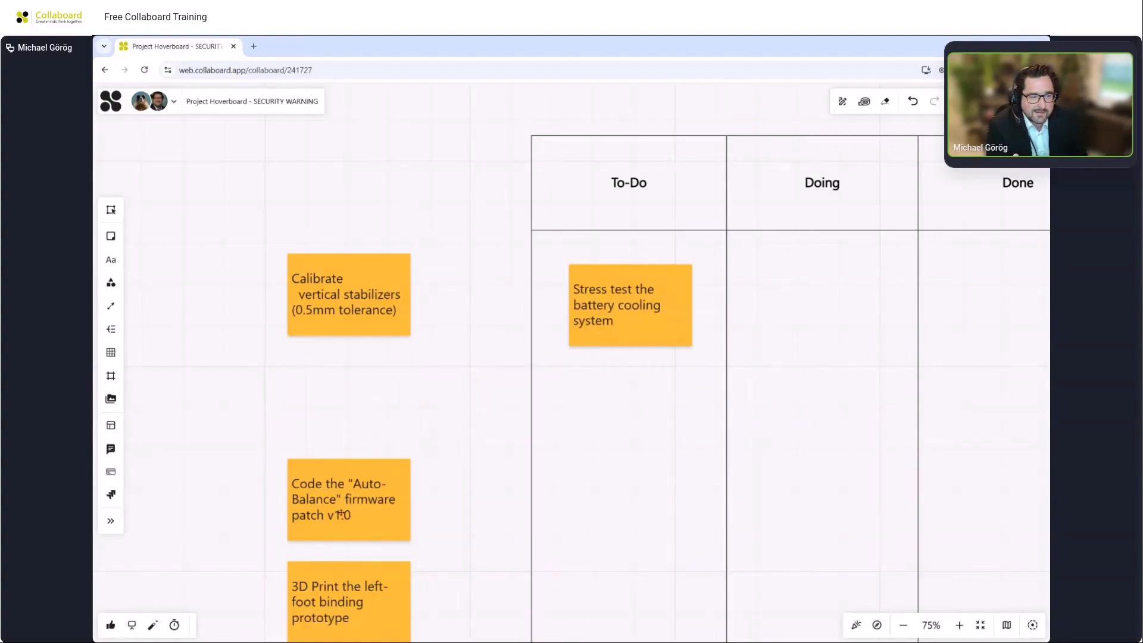
Move the Code the Auto-Balance firmware patch v1.0 note into the To-Do column and shift the table slightly upward.
{"action": "left_click_drag", "start_coordinate": [341, 514], "coordinate": [619, 416]}
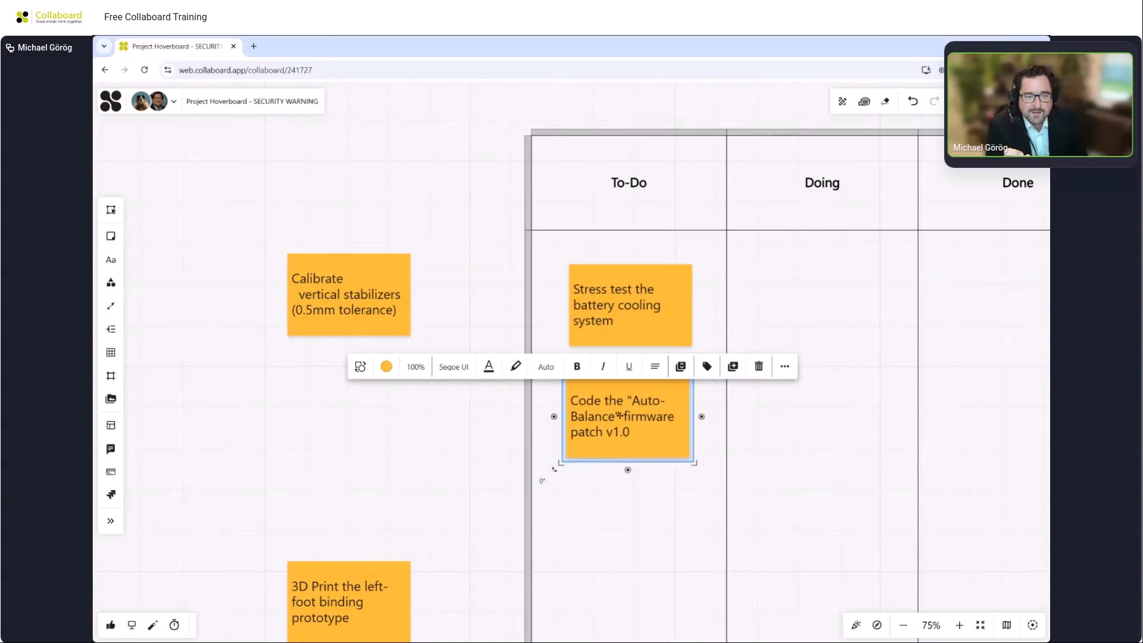
{"action": "left_click", "coordinate": [455, 417]}
{"action": "scroll", "coordinate": [455, 416], "scroll_direction": "down", "scroll_amount": 3}
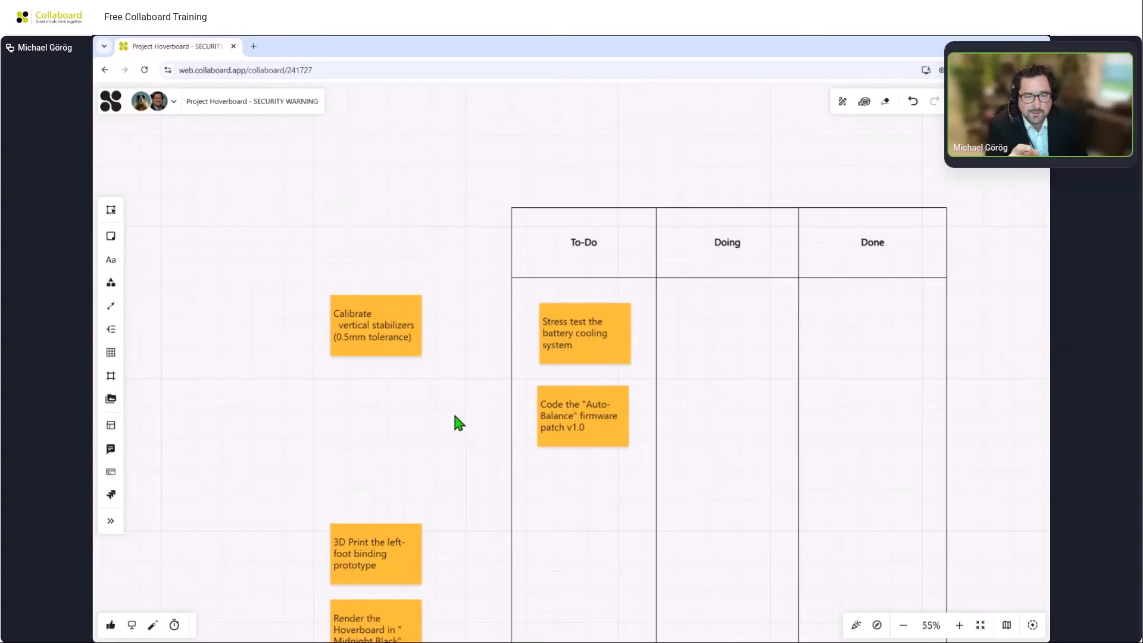
{"action": "scroll", "coordinate": [454, 415], "scroll_direction": "down", "scroll_amount": 3}
{"action": "left_click_drag", "start_coordinate": [626, 309], "coordinate": [653, 222]}
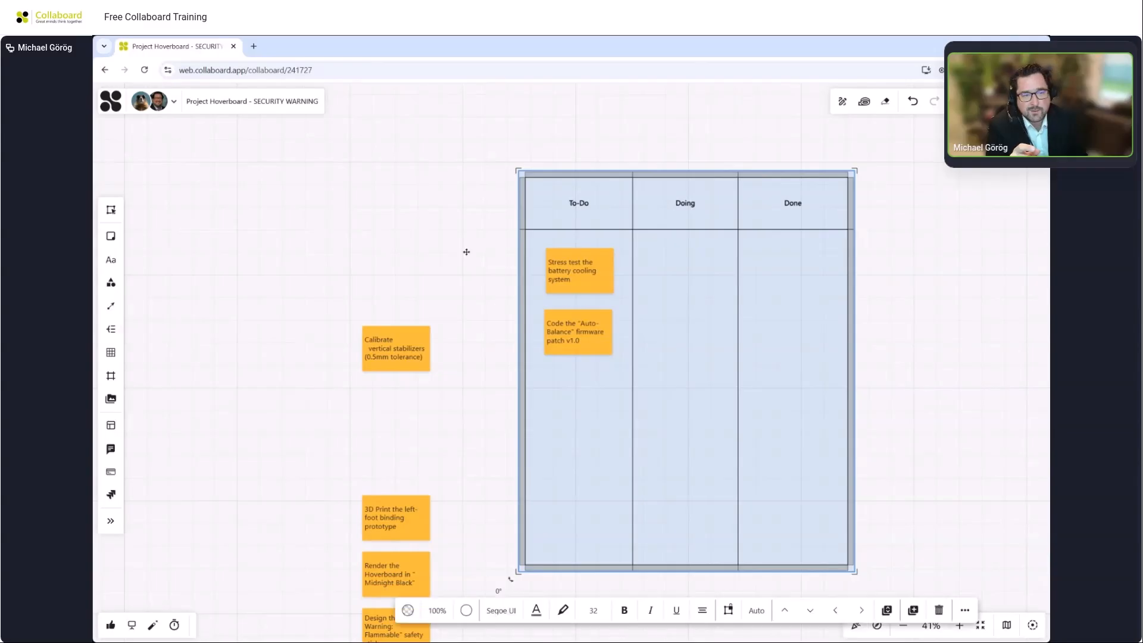
{"action": "left_click", "coordinate": [416, 262]}
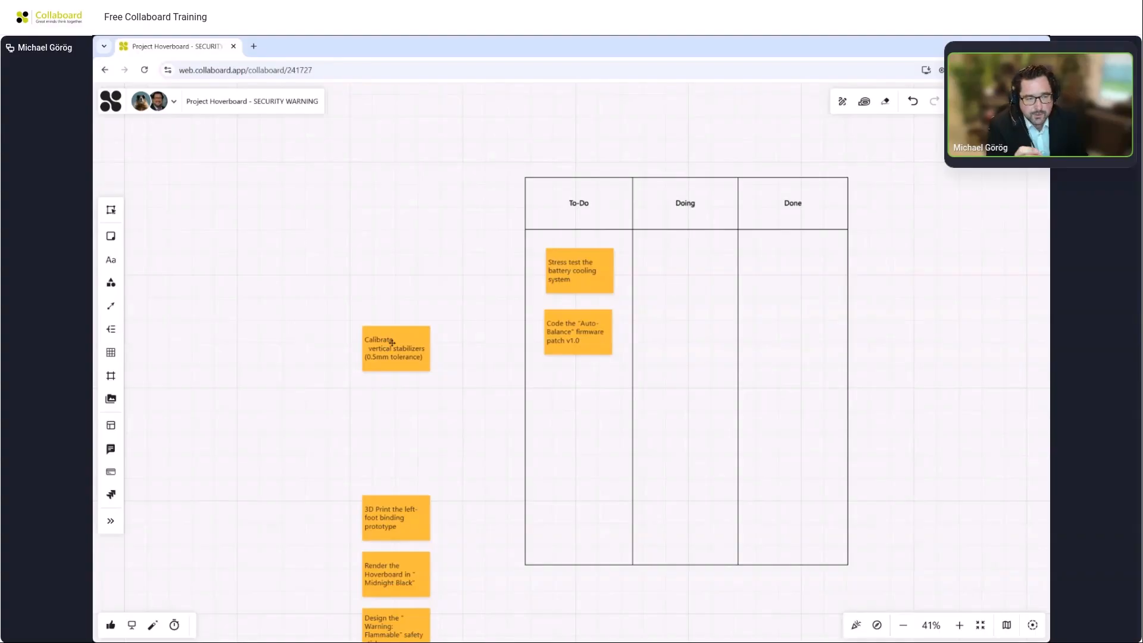
Tag the Calibrate vertical stabilizers note with a new red tag named High Prio.
{"action": "scroll", "coordinate": [392, 342], "scroll_direction": "up", "scroll_amount": 5}
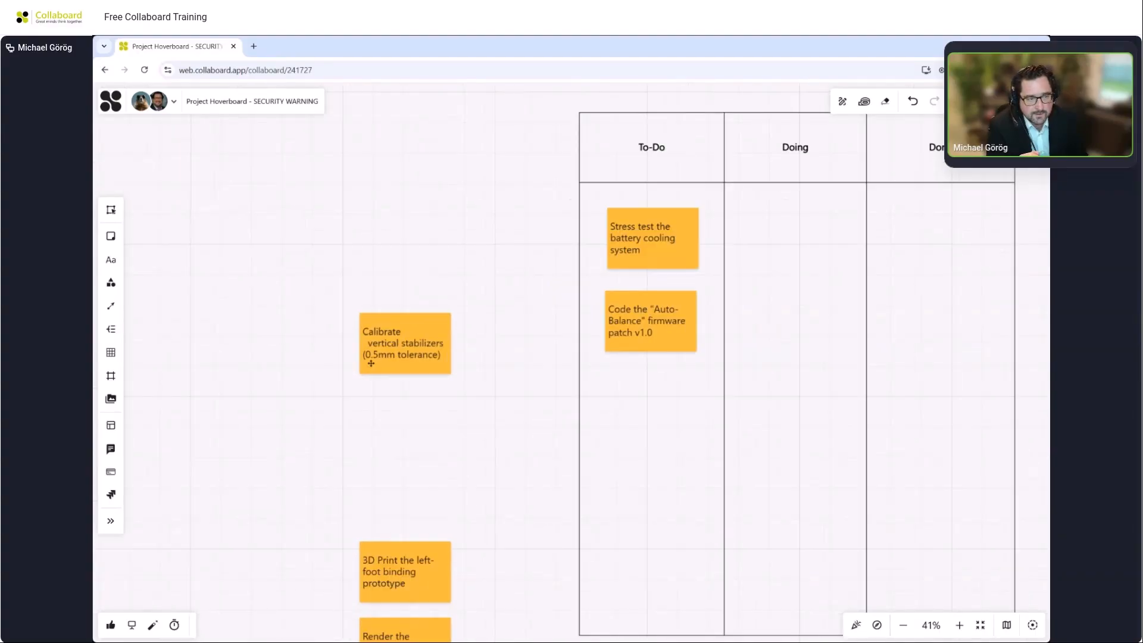
{"action": "left_click", "coordinate": [381, 351]}
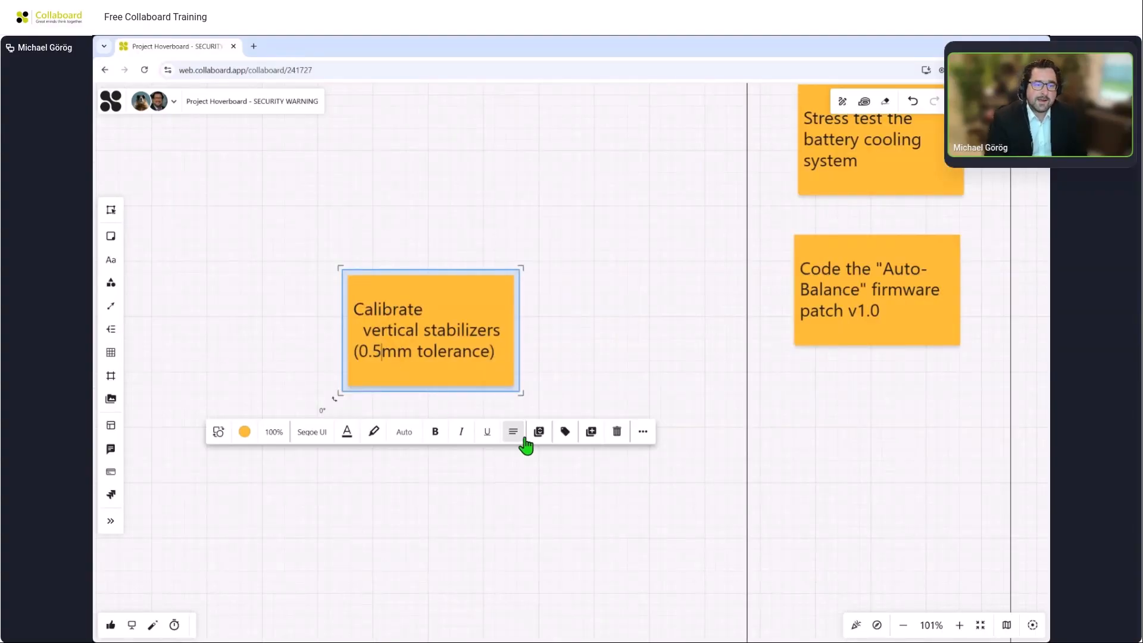
{"action": "left_click", "coordinate": [570, 435]}
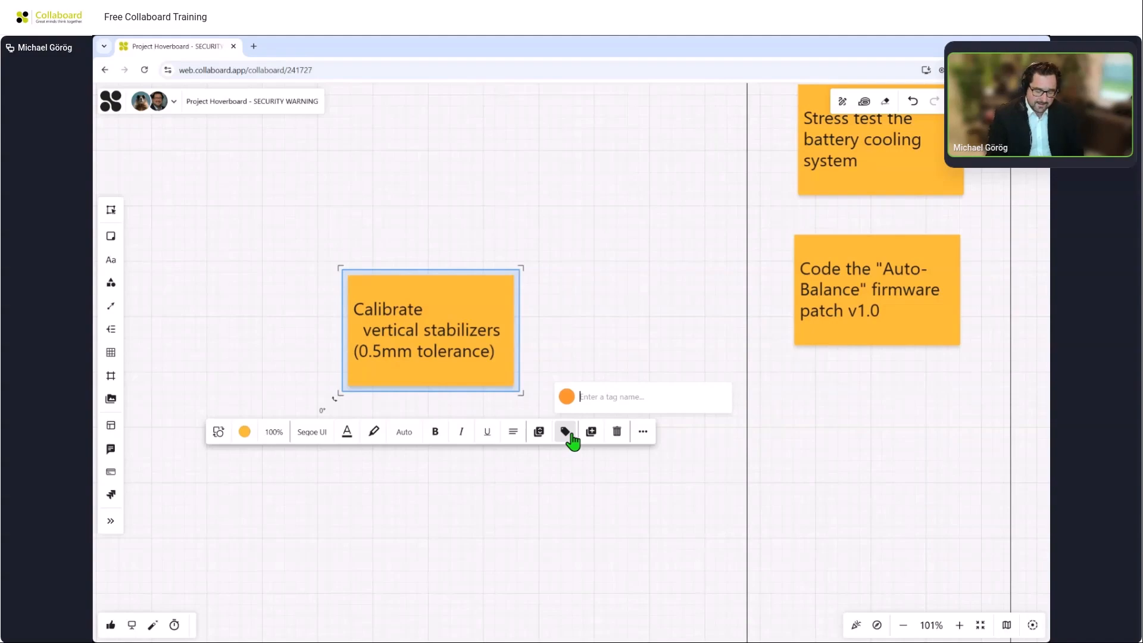
{"action": "type", "text": "High Prio"}
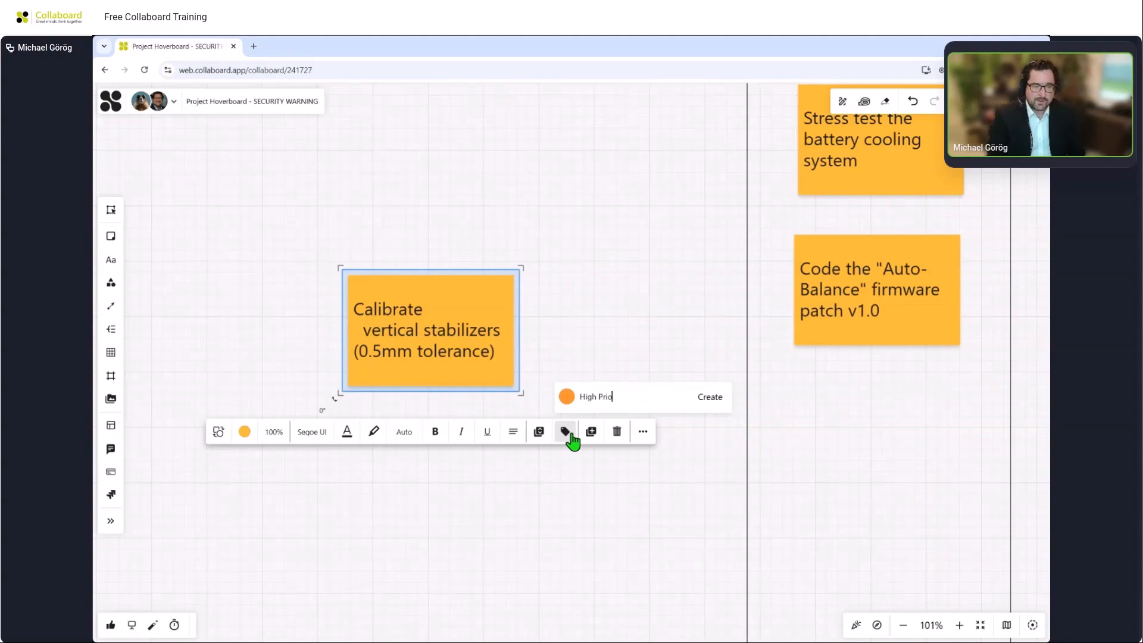
{"action": "left_click", "coordinate": [565, 397]}
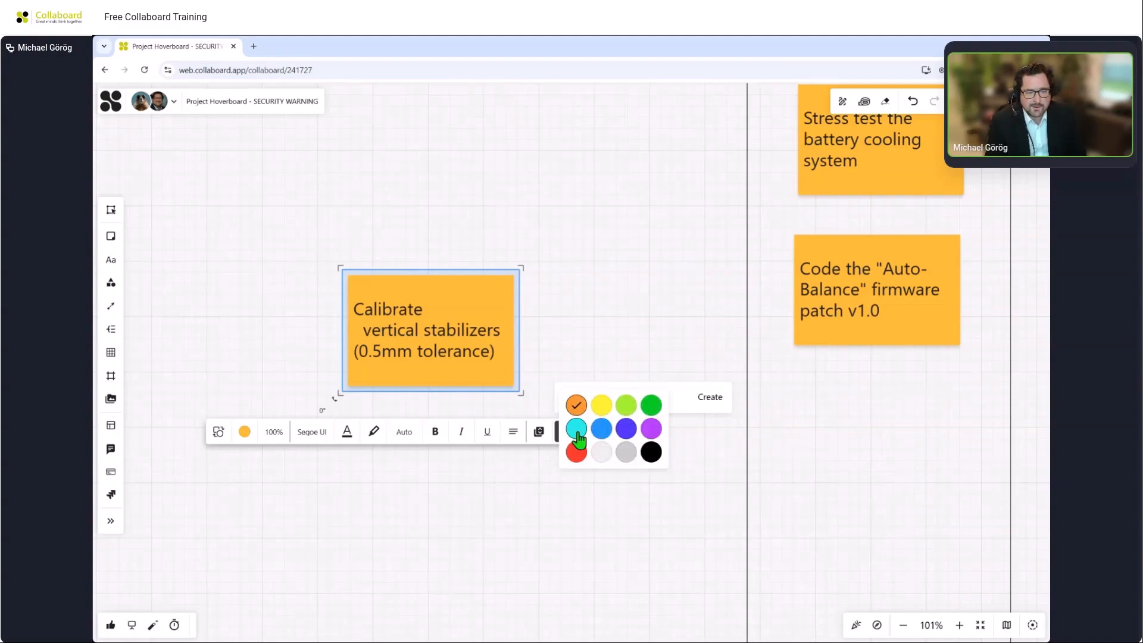
{"action": "left_click", "coordinate": [575, 452]}
{"action": "key", "text": "Return"}
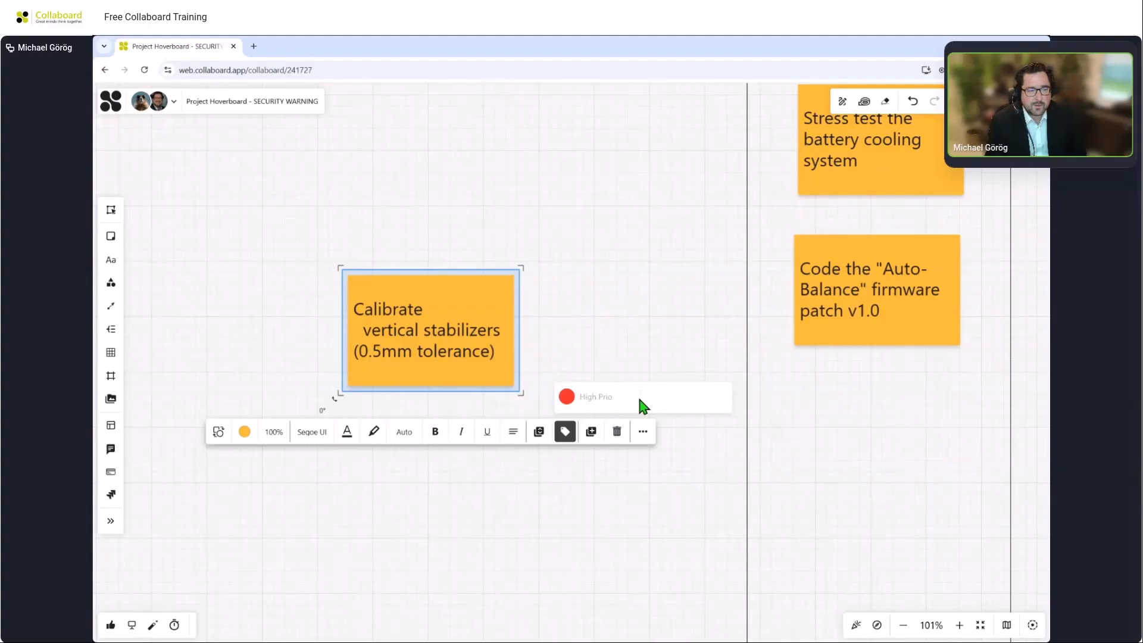
Move the 3D Print the left-foot binding prototype note up below the Calibrate note.
{"action": "left_click", "coordinate": [533, 309]}
{"action": "scroll", "coordinate": [409, 455], "scroll_direction": "down", "scroll_amount": 3}
{"action": "left_click_drag", "start_coordinate": [408, 455], "coordinate": [419, 376]}
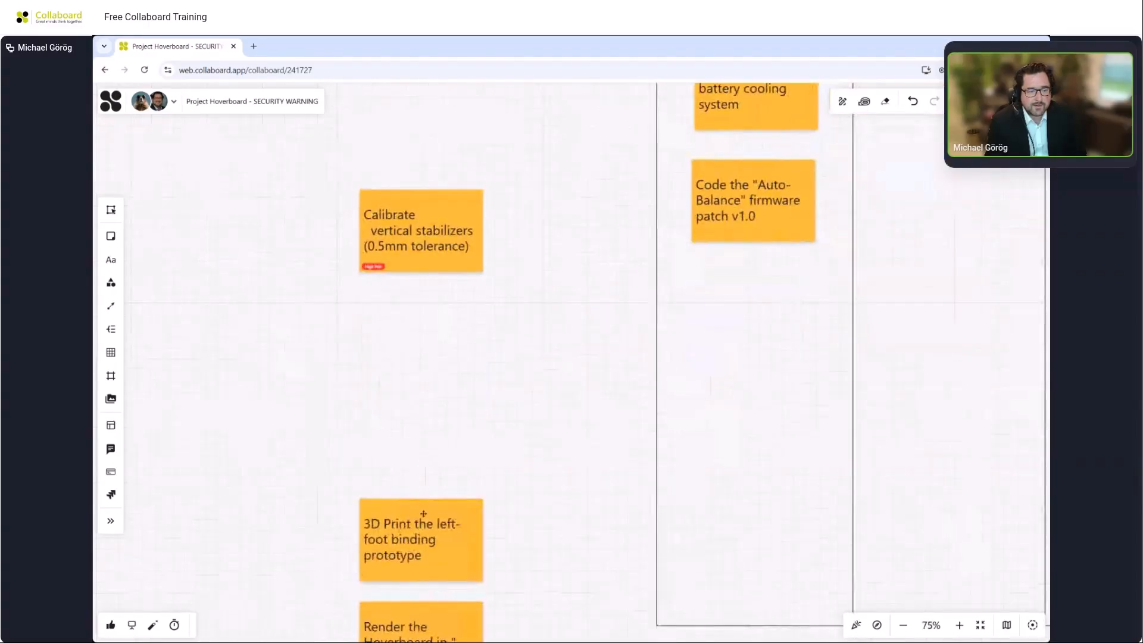
{"action": "left_click_drag", "start_coordinate": [424, 523], "coordinate": [425, 350]}
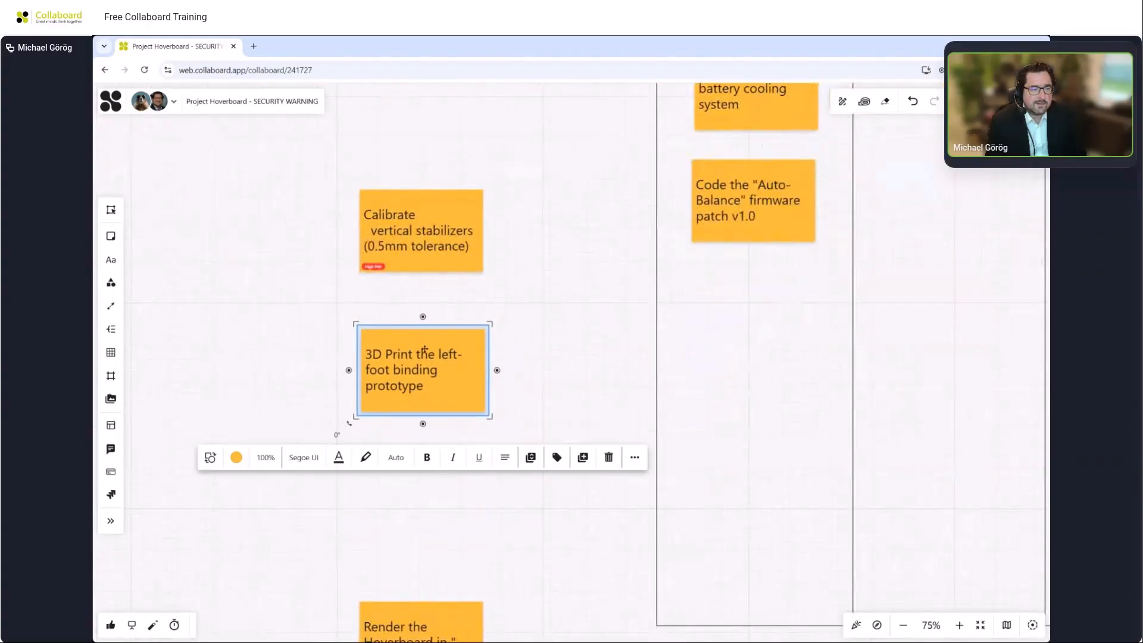
Tag the 3D Print the left-foot binding prototype note with a new green tag named Low Prio.
{"action": "left_click", "coordinate": [557, 457]}
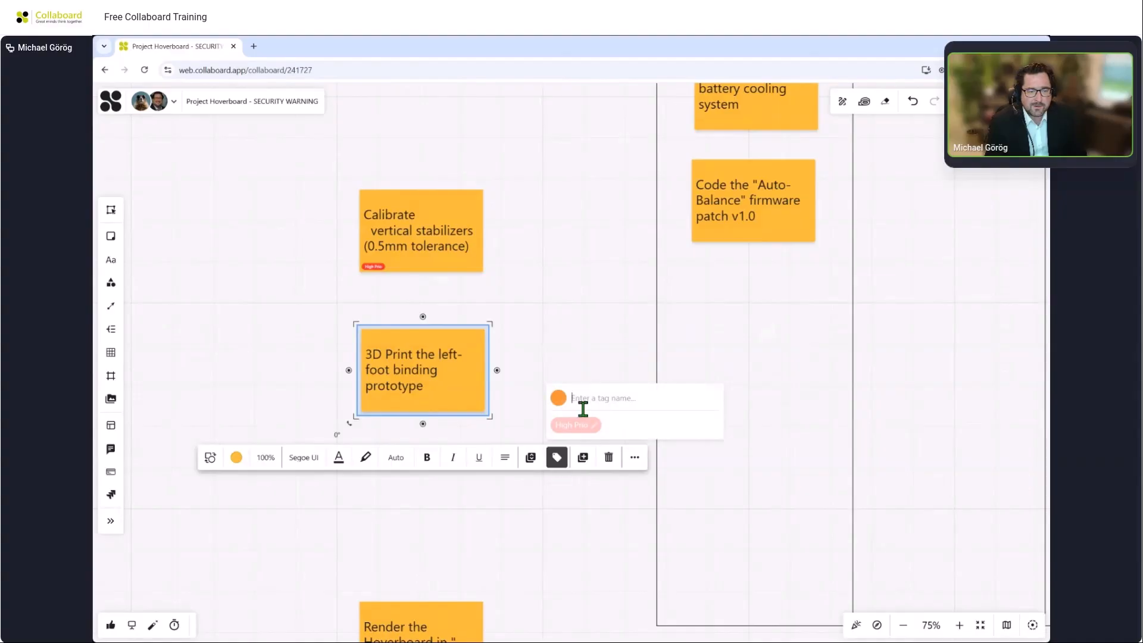
{"action": "type", "text": "Low Prio"}
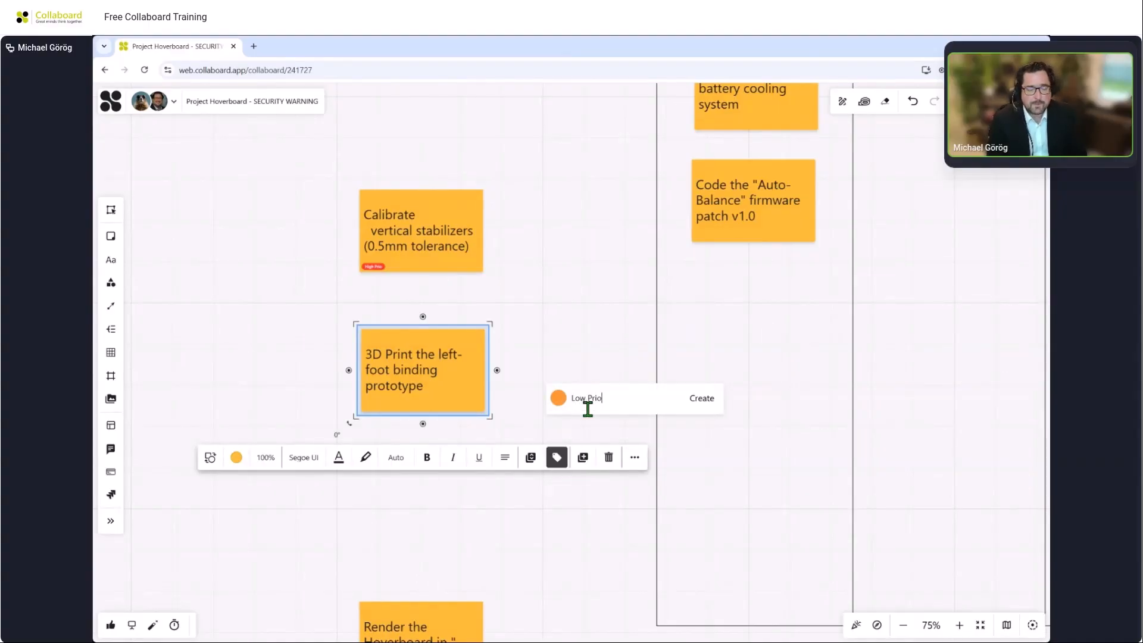
{"action": "left_click", "coordinate": [559, 397]}
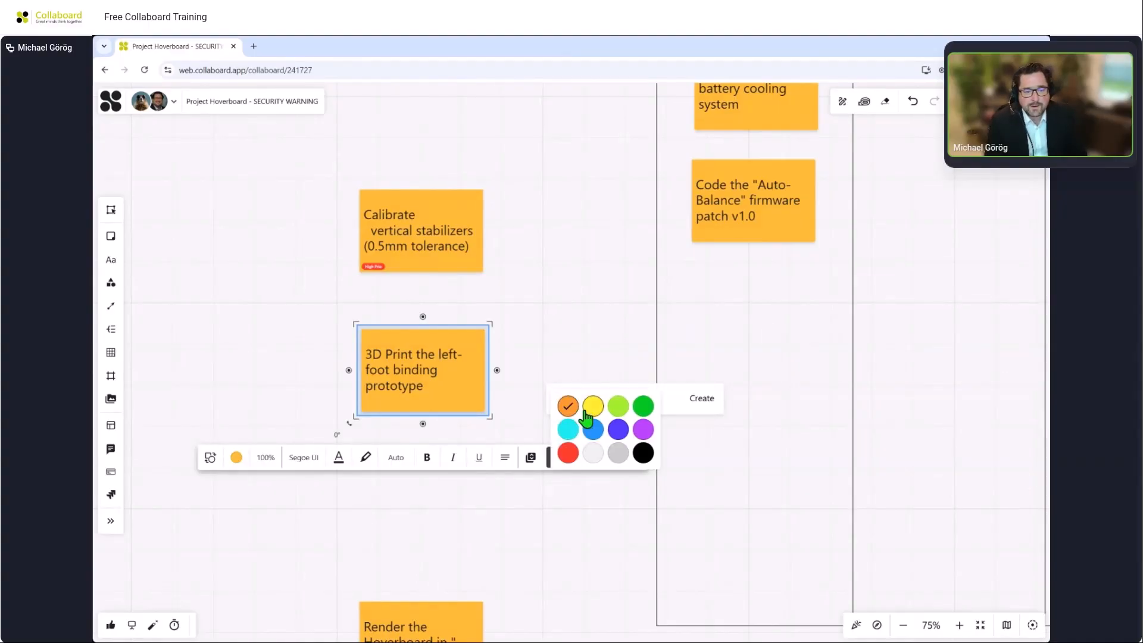
{"action": "left_click", "coordinate": [643, 409]}
{"action": "left_click", "coordinate": [693, 398]}
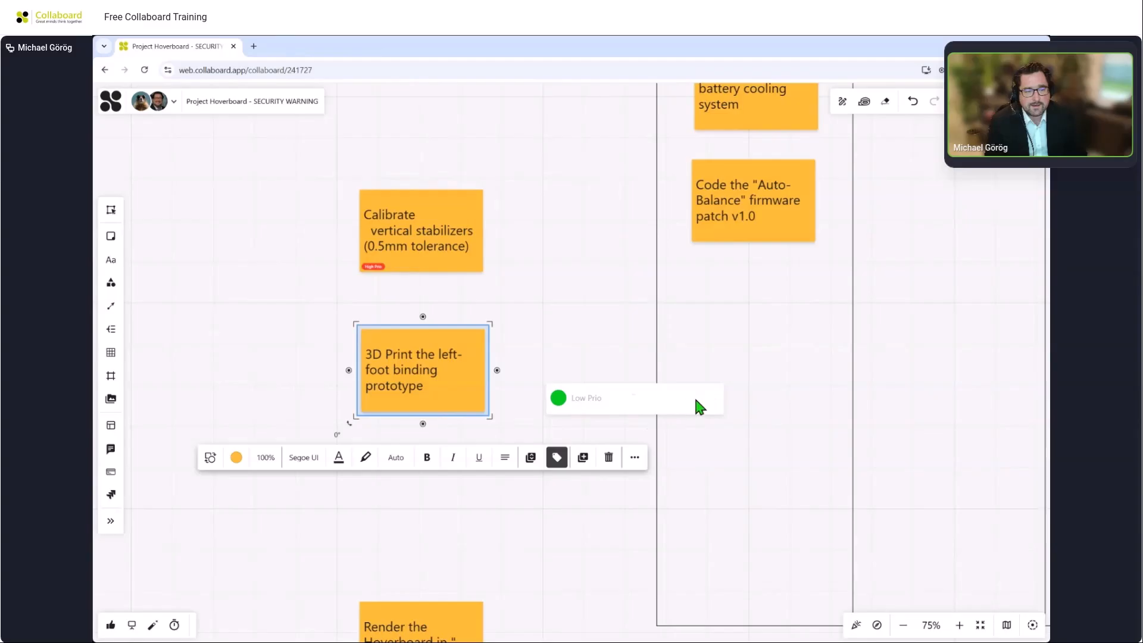
{"action": "left_click", "coordinate": [543, 336]}
{"action": "left_click_drag", "start_coordinate": [546, 322], "coordinate": [508, 422]}
Apply the High Prio tag to the Code the Auto-Balance firmware patch v1.0 note.
{"action": "double_click", "coordinate": [678, 316]}
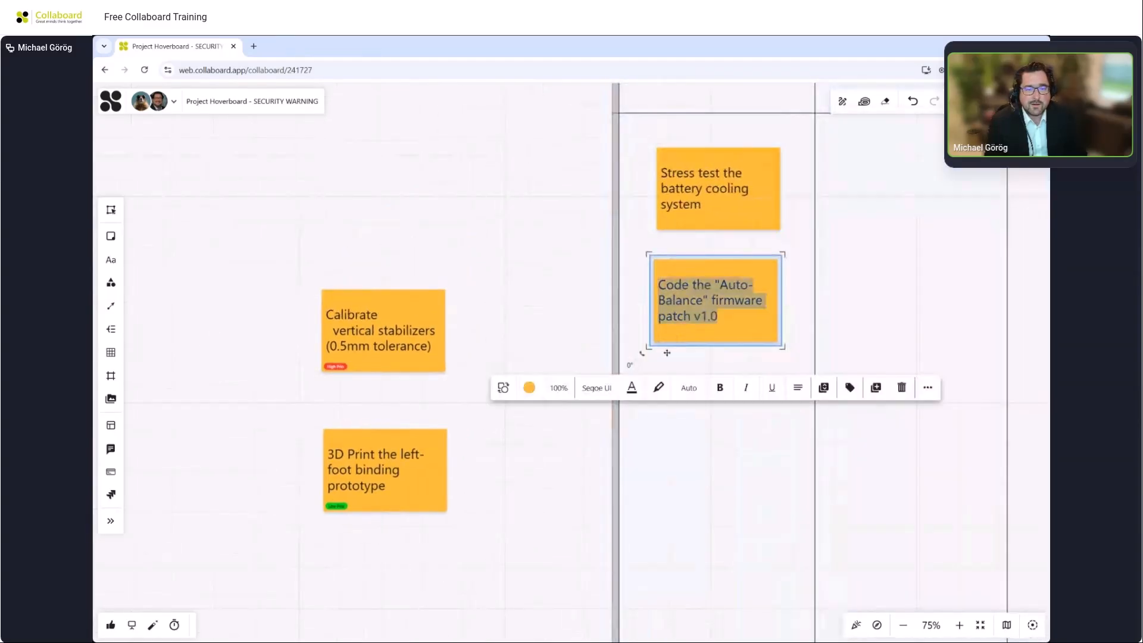
{"action": "left_click", "coordinate": [849, 388]}
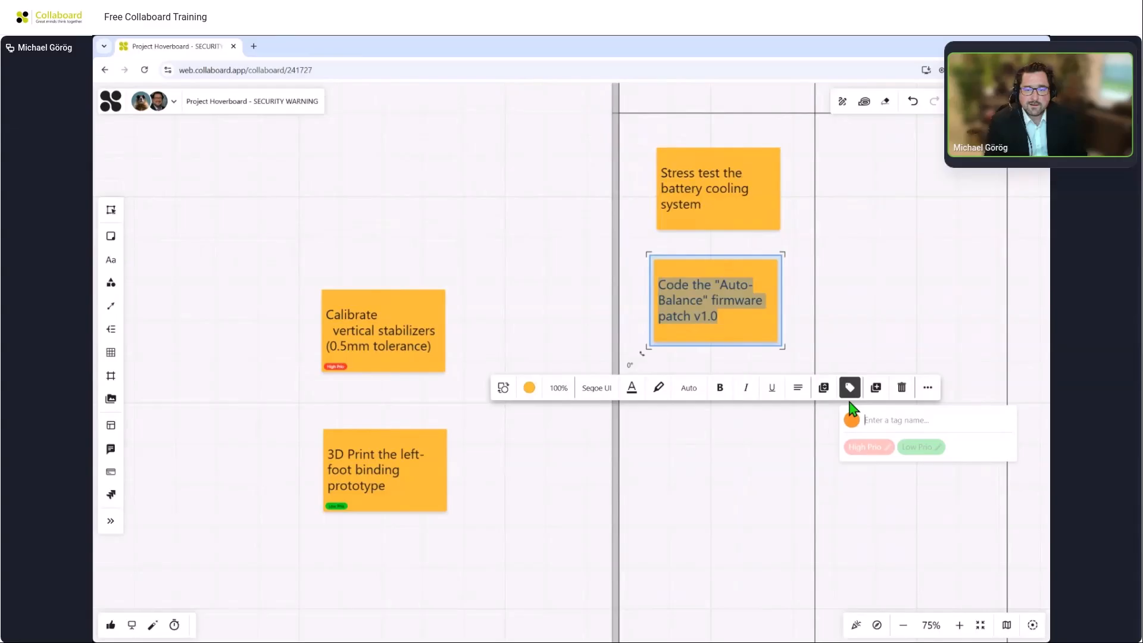
{"action": "left_click", "coordinate": [862, 447]}
Apply the Low Prio tag to the Stress test the battery cooling system note.
{"action": "left_click", "coordinate": [722, 193]}
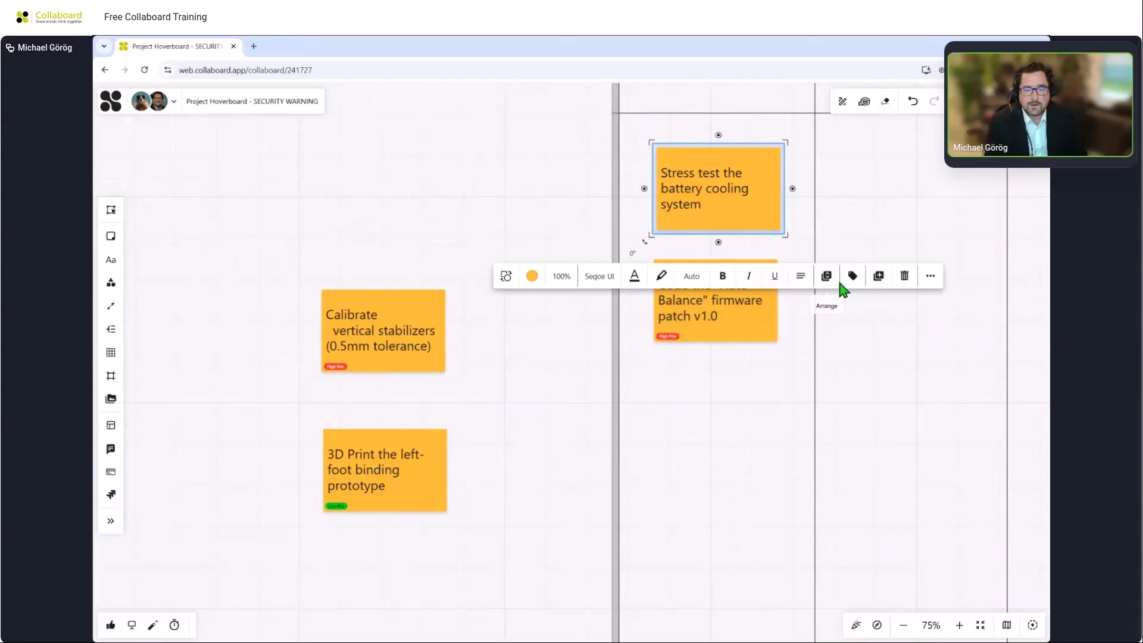
{"action": "left_click", "coordinate": [850, 280]}
{"action": "left_click", "coordinate": [909, 338]}
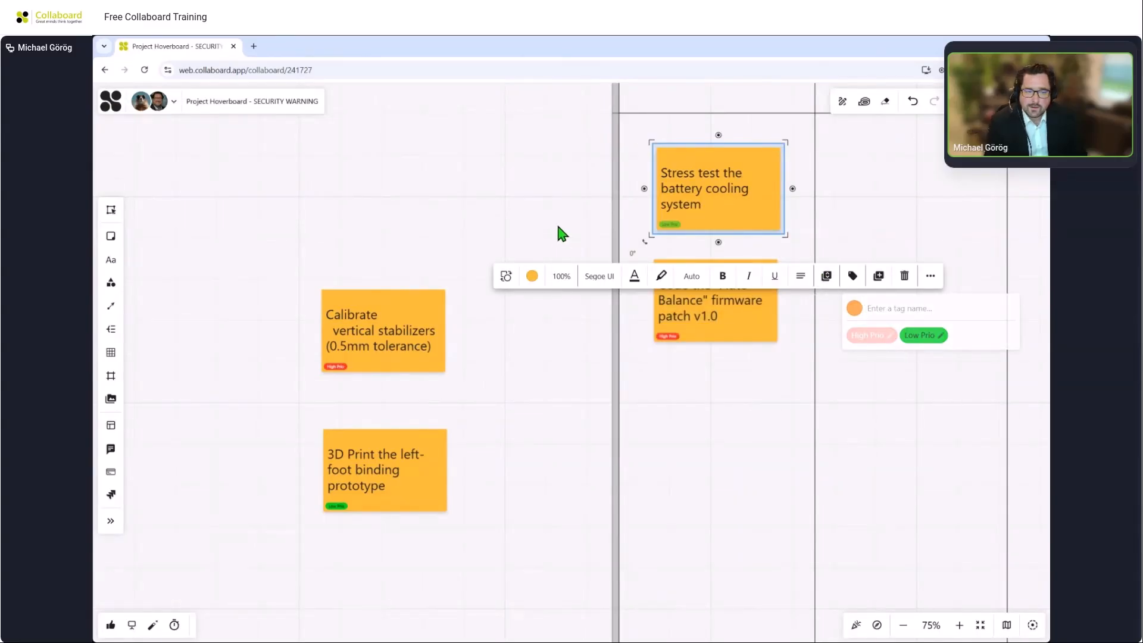
Select the eight remaining sticky notes below the Kanban table and convert them all to the Task type.
{"action": "left_click", "coordinate": [561, 234]}
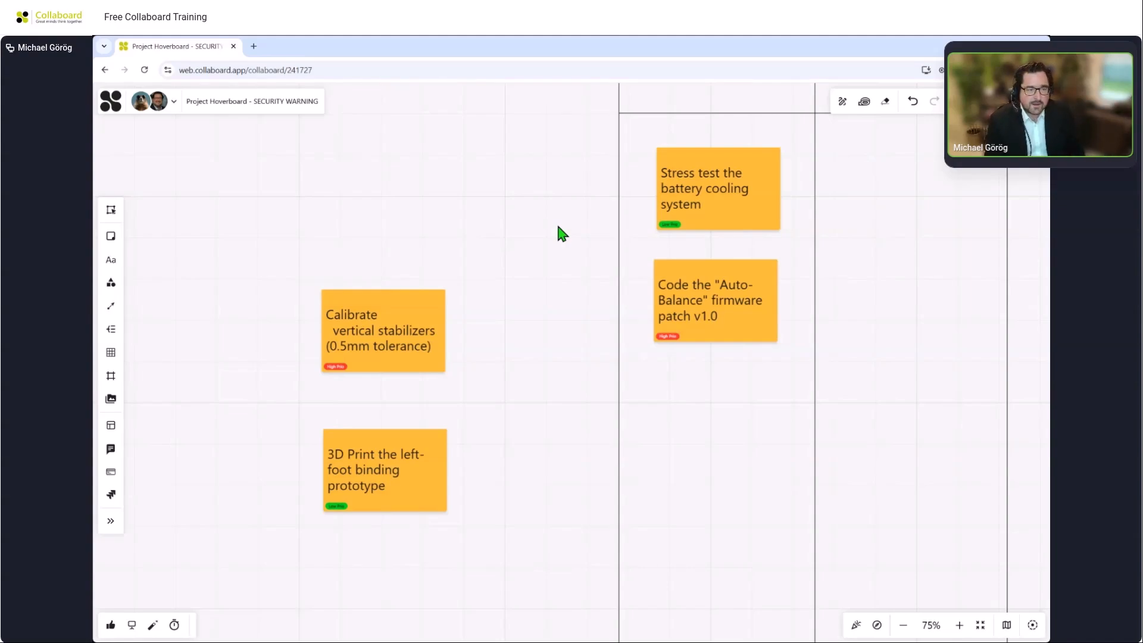
{"action": "scroll", "coordinate": [558, 227], "scroll_direction": "down", "scroll_amount": 3}
{"action": "left_click_drag", "start_coordinate": [520, 467], "coordinate": [566, 220]}
{"action": "scroll", "coordinate": [566, 219], "scroll_direction": "down", "scroll_amount": 5}
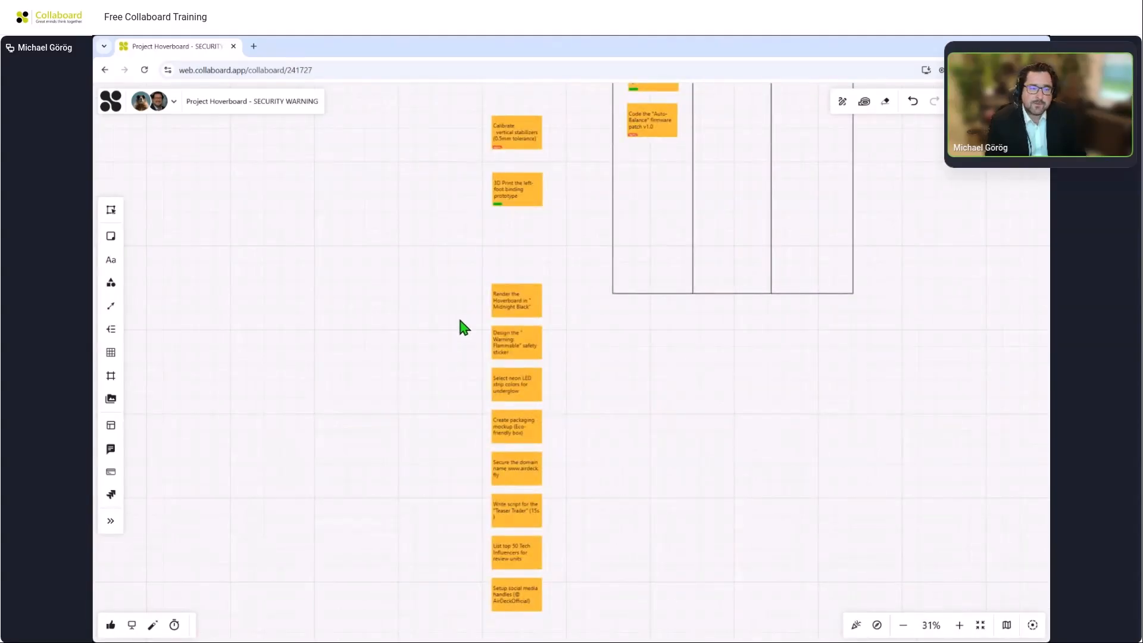
{"action": "scroll", "coordinate": [460, 320], "scroll_direction": "up", "scroll_amount": 2}
{"action": "scroll", "coordinate": [459, 320], "scroll_direction": "down", "scroll_amount": 2}
{"action": "left_click_drag", "start_coordinate": [455, 255], "coordinate": [558, 629]}
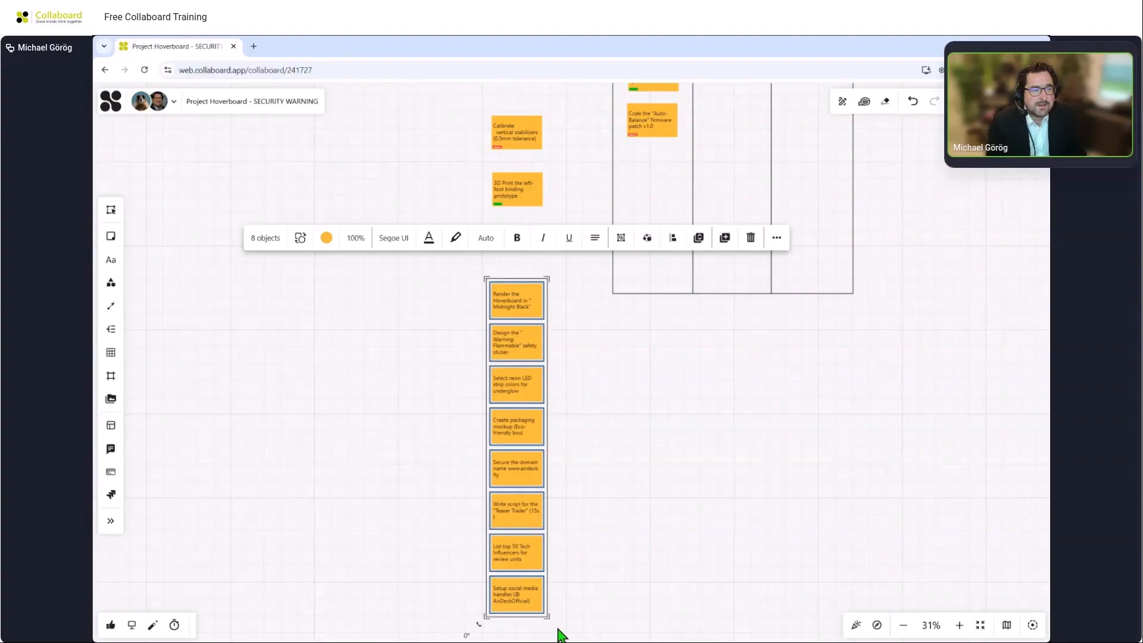
{"action": "left_click", "coordinate": [301, 241]}
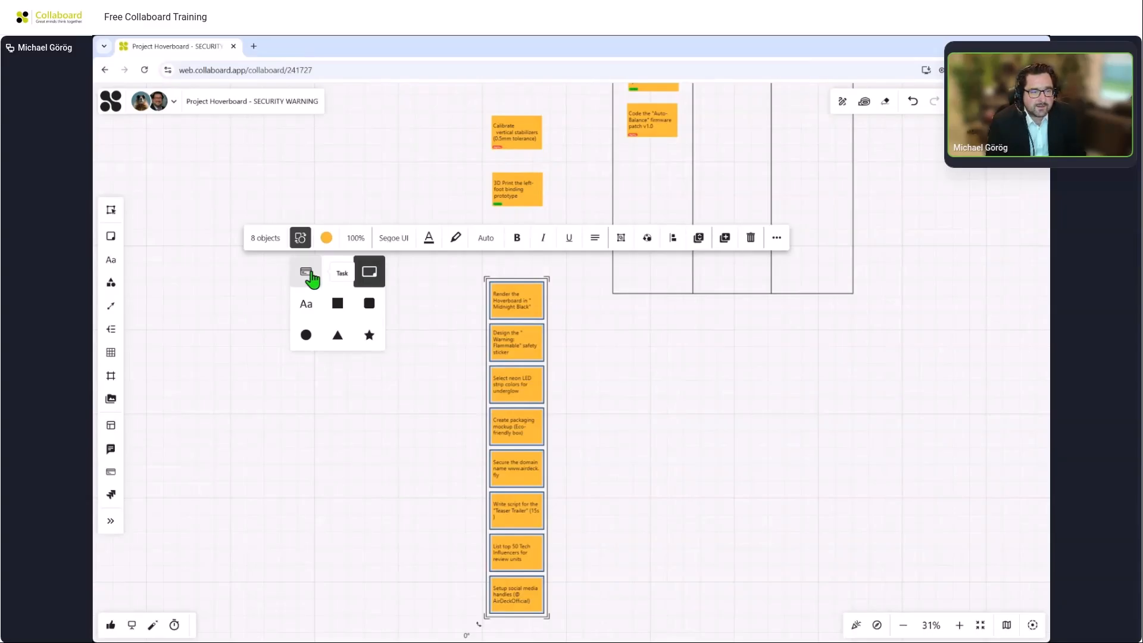
{"action": "left_click", "coordinate": [310, 269]}
Move the tasks to the left, open the details of the Render the Hoverboard in "Midnight Black" task and set its status to In progress.
{"action": "left_click_drag", "start_coordinate": [529, 297], "coordinate": [366, 310]}
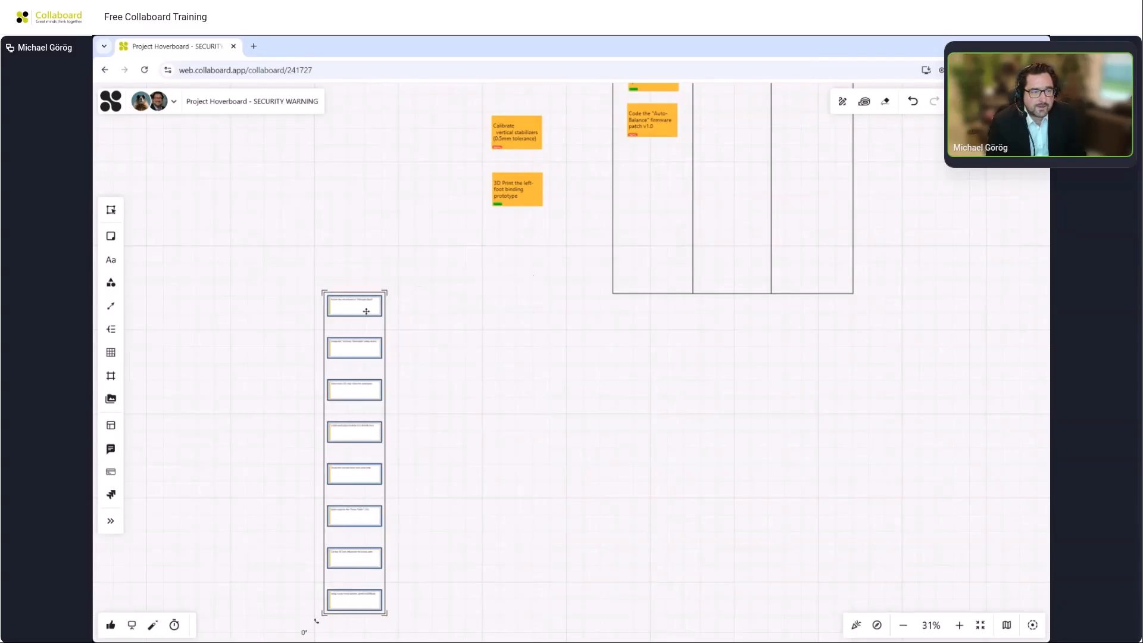
{"action": "left_click", "coordinate": [408, 330]}
{"action": "scroll", "coordinate": [337, 298], "scroll_direction": "up", "scroll_amount": 3}
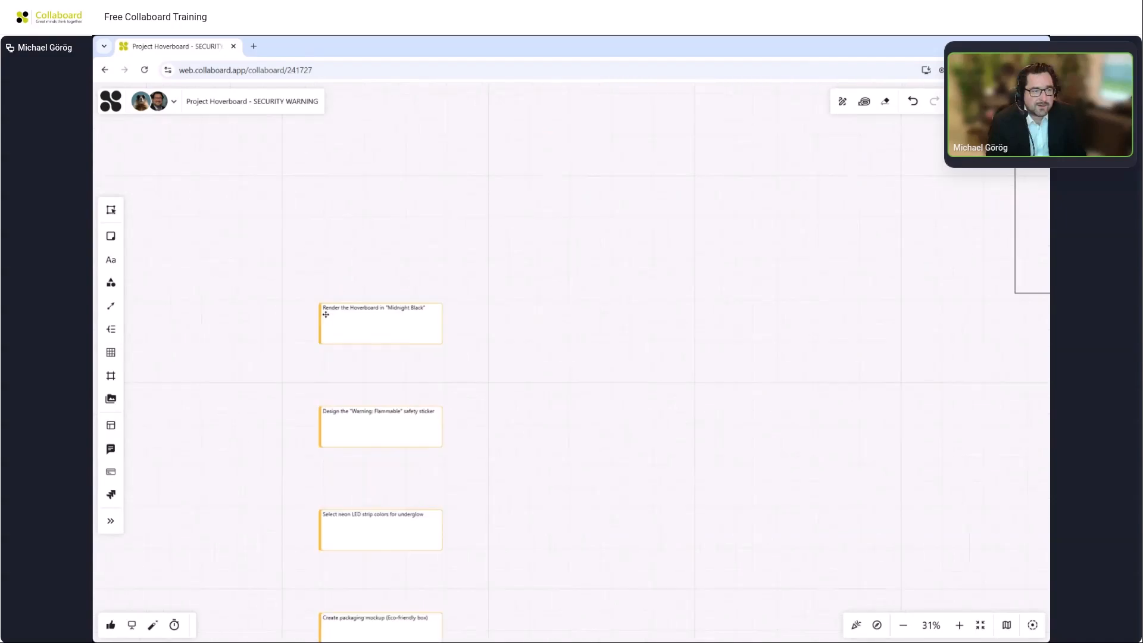
{"action": "scroll", "coordinate": [326, 315], "scroll_direction": "up", "scroll_amount": 5}
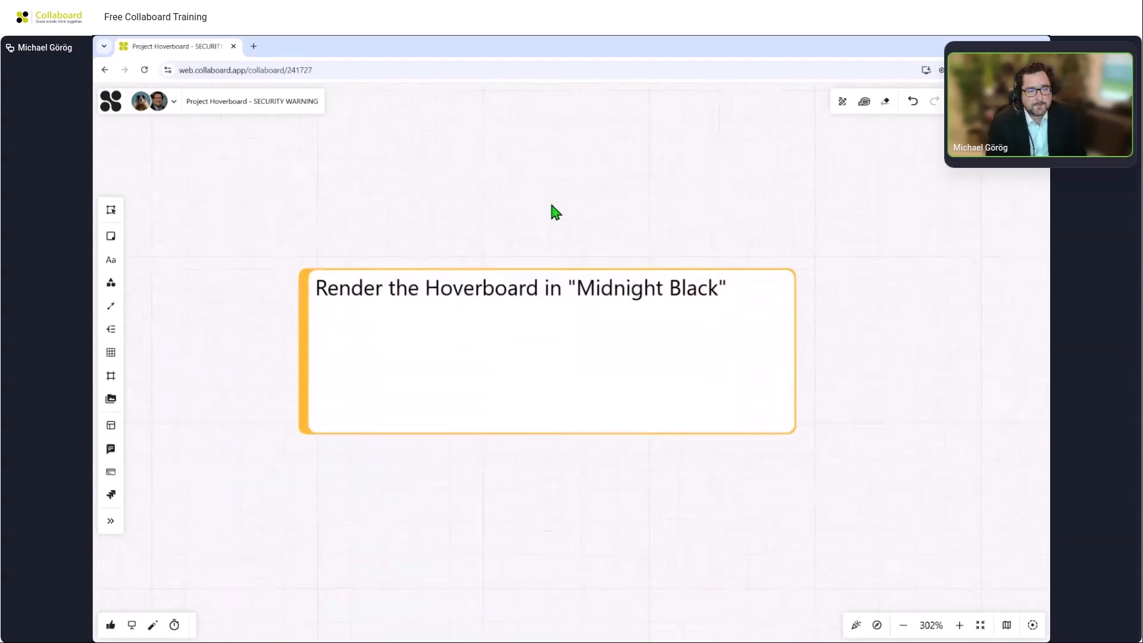
{"action": "left_click", "coordinate": [497, 404]}
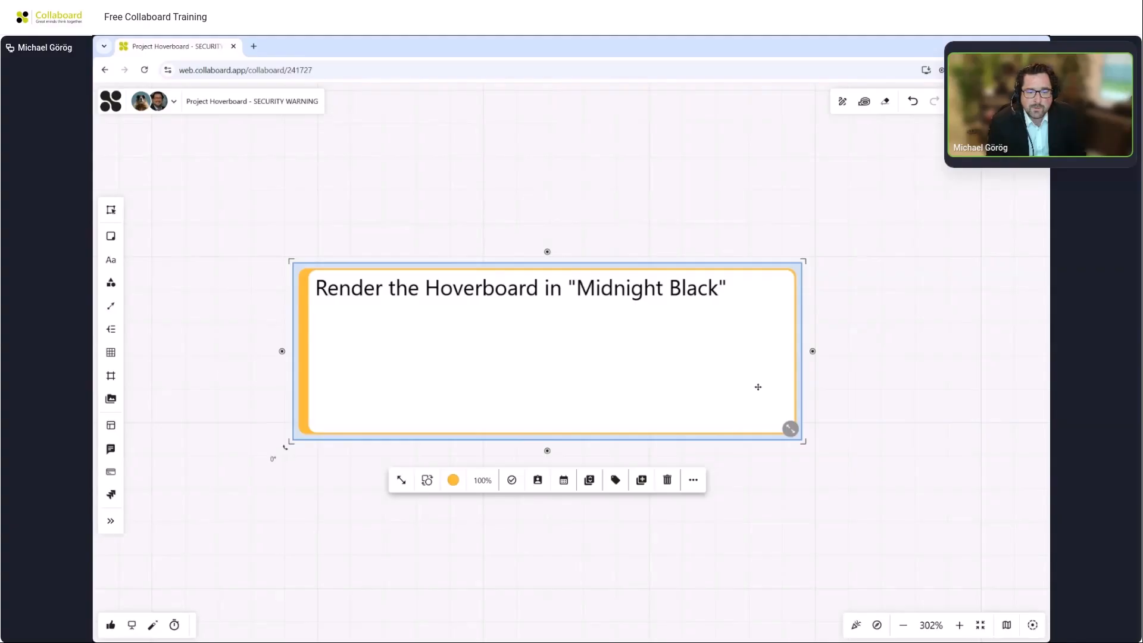
{"action": "left_click", "coordinate": [791, 428]}
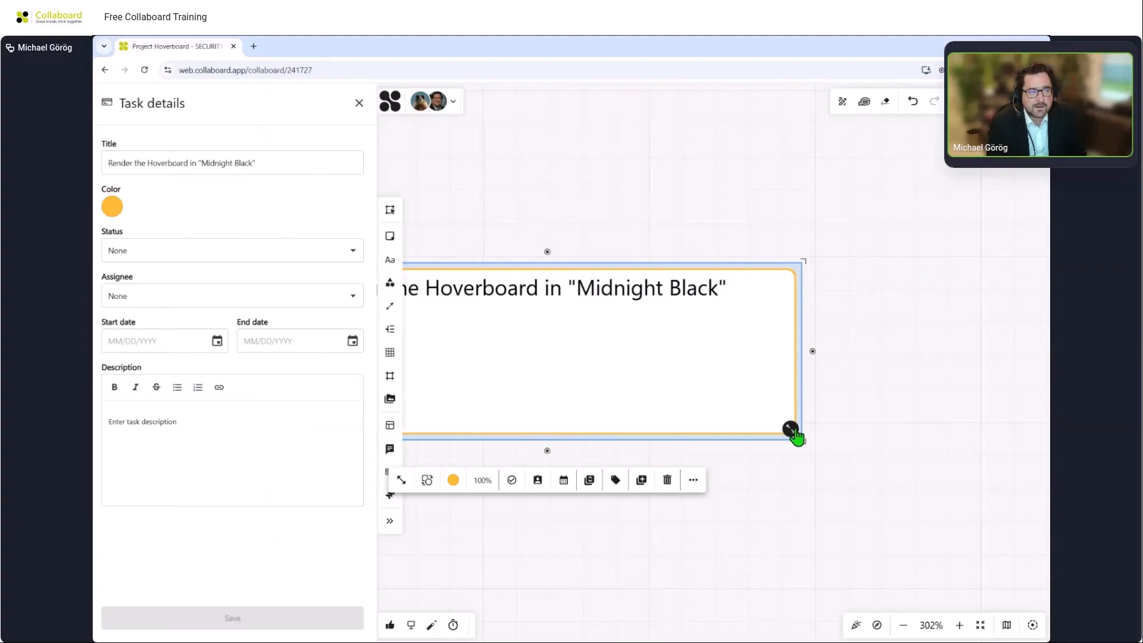
{"action": "left_click", "coordinate": [277, 252]}
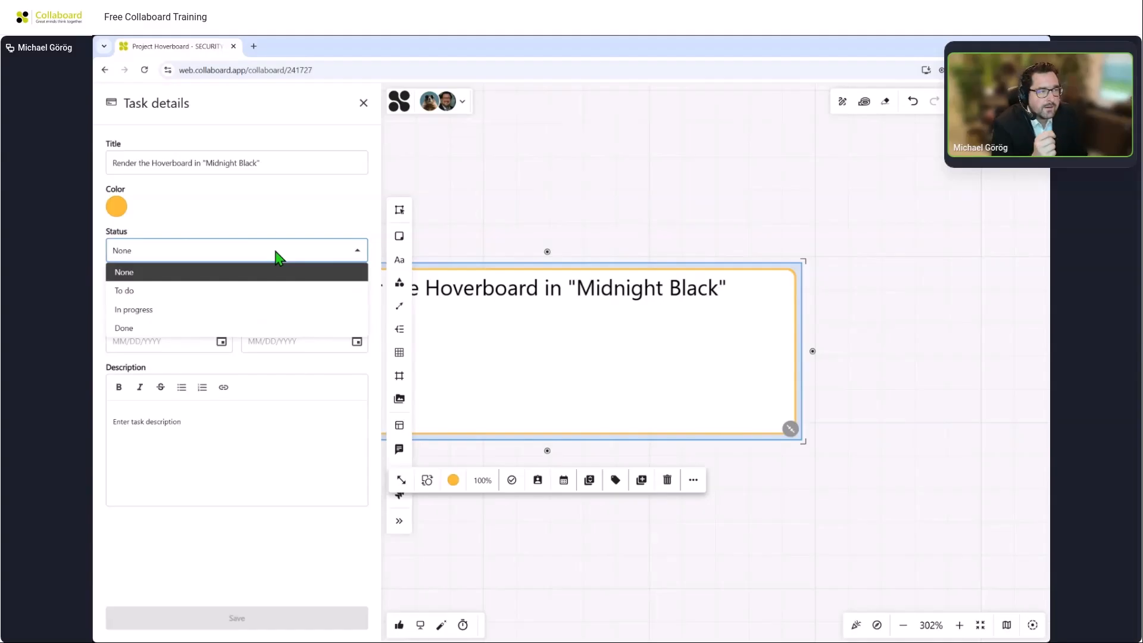
{"action": "left_click", "coordinate": [262, 310]}
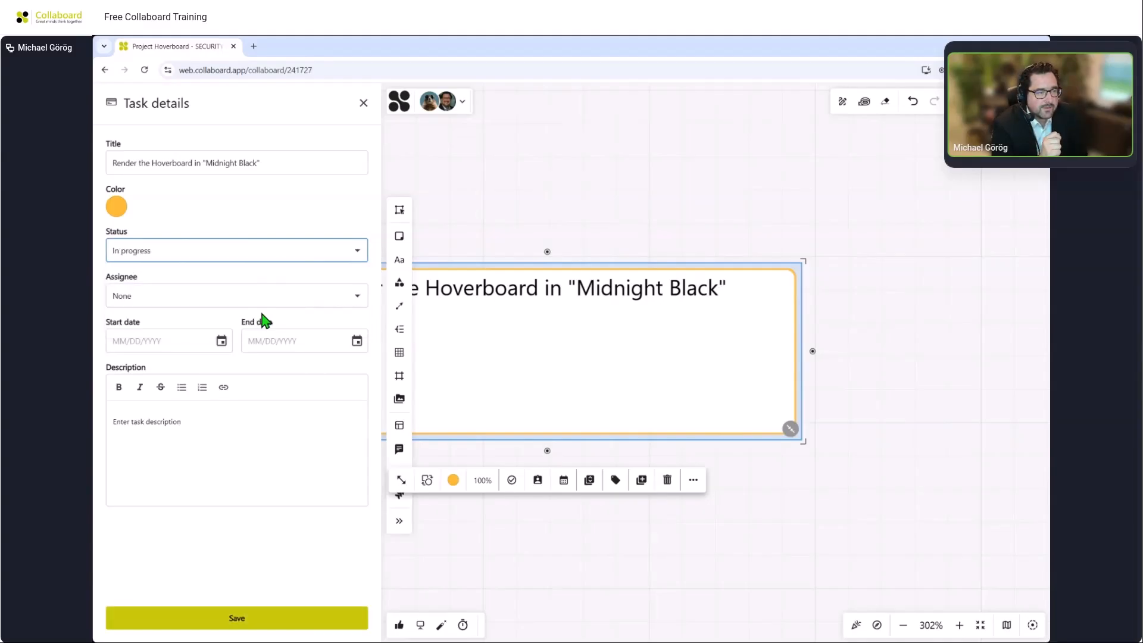
Assign the Render the Hoverboard in "Midnight Black" task to the presenter's own account.
{"action": "left_click", "coordinate": [259, 305]}
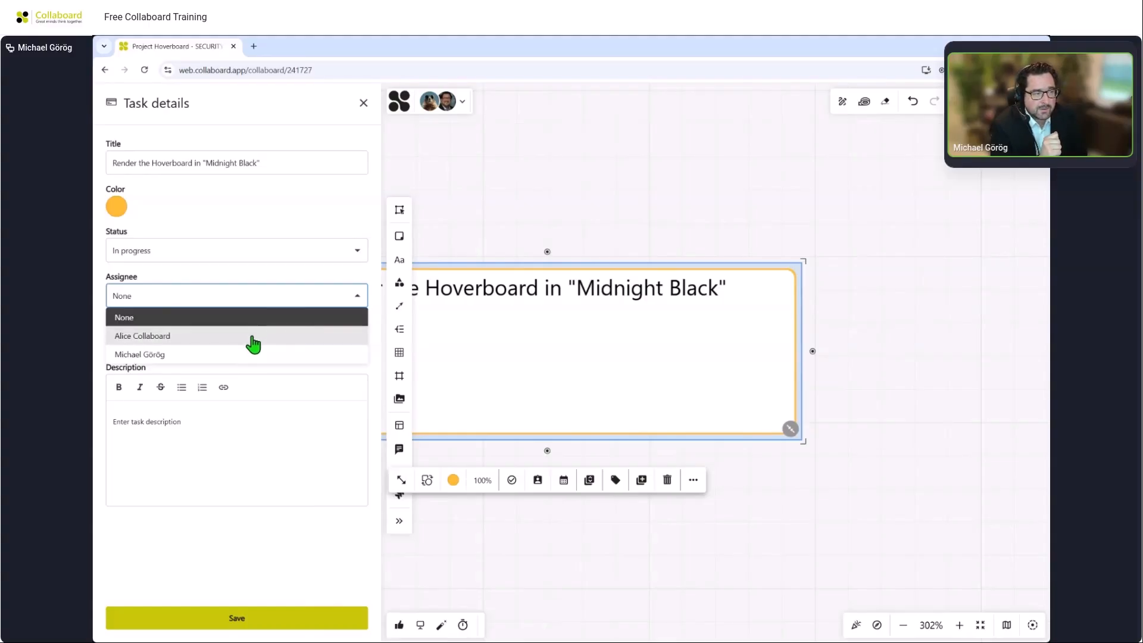
{"action": "left_click", "coordinate": [231, 312]}
{"action": "left_click", "coordinate": [229, 300]}
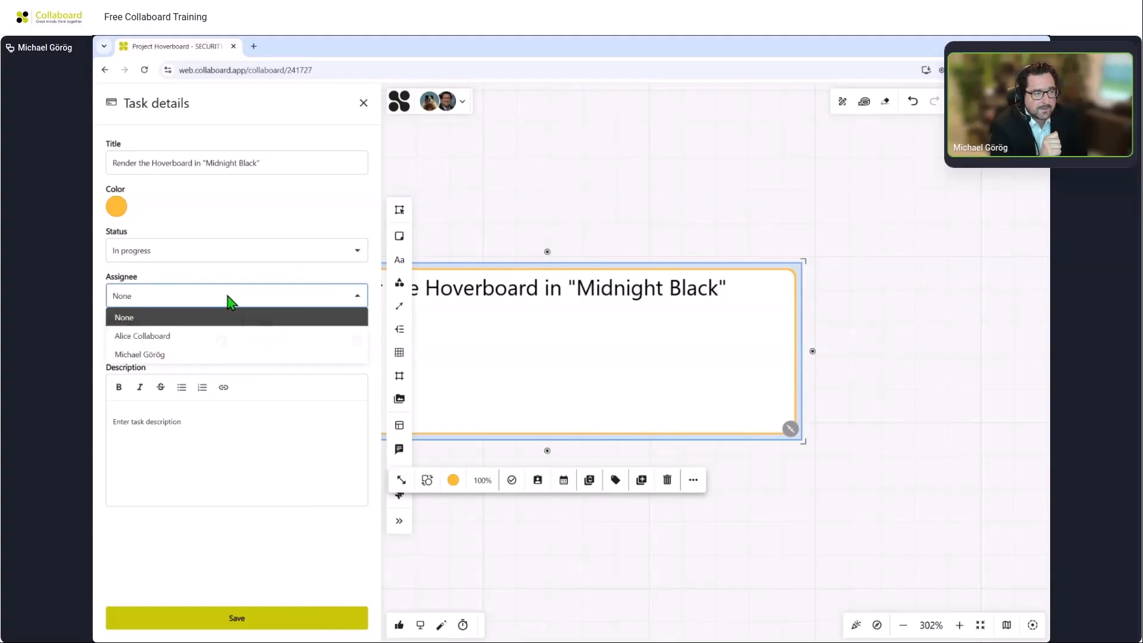
{"action": "left_click", "coordinate": [219, 349]}
{"action": "left_click", "coordinate": [222, 340]}
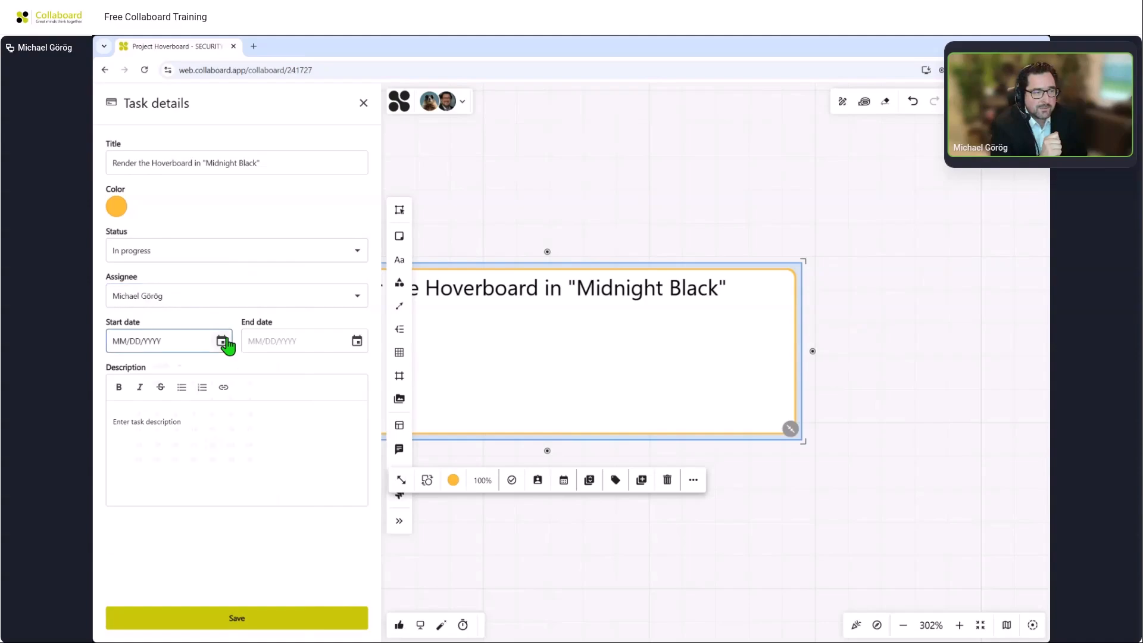
Set the task's start date to 01/22/2026 and end date to 01/25/2026, then save and close the task details.
{"action": "left_click", "coordinate": [216, 479]}
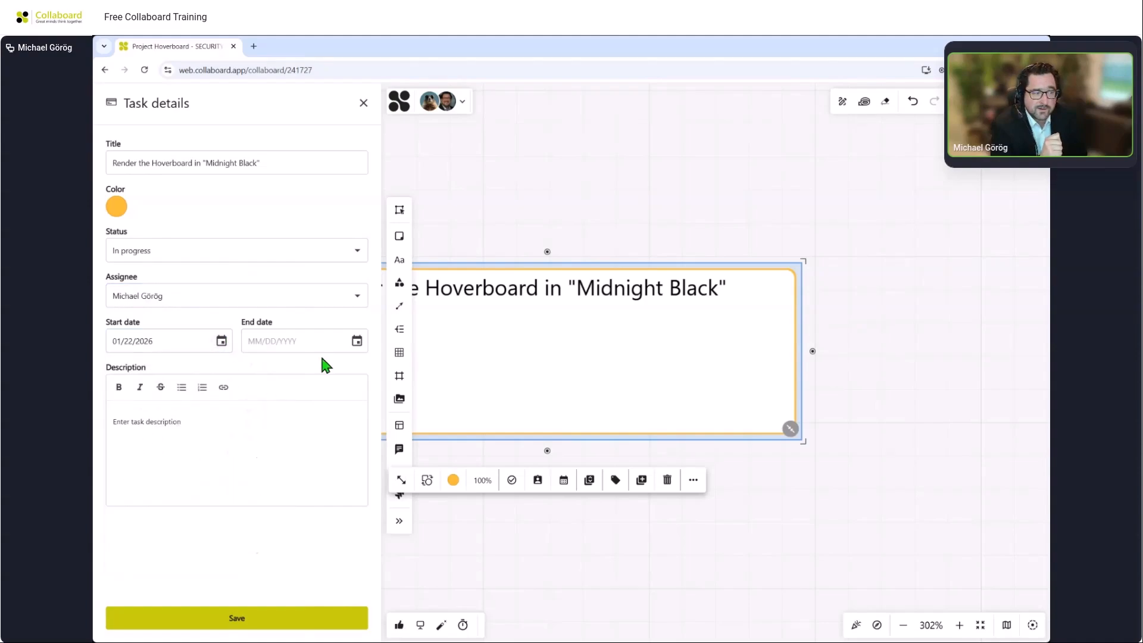
{"action": "left_click", "coordinate": [357, 343]}
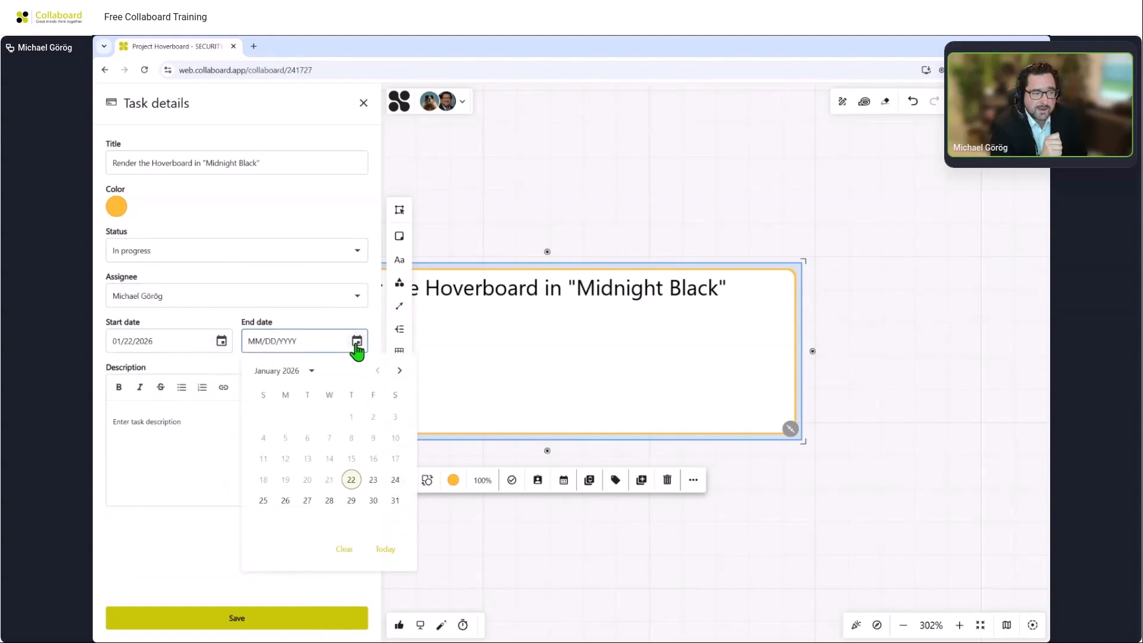
{"action": "left_click", "coordinate": [263, 502]}
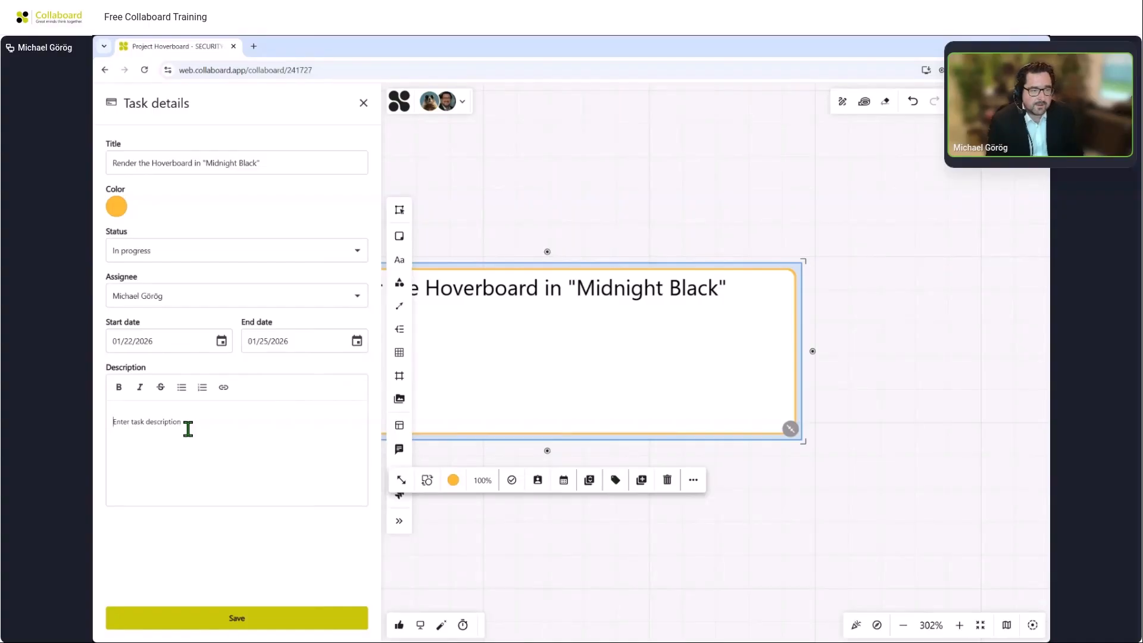
{"action": "left_click", "coordinate": [248, 619]}
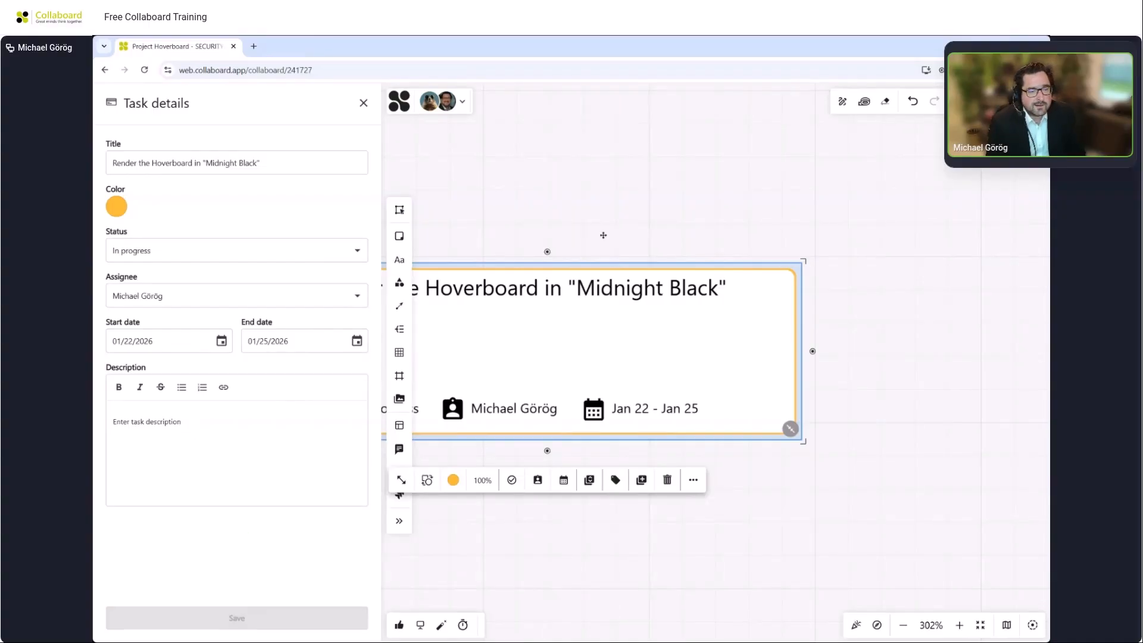
{"action": "left_click", "coordinate": [634, 148]}
{"action": "left_click", "coordinate": [364, 102]}
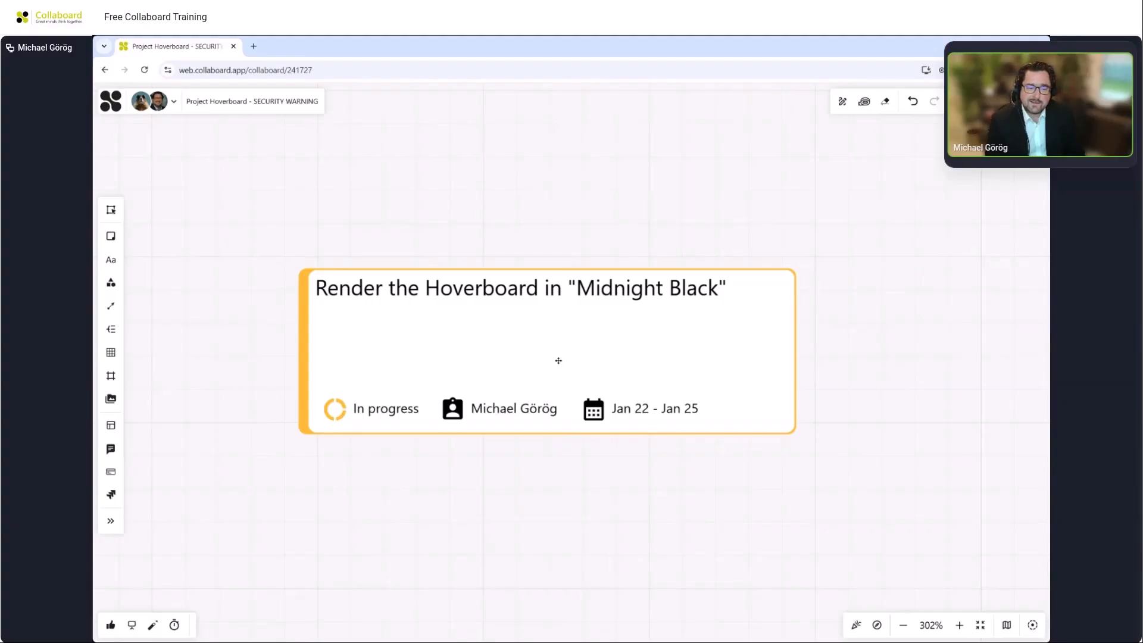
Move the Design the "Warning: Flammable" safety sticker task slightly up.
{"action": "scroll", "coordinate": [558, 363], "scroll_direction": "down", "scroll_amount": 3}
{"action": "left_click_drag", "start_coordinate": [570, 419], "coordinate": [547, 226]}
{"action": "left_click", "coordinate": [527, 350]}
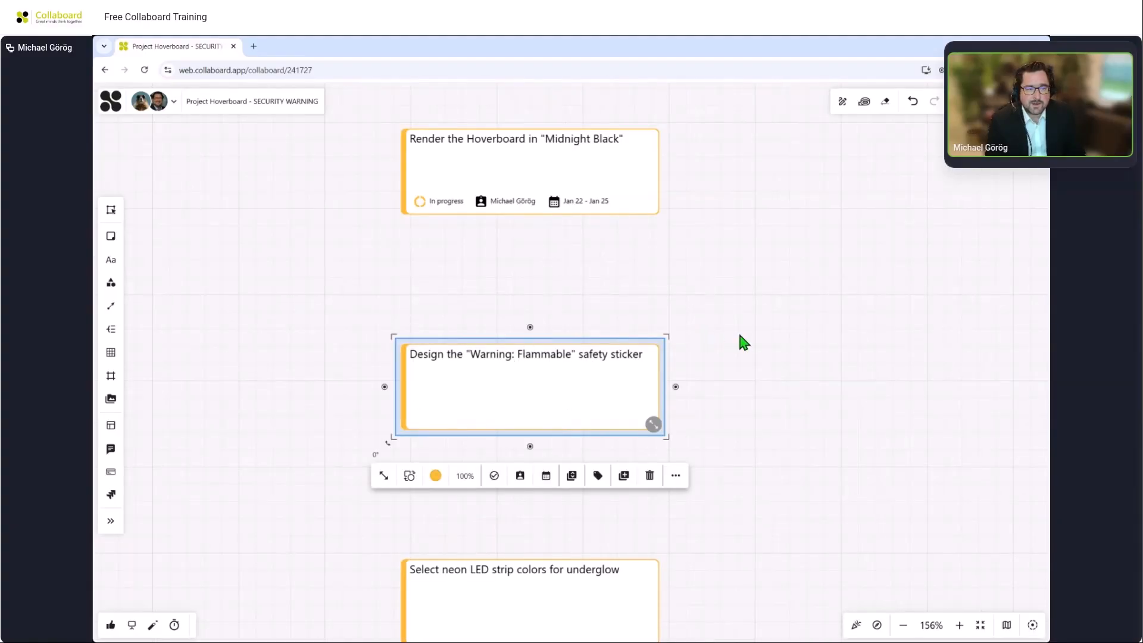
{"action": "left_click_drag", "start_coordinate": [615, 387], "coordinate": [609, 323]}
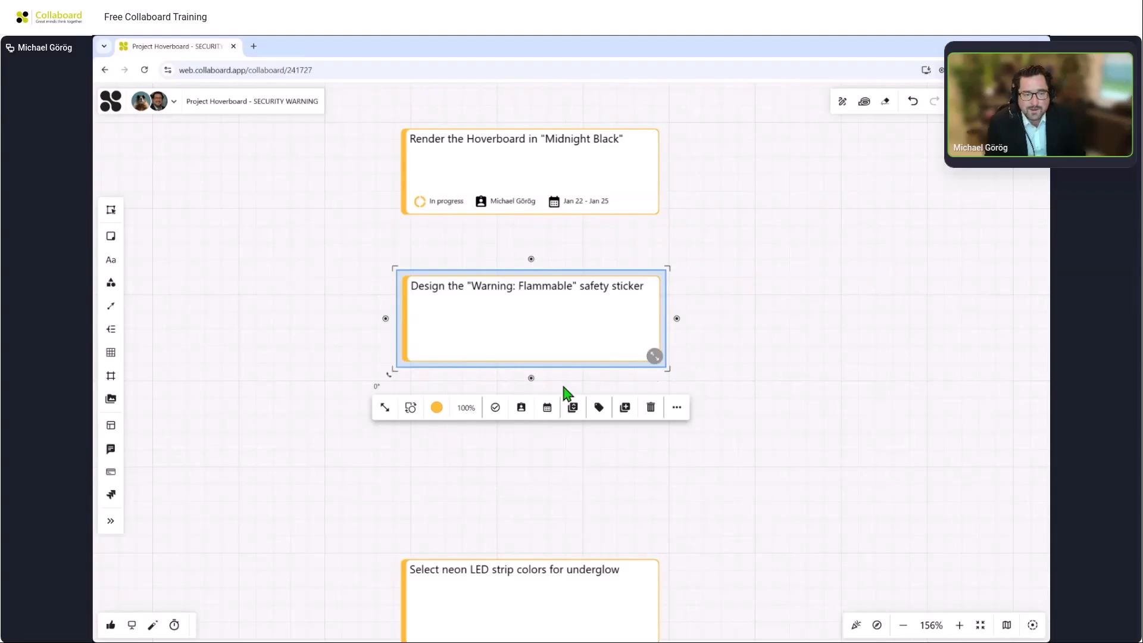
Assign the Design the "Warning: Flammable" safety sticker task to the other board member from its quick toolbar.
{"action": "left_click", "coordinate": [521, 407]}
{"action": "left_click", "coordinate": [541, 430]}
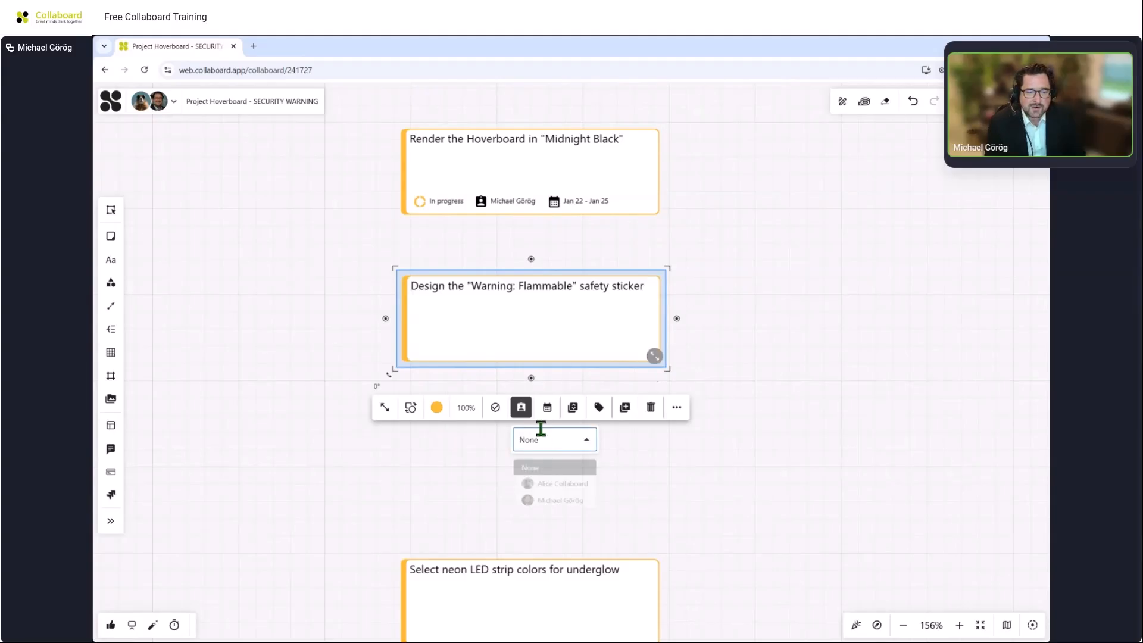
{"action": "left_click", "coordinate": [538, 485]}
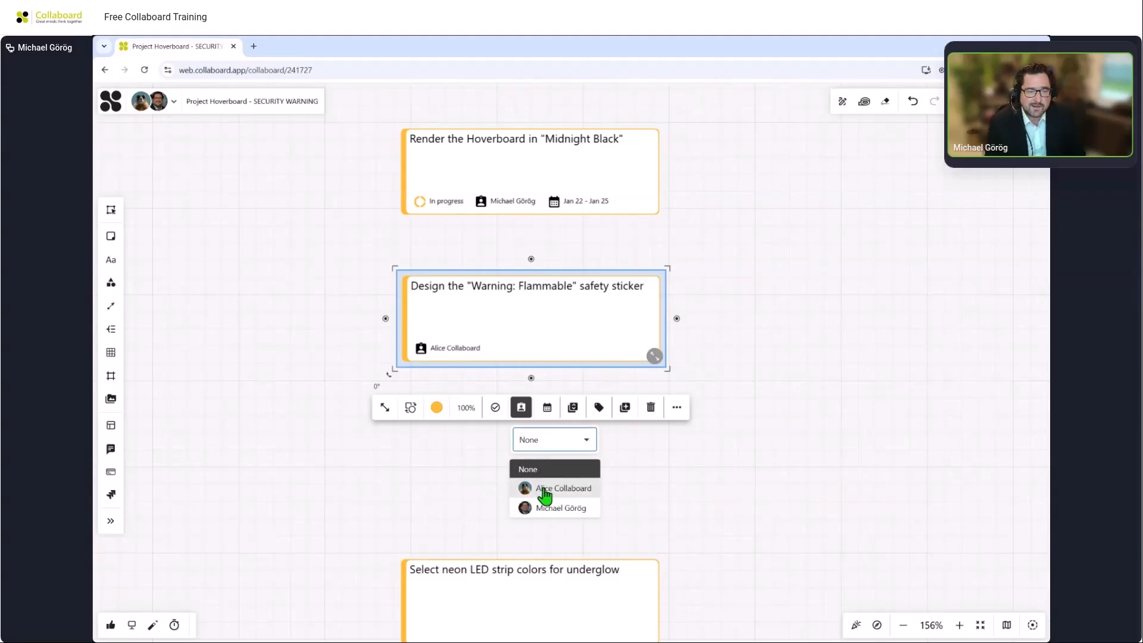
{"action": "left_click", "coordinate": [547, 409]}
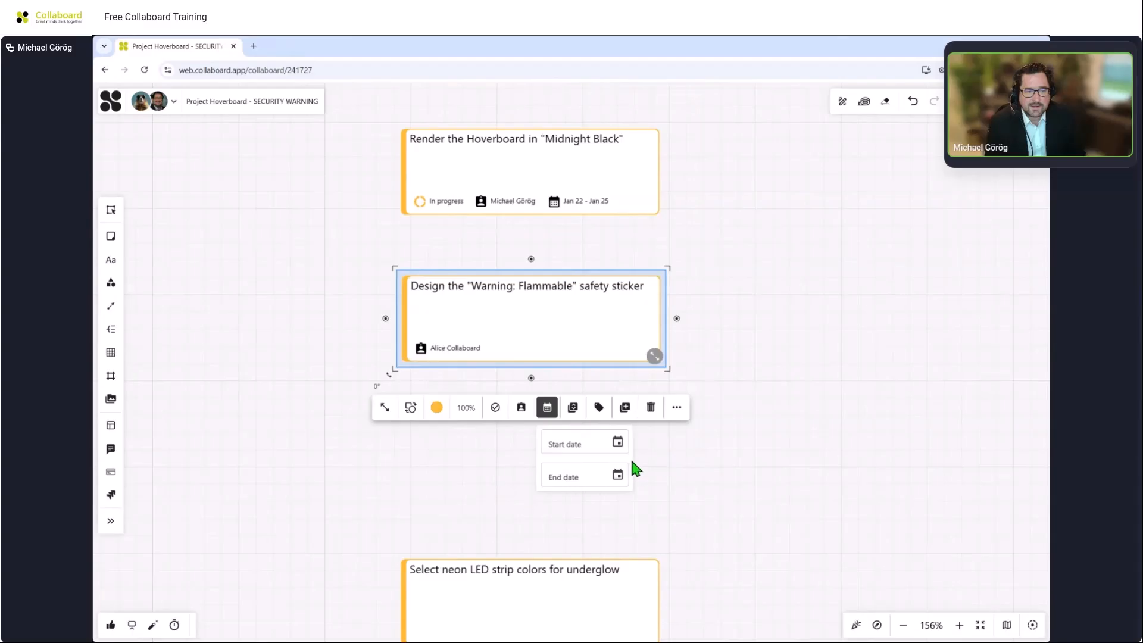
Apply the High Prio tag to the Design the "Warning: Flammable" safety sticker task.
{"action": "left_click", "coordinate": [603, 412]}
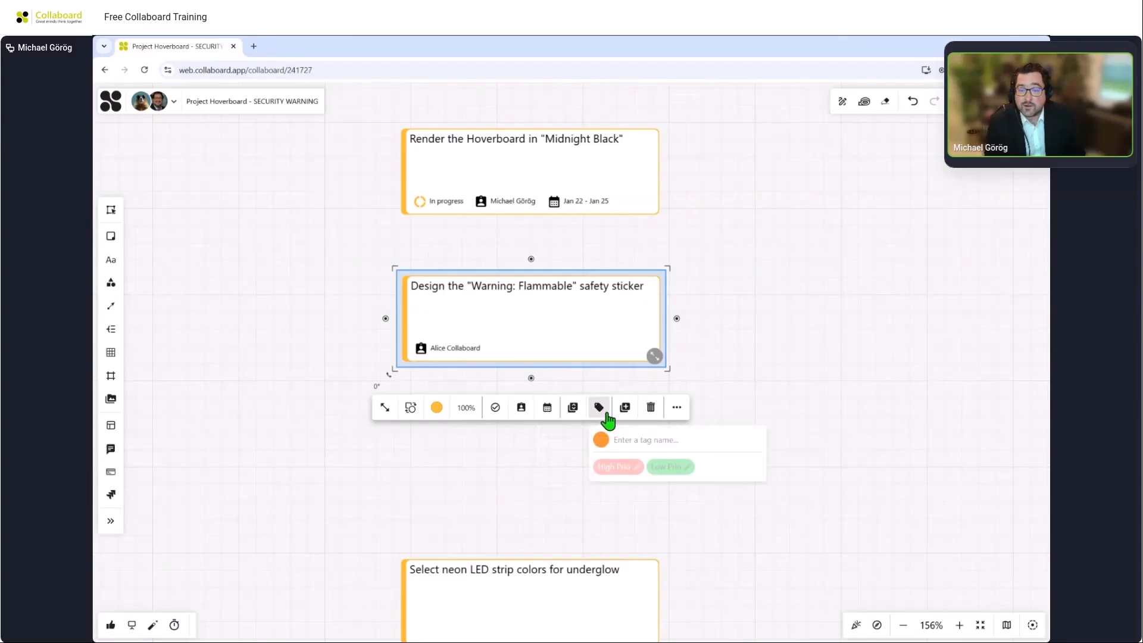
{"action": "left_click", "coordinate": [613, 467]}
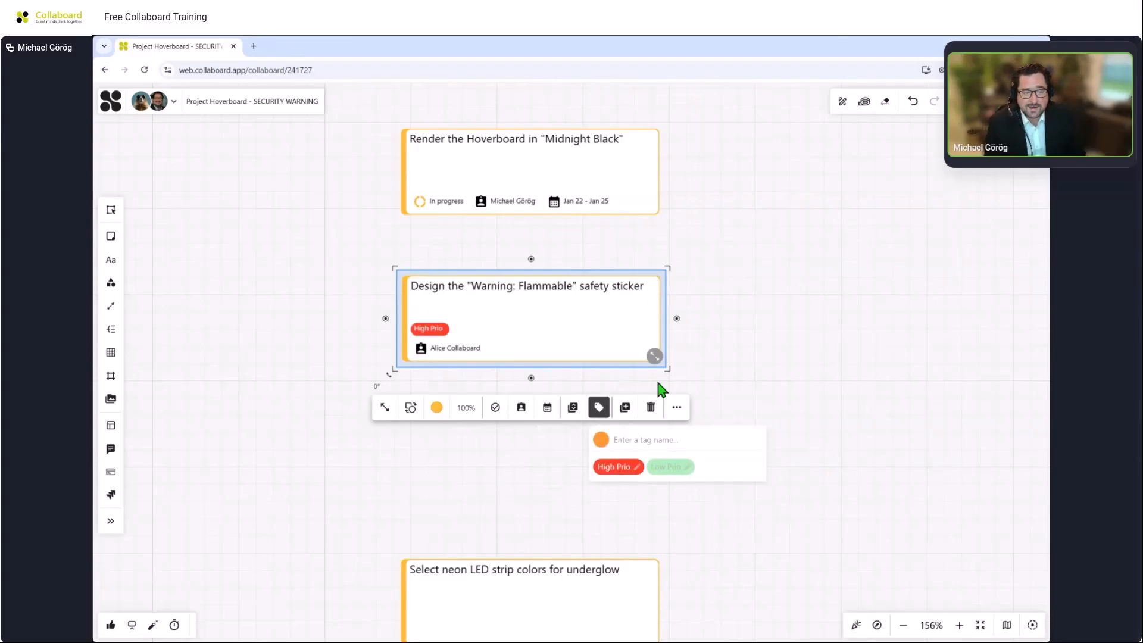
{"action": "left_click", "coordinate": [697, 322]}
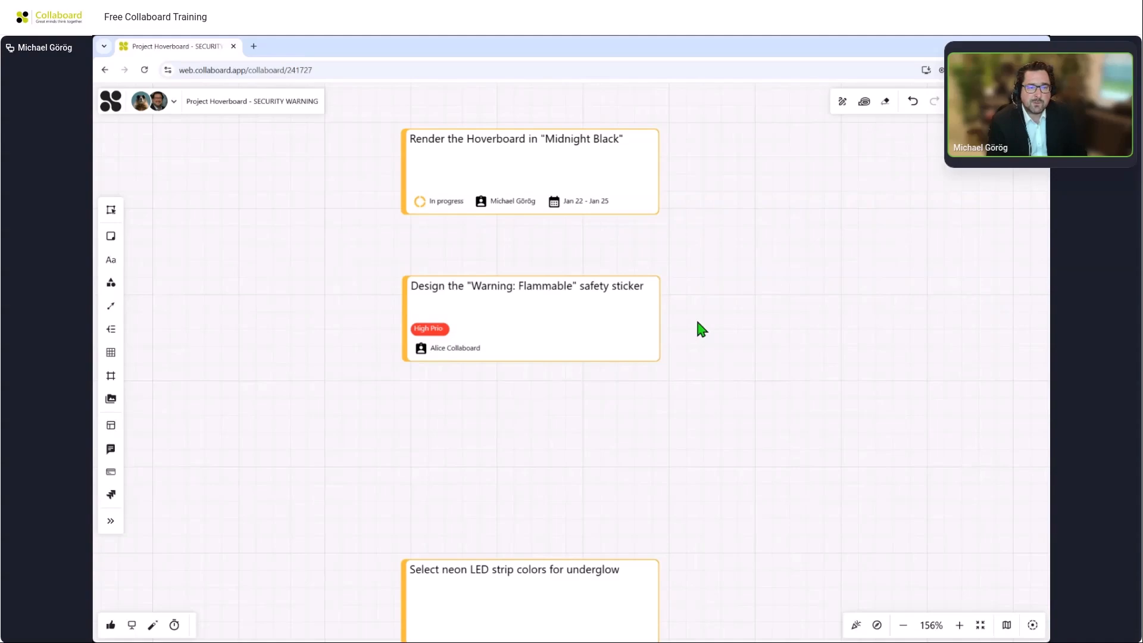
Place the Design task to the right and connect the Render the Hoverboard task to it with a connector line.
{"action": "left_click_drag", "start_coordinate": [699, 327], "coordinate": [563, 440]}
{"action": "left_click_drag", "start_coordinate": [458, 444], "coordinate": [936, 293]}
{"action": "left_click", "coordinate": [520, 305]}
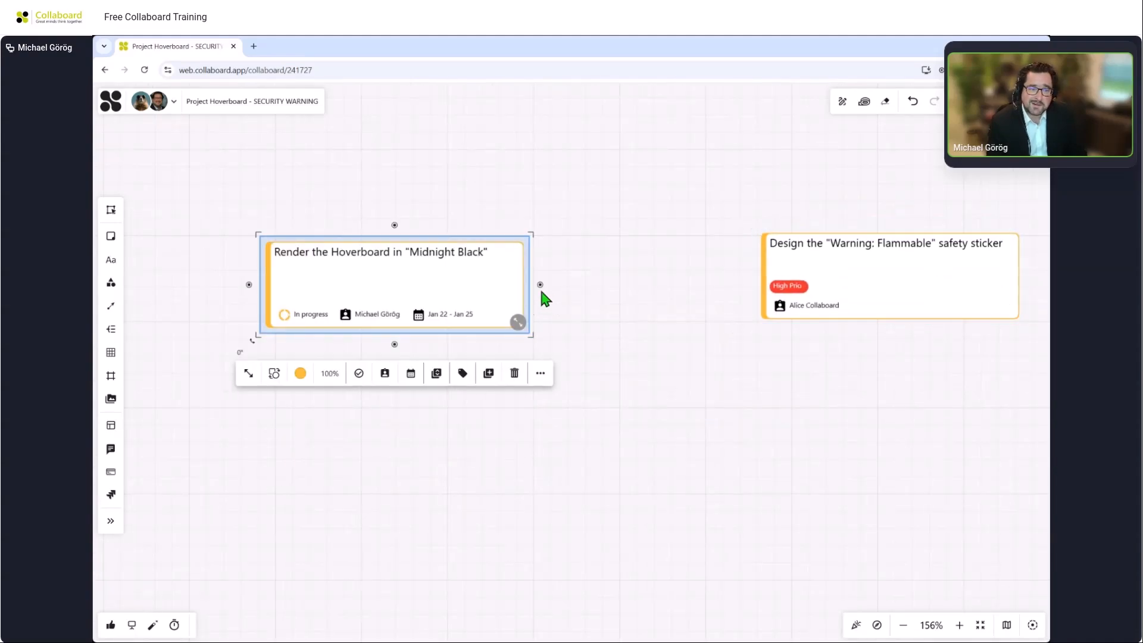
{"action": "left_click_drag", "start_coordinate": [539, 285], "coordinate": [764, 276]}
{"action": "left_click_drag", "start_coordinate": [852, 253], "coordinate": [862, 403]}
{"action": "left_click", "coordinate": [726, 299]}
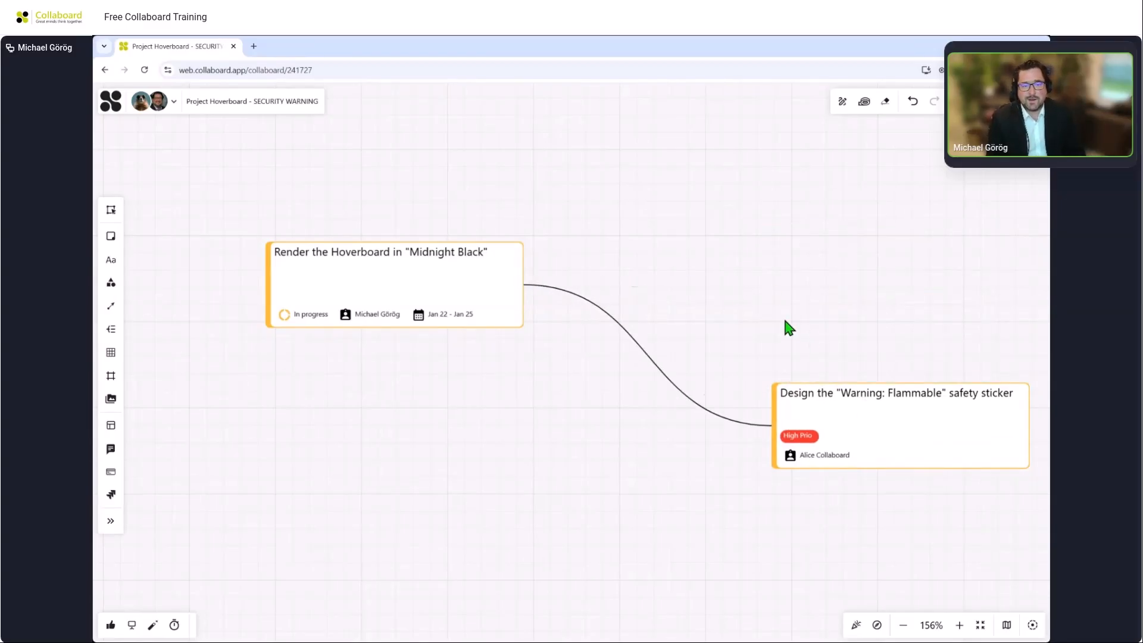
Move the Render the Hoverboard task into the To-Do column and the Design task into the Doing column.
{"action": "scroll", "coordinate": [786, 321], "scroll_direction": "down", "scroll_amount": 2}
{"action": "scroll", "coordinate": [785, 328], "scroll_direction": "down", "scroll_amount": 5}
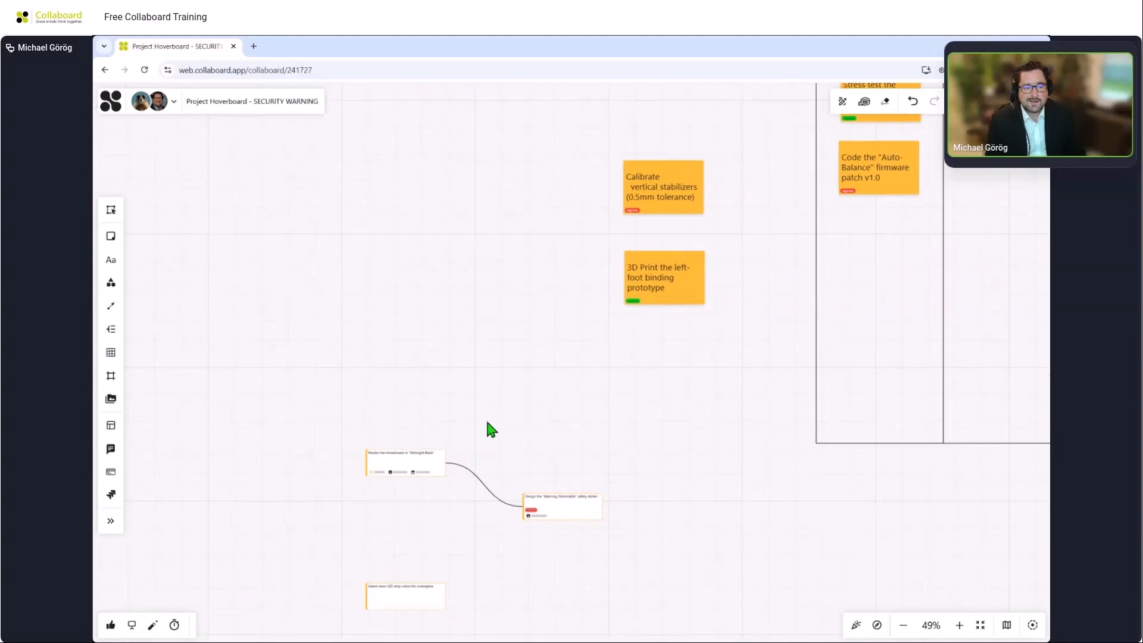
{"action": "left_click_drag", "start_coordinate": [235, 464], "coordinate": [698, 241]}
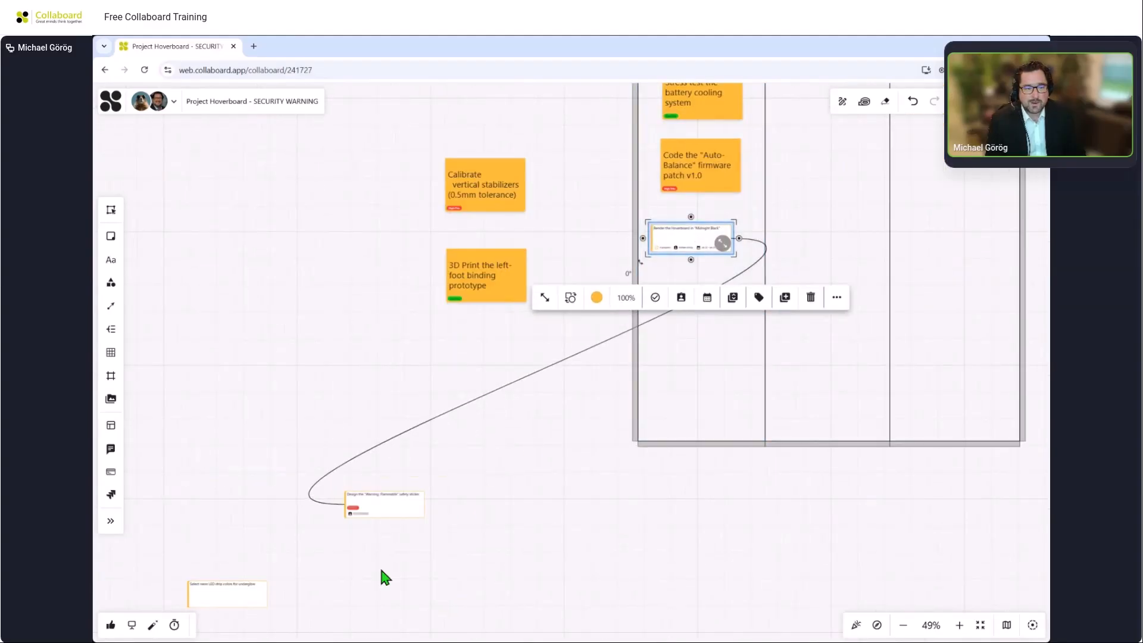
{"action": "left_click_drag", "start_coordinate": [382, 514], "coordinate": [805, 286]}
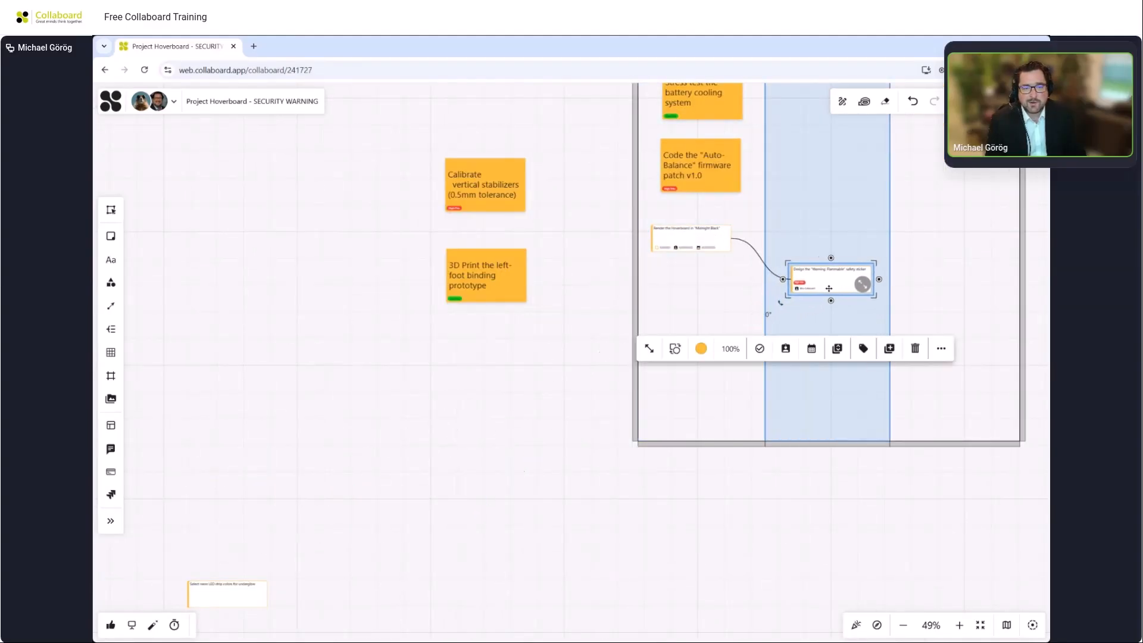
{"action": "left_click_drag", "start_coordinate": [607, 208], "coordinate": [485, 365]}
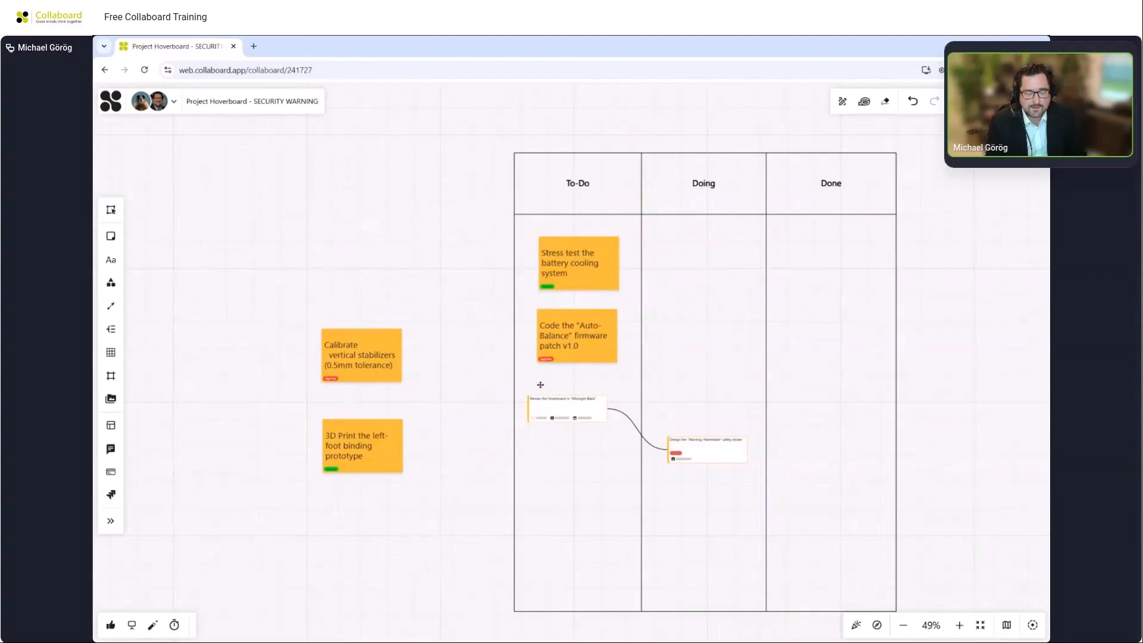
{"action": "scroll", "coordinate": [540, 385], "scroll_direction": "down", "scroll_amount": 3}
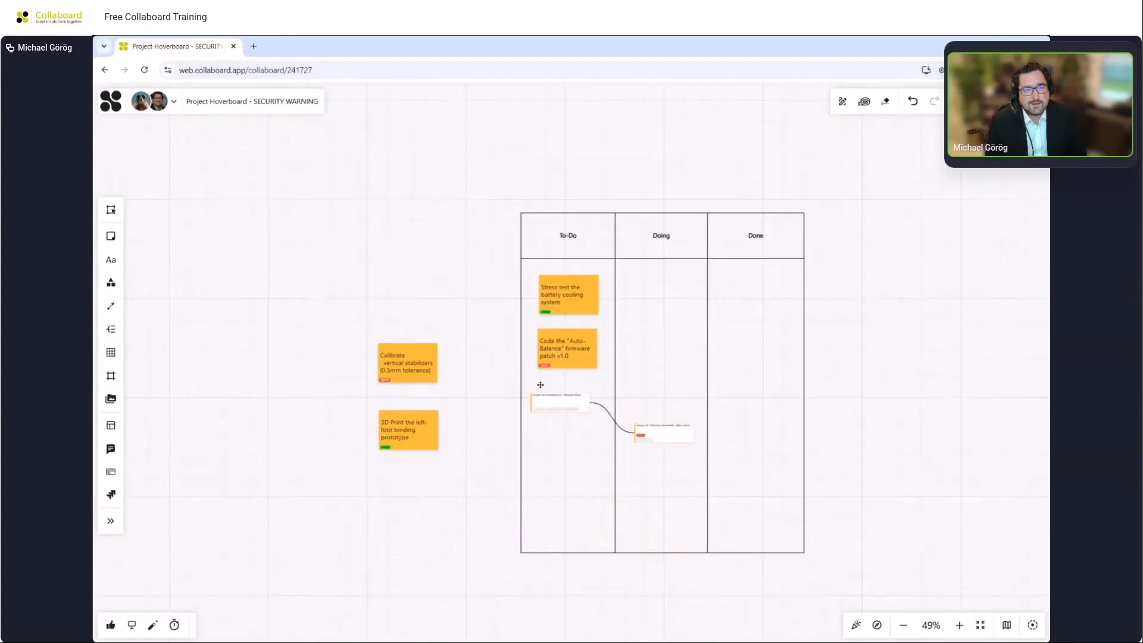
{"action": "scroll", "coordinate": [541, 385], "scroll_direction": "down", "scroll_amount": 1}
{"action": "mouse_move", "coordinate": [327, 214]}
{"action": "left_mouse_down"}
{"action": "mouse_move", "coordinate": [555, 365]}
{"action": "mouse_move", "coordinate": [582, 408]}
{"action": "mouse_move", "coordinate": [778, 362]}
{"action": "left_mouse_up"}
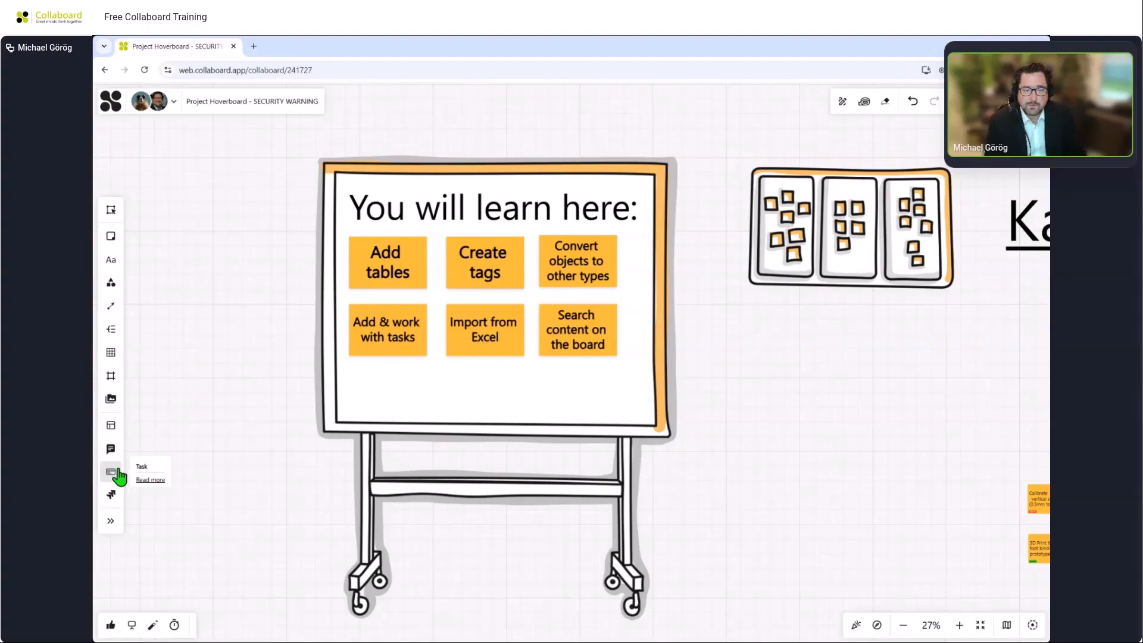
Search the board content for High Prio and jump to each tagged result in turn.
{"action": "scroll", "coordinate": [794, 399], "scroll_direction": "down", "scroll_amount": 10}
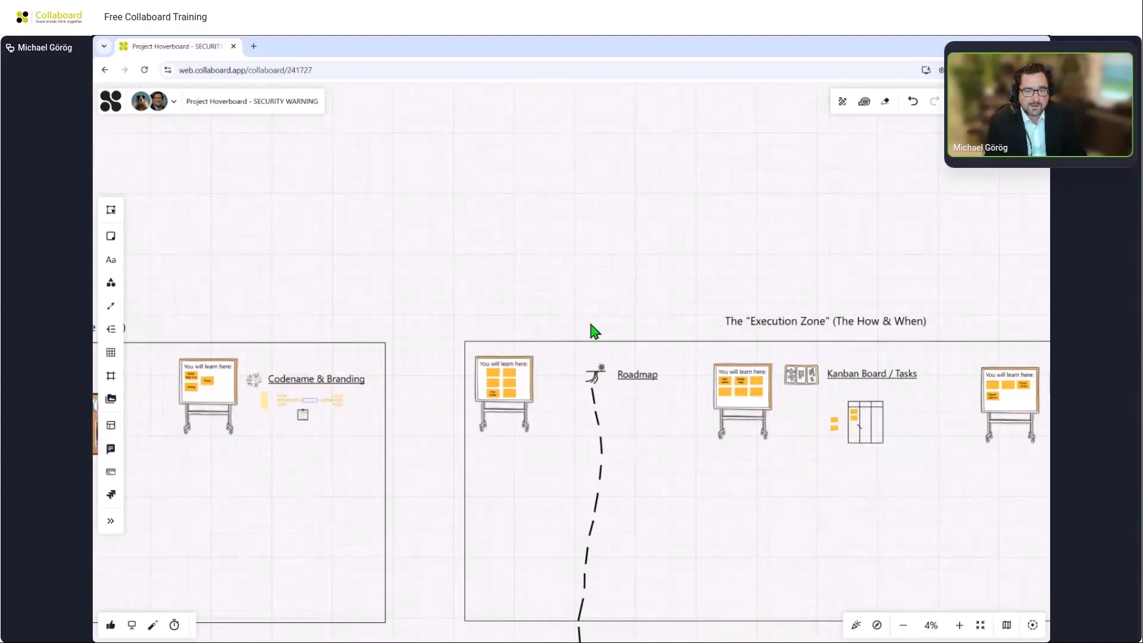
{"action": "left_click_drag", "start_coordinate": [537, 256], "coordinate": [739, 243]}
{"action": "scroll", "coordinate": [739, 243], "scroll_direction": "down", "scroll_amount": 3}
{"action": "left_click_drag", "start_coordinate": [551, 194], "coordinate": [799, 205]}
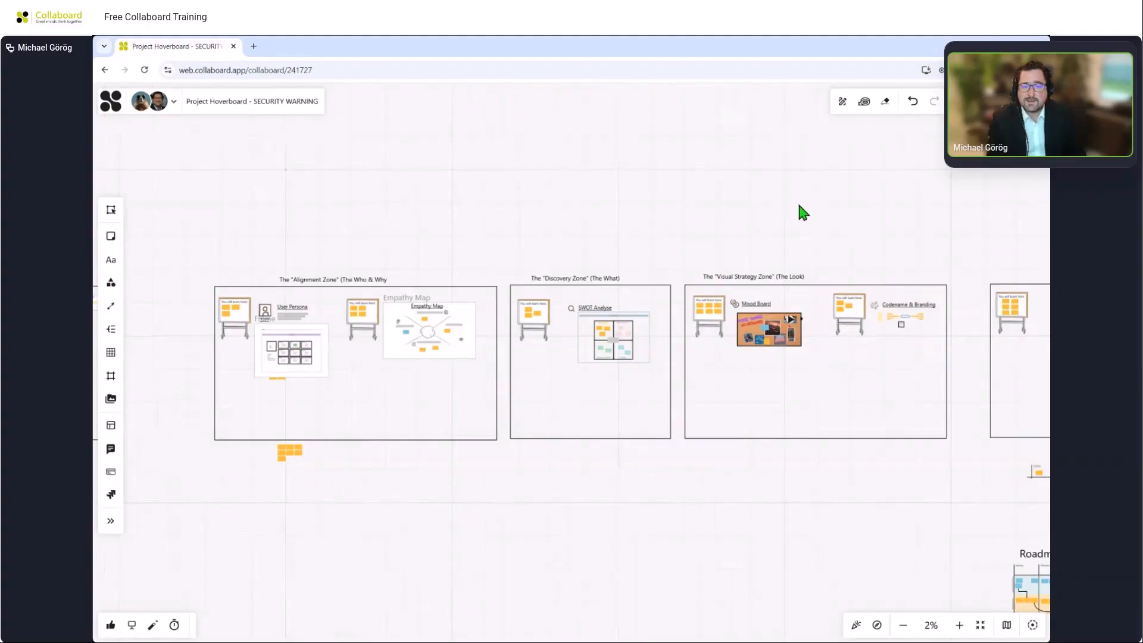
{"action": "key", "text": "ctrl+f"}
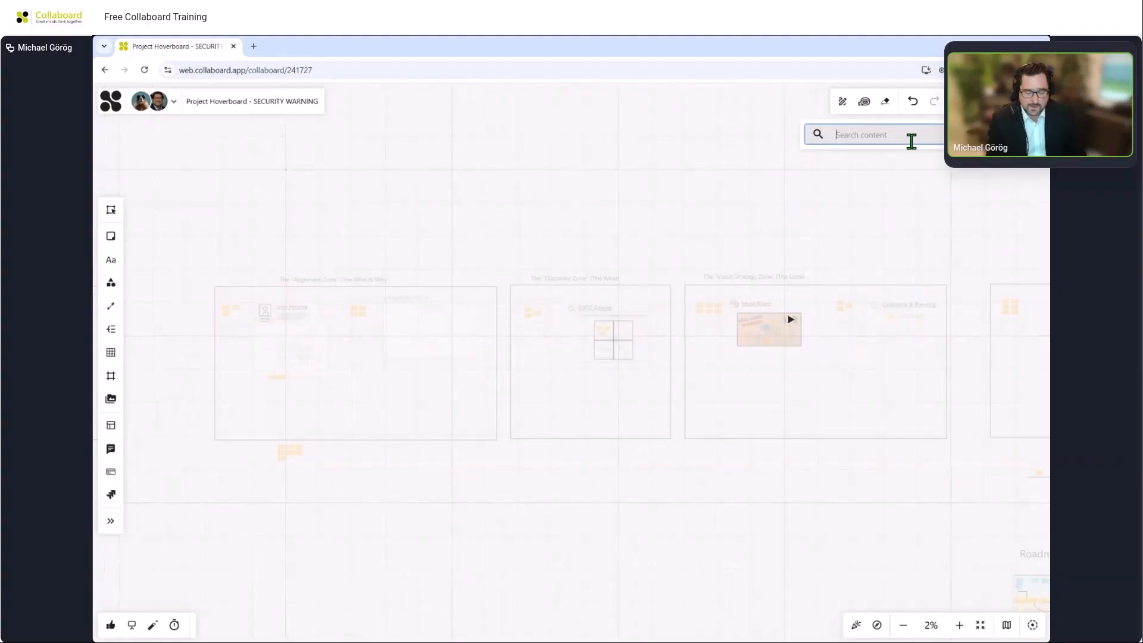
{"action": "type", "text": "High"}
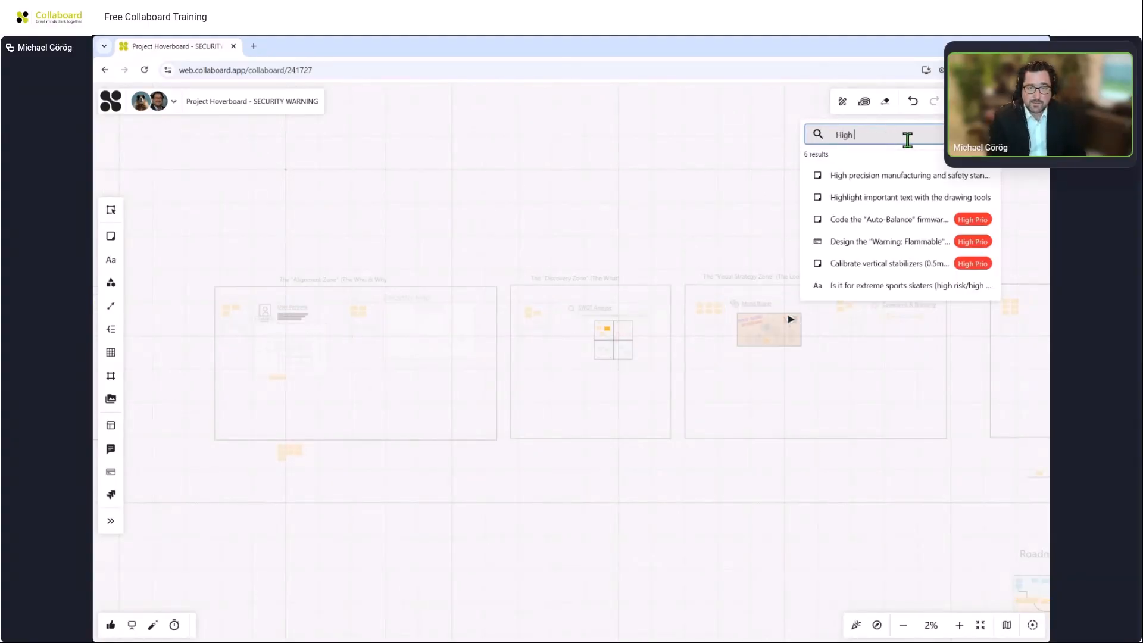
{"action": "type", "text": " Prio"}
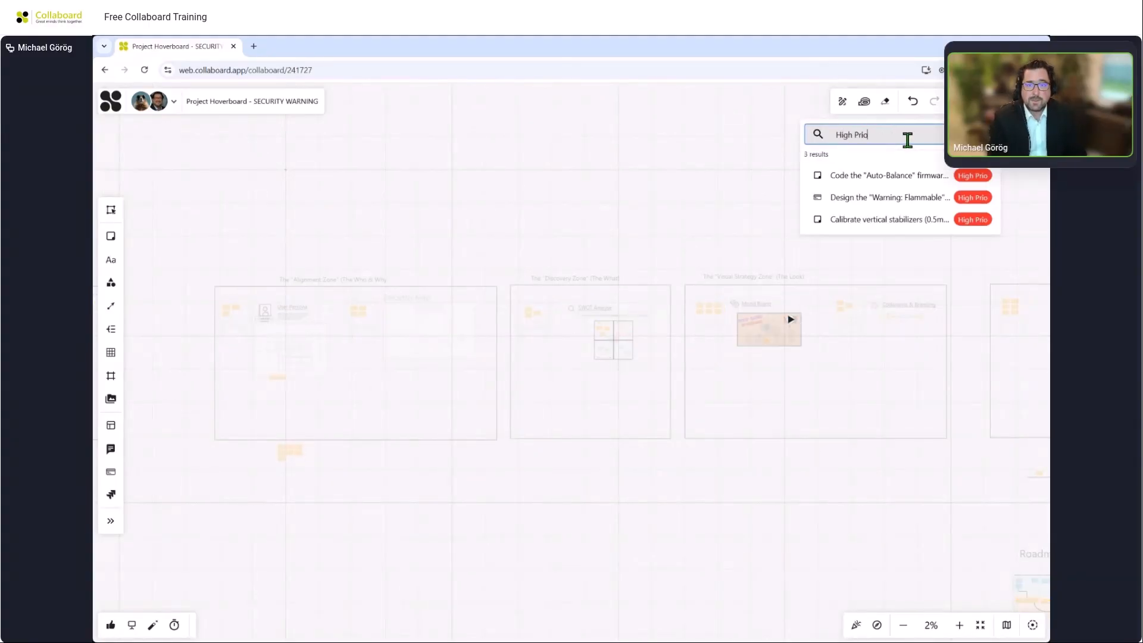
{"action": "left_click", "coordinate": [903, 178]}
{"action": "left_click", "coordinate": [905, 198]}
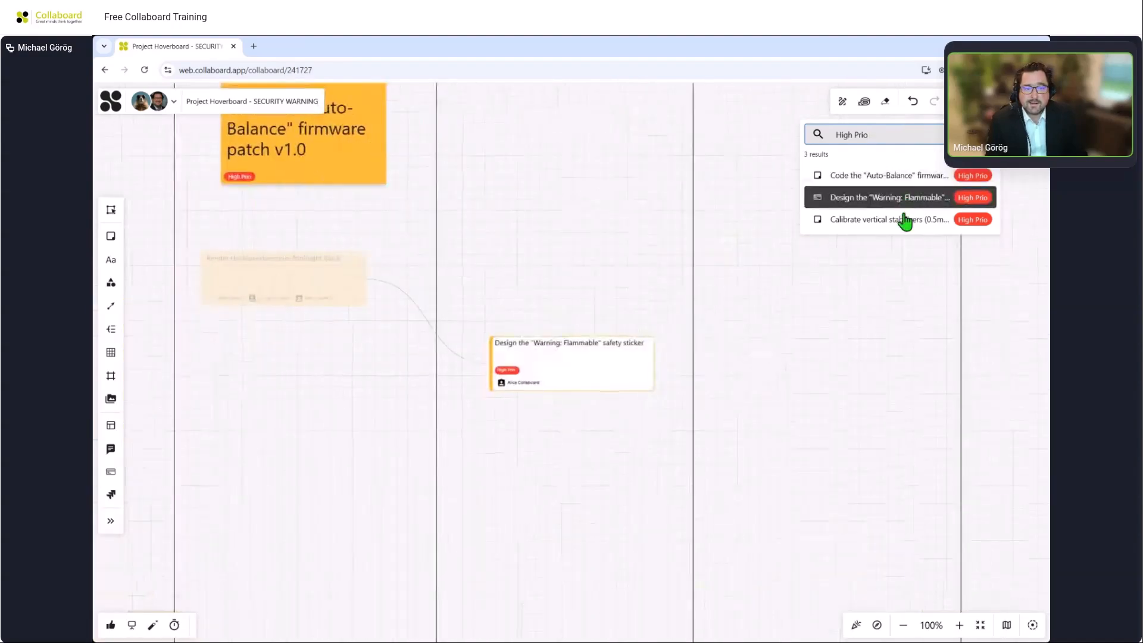
{"action": "left_click", "coordinate": [904, 220]}
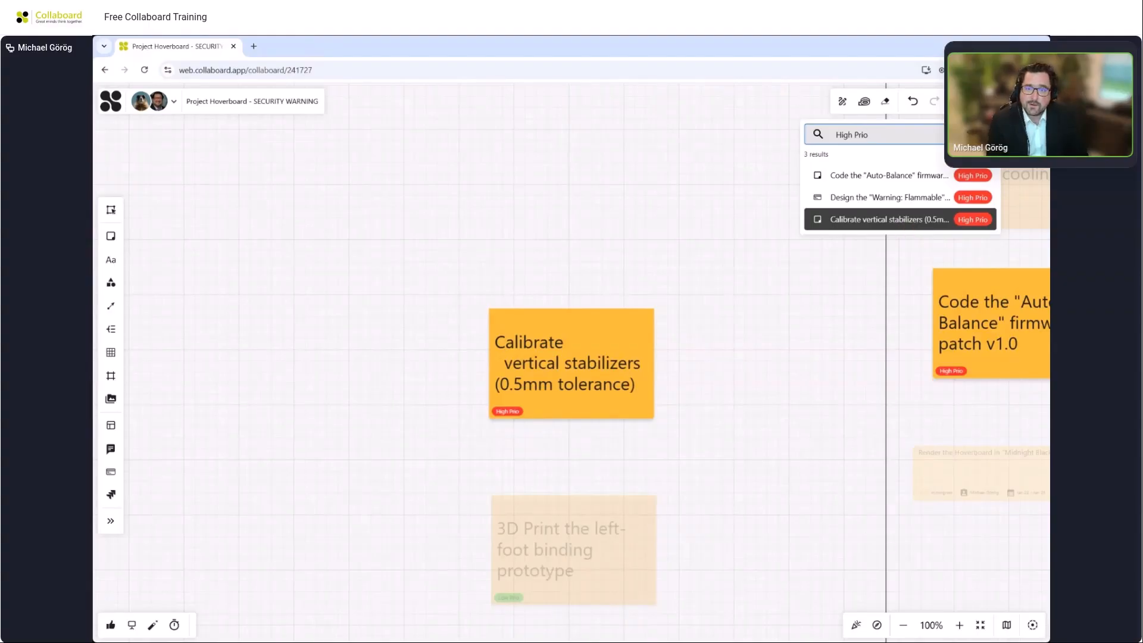
{"action": "left_click", "coordinate": [984, 134]}
Open the quick links list and go to the Email from CEO quick link.
{"action": "scroll", "coordinate": [844, 199], "scroll_direction": "down", "scroll_amount": 10}
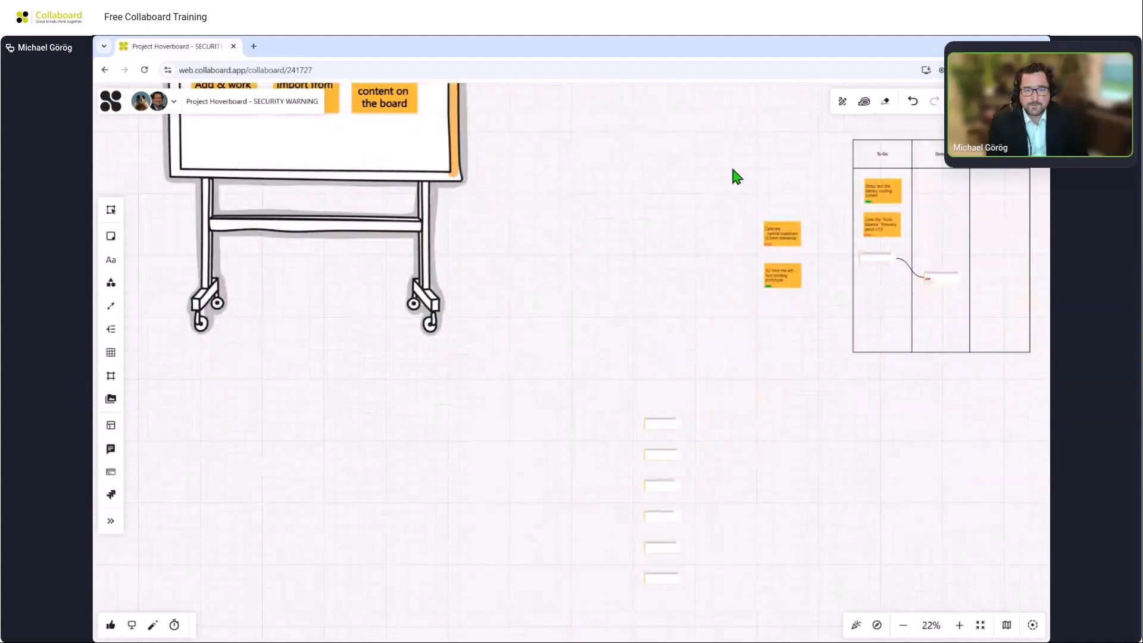
{"action": "left_click_drag", "start_coordinate": [749, 155], "coordinate": [540, 301]}
{"action": "scroll", "coordinate": [597, 265], "scroll_direction": "down", "scroll_amount": 2}
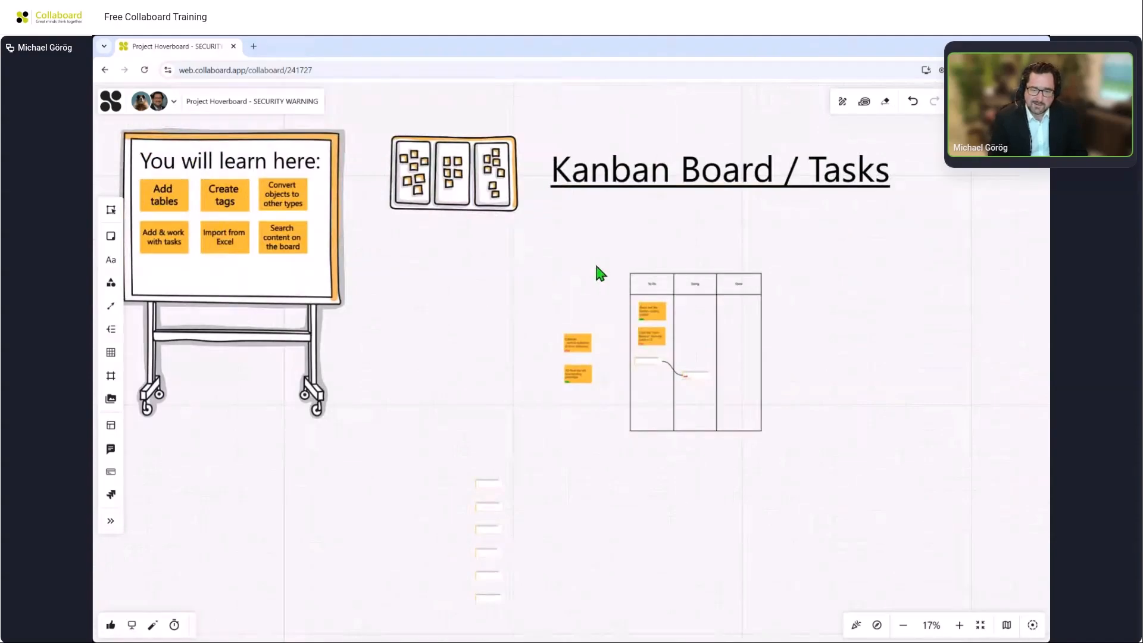
{"action": "left_click", "coordinate": [875, 625]}
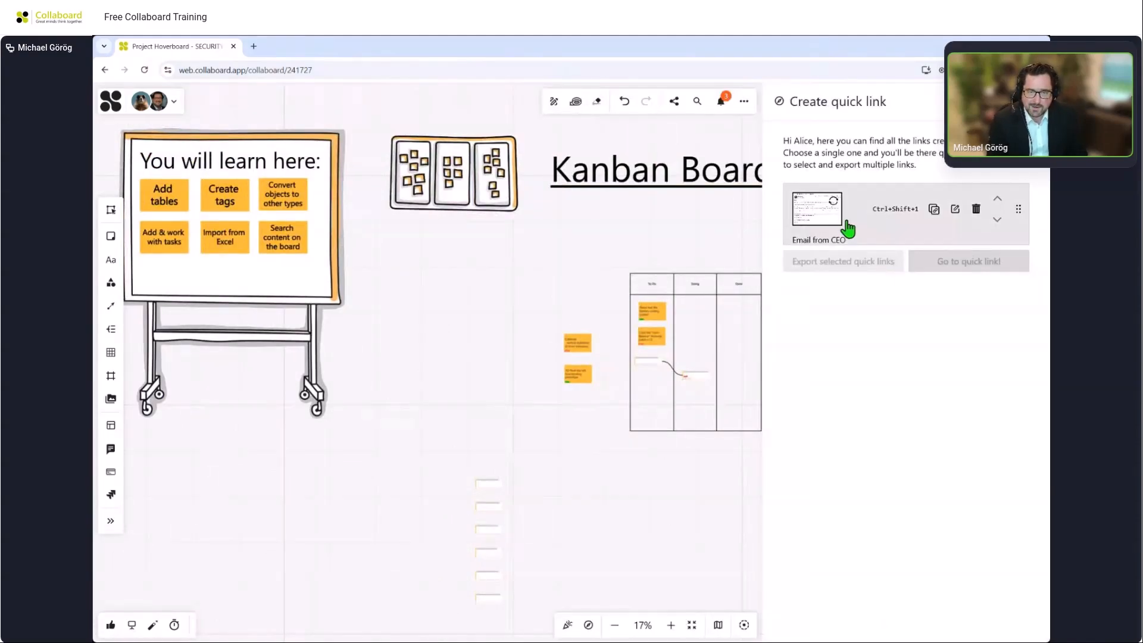
{"action": "left_click", "coordinate": [859, 219]}
{"action": "left_click", "coordinate": [946, 266]}
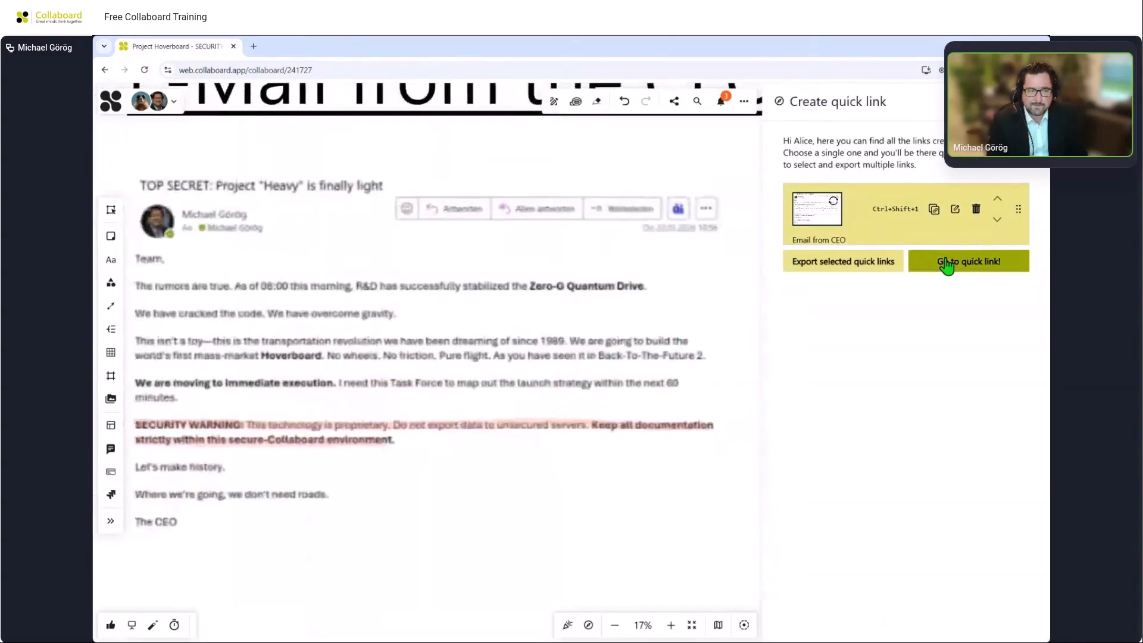
{"action": "left_click_drag", "start_coordinate": [785, 438], "coordinate": [866, 394]}
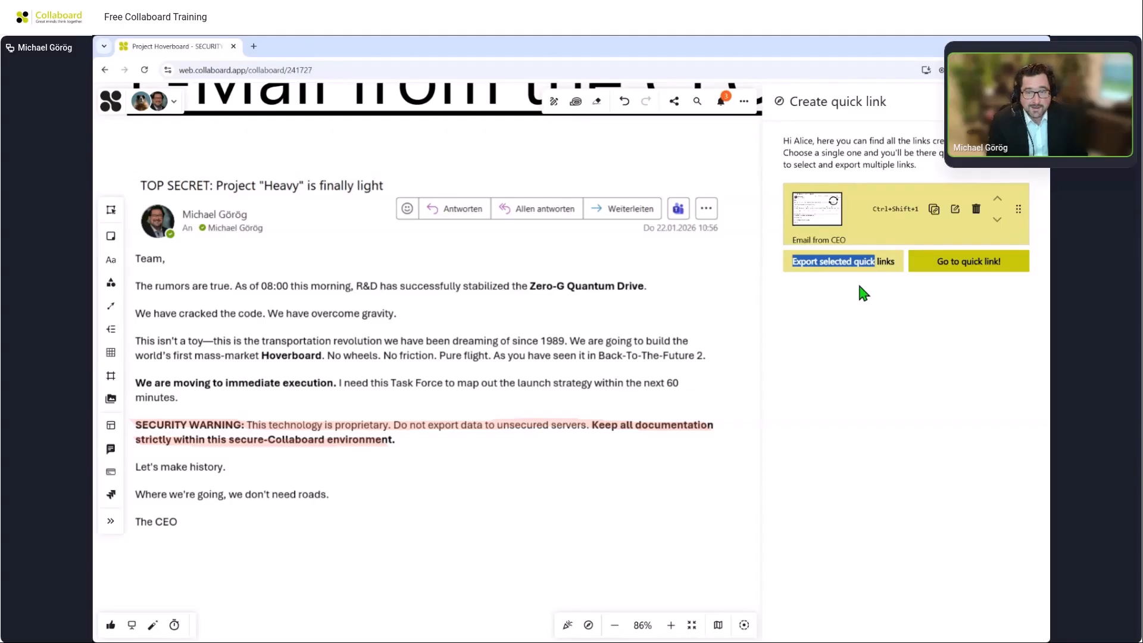
{"action": "left_click", "coordinate": [1030, 101]}
Survey the board's zones across to the Presentation for the CEO section.
{"action": "scroll", "coordinate": [946, 244], "scroll_direction": "down", "scroll_amount": 10}
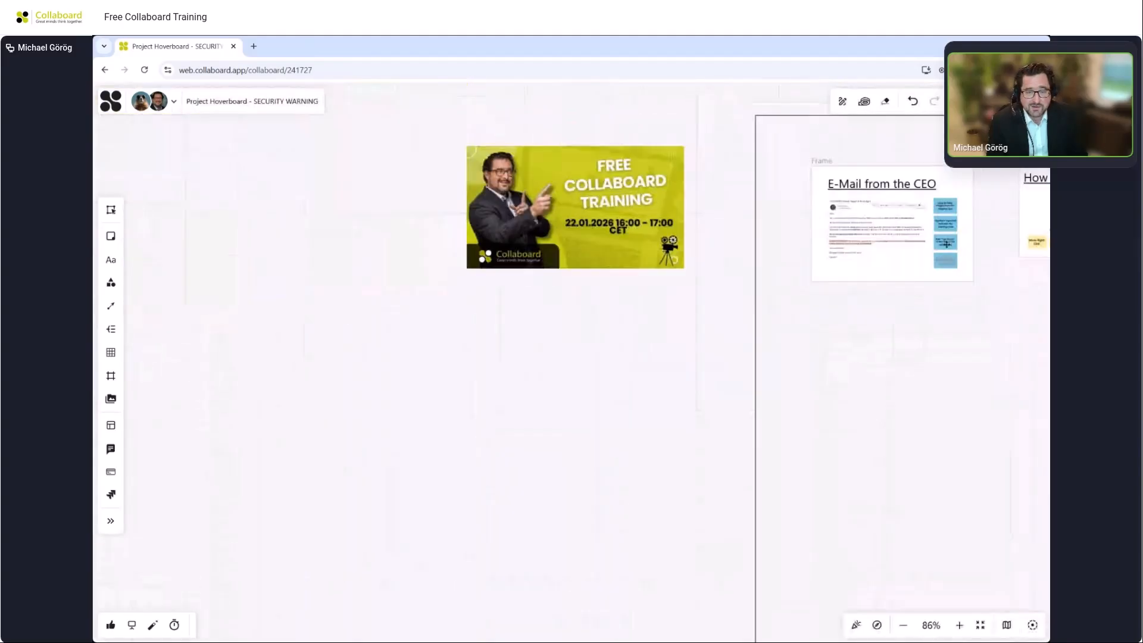
{"action": "scroll", "coordinate": [947, 244], "scroll_direction": "down", "scroll_amount": 3}
{"action": "left_click_drag", "start_coordinate": [965, 350], "coordinate": [413, 343]}
{"action": "scroll", "coordinate": [722, 364], "scroll_direction": "down", "scroll_amount": 5}
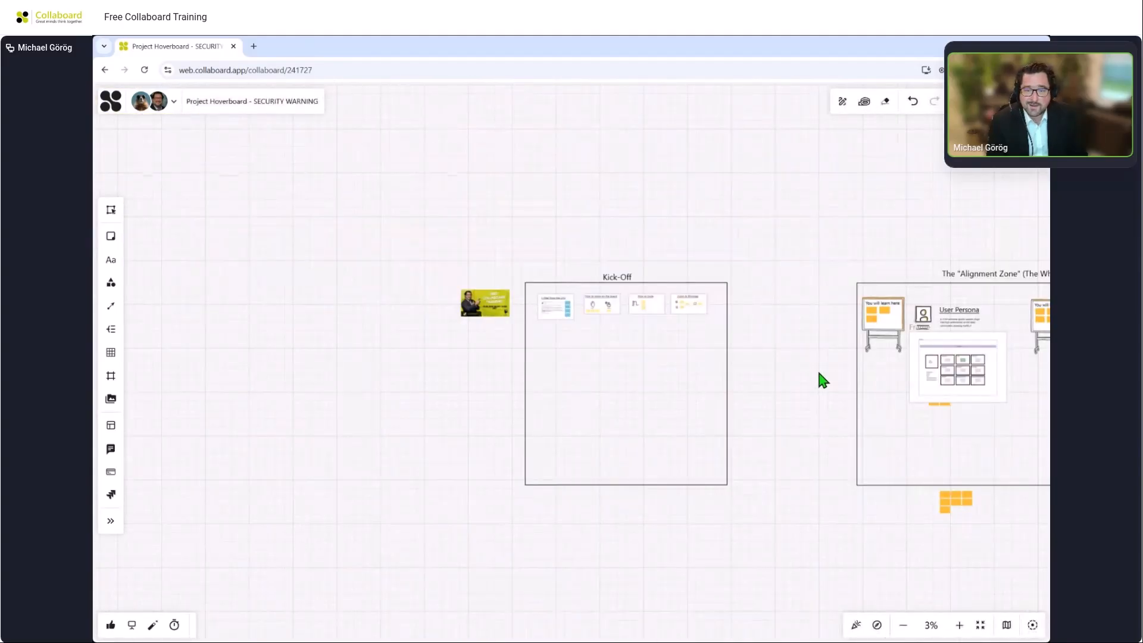
{"action": "left_click_drag", "start_coordinate": [818, 372], "coordinate": [153, 394]}
{"action": "left_click_drag", "start_coordinate": [882, 443], "coordinate": [484, 431]}
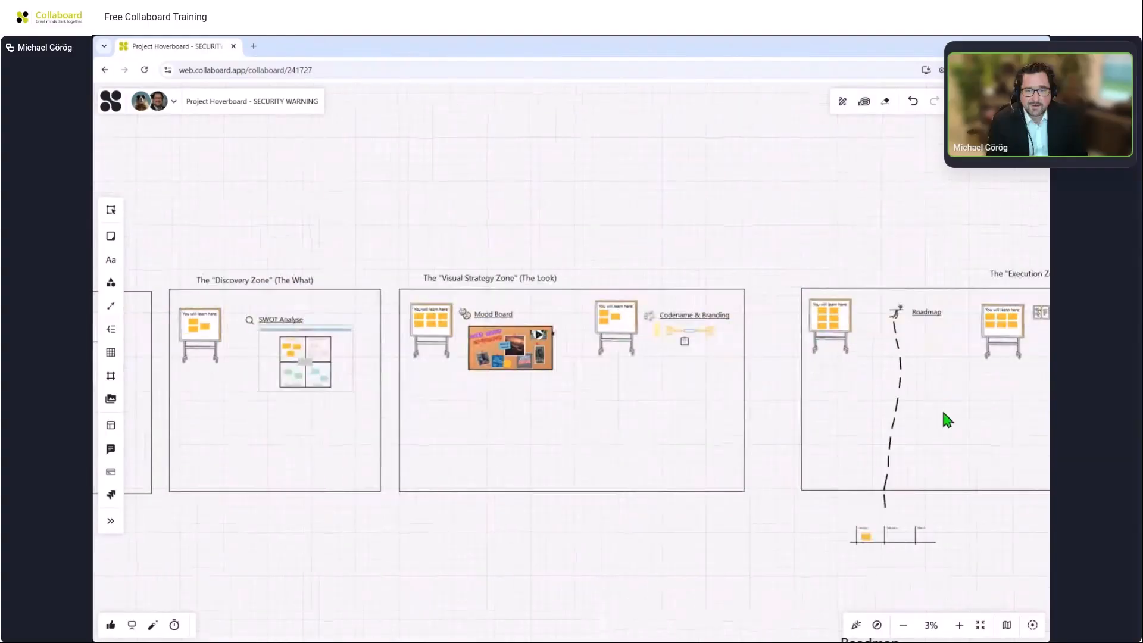
{"action": "left_click_drag", "start_coordinate": [803, 412], "coordinate": [547, 407]}
{"action": "left_click_drag", "start_coordinate": [879, 408], "coordinate": [675, 392]}
{"action": "scroll", "coordinate": [791, 313], "scroll_direction": "up", "scroll_amount": 5}
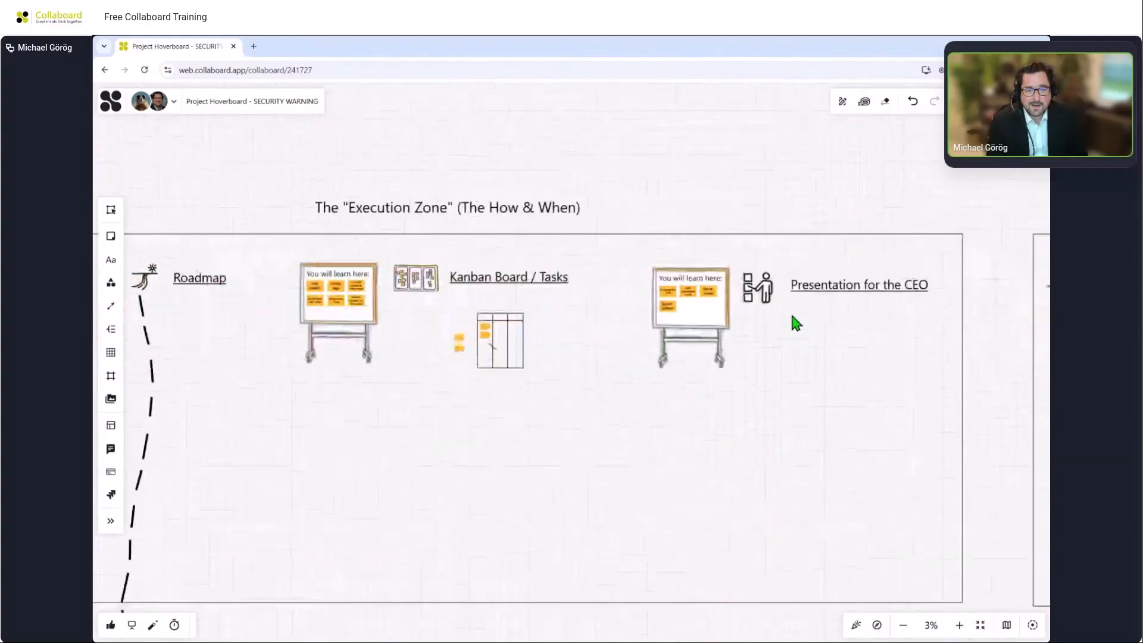
{"action": "scroll", "coordinate": [822, 327], "scroll_direction": "up", "scroll_amount": 2}
{"action": "left_click_drag", "start_coordinate": [825, 334], "coordinate": [732, 347]}
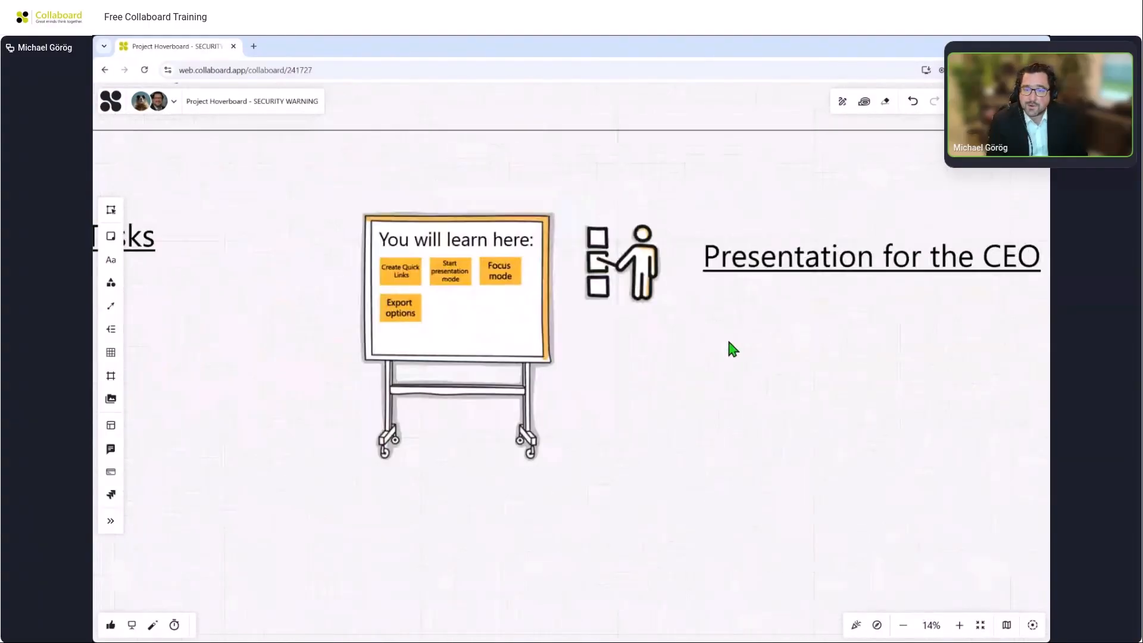
{"action": "scroll", "coordinate": [533, 308], "scroll_direction": "up", "scroll_amount": 2}
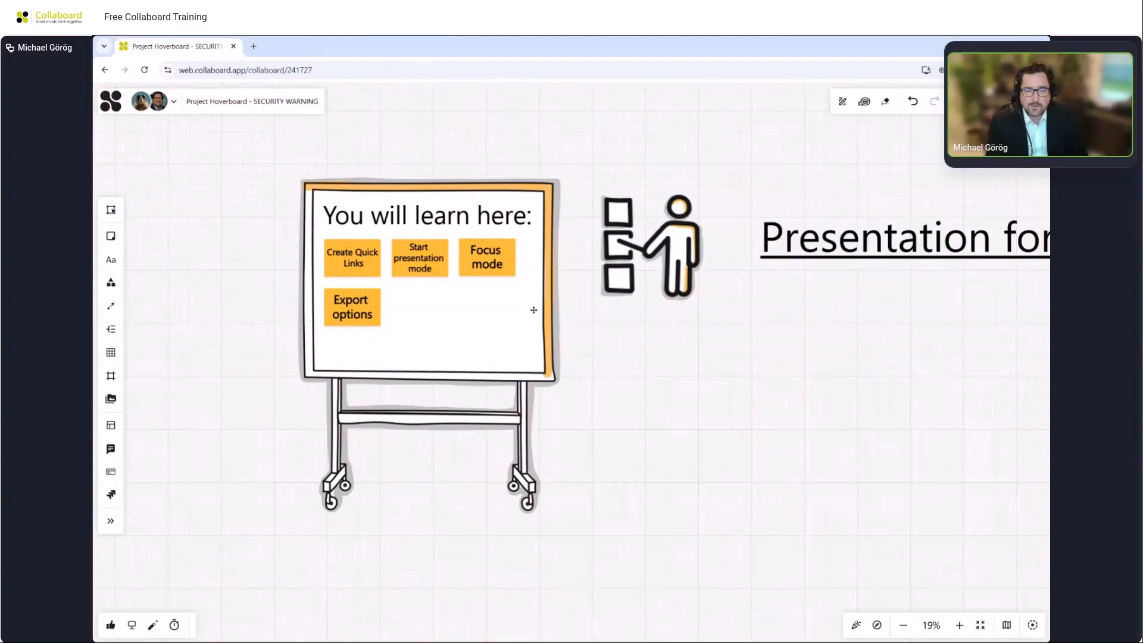
Add the User Persona frame as a quick link named Persona.
{"action": "scroll", "coordinate": [534, 310], "scroll_direction": "down", "scroll_amount": 5}
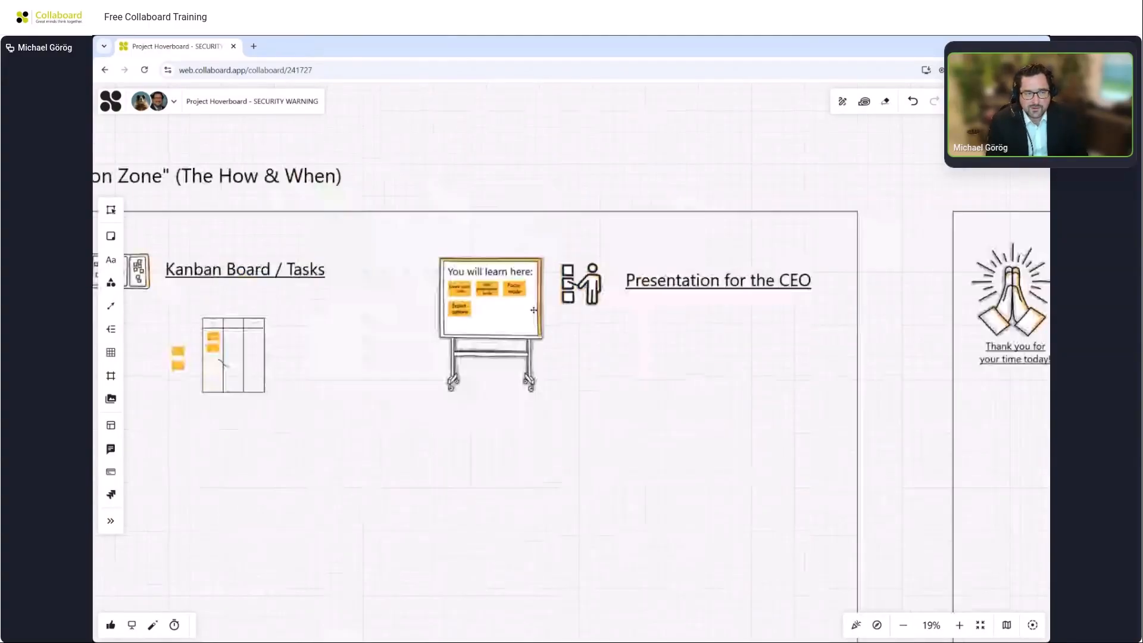
{"action": "scroll", "coordinate": [533, 310], "scroll_direction": "down", "scroll_amount": 5}
{"action": "left_click_drag", "start_coordinate": [310, 227], "coordinate": [985, 218]}
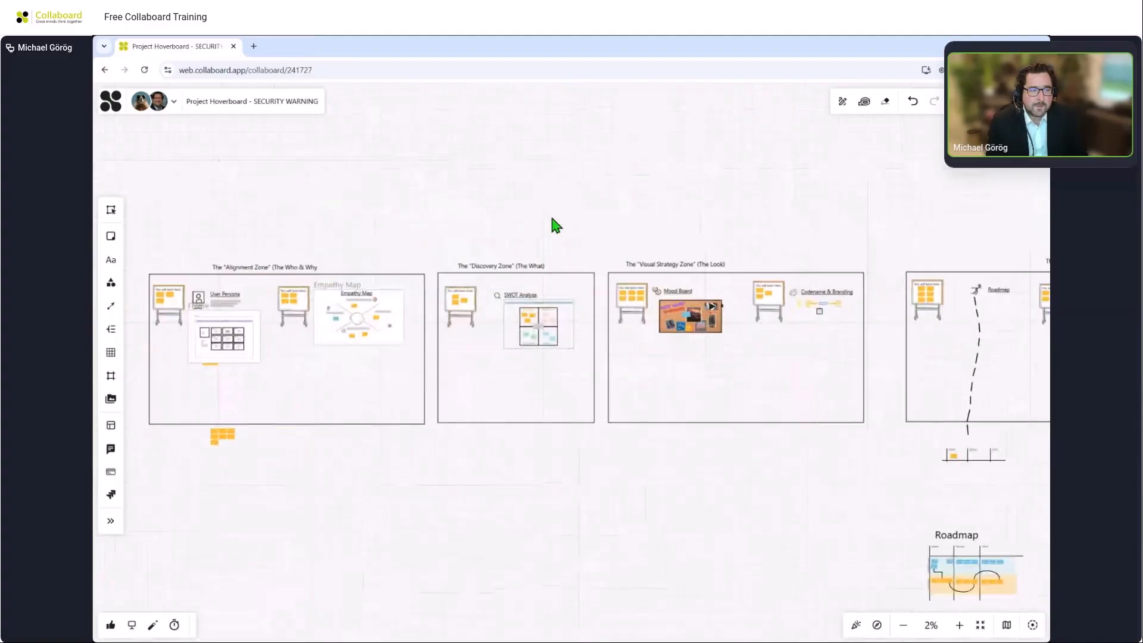
{"action": "left_click_drag", "start_coordinate": [471, 240], "coordinate": [649, 245]}
{"action": "scroll", "coordinate": [378, 373], "scroll_direction": "up", "scroll_amount": 5}
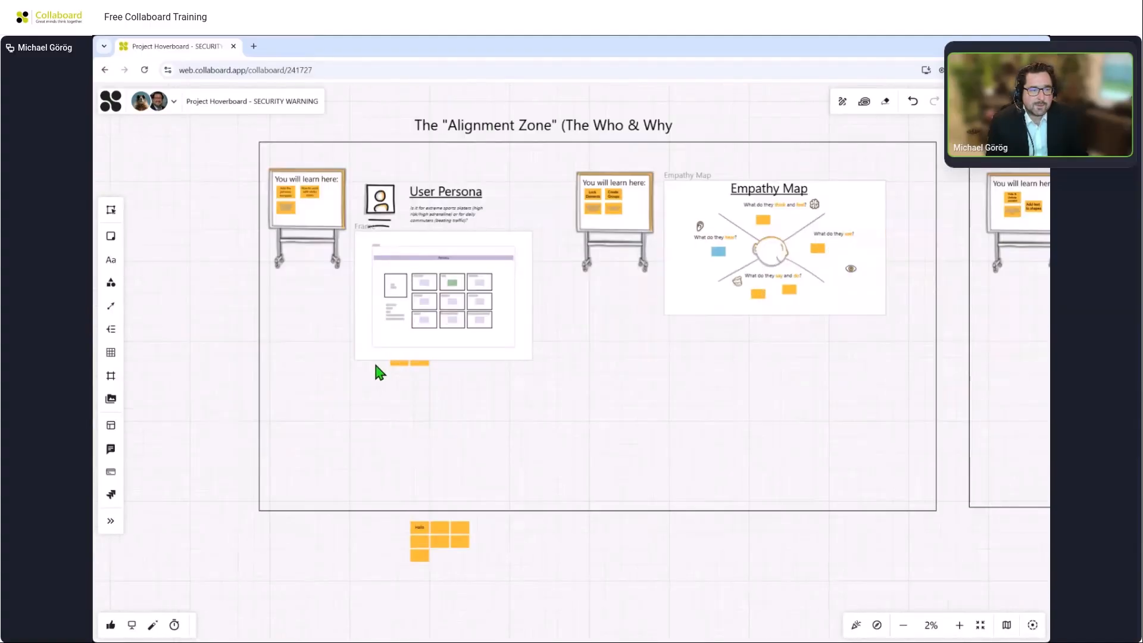
{"action": "scroll", "coordinate": [460, 345], "scroll_direction": "up", "scroll_amount": 3}
{"action": "left_click_drag", "start_coordinate": [769, 294], "coordinate": [778, 489]}
{"action": "left_click", "coordinate": [691, 280]}
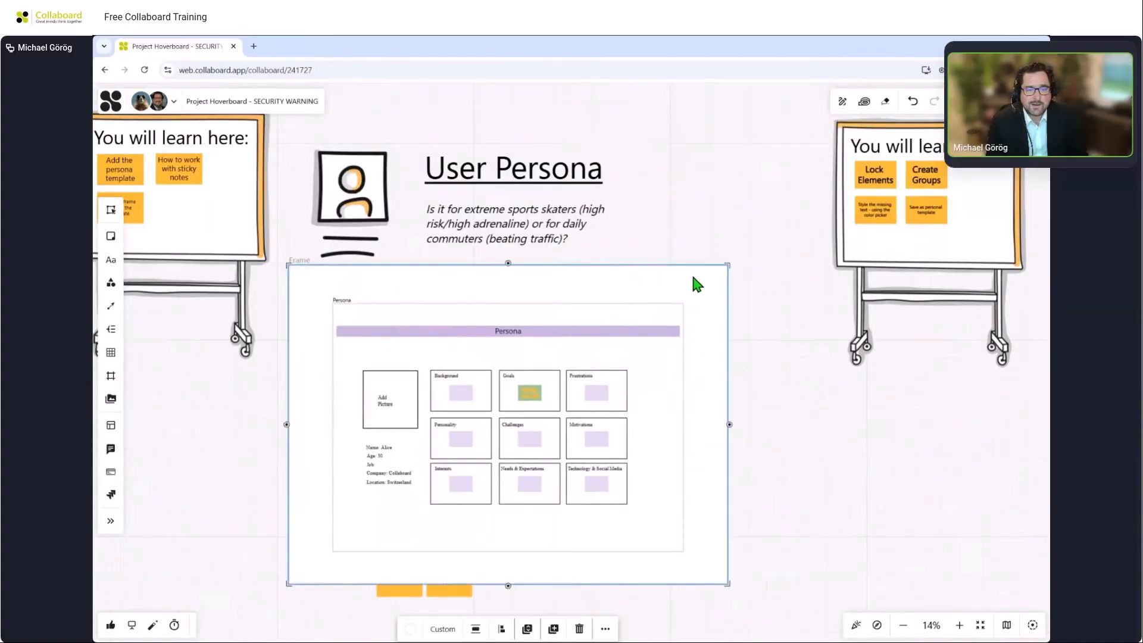
{"action": "left_click", "coordinate": [605, 629]}
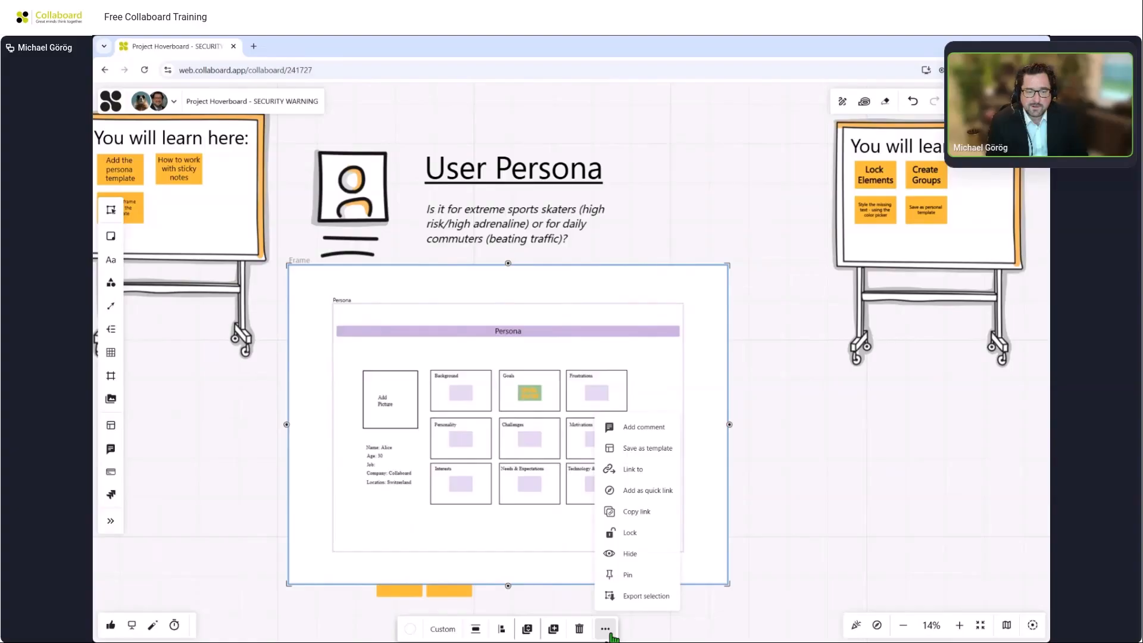
{"action": "left_click", "coordinate": [652, 499]}
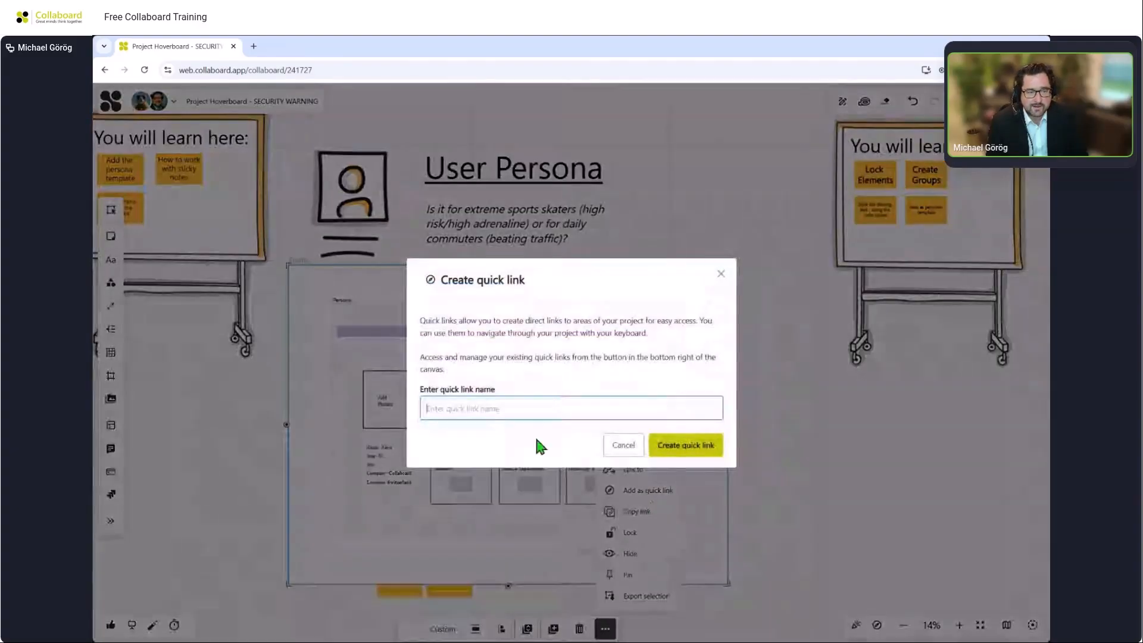
{"action": "type", "text": "Persona"}
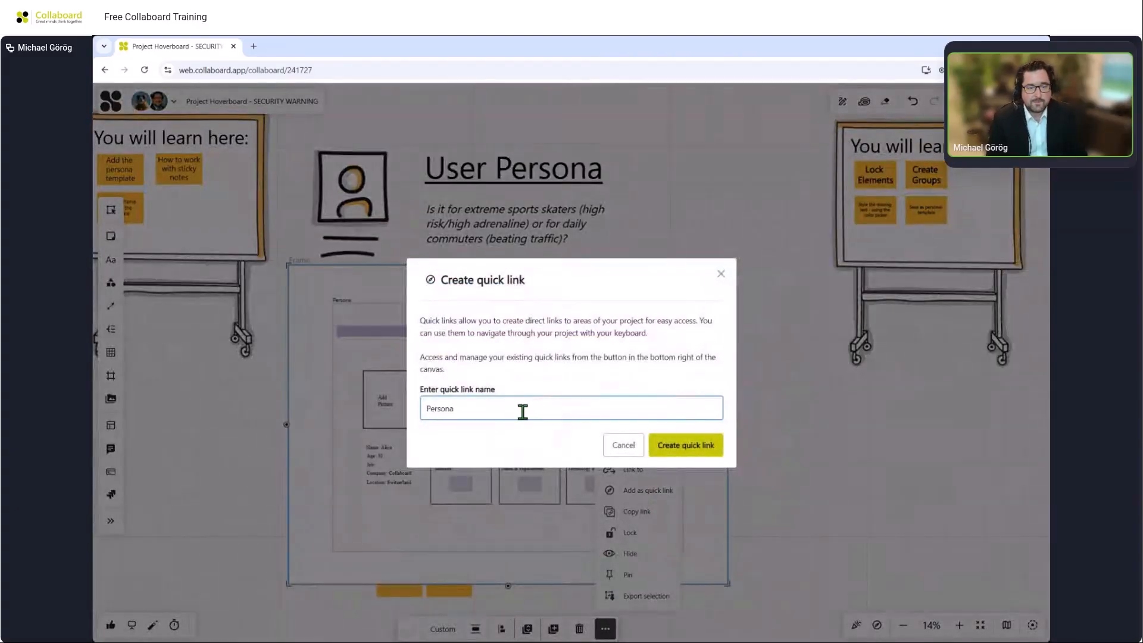
{"action": "key", "text": "Return"}
Add the Empathy Map frame as a quick link named Empathy Map.
{"action": "left_click", "coordinate": [929, 511]}
{"action": "left_click_drag", "start_coordinate": [901, 449], "coordinate": [202, 438]}
{"action": "left_click", "coordinate": [797, 435]}
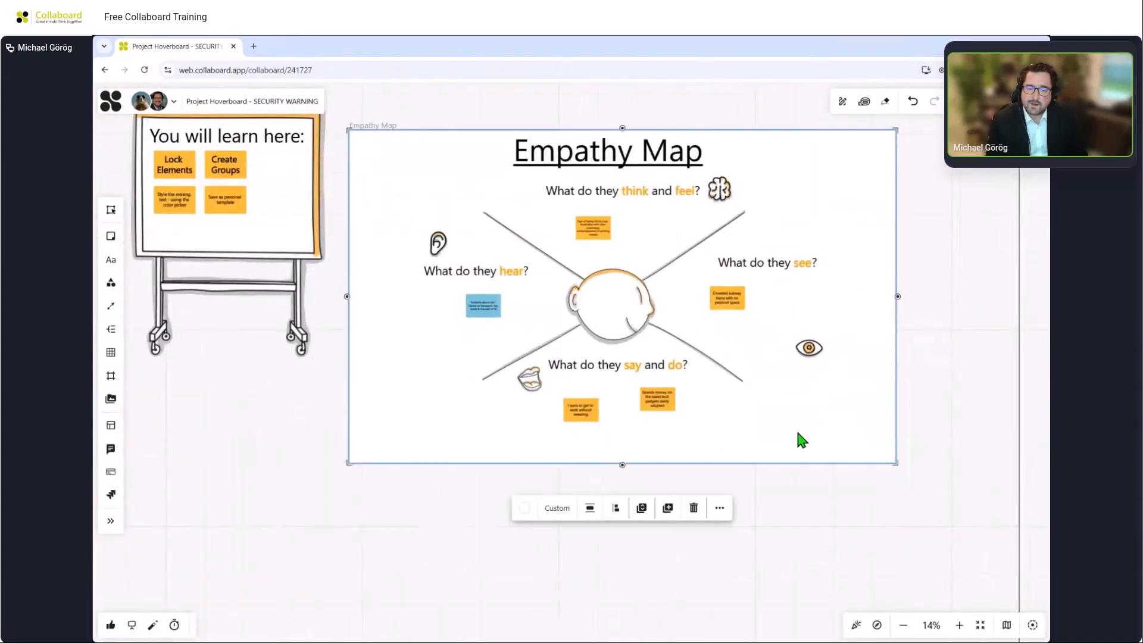
{"action": "left_click", "coordinate": [722, 510]}
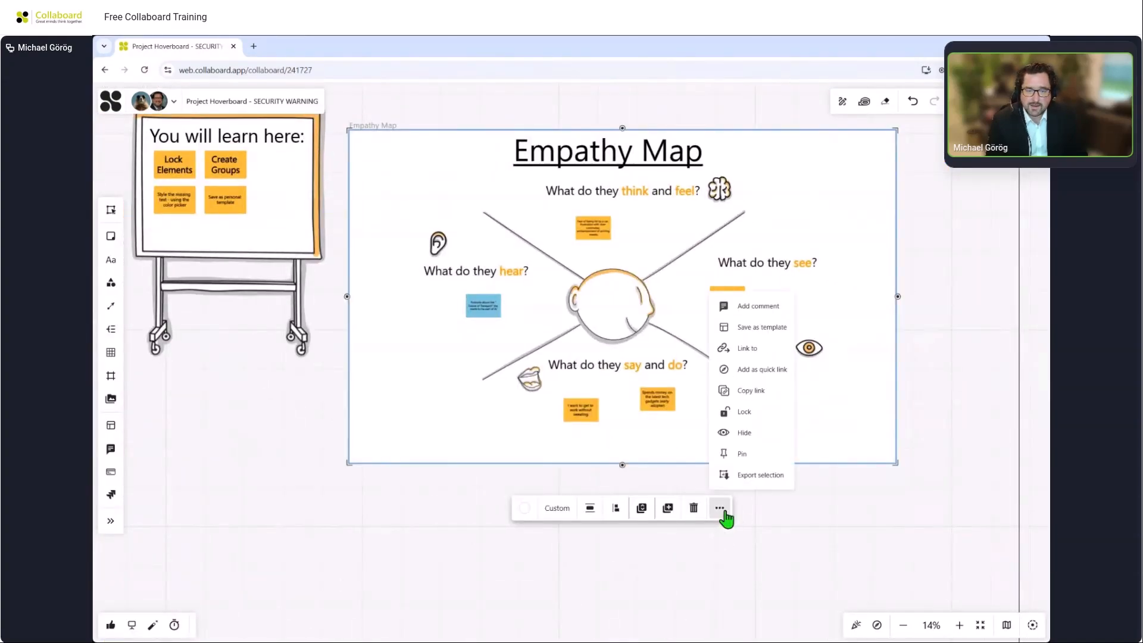
{"action": "left_click", "coordinate": [761, 372]}
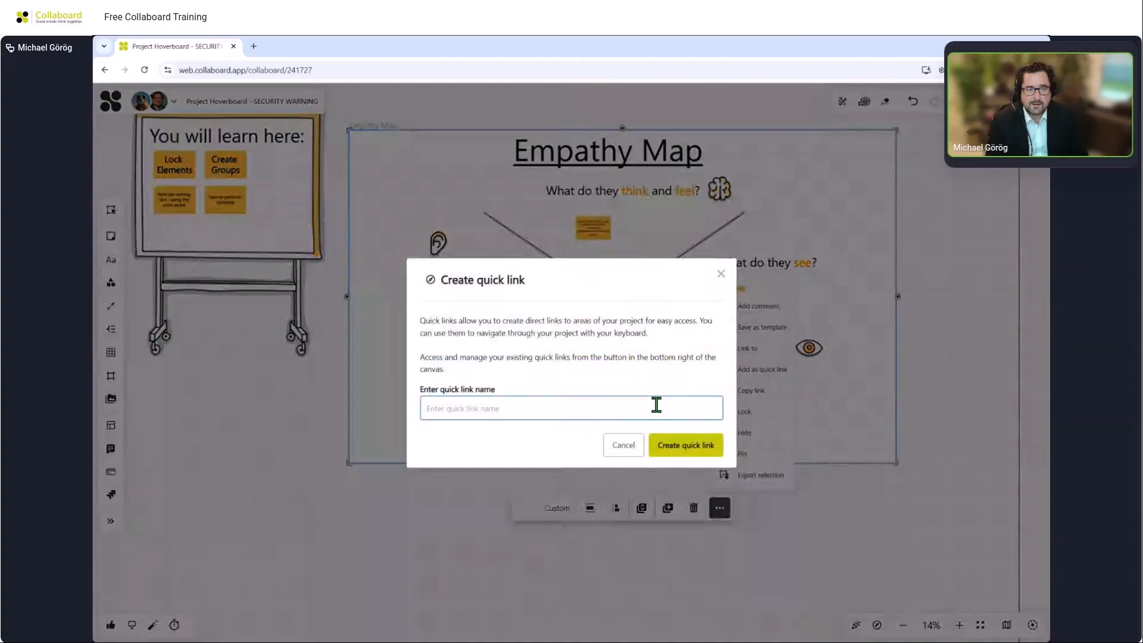
{"action": "type", "text": "Empat"}
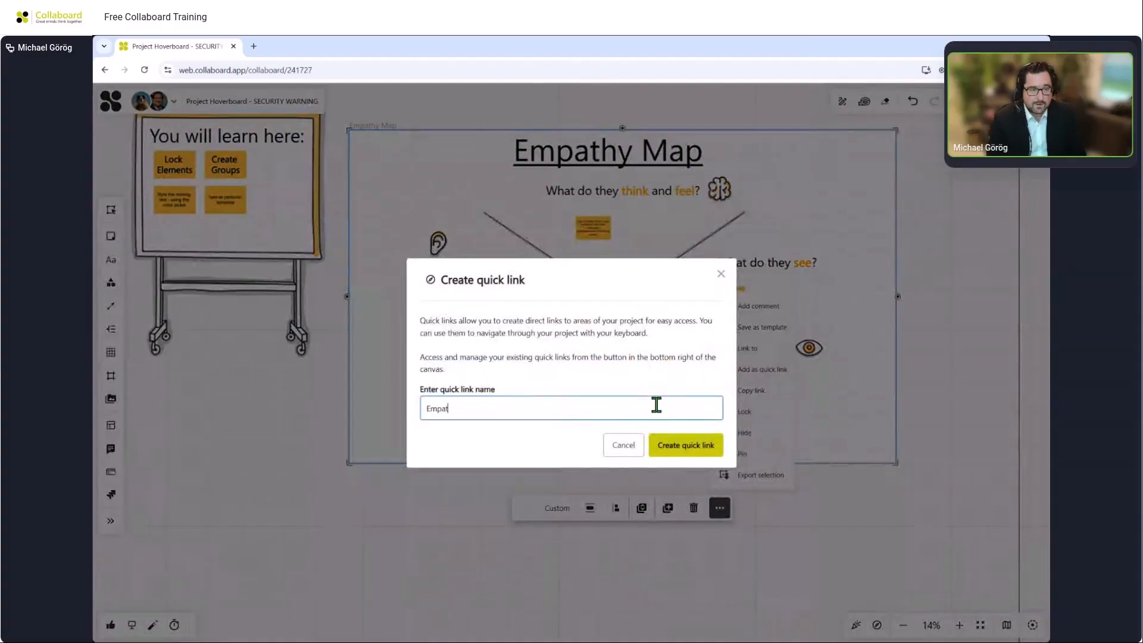
{"action": "type", "text": "hy Map"}
{"action": "left_click", "coordinate": [686, 446]}
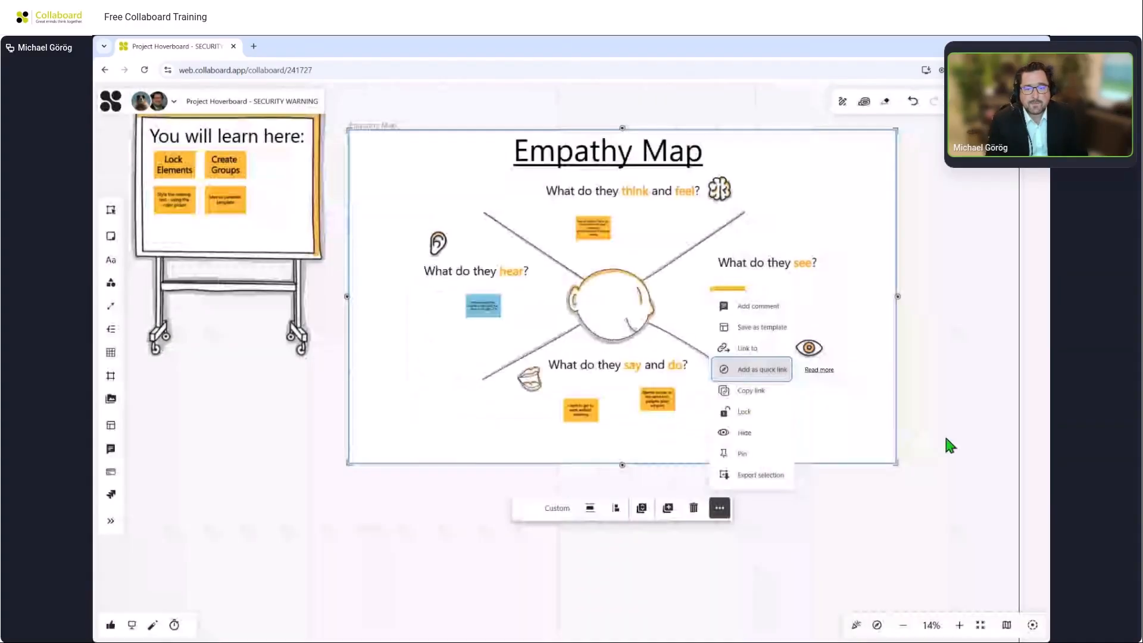
Add the Mood Board as a quick link named Mood Board.
{"action": "left_click_drag", "start_coordinate": [946, 444], "coordinate": [416, 445]}
{"action": "scroll", "coordinate": [684, 448], "scroll_direction": "down", "scroll_amount": 3}
{"action": "left_click_drag", "start_coordinate": [702, 452], "coordinate": [513, 452]}
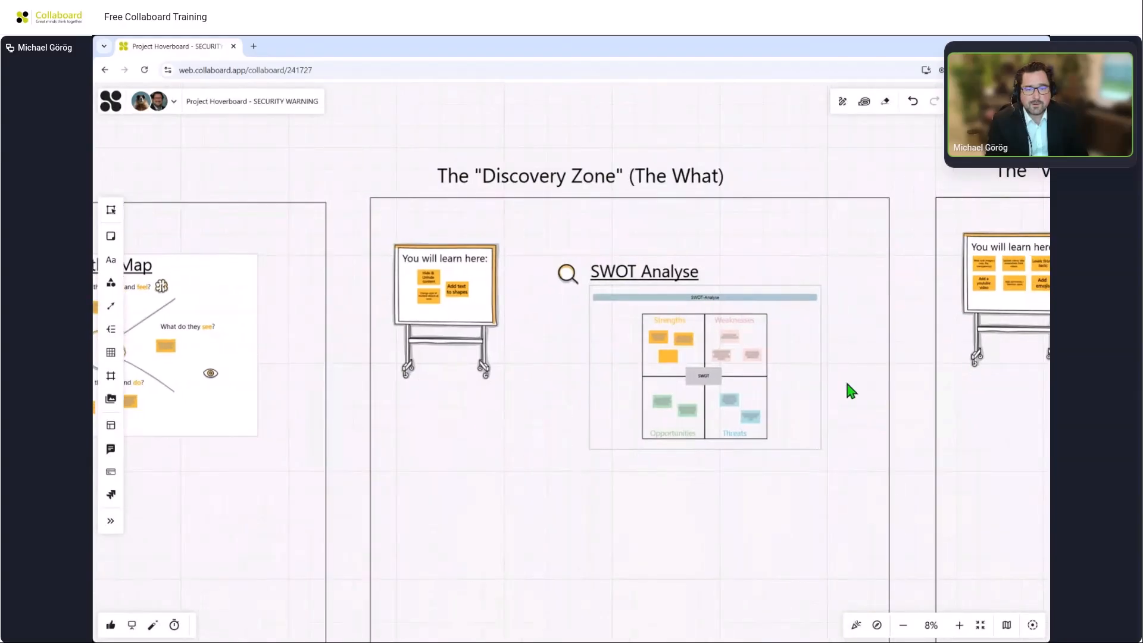
{"action": "left_click_drag", "start_coordinate": [846, 380], "coordinate": [673, 365]}
{"action": "scroll", "coordinate": [984, 347], "scroll_direction": "up", "scroll_amount": 5}
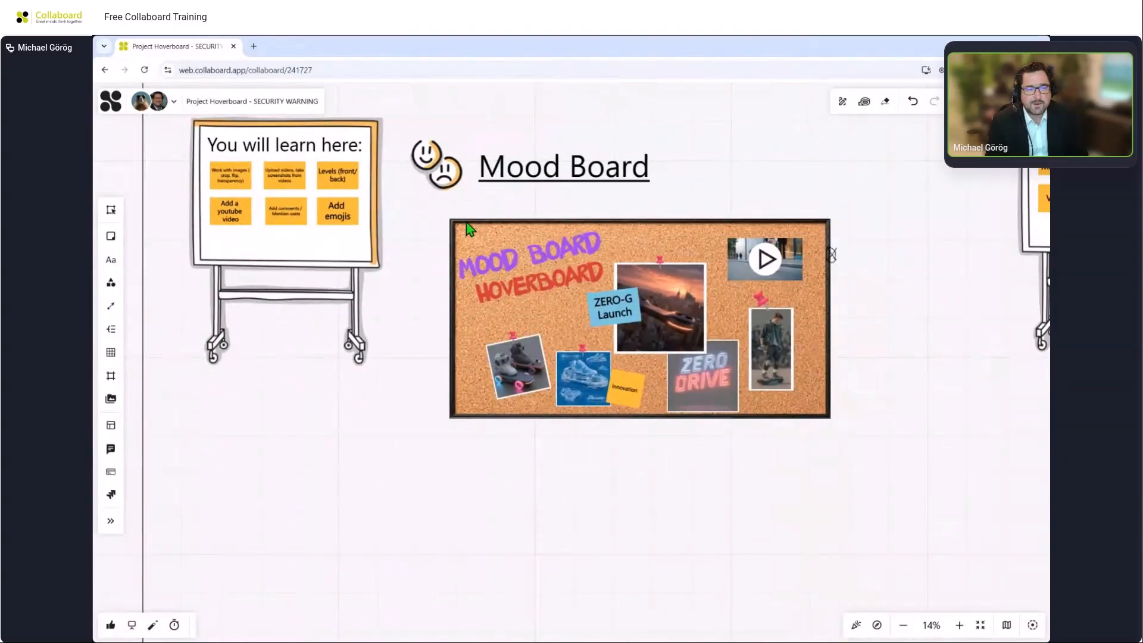
{"action": "left_click", "coordinate": [467, 222]}
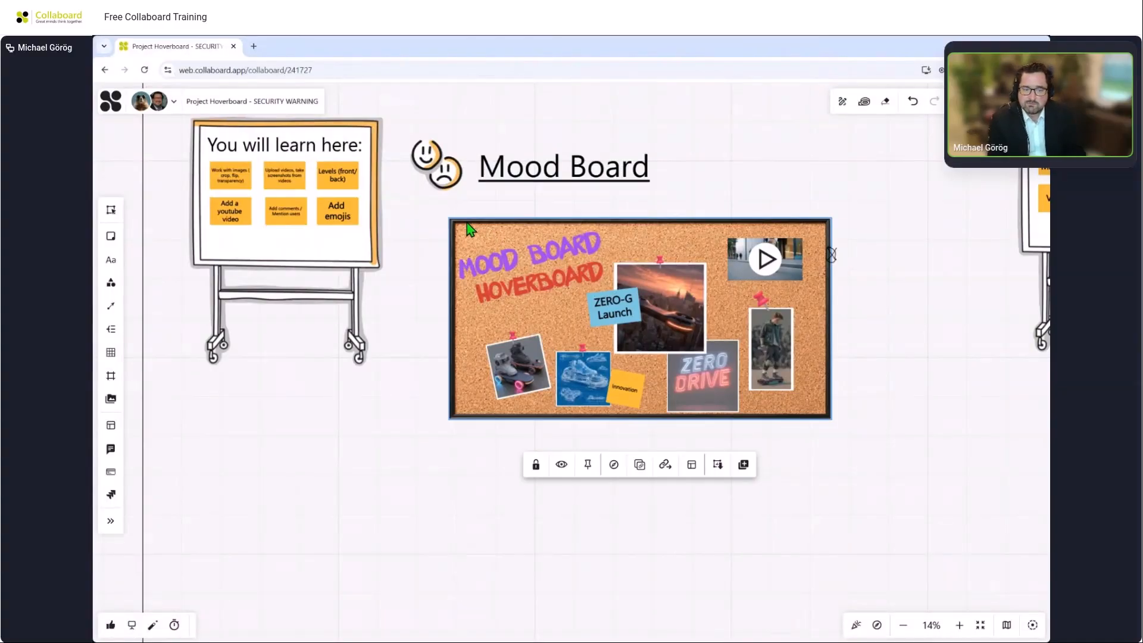
{"action": "left_click", "coordinate": [640, 466]}
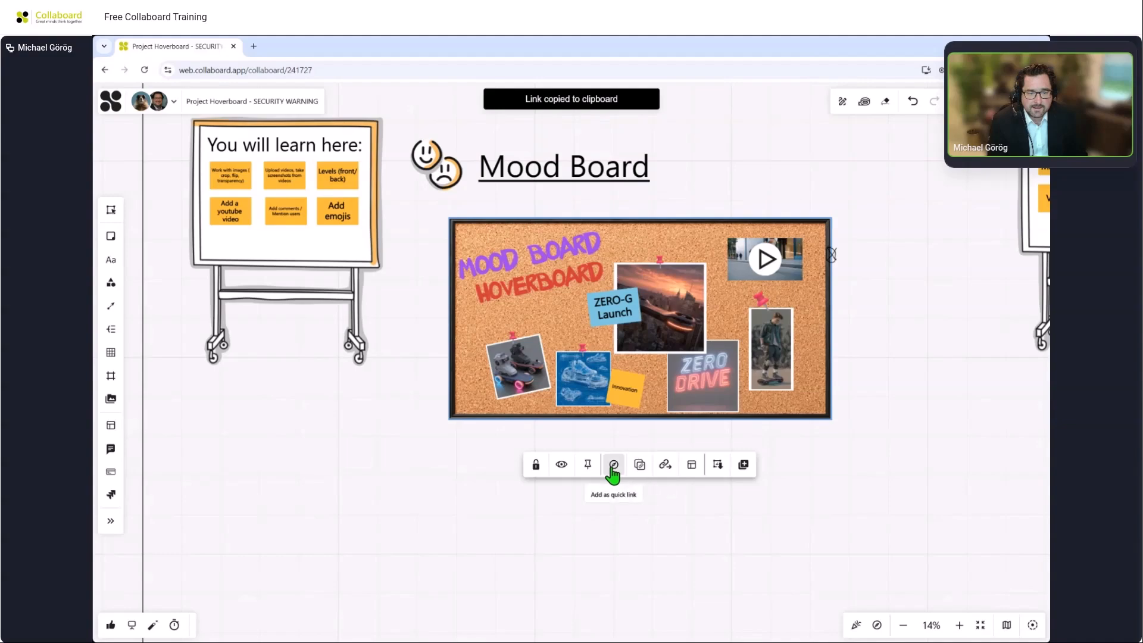
{"action": "left_click", "coordinate": [614, 470]}
{"action": "type", "text": "M"}
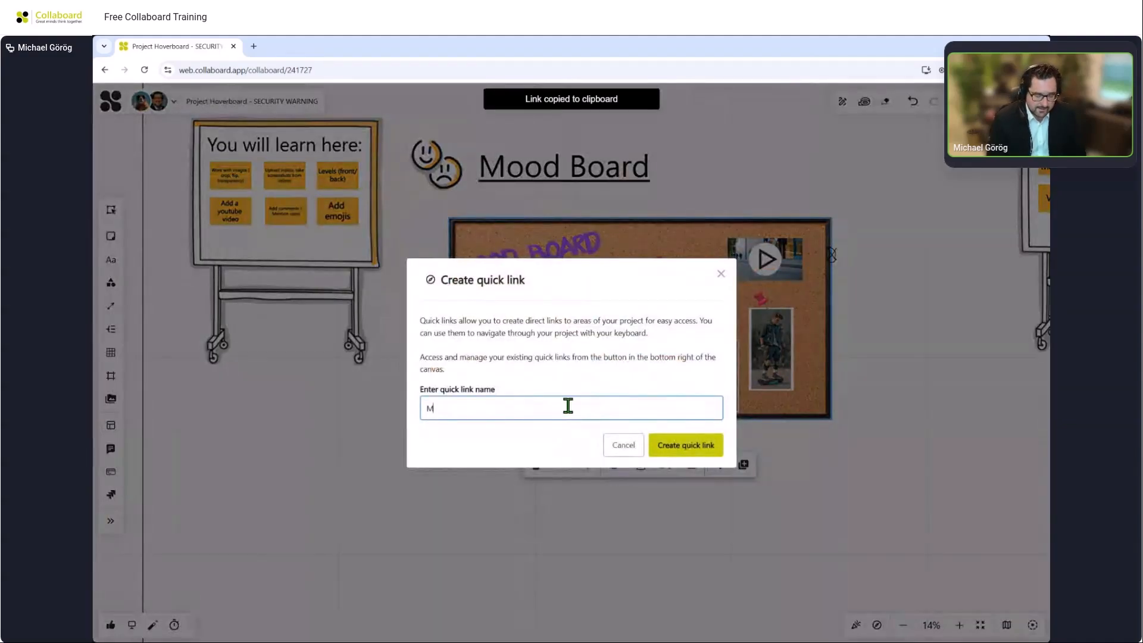
{"action": "type", "text": "ood Board"}
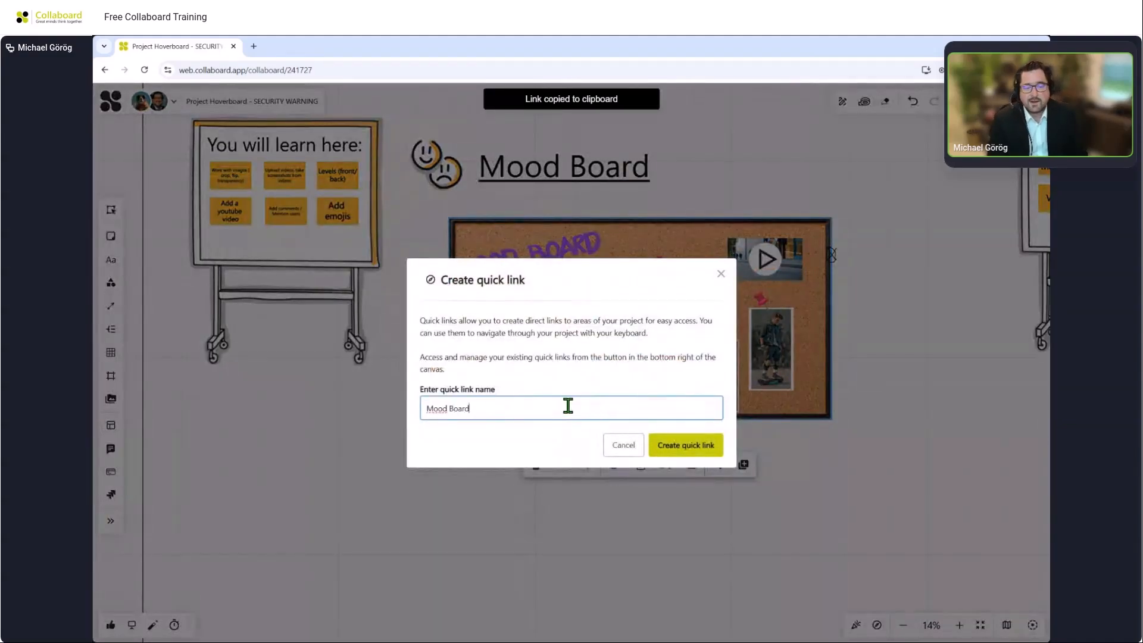
{"action": "left_click", "coordinate": [683, 444]}
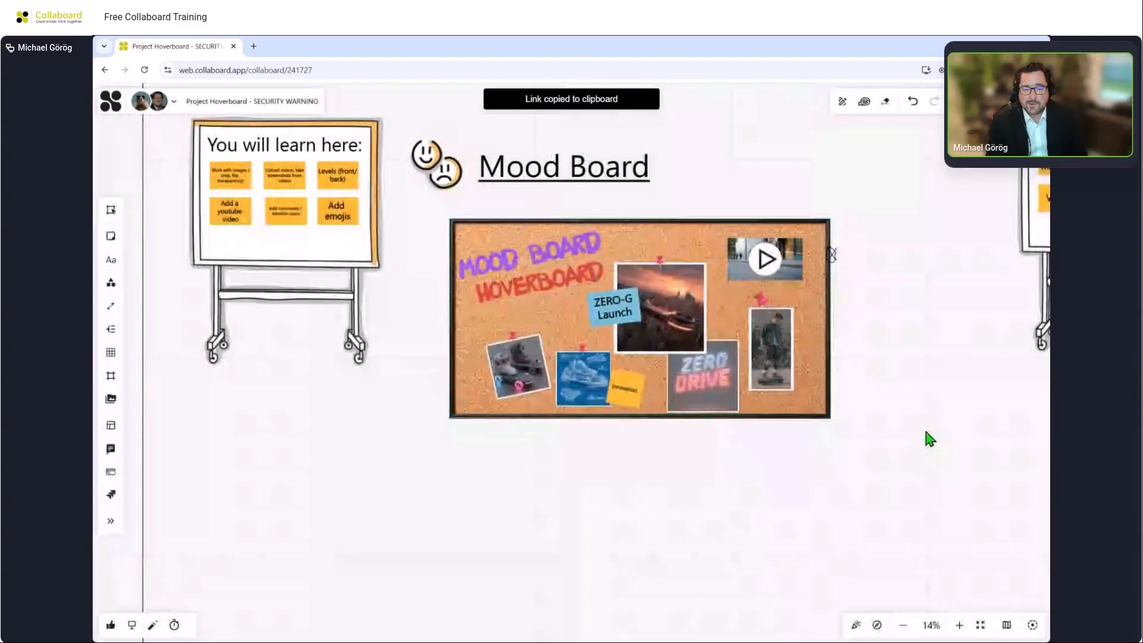
{"action": "left_click_drag", "start_coordinate": [923, 427], "coordinate": [611, 431]}
{"action": "scroll", "coordinate": [613, 431], "scroll_direction": "down", "scroll_amount": 3}
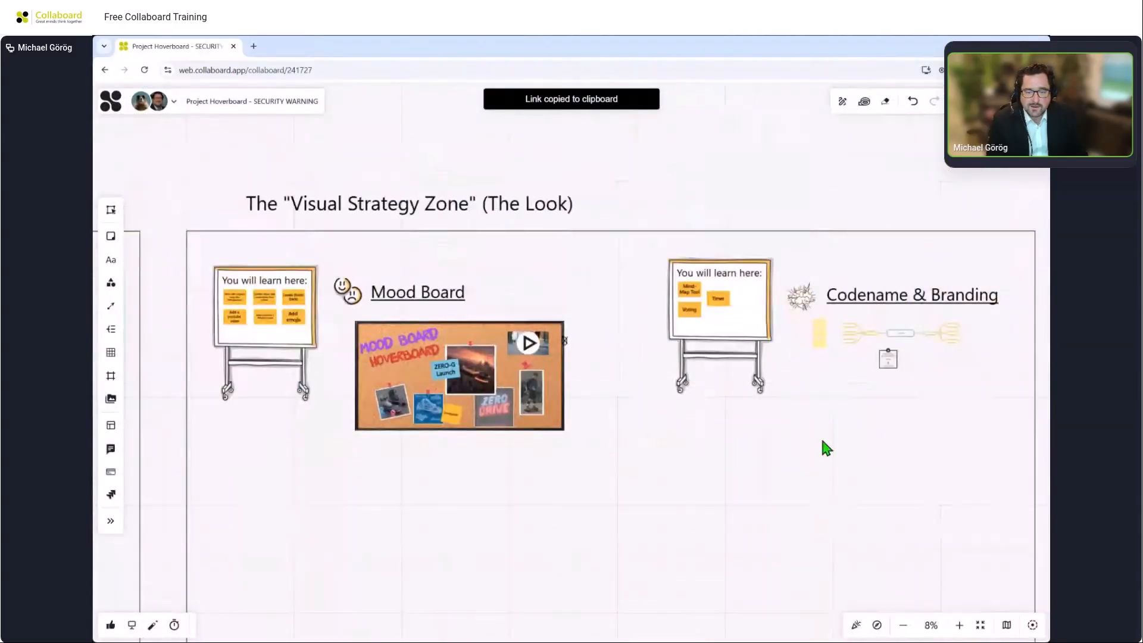
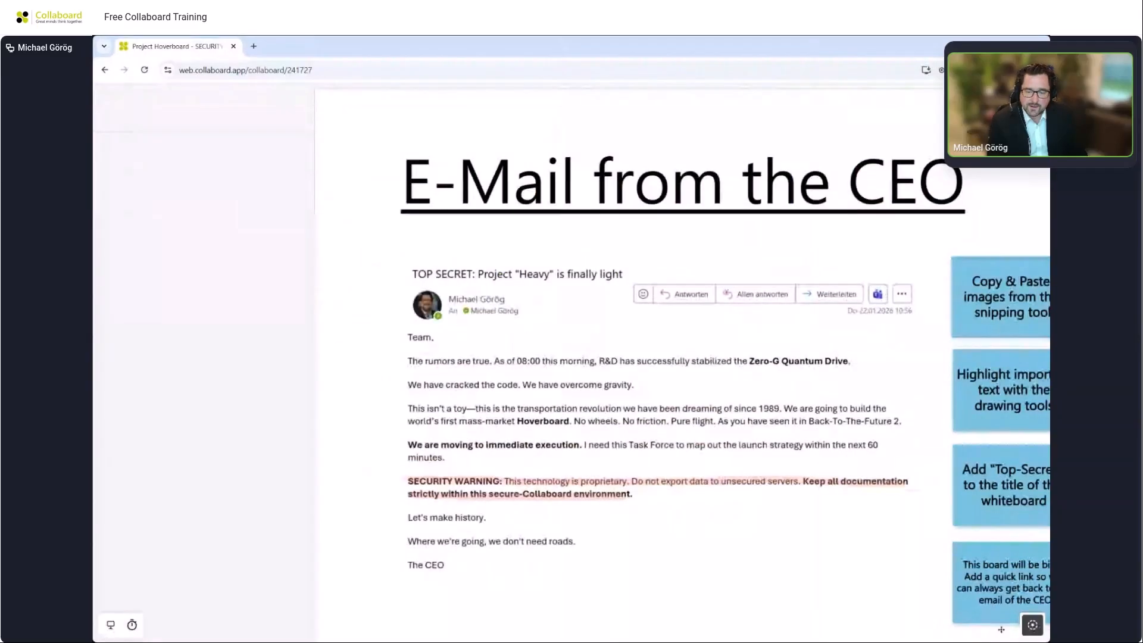
Open the quick links list and reorder its entries, moving Mood Board and Empathy Map up and down.
{"action": "left_click", "coordinate": [1033, 624]}
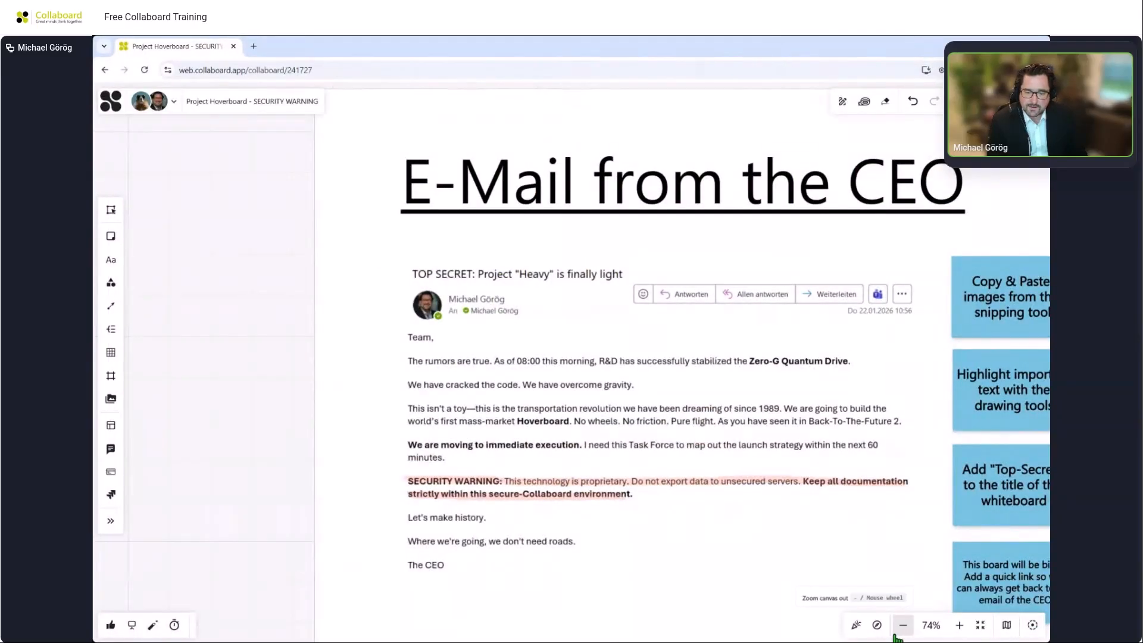
{"action": "left_click", "coordinate": [876, 624]}
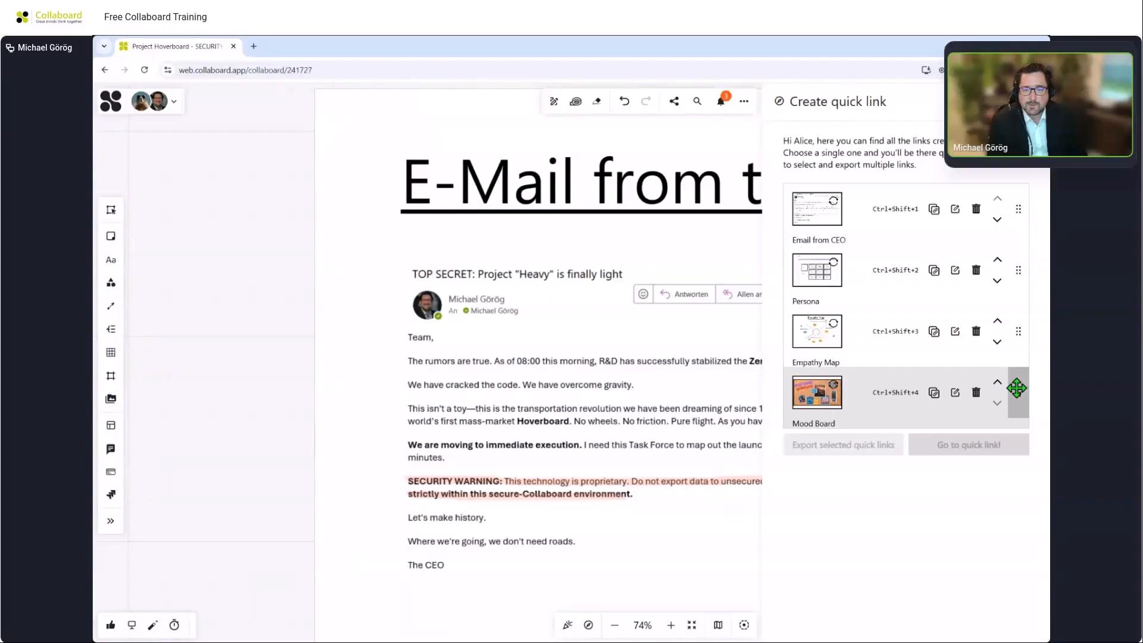
{"action": "left_click_drag", "start_coordinate": [1024, 386], "coordinate": [1006, 180]}
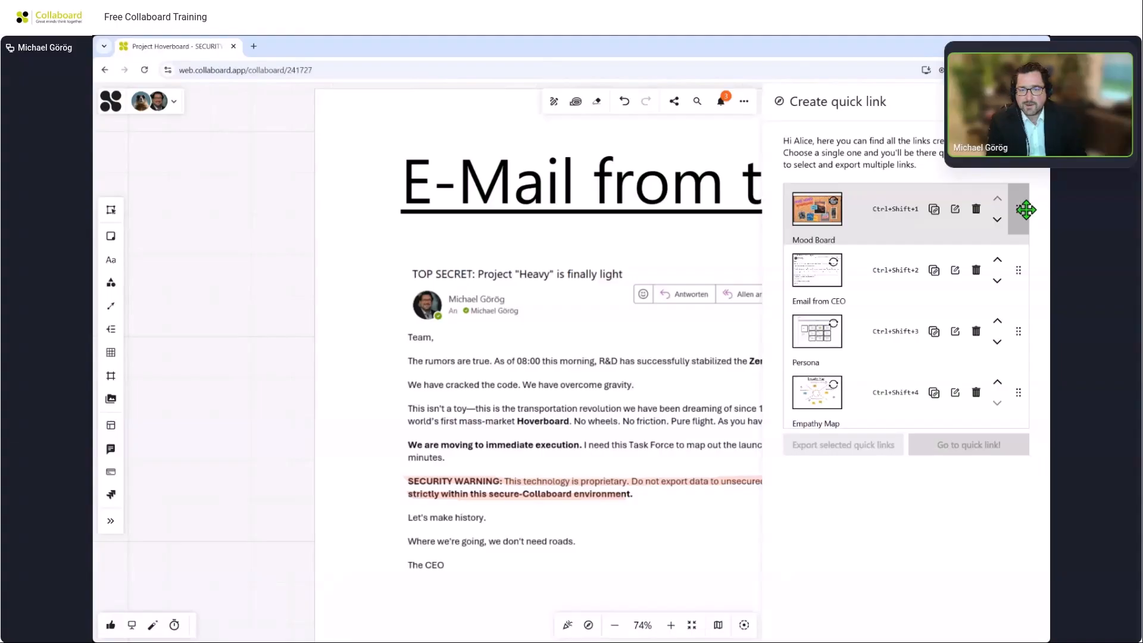
{"action": "left_click_drag", "start_coordinate": [1018, 209], "coordinate": [1023, 336]}
{"action": "left_click", "coordinate": [997, 342]}
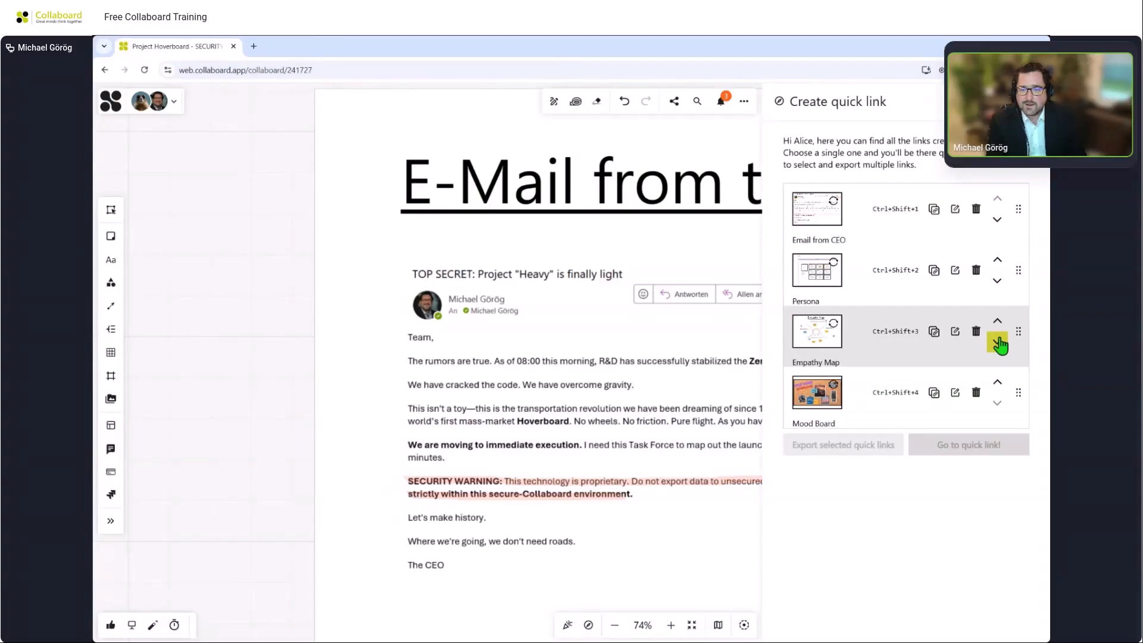
{"action": "left_click", "coordinate": [997, 321]}
{"action": "left_click", "coordinate": [998, 286]}
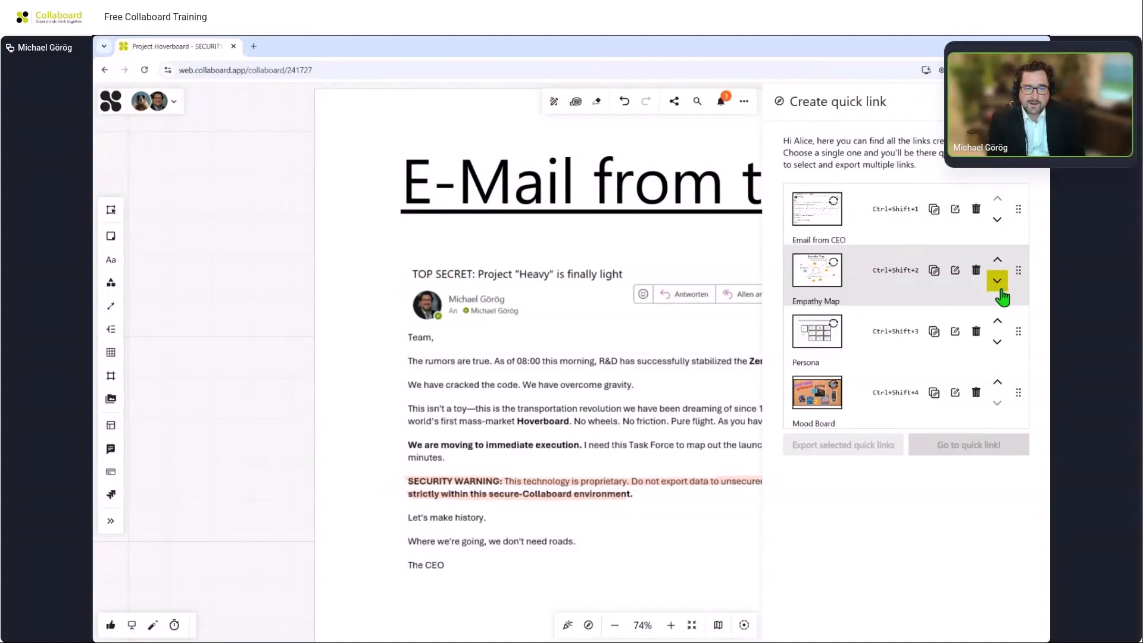
Start exporting the Empathy Map frame as a PNG image with highest-quality project images enabled.
{"action": "left_click", "coordinate": [1030, 101]}
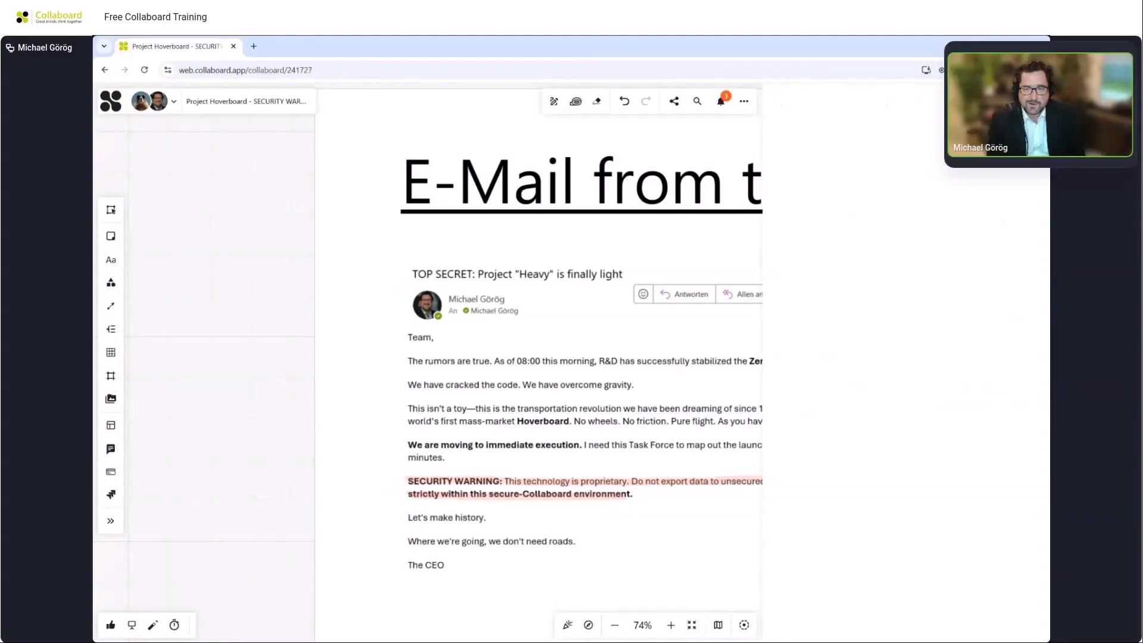
{"action": "scroll", "coordinate": [845, 248], "scroll_direction": "down", "scroll_amount": 8}
{"action": "left_click_drag", "start_coordinate": [942, 384], "coordinate": [551, 383]}
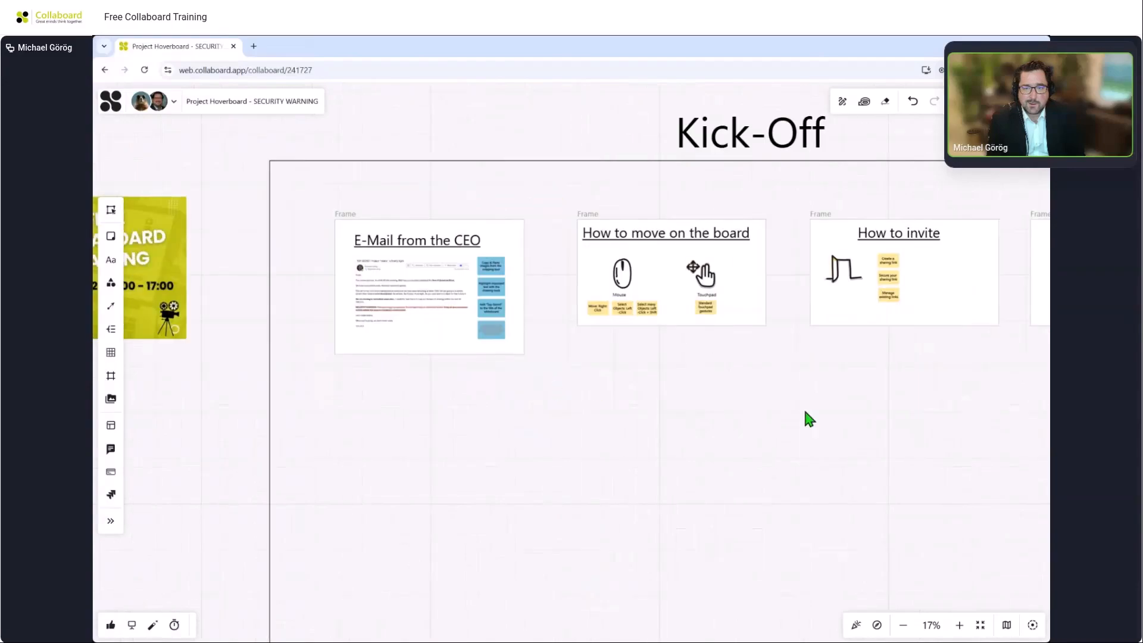
{"action": "left_click_drag", "start_coordinate": [881, 422], "coordinate": [523, 438]}
{"action": "left_click_drag", "start_coordinate": [865, 448], "coordinate": [169, 428]}
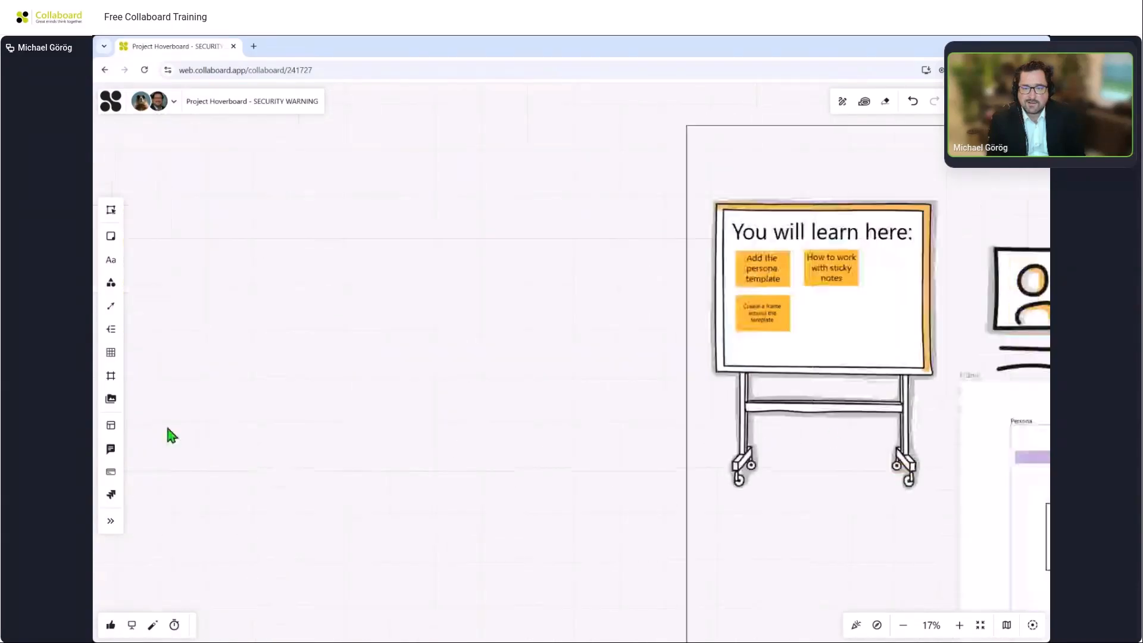
{"action": "left_click_drag", "start_coordinate": [780, 358], "coordinate": [374, 359]}
{"action": "left_click_drag", "start_coordinate": [853, 265], "coordinate": [536, 181]}
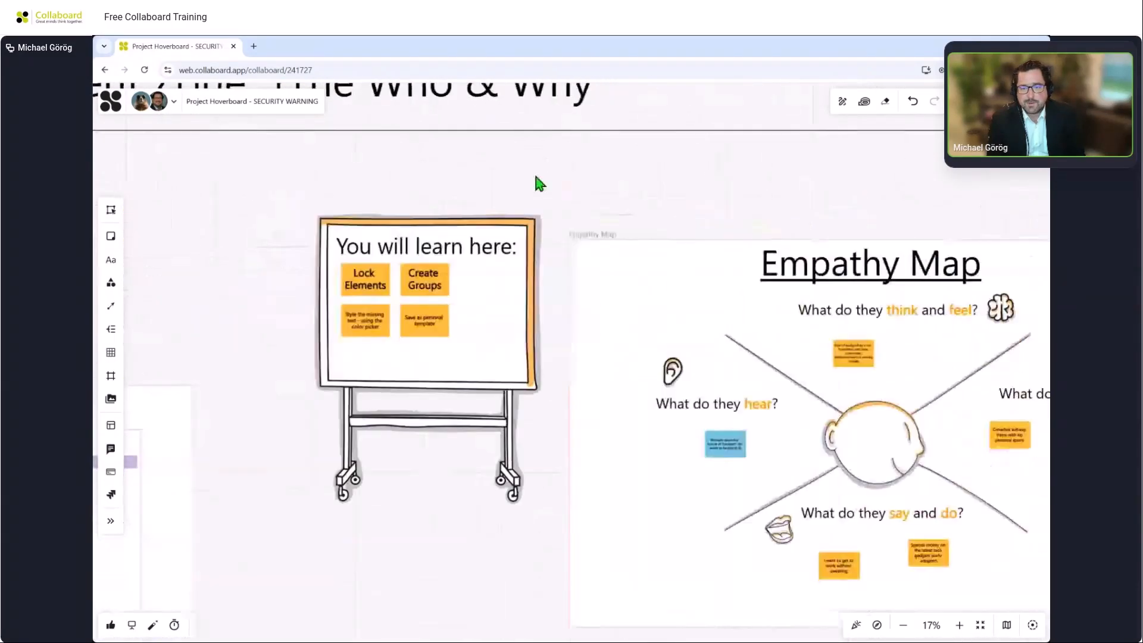
{"action": "left_click_drag", "start_coordinate": [778, 199], "coordinate": [714, 151]}
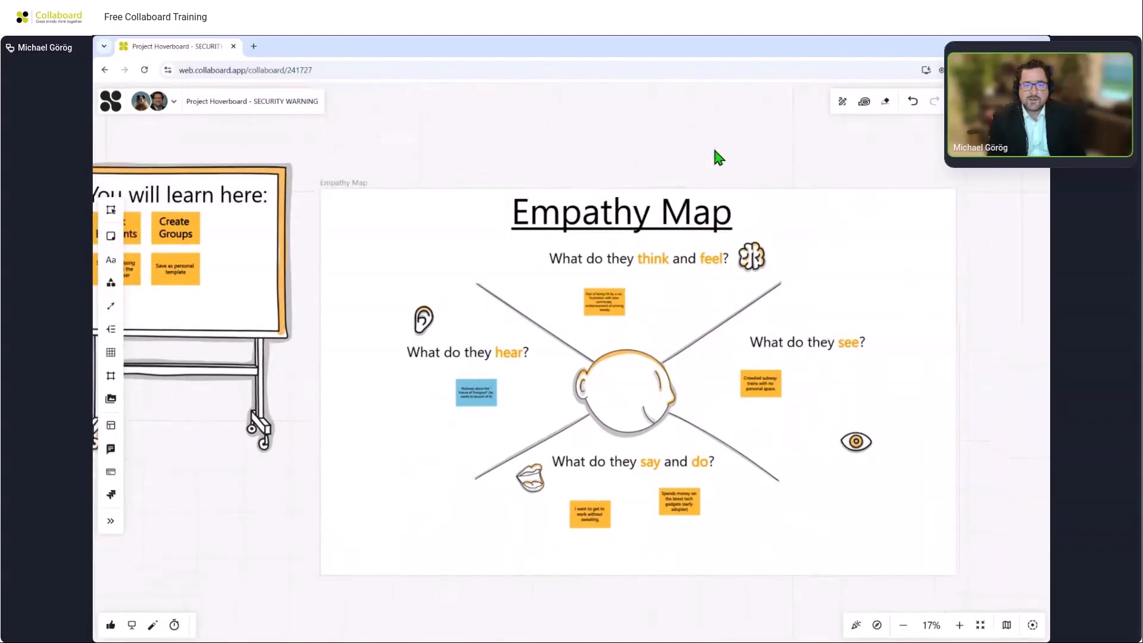
{"action": "left_click", "coordinate": [797, 218]}
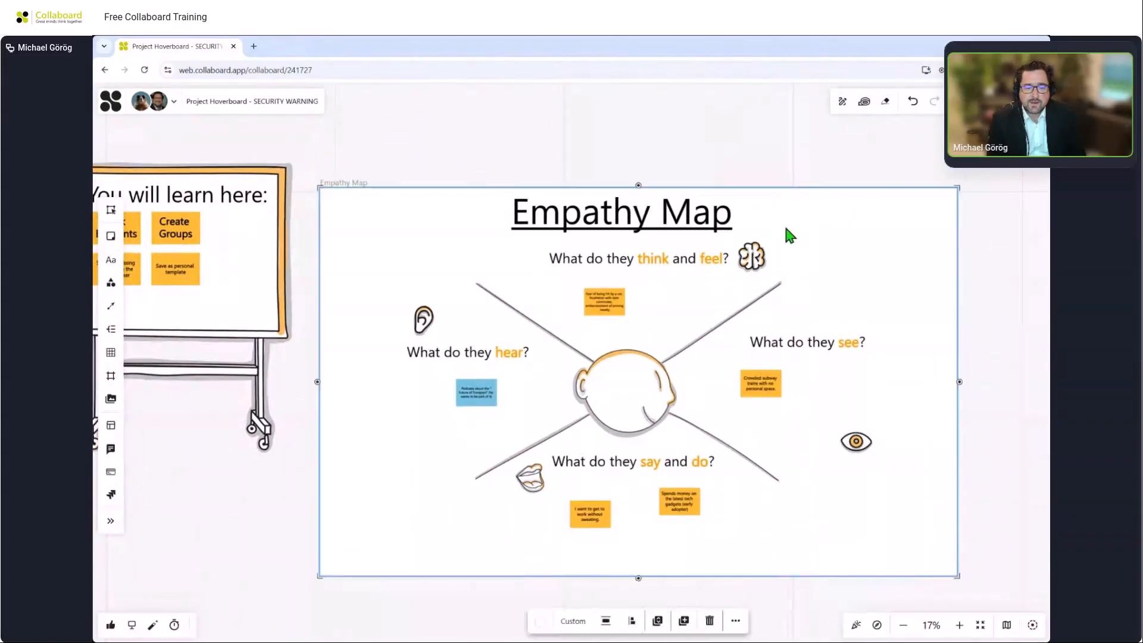
{"action": "left_click", "coordinate": [737, 621]}
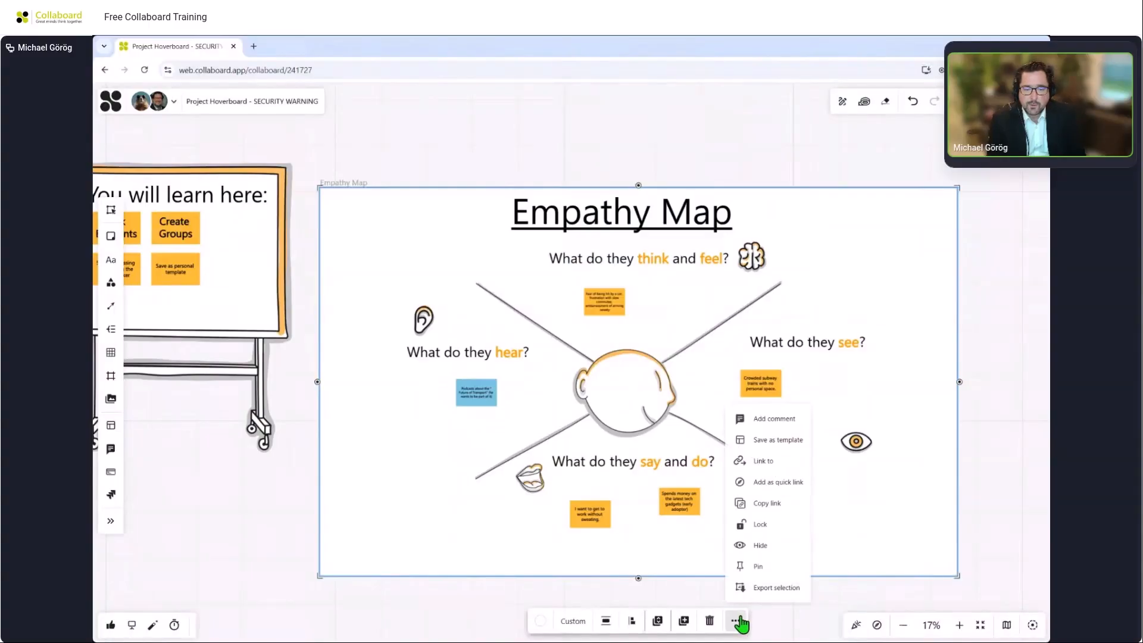
{"action": "left_click", "coordinate": [757, 589]}
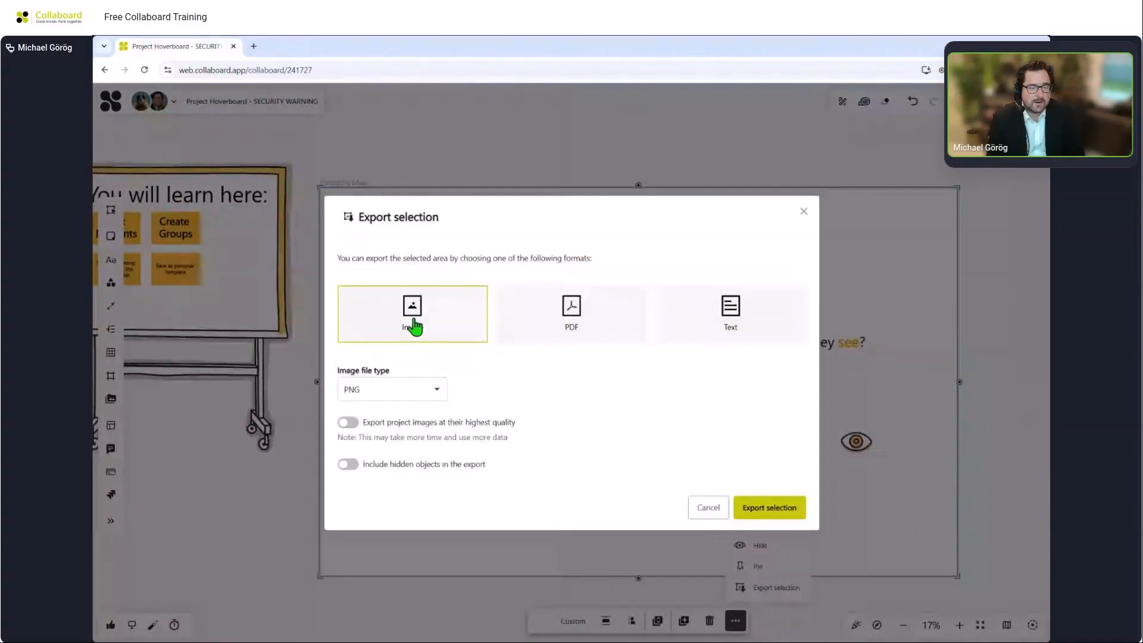
{"action": "left_click", "coordinate": [411, 387]}
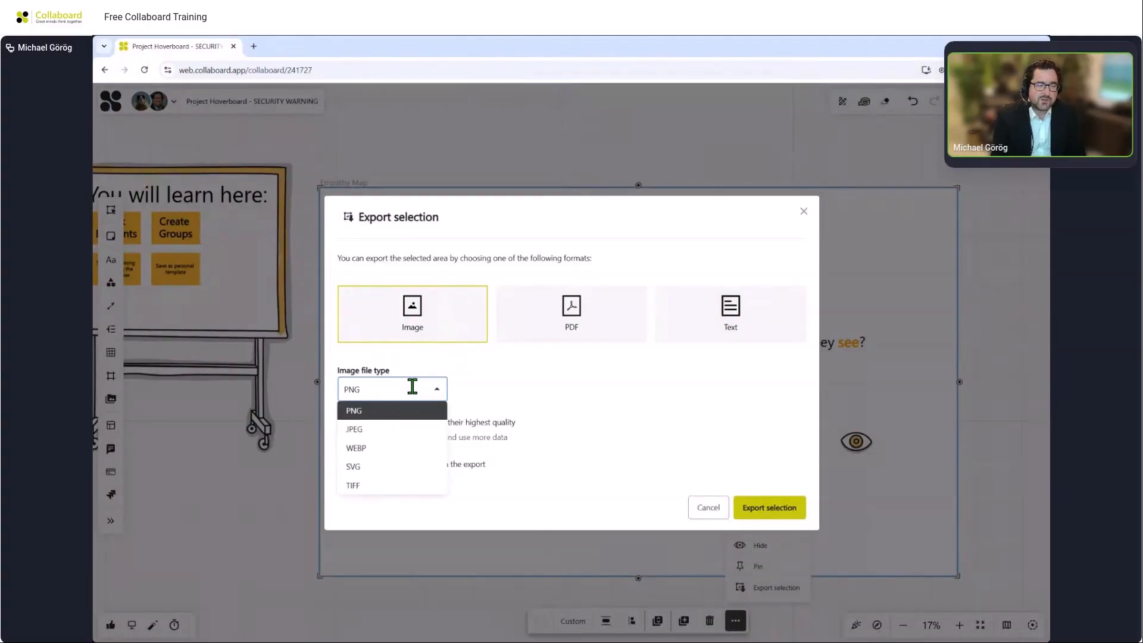
{"action": "left_click", "coordinate": [559, 370]}
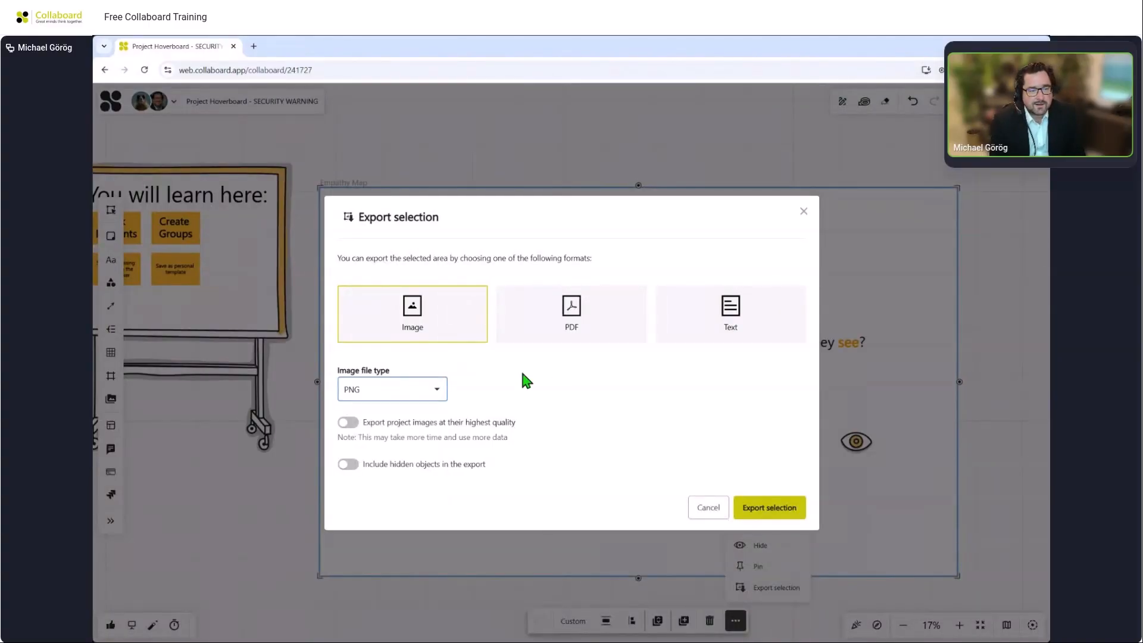
{"action": "left_click", "coordinate": [348, 422]}
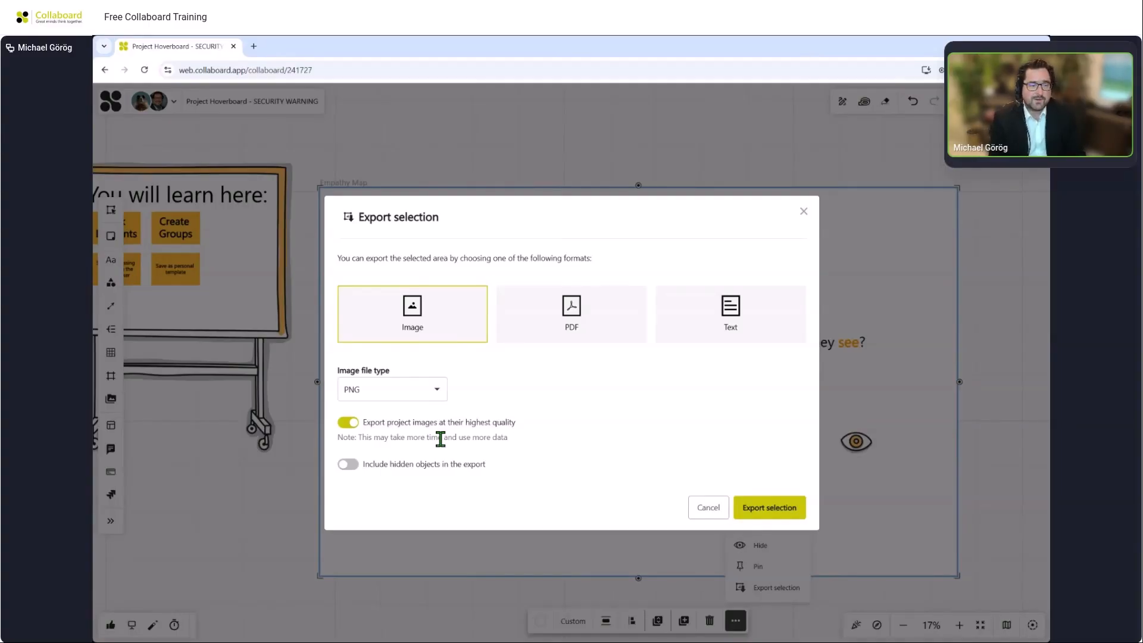
Switch the export to PDF, try 2 columns and 2 rows, reset both to 1, and cancel.
{"action": "left_click", "coordinate": [568, 315]}
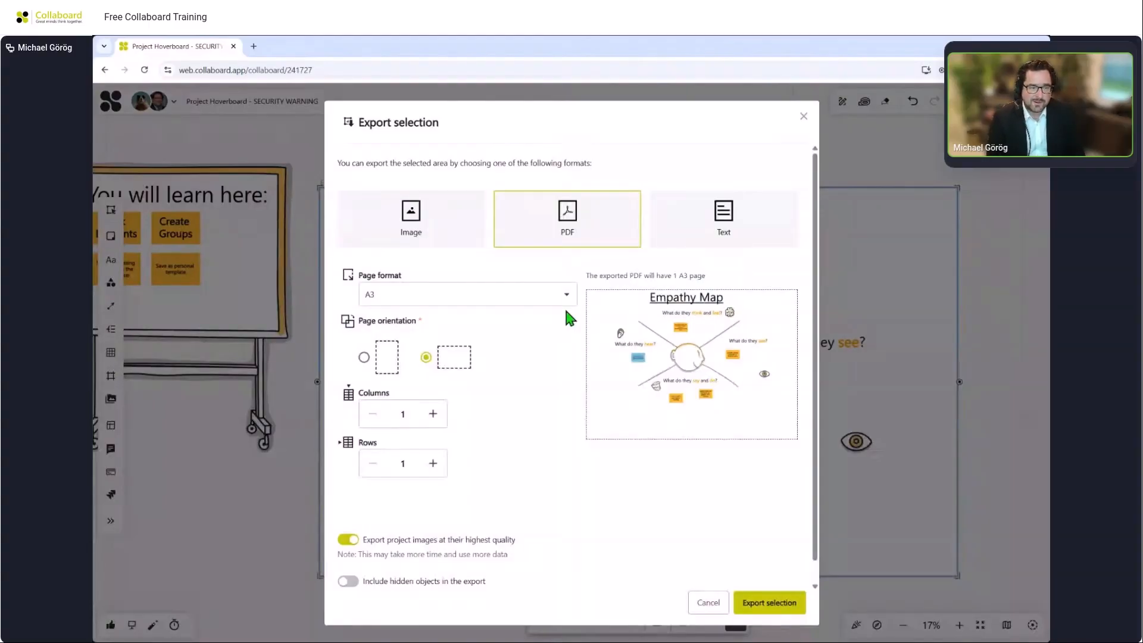
{"action": "left_click", "coordinate": [433, 414]}
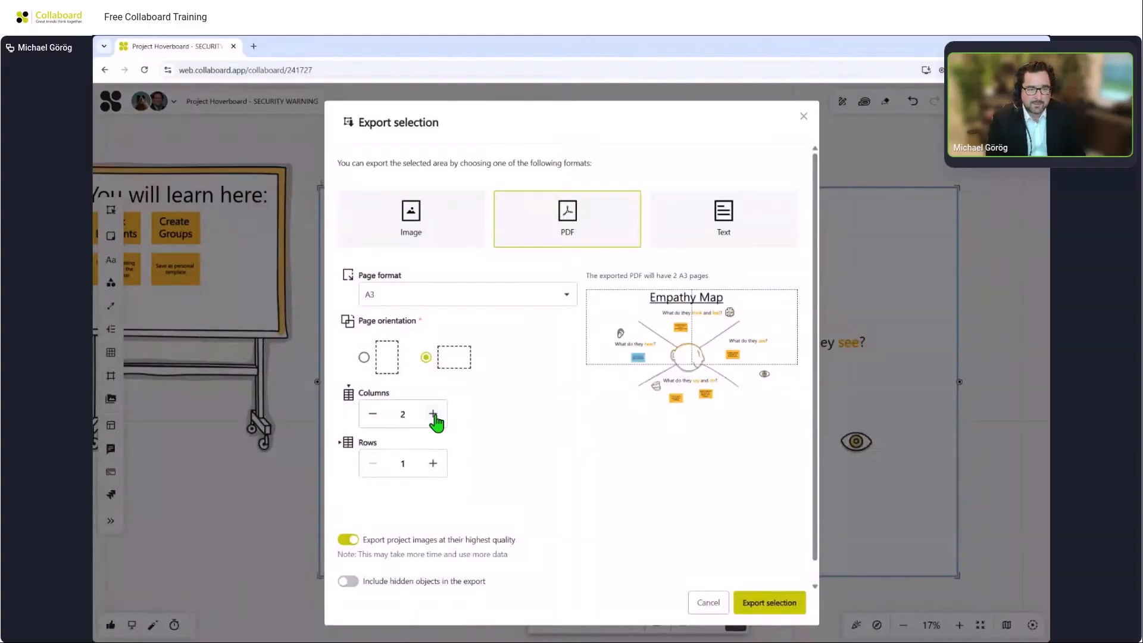
{"action": "left_click", "coordinate": [433, 463]}
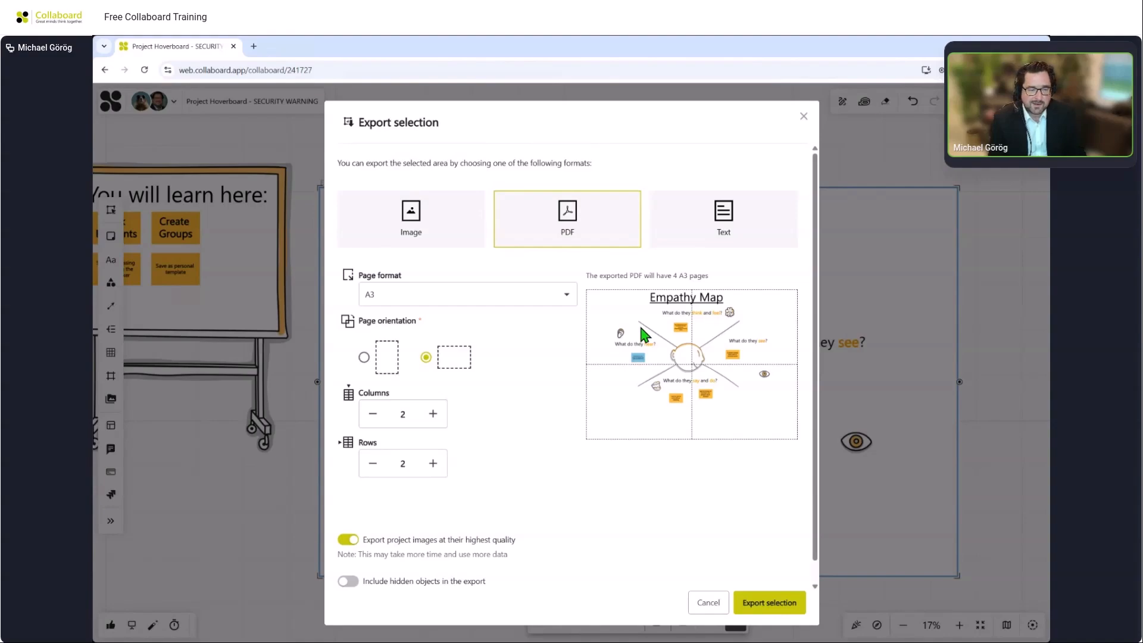
{"action": "left_click", "coordinate": [372, 413]}
{"action": "left_click", "coordinate": [373, 463]}
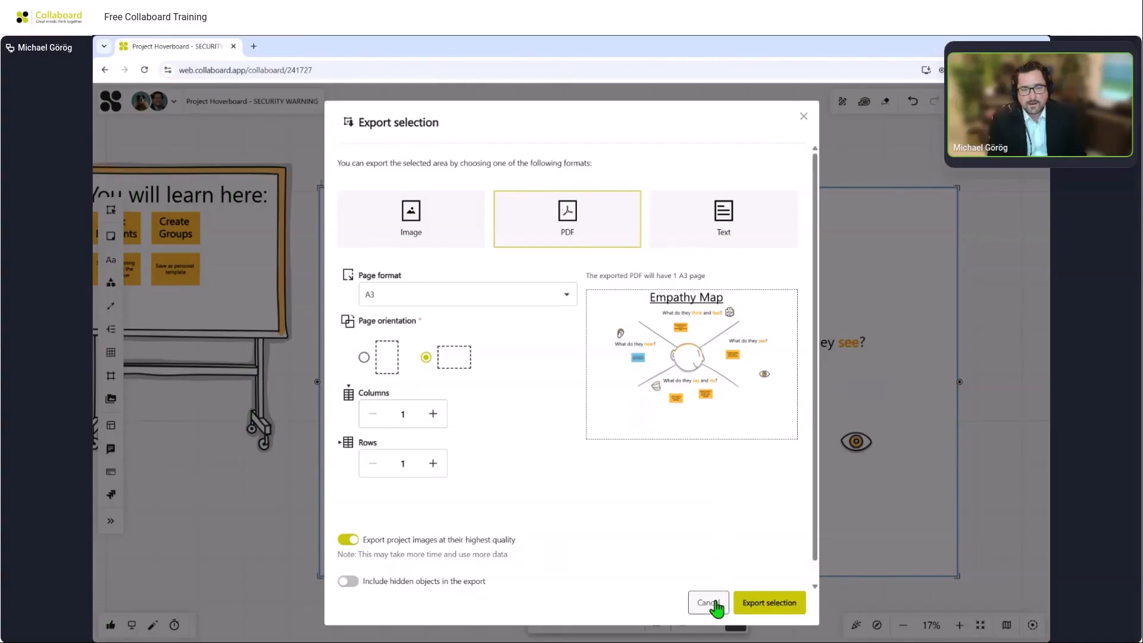
{"action": "left_click", "coordinate": [709, 602]}
Select the six Kanban task cards and convert them into square sticky notes.
{"action": "scroll", "coordinate": [781, 479], "scroll_direction": "down", "scroll_amount": 5}
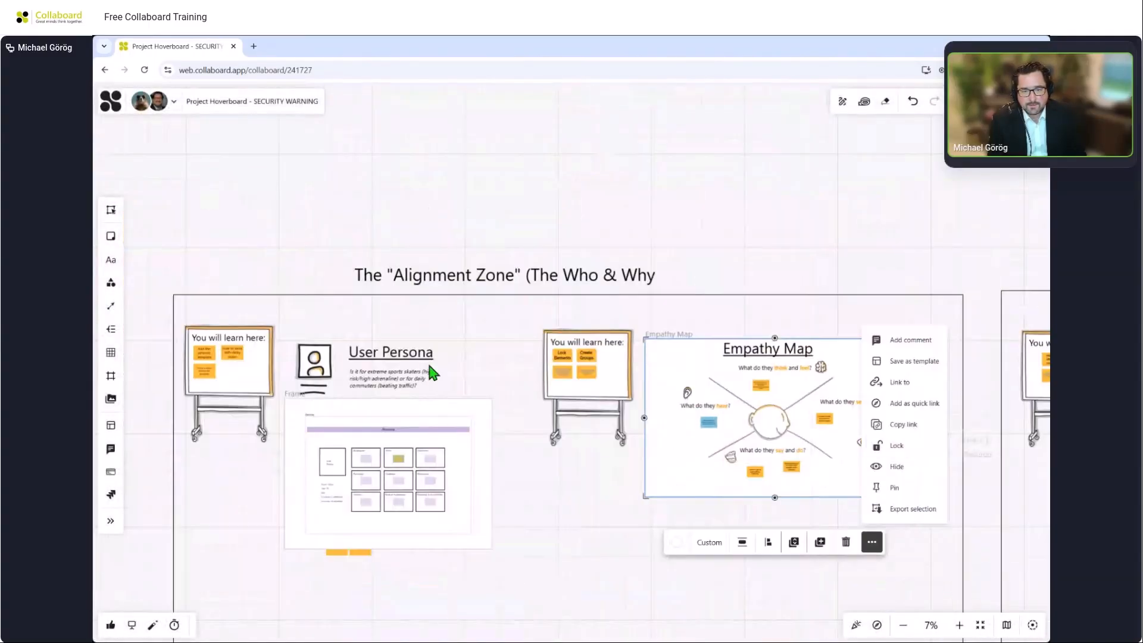
{"action": "left_click_drag", "start_coordinate": [959, 240], "coordinate": [96, 236]}
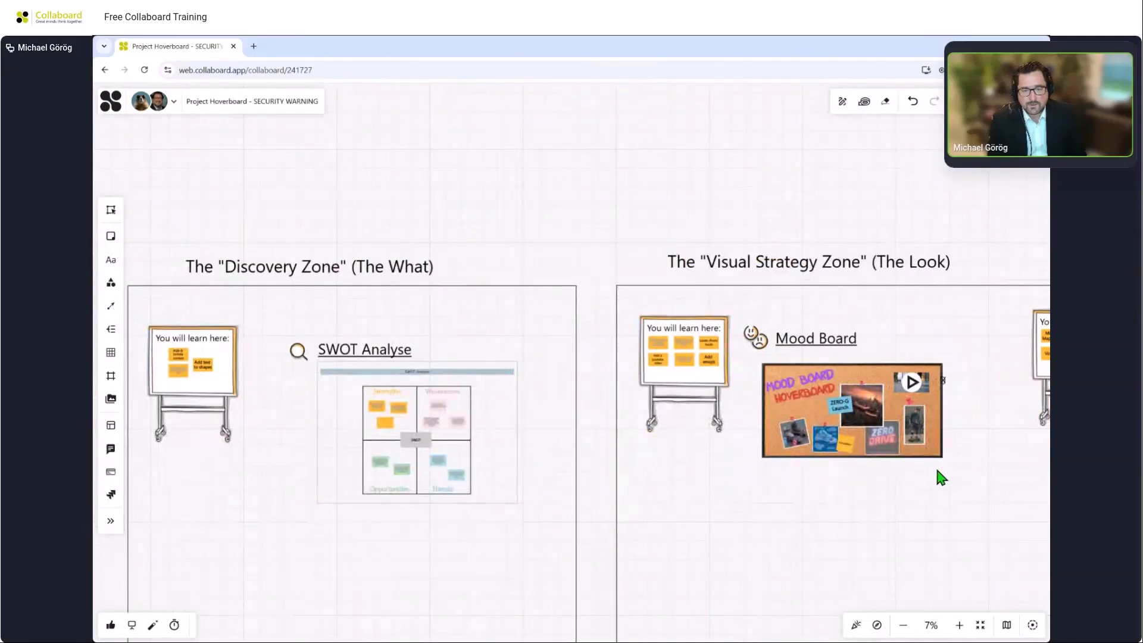
{"action": "left_click_drag", "start_coordinate": [972, 474], "coordinate": [92, 364]}
{"action": "left_click_drag", "start_coordinate": [1000, 419], "coordinate": [98, 384]}
{"action": "scroll", "coordinate": [733, 421], "scroll_direction": "down", "scroll_amount": 2}
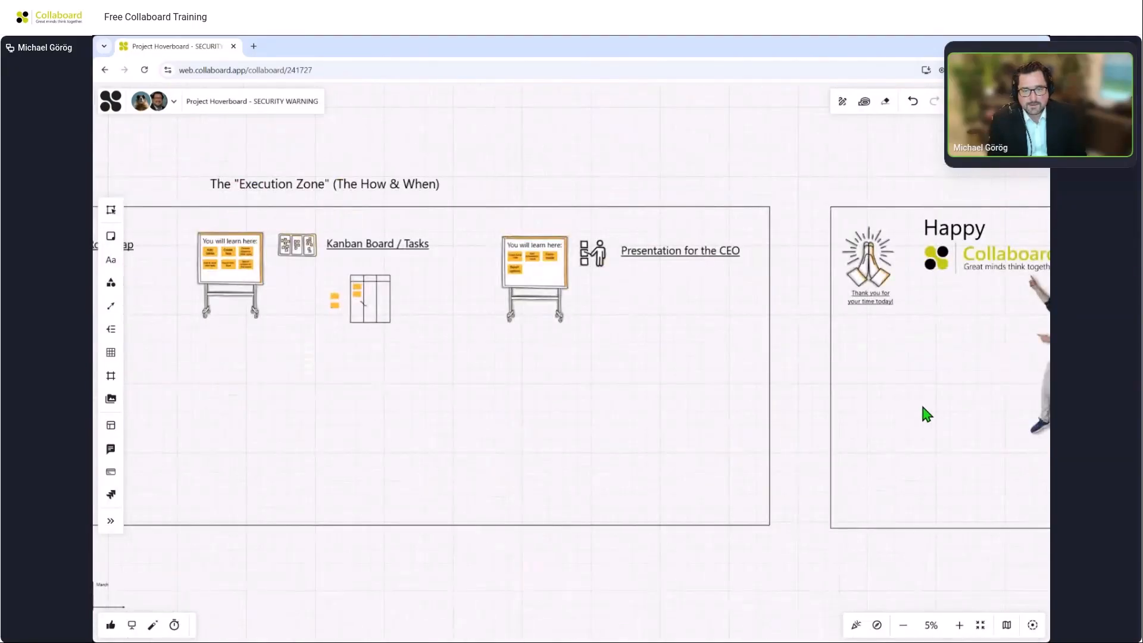
{"action": "left_click_drag", "start_coordinate": [277, 293], "coordinate": [669, 264]}
{"action": "scroll", "coordinate": [702, 328], "scroll_direction": "up", "scroll_amount": 10}
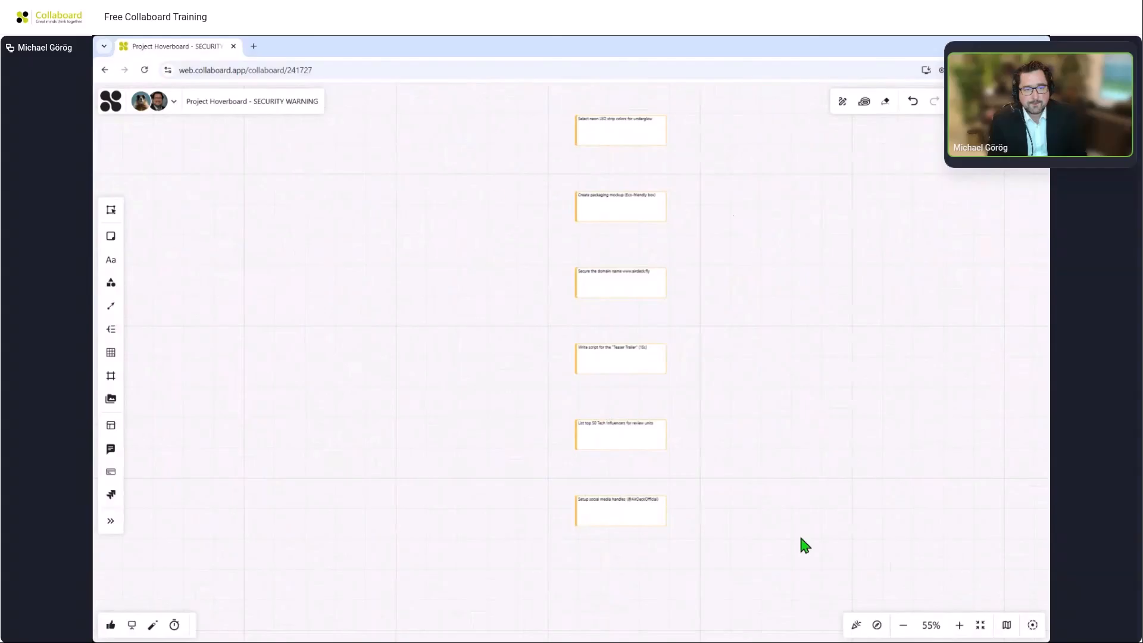
{"action": "left_click_drag", "start_coordinate": [510, 119], "coordinate": [745, 547]}
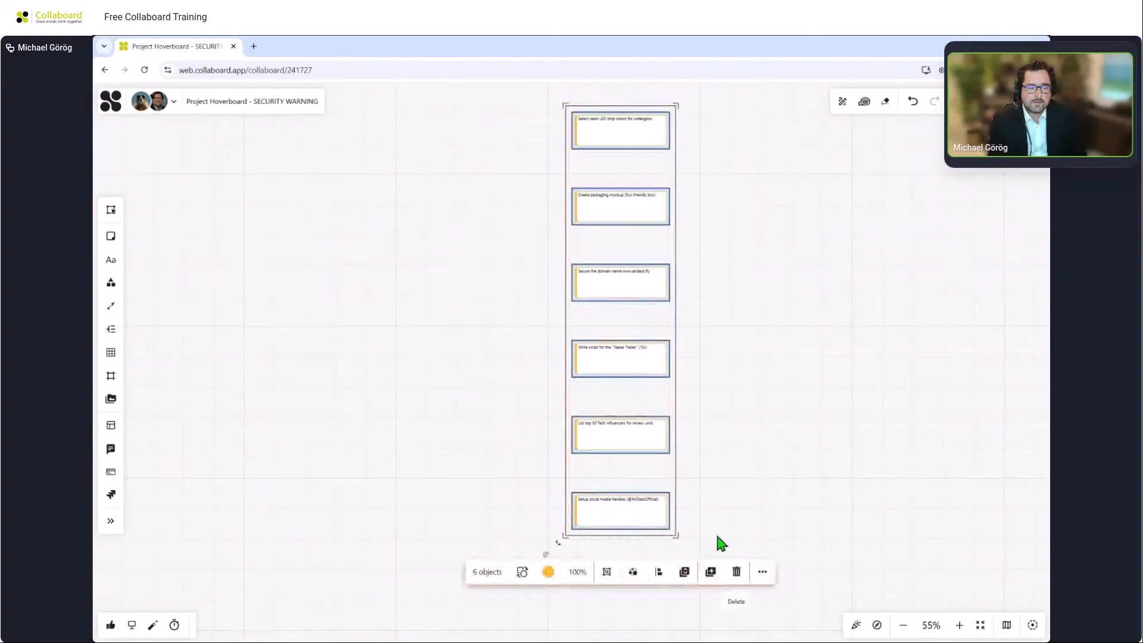
{"action": "left_click", "coordinate": [521, 572]}
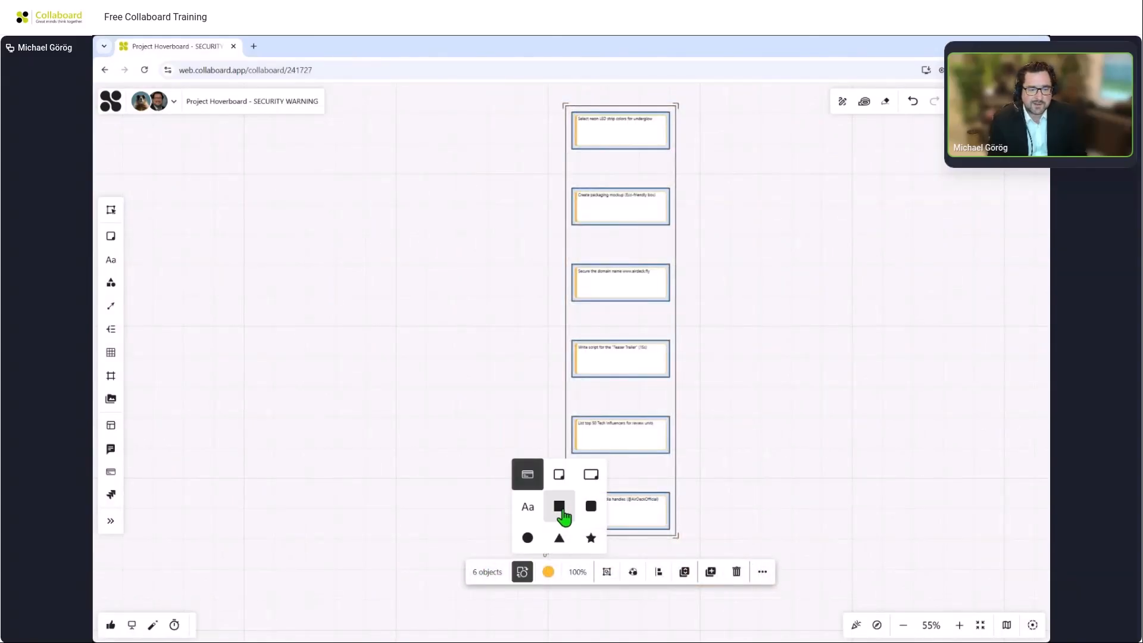
{"action": "left_click", "coordinate": [560, 476]}
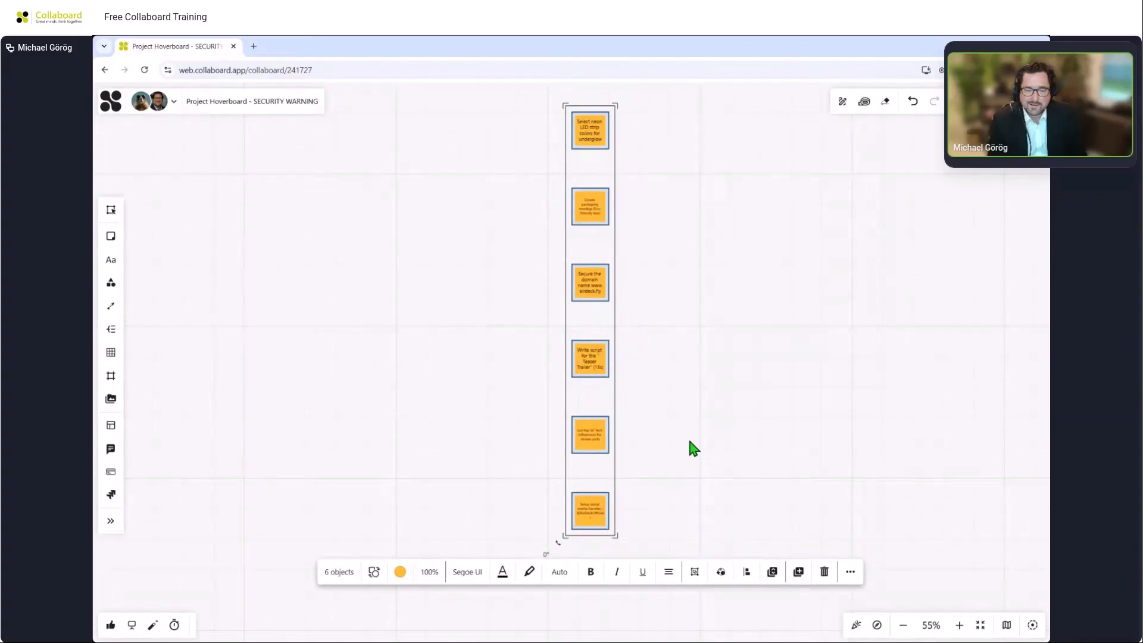
Open the export dialog for the six sticky notes, choose Text format, and close it.
{"action": "left_click", "coordinate": [850, 572]}
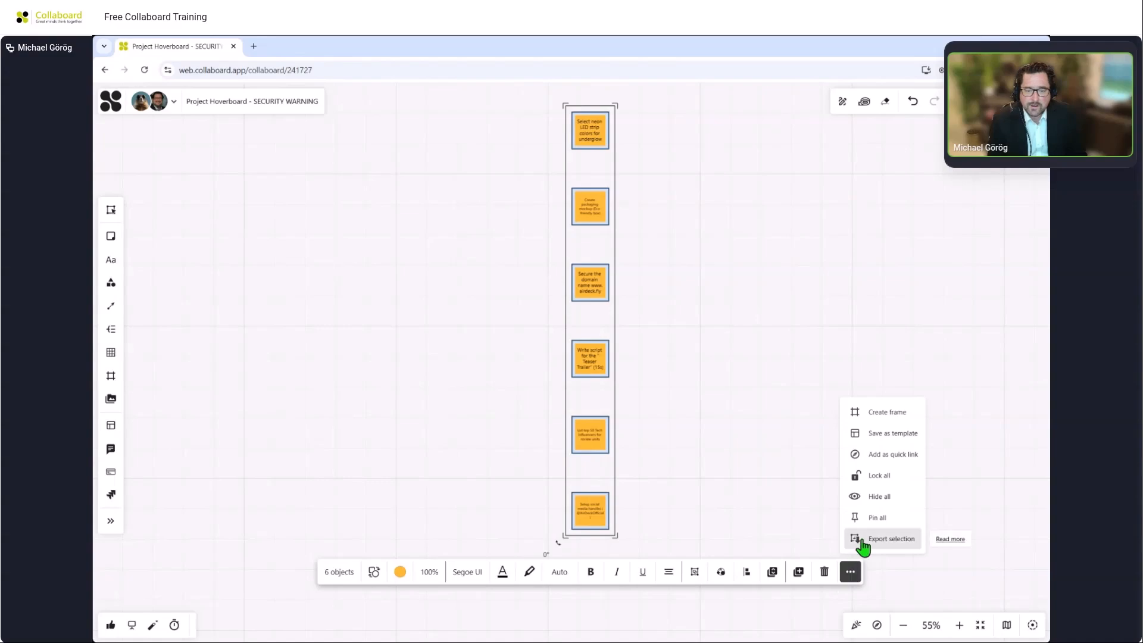
{"action": "left_click", "coordinate": [862, 540]}
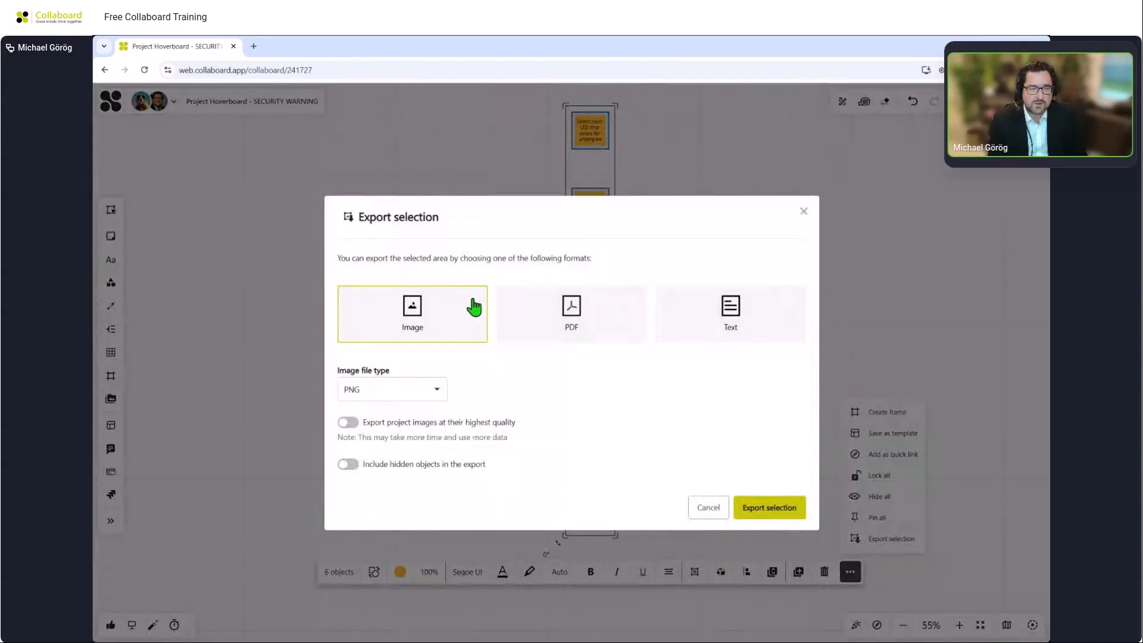
{"action": "left_click", "coordinate": [688, 319]}
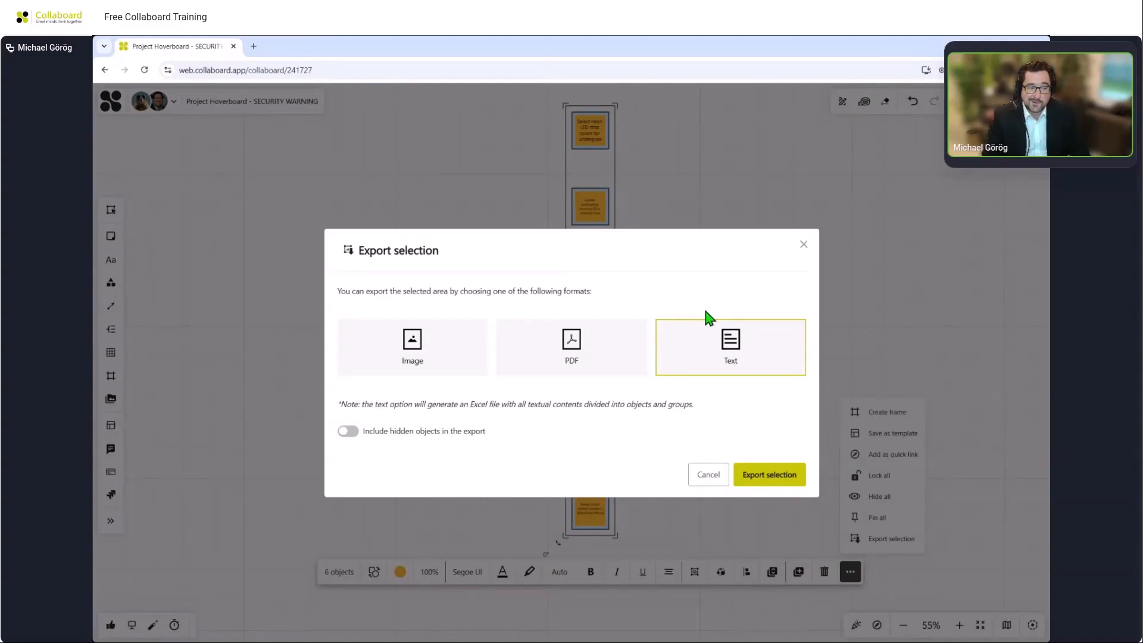
{"action": "left_click", "coordinate": [803, 245]}
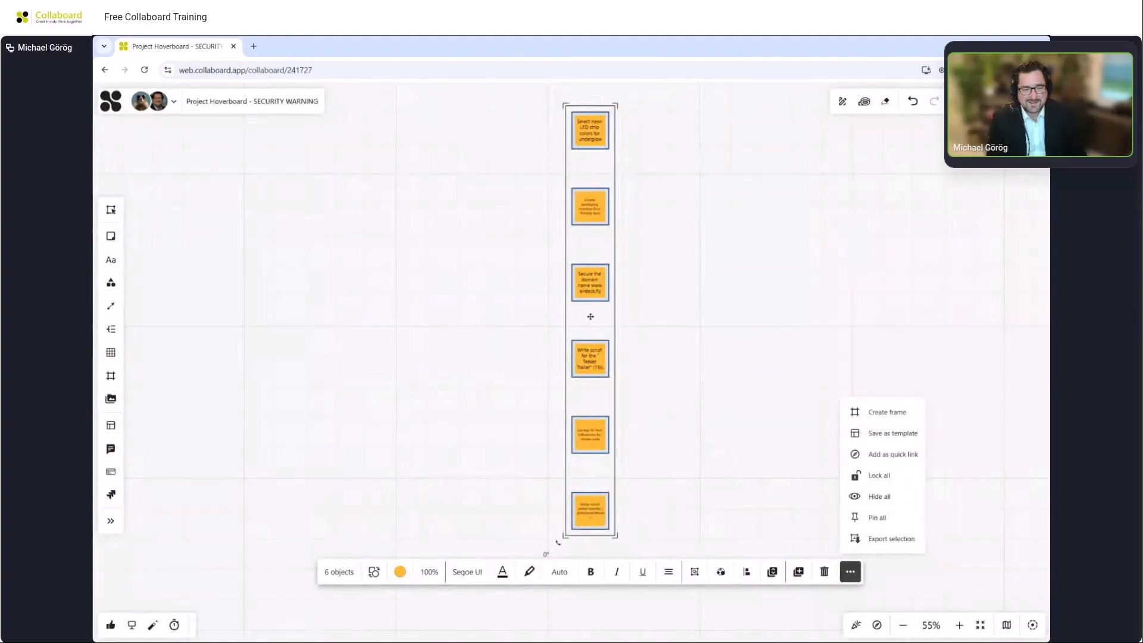
{"action": "left_click_drag", "start_coordinate": [706, 267], "coordinate": [671, 572]}
{"action": "scroll", "coordinate": [687, 378], "scroll_direction": "down", "scroll_amount": 5}
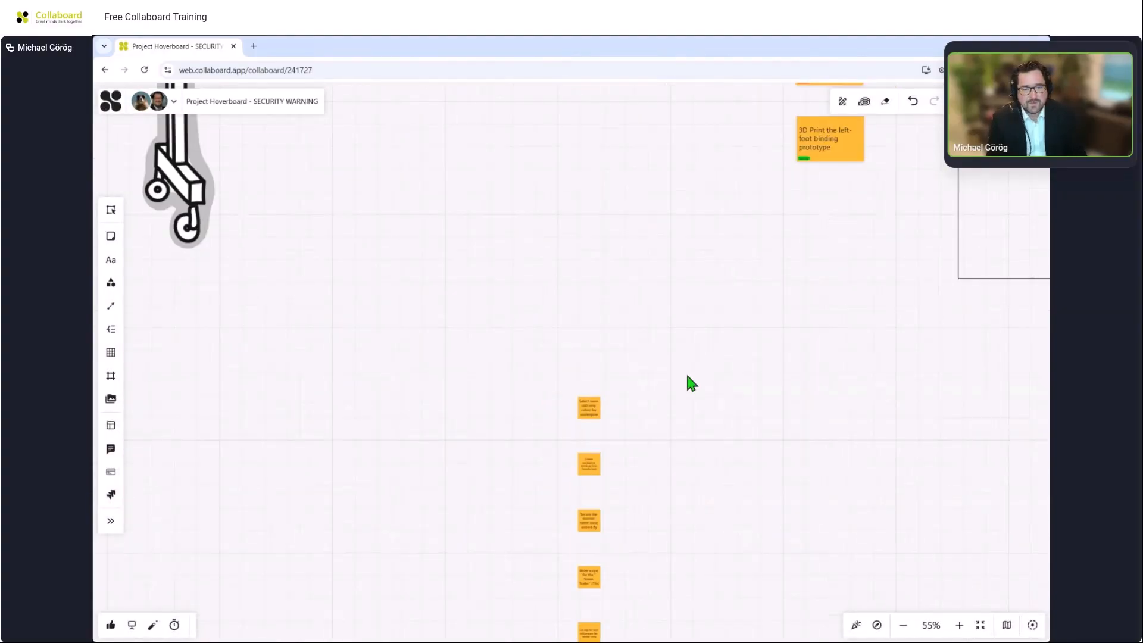